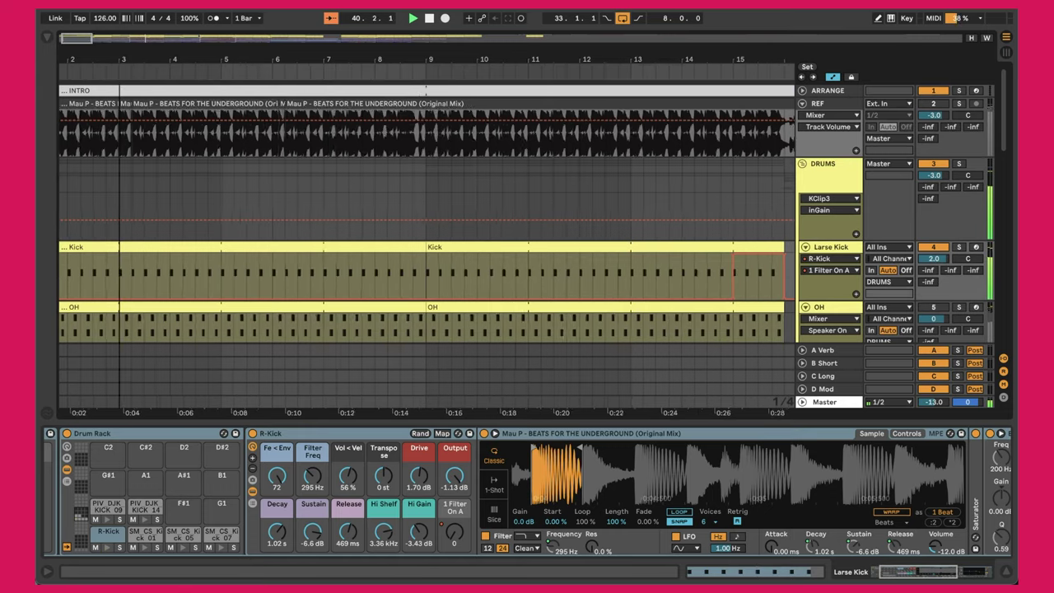
- Select the one-beat slice at bar 3 of the Mau P reference track in the intro
left_click(181, 101)
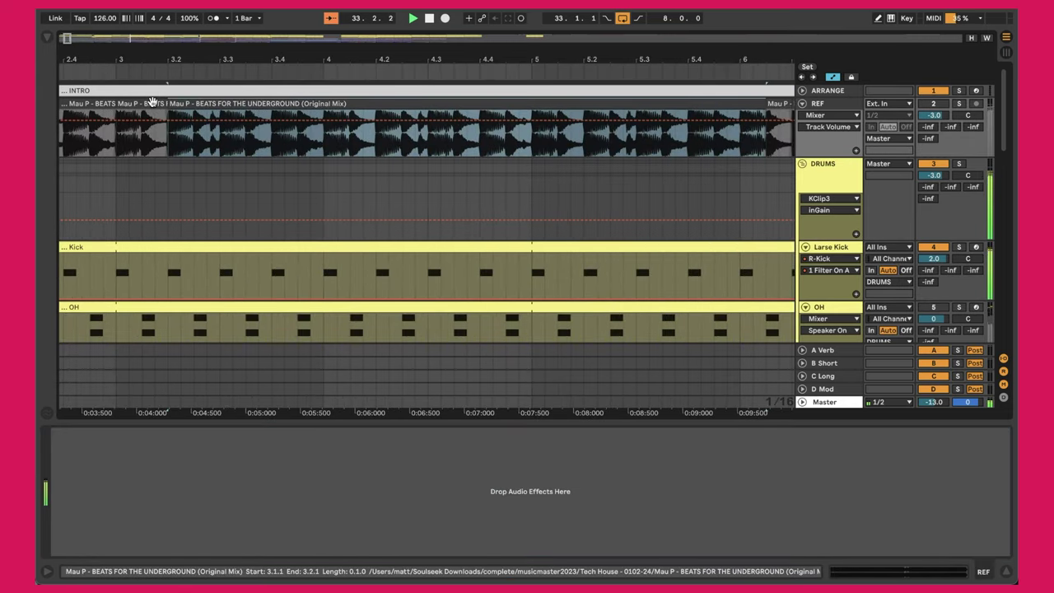
left_click(152, 100)
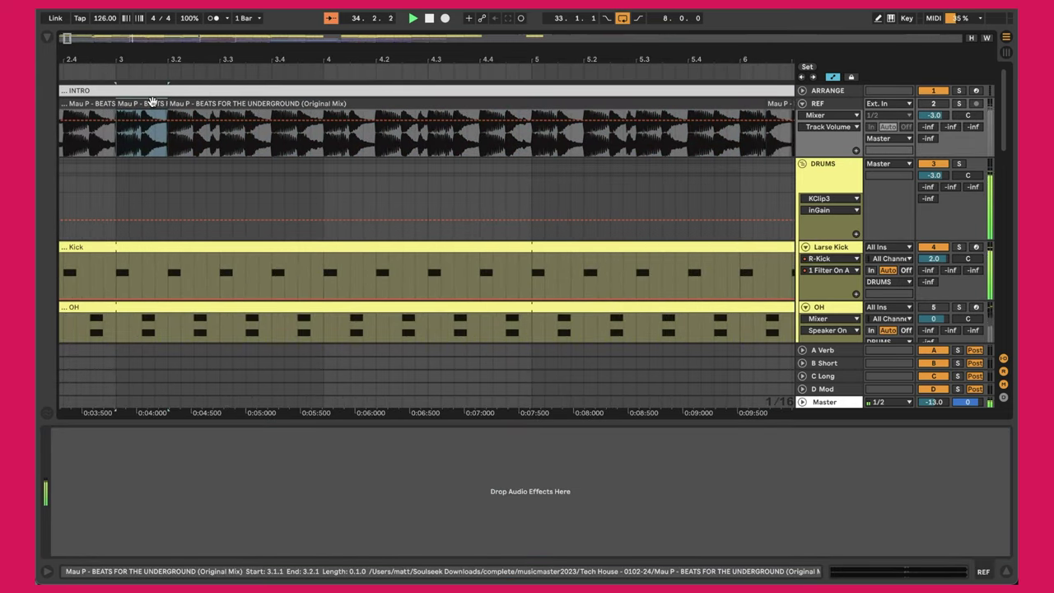
- Examine the arrangement from the intro to the drop, following the kick, open hat, hi-hat and clap clips
left_click_drag(134, 39, 144, 53)
scroll(454, 157, "right", 5)
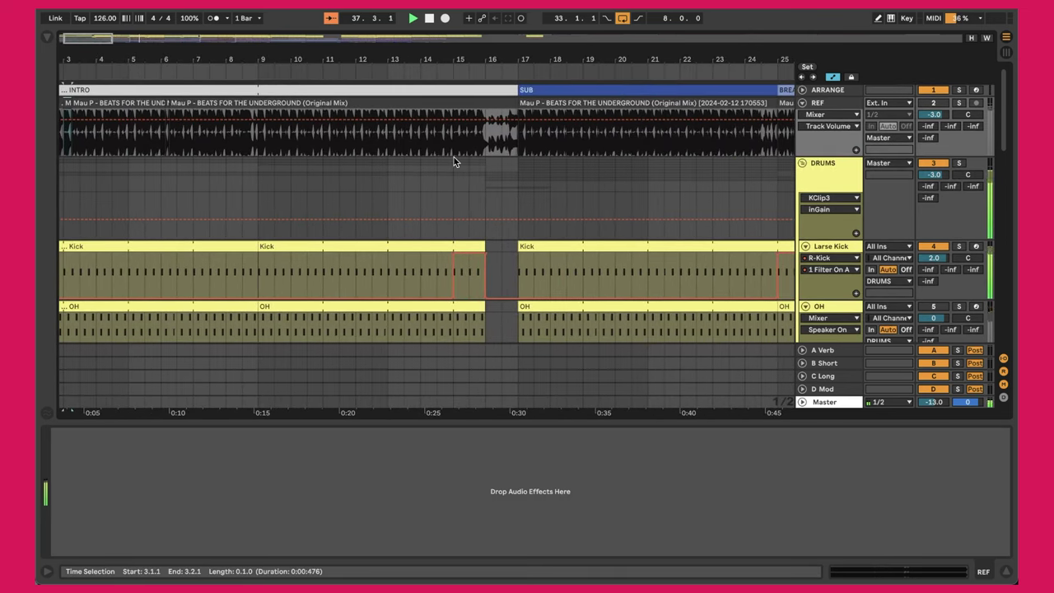
scroll(454, 162, "right", 5)
scroll(454, 161, "down", 2)
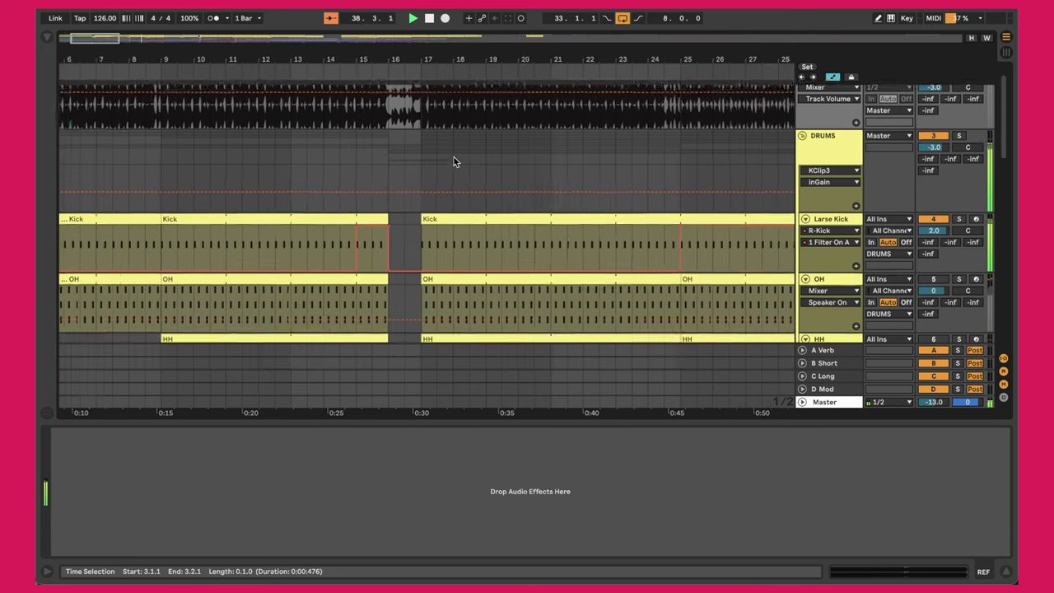
scroll(453, 162, "right", 10)
scroll(453, 161, "down", 3)
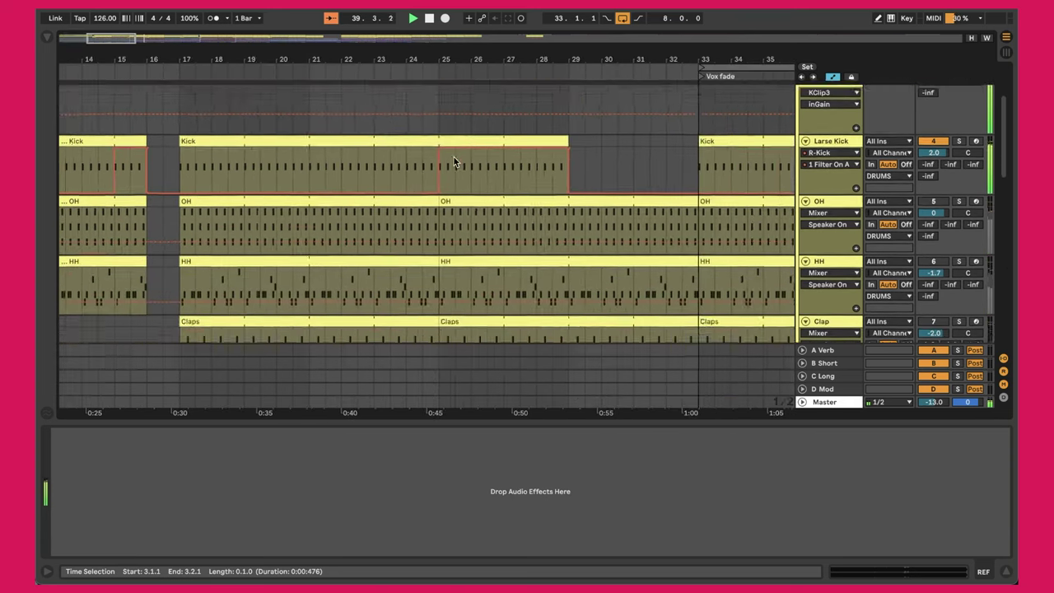
scroll(454, 158, "right", 2)
scroll(453, 158, "up", 1)
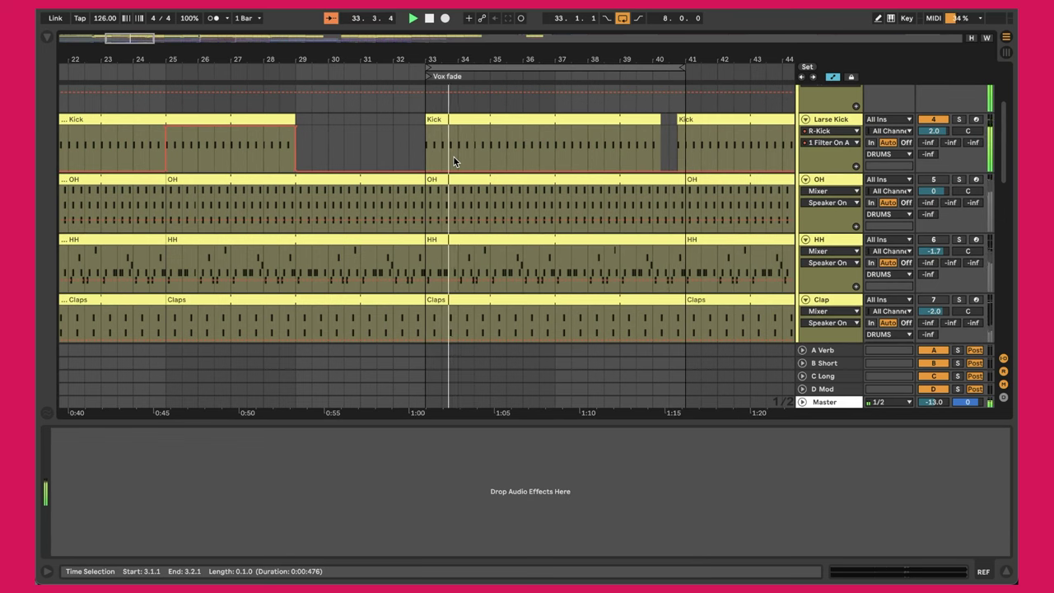
- Show the Larse Kick track's device chain and inspect the R-Kick rack's sampler with the Mau P sample
left_click(826, 121)
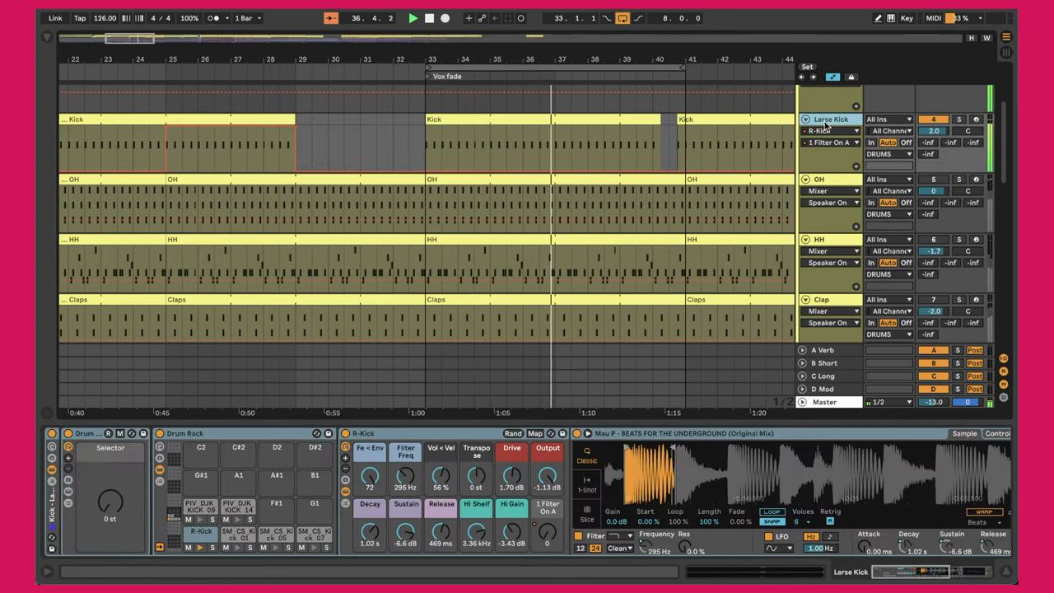
left_click(600, 434)
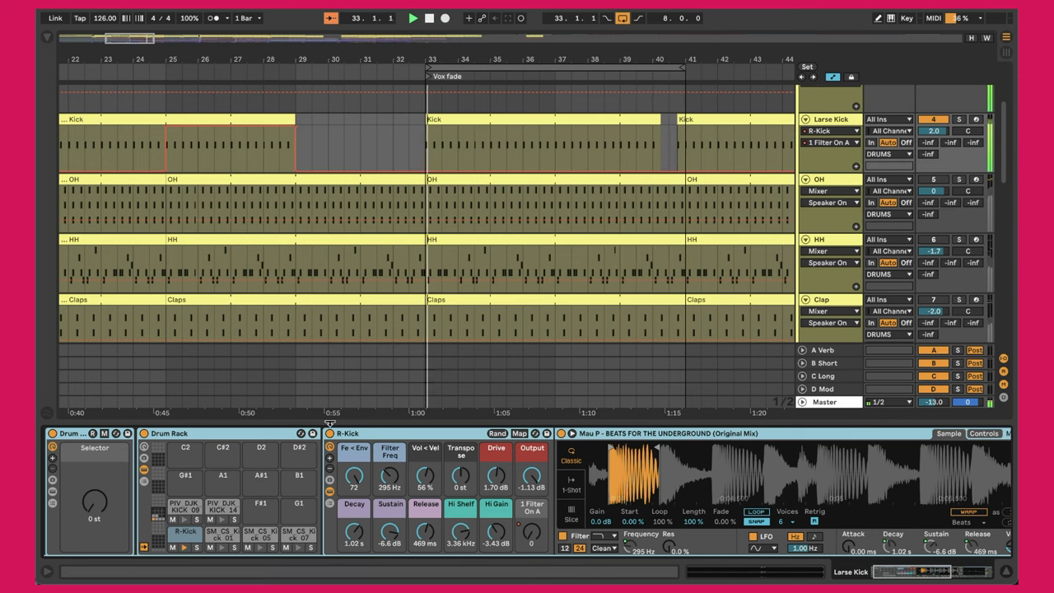
scroll(372, 433, "right", 5)
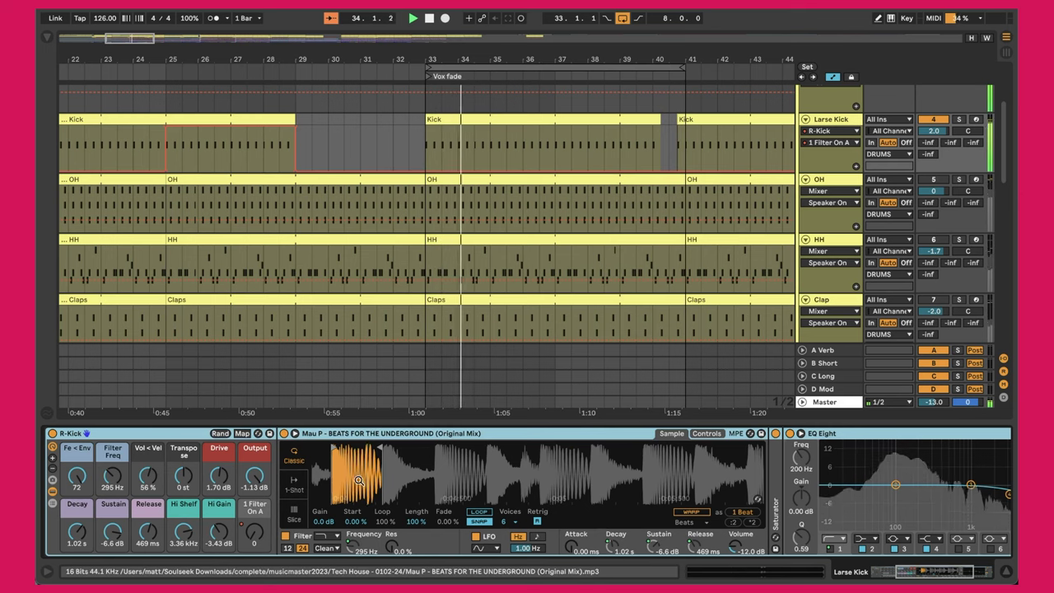
- Try the R-Kick rack's Filter Freq macro at 22.0 kHz, and return it to 295 Hz
left_click(86, 433)
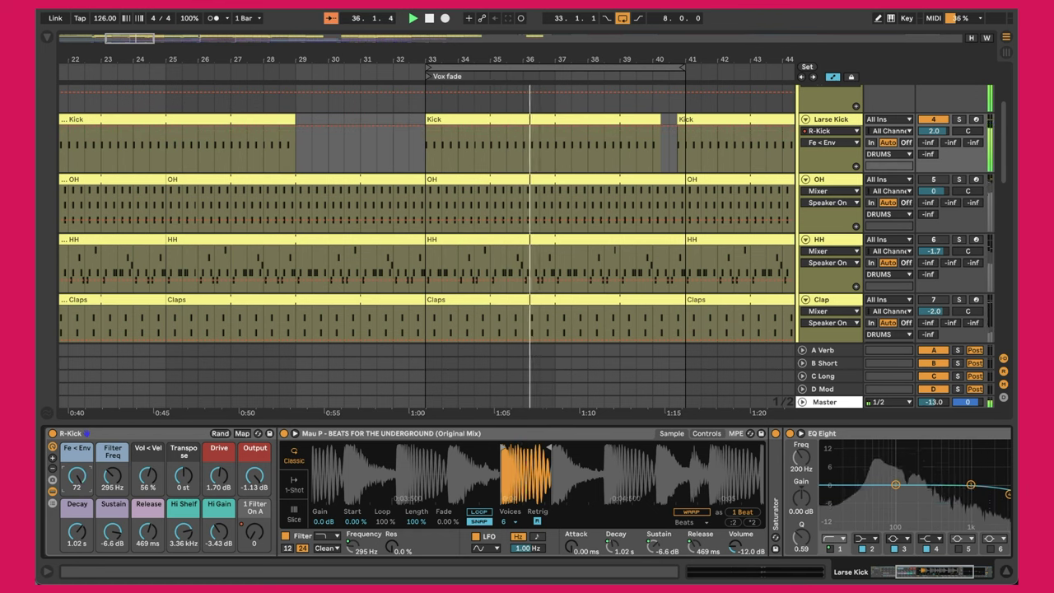
left_click_drag(117, 476, 113, 484)
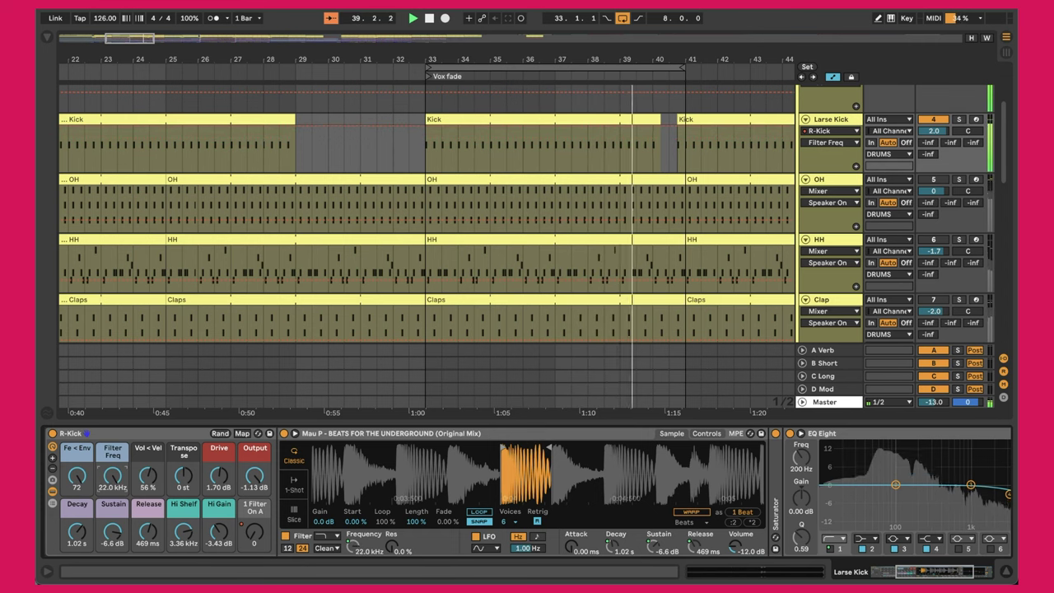
left_click_drag(113, 476, 113, 493)
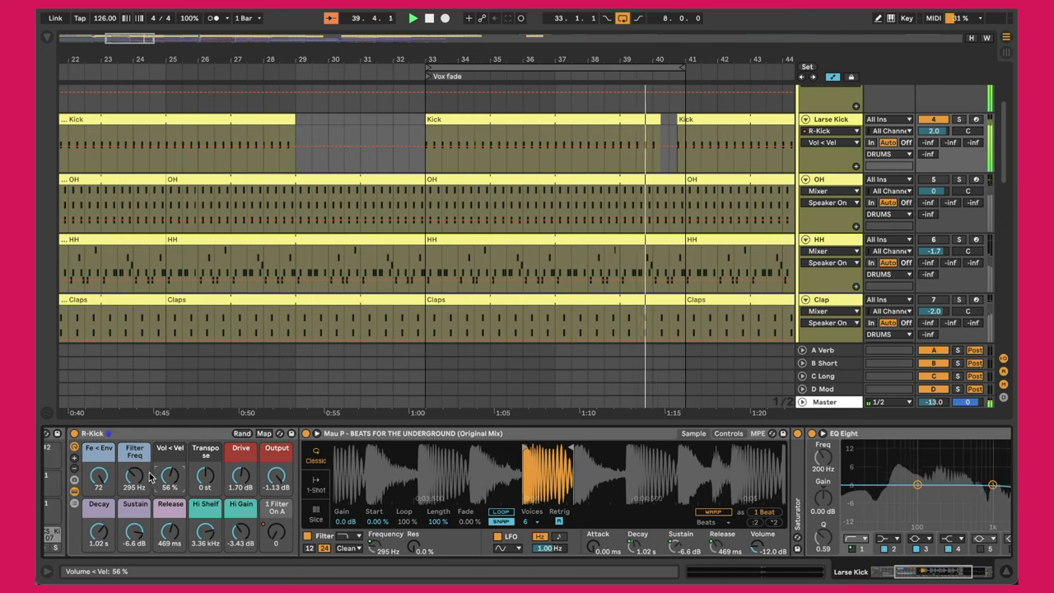
- Review the R-Kick rack's Drive, Output and Hi Shelf macros together with its sampler and EQ Eight curve
left_click(241, 475)
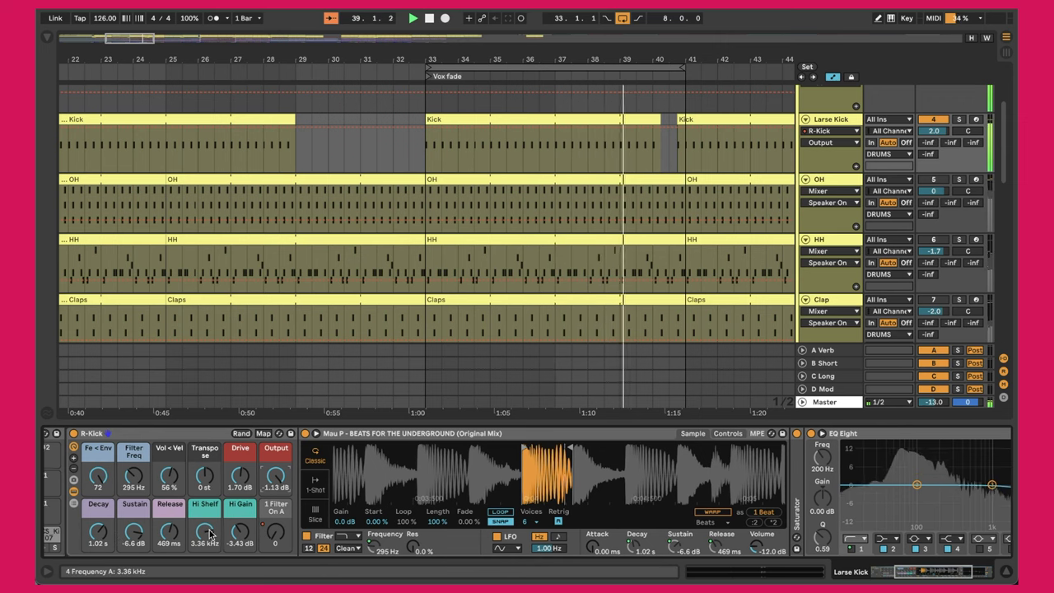
scroll(728, 486, "right", 5)
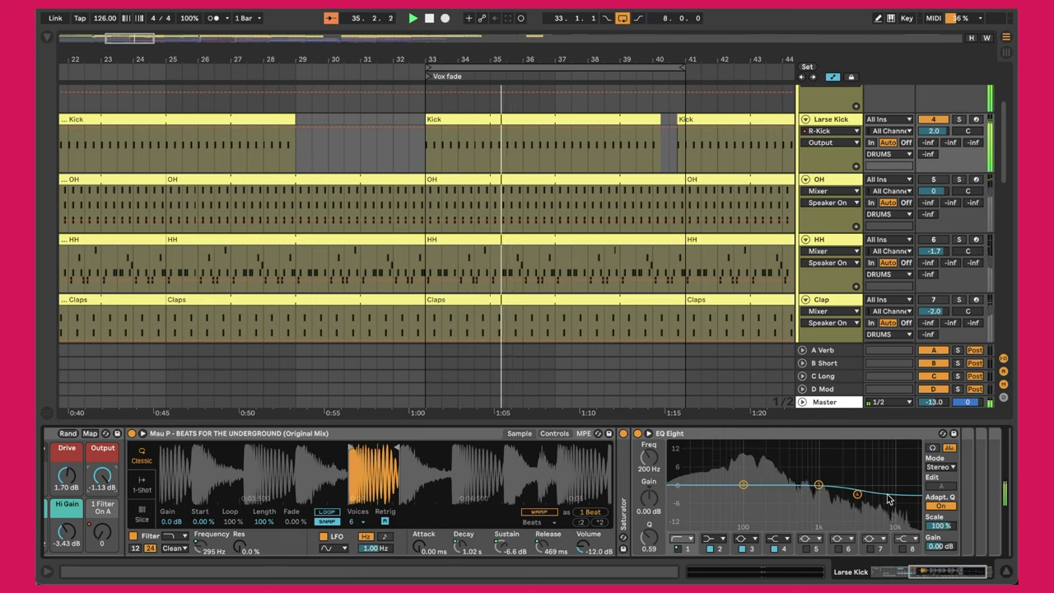
scroll(888, 498, "left", 3)
scroll(888, 498, "left", 5)
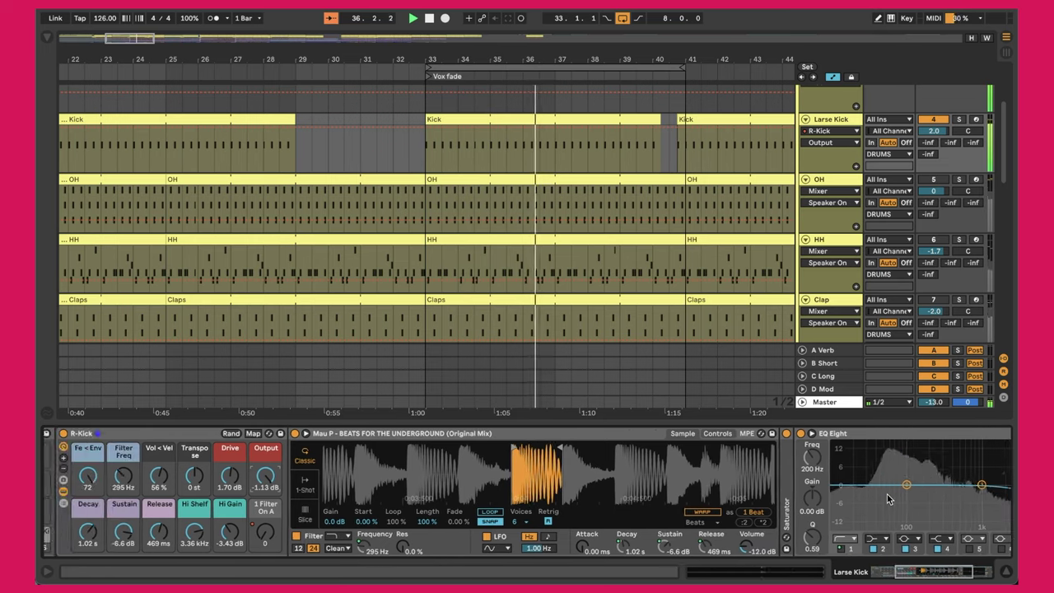
left_click(175, 453)
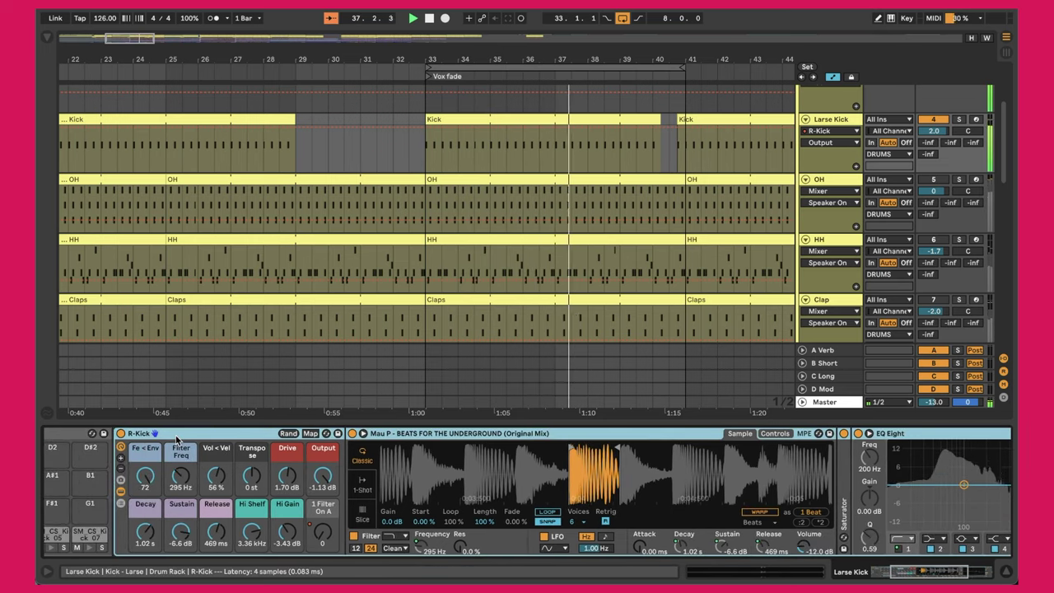
left_click(405, 436)
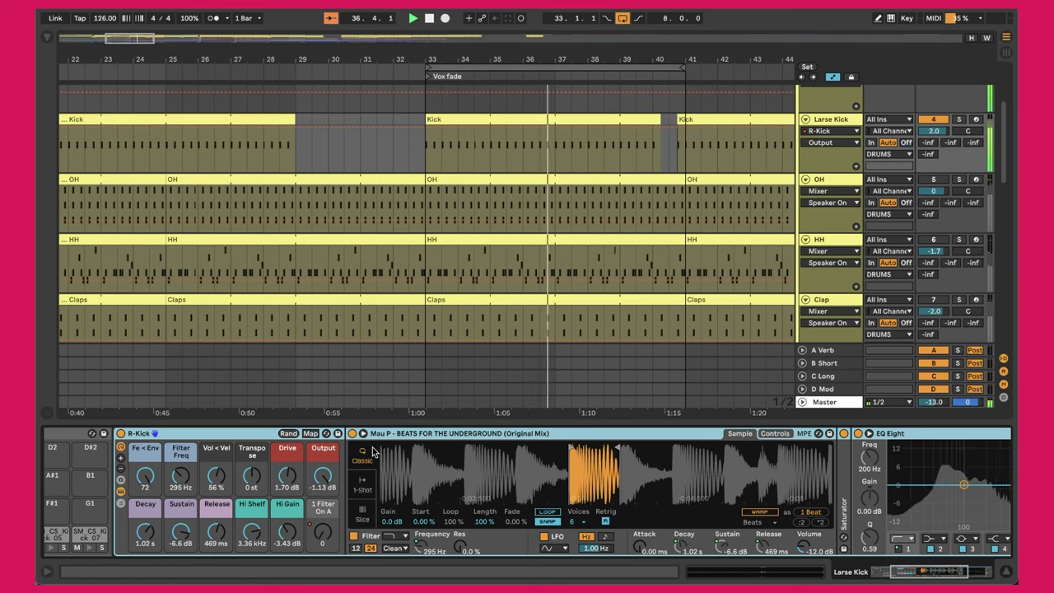
- Solo and unsolo the REF track repeatedly during playback of the drop to compare it with the kick
scroll(610, 296, "up", 1)
scroll(608, 296, "up", 5)
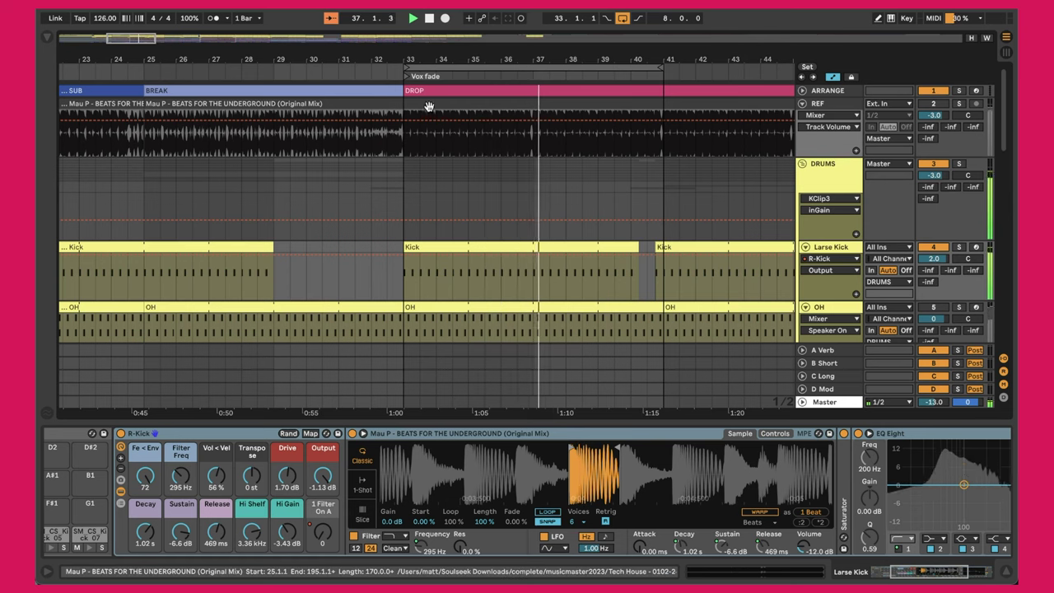
left_click(836, 106)
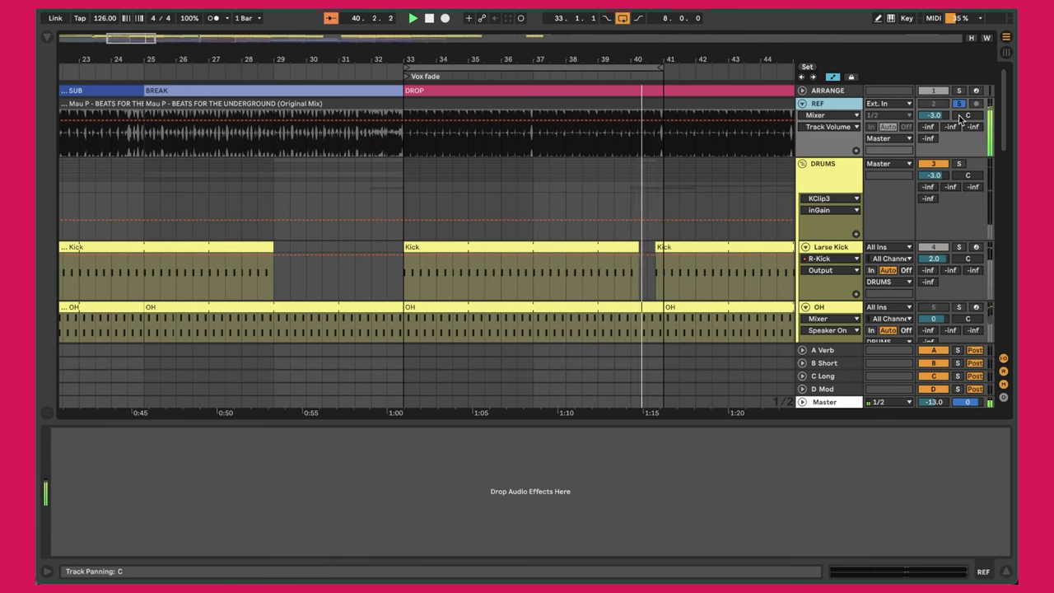
key("s")
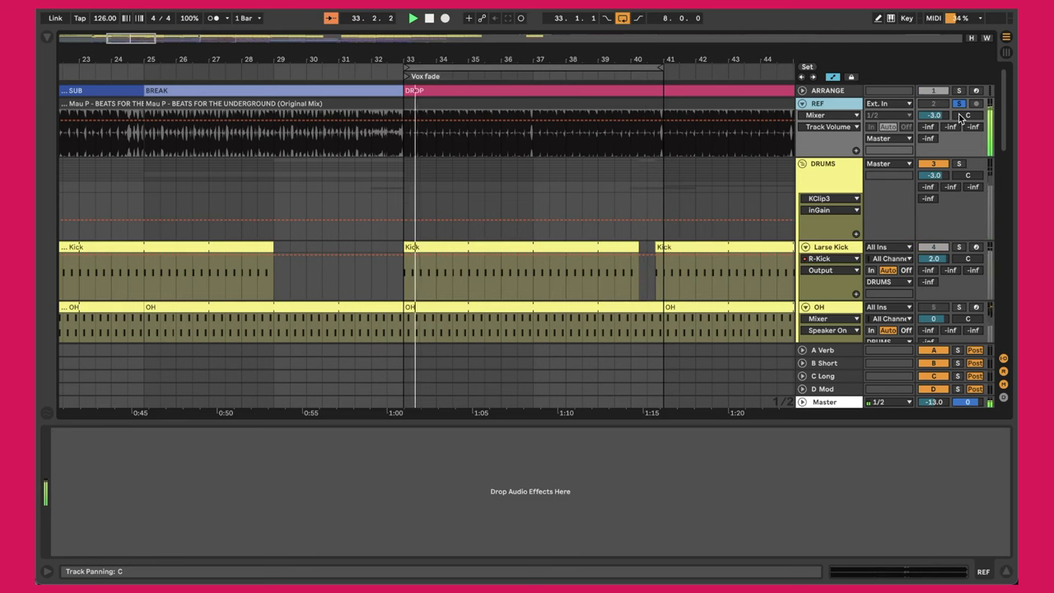
key("s")
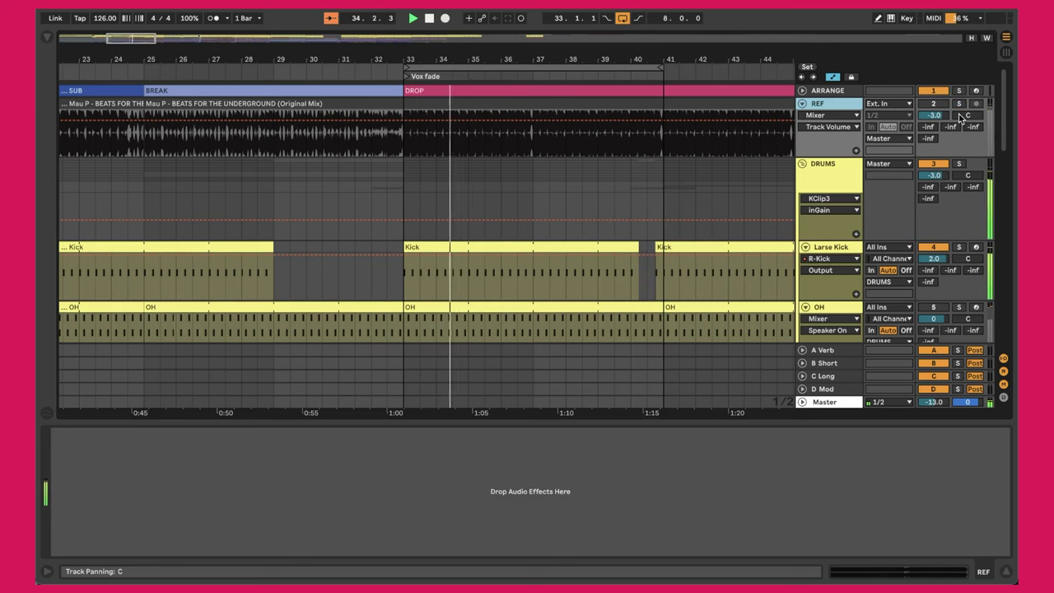
key("s")
key("s")
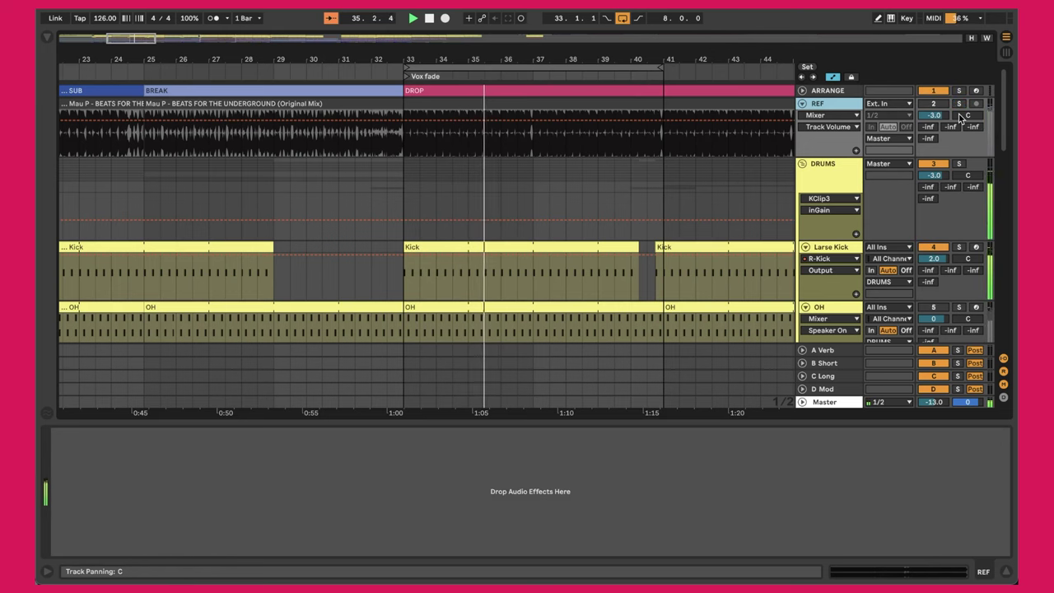
key("s")
key("s")
key("s")
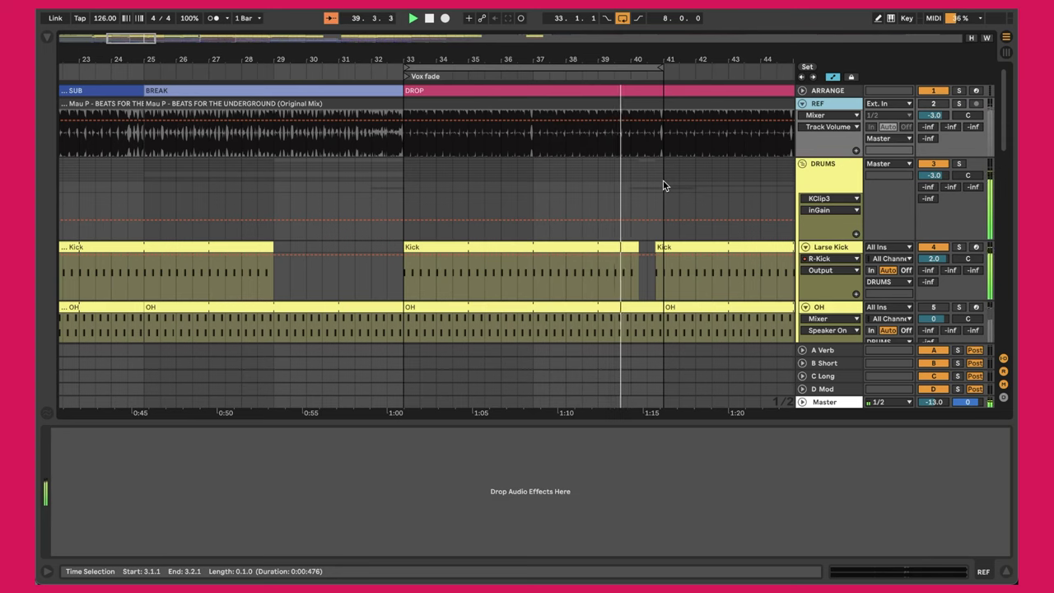
- Reopen the Larse Kick track's devices and look through the chain from the R-Kick rack to EQ Eight and back
scroll(663, 185, "down", 3)
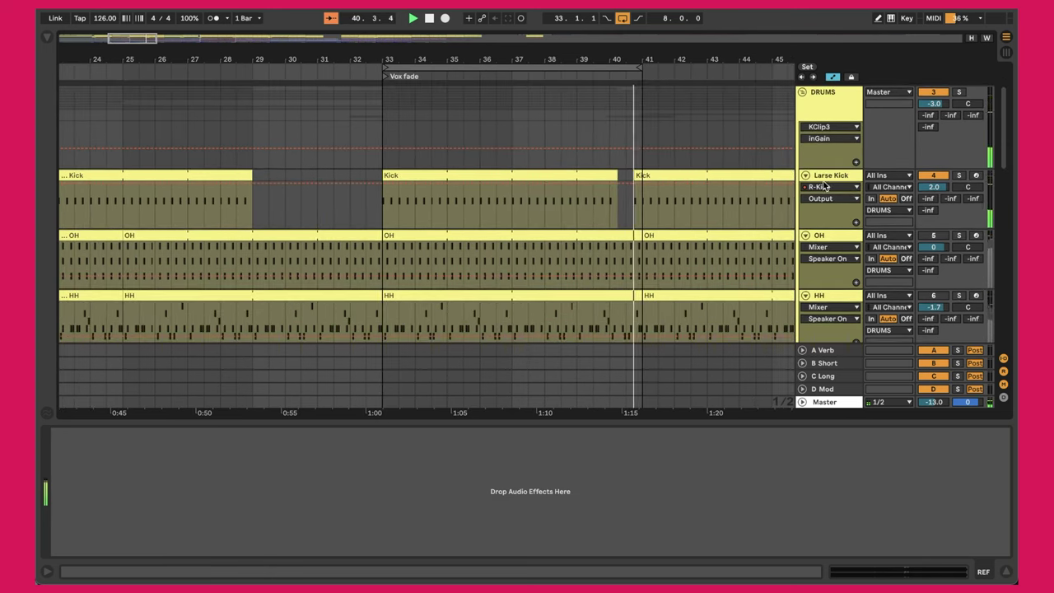
left_click(841, 182)
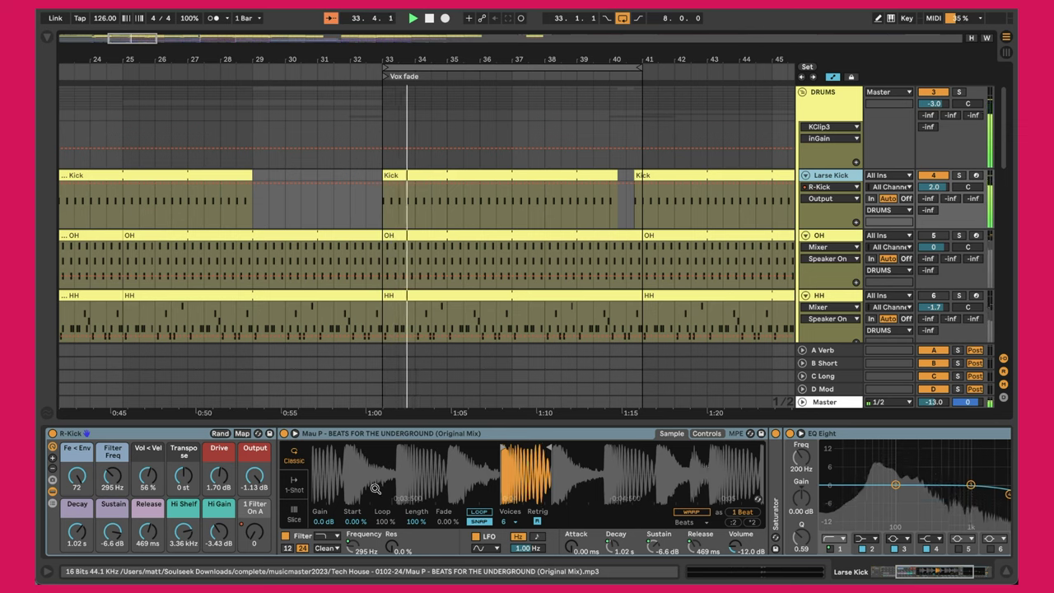
scroll(375, 489, "right", 5)
scroll(374, 488, "right", 3)
scroll(811, 533, "right", 5)
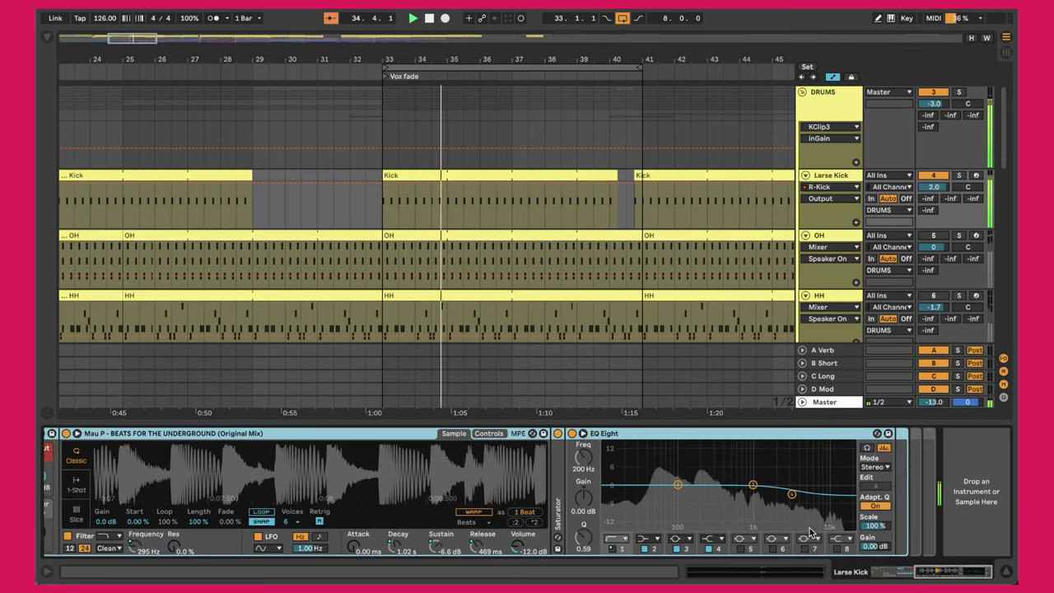
scroll(812, 533, "left", 8)
scroll(811, 532, "left", 3)
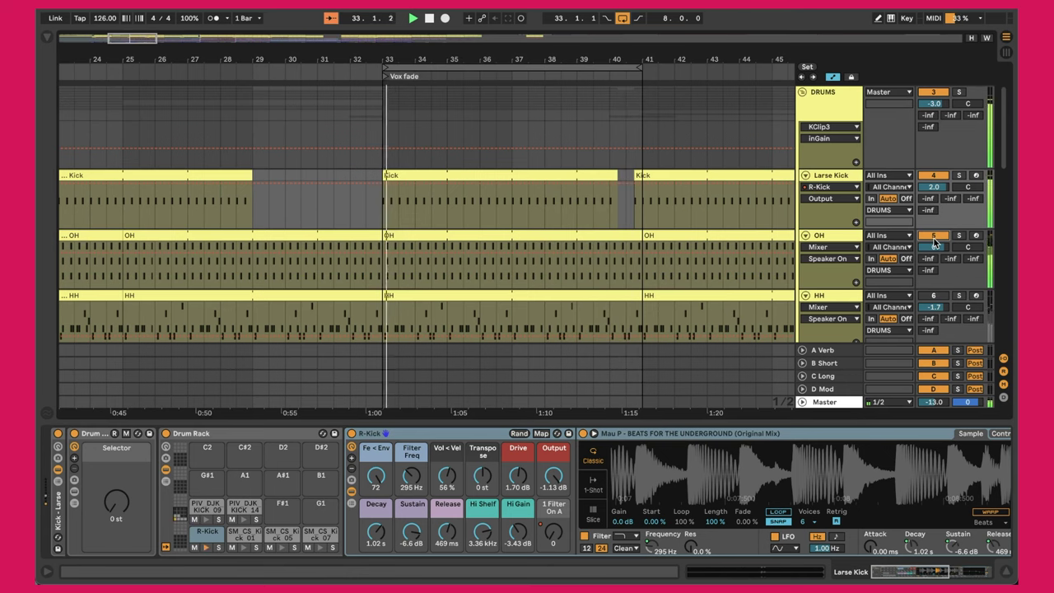
- Open the OH clip starting at bar 33 and deactivate its HIGH and V-Extractor notes
double_click(519, 236)
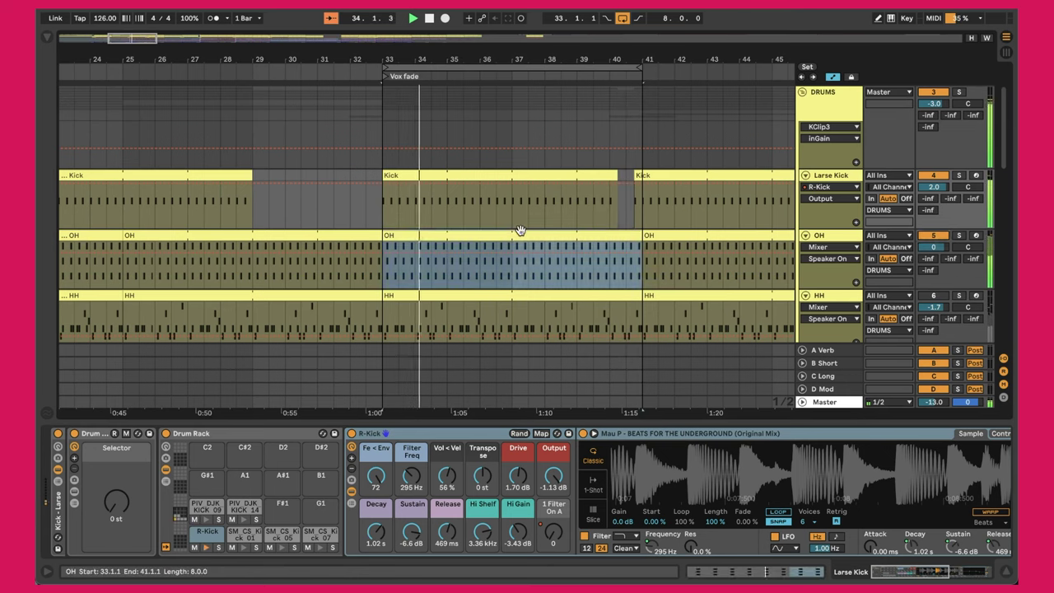
left_click(439, 468)
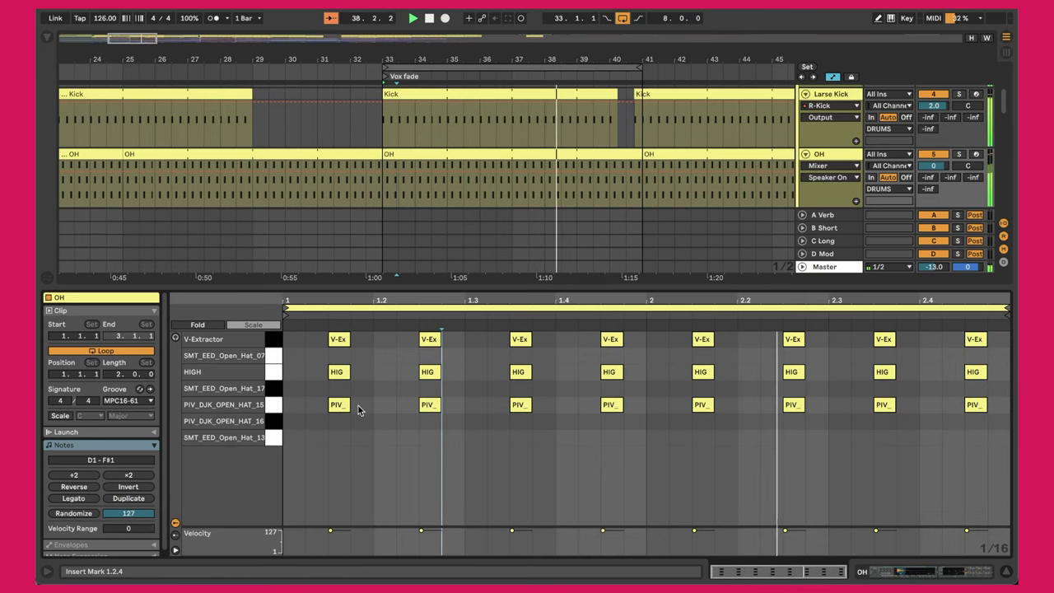
left_click(274, 406)
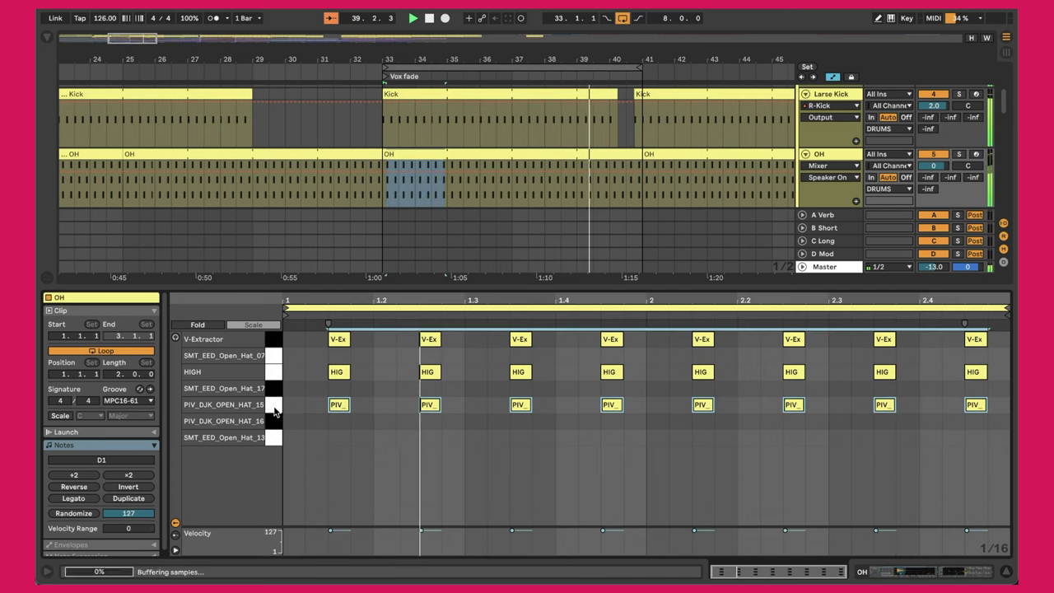
left_click(270, 372)
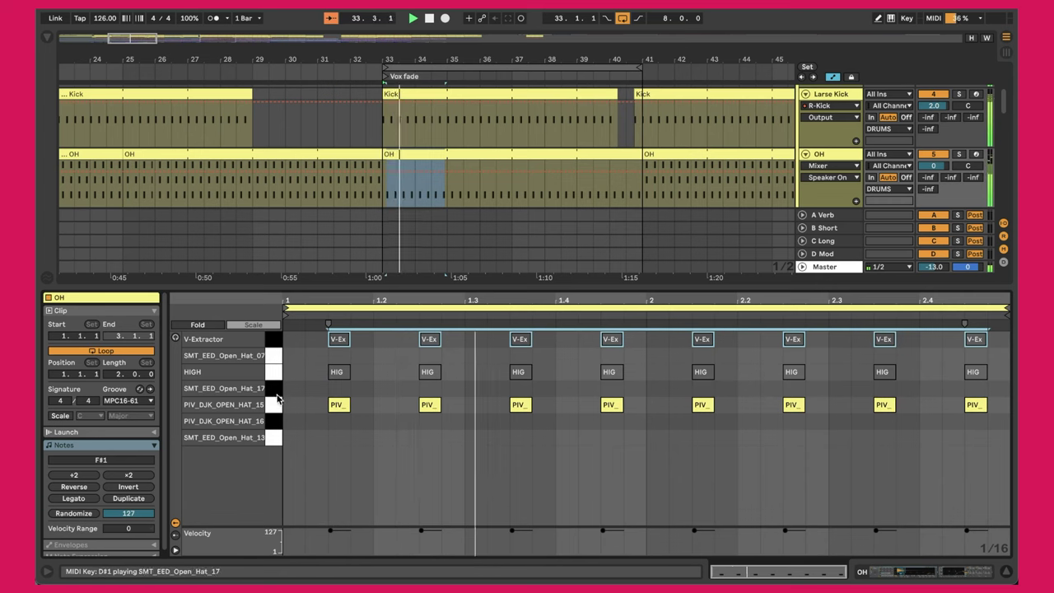
left_click(276, 406)
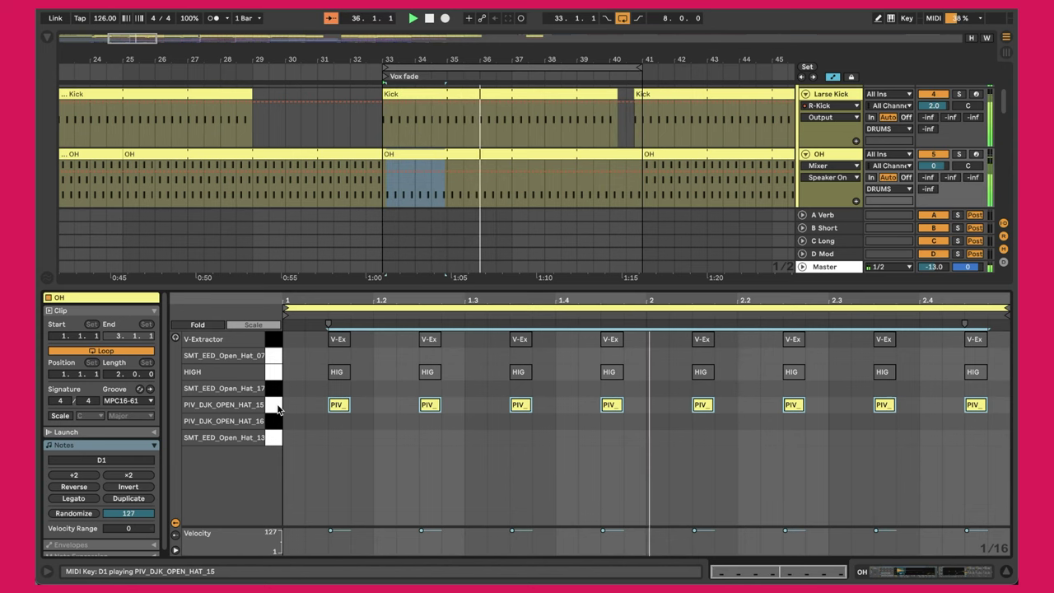
- Reactivate the OH clip's V-Extractor notes and show the V-Extractor rack from the track's Drum Rack
left_click(269, 341)
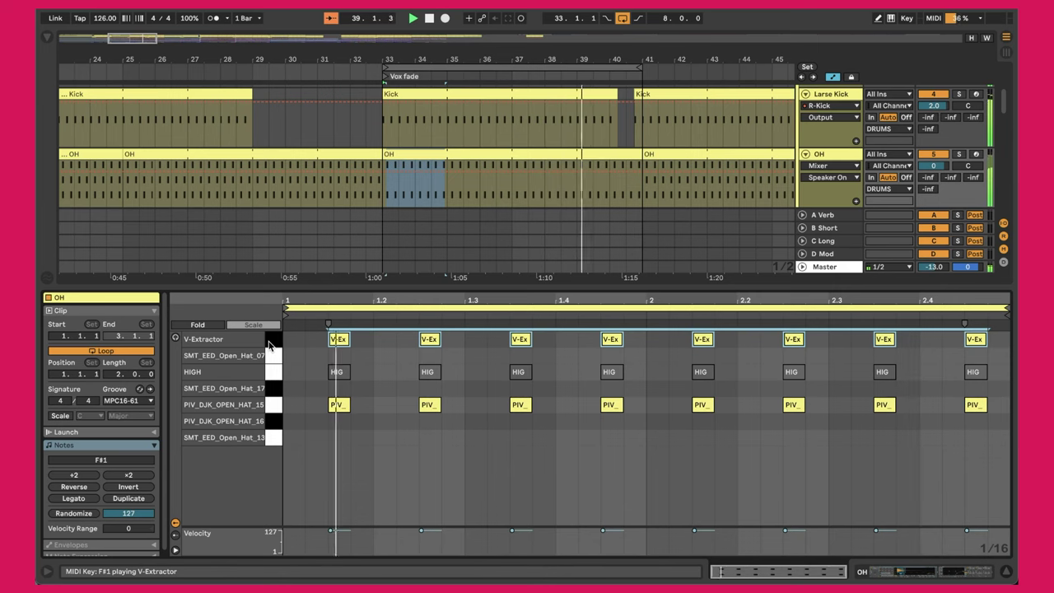
key("shift+Tab")
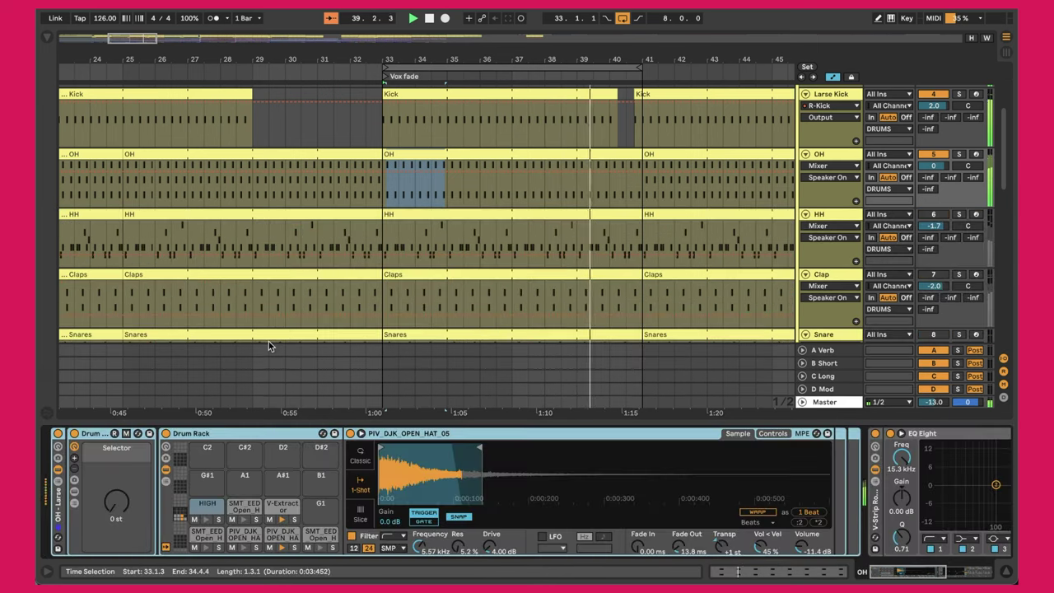
left_click(268, 509)
mouse_move(642, 449)
left_mouse_down()
mouse_move(642, 504)
mouse_move(844, 459)
left_mouse_up()
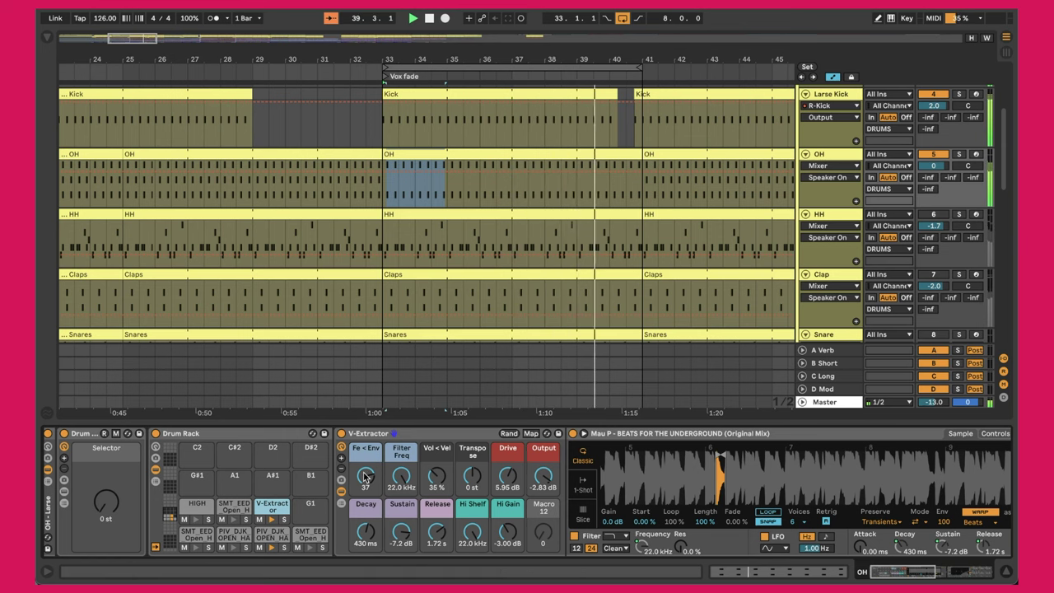
- Look through the V-Extractor macros and the OH track's chain up to the EQ Eight, TRANS, SIDE + SAT and WIDTH devices
left_click(508, 483)
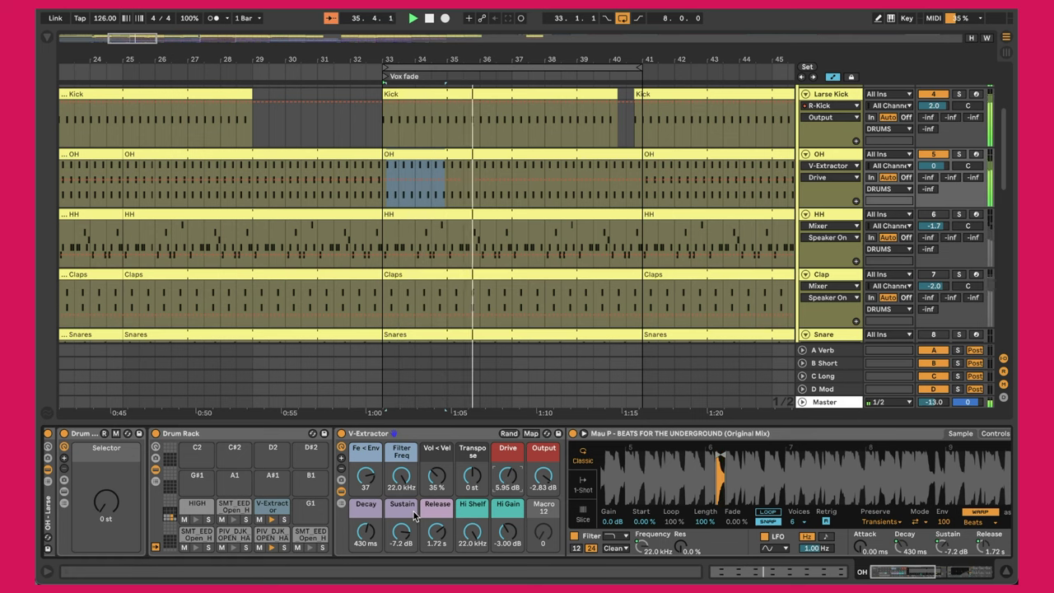
scroll(504, 527, "right", 5)
scroll(504, 527, "right", 8)
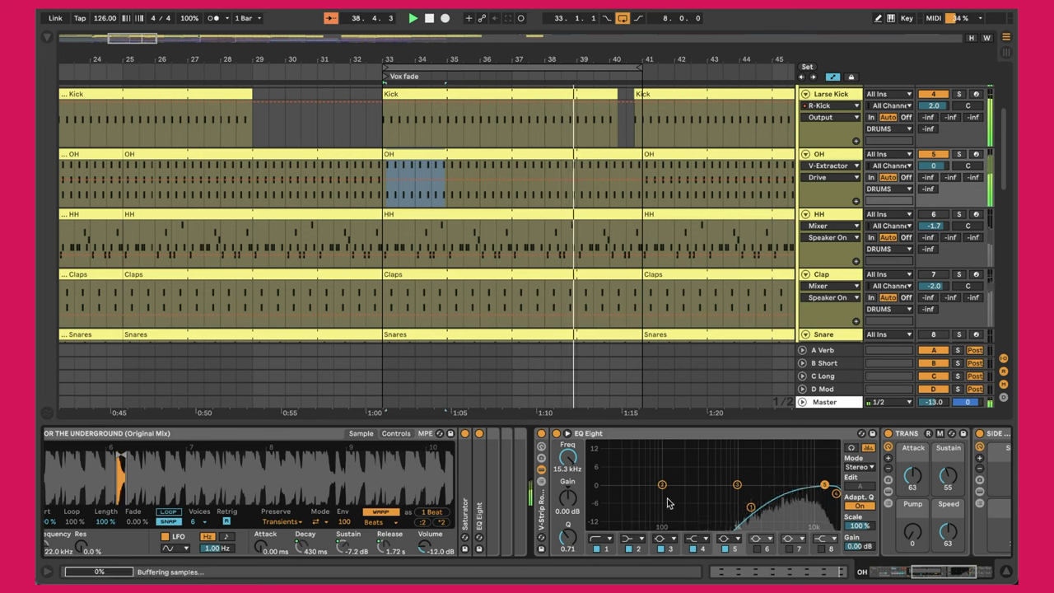
scroll(719, 502, "right", 3)
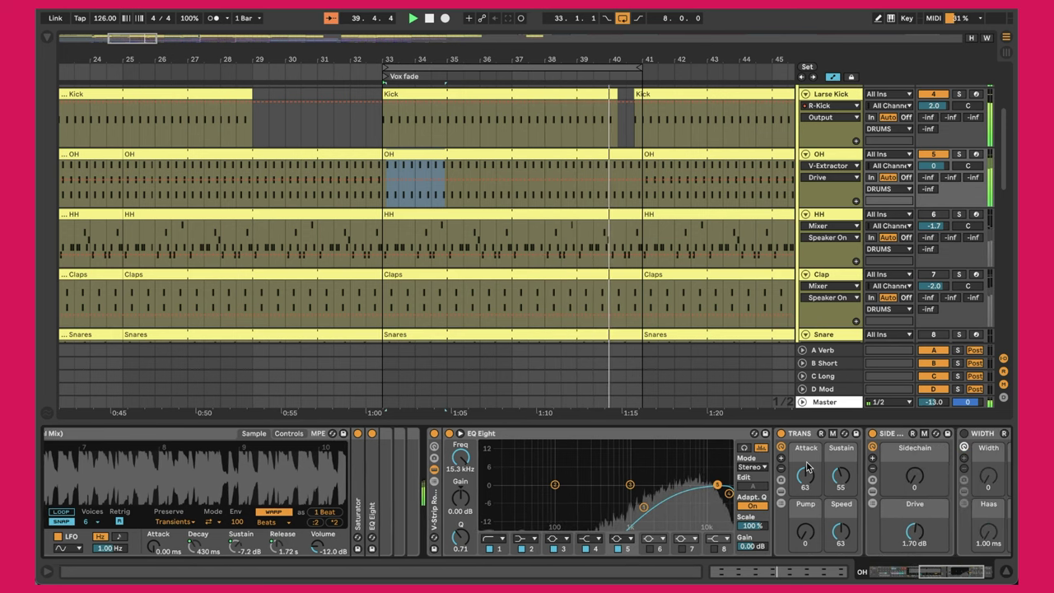
scroll(831, 464, "right", 3)
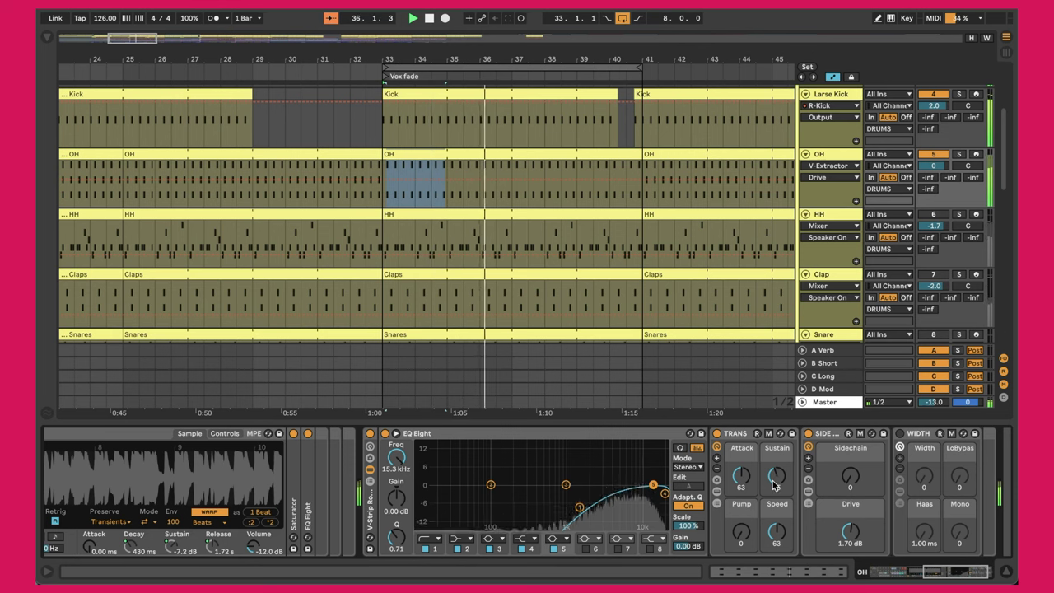
left_click(375, 512)
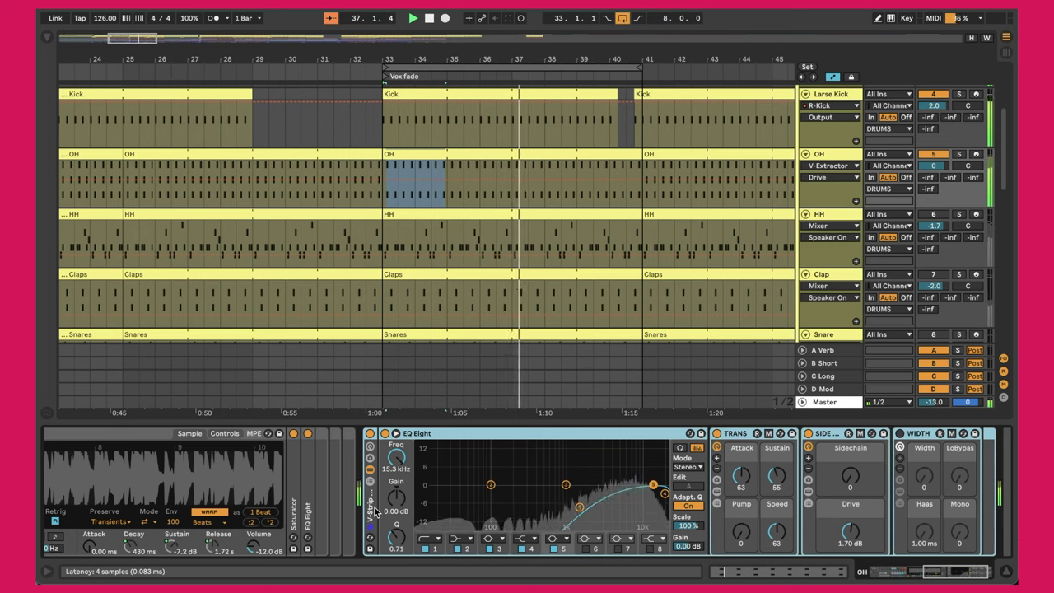
scroll(375, 494, "left", 10)
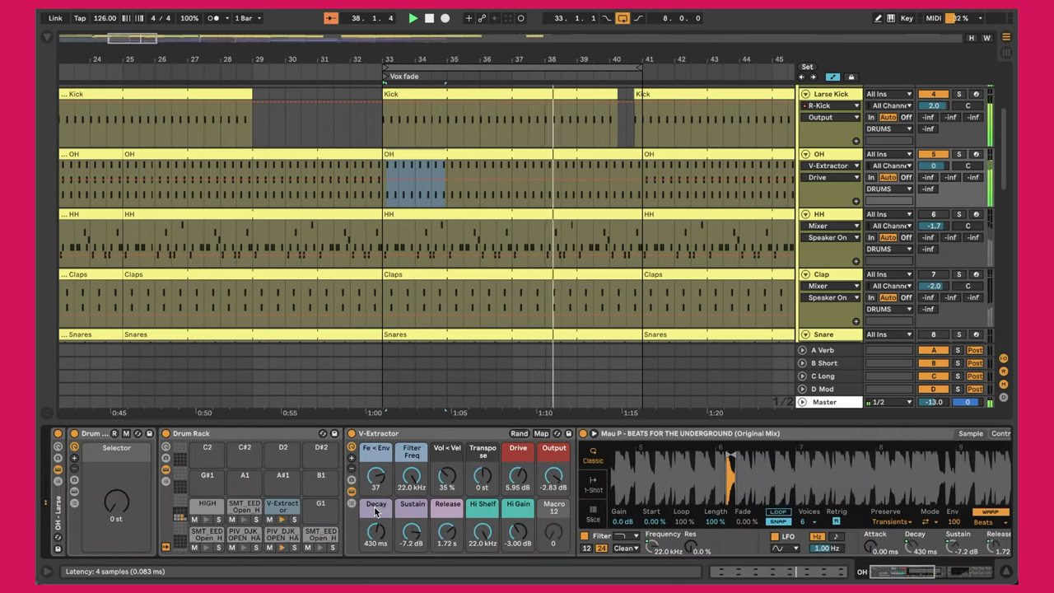
- Open the OH clip starting at bar 33 and reactivate its HIGH notes
double_click(464, 154)
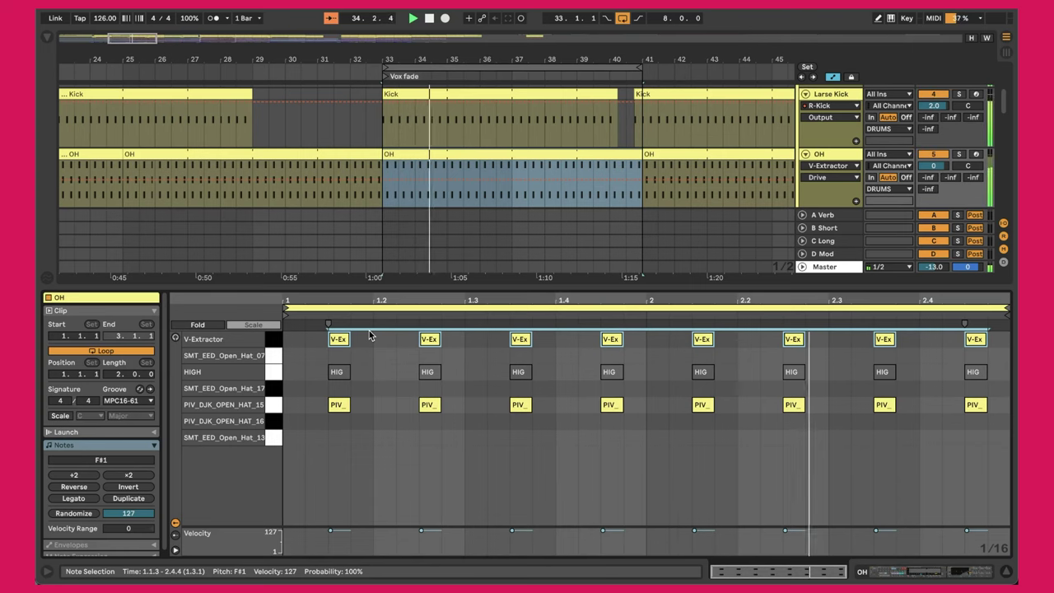
left_click(277, 373)
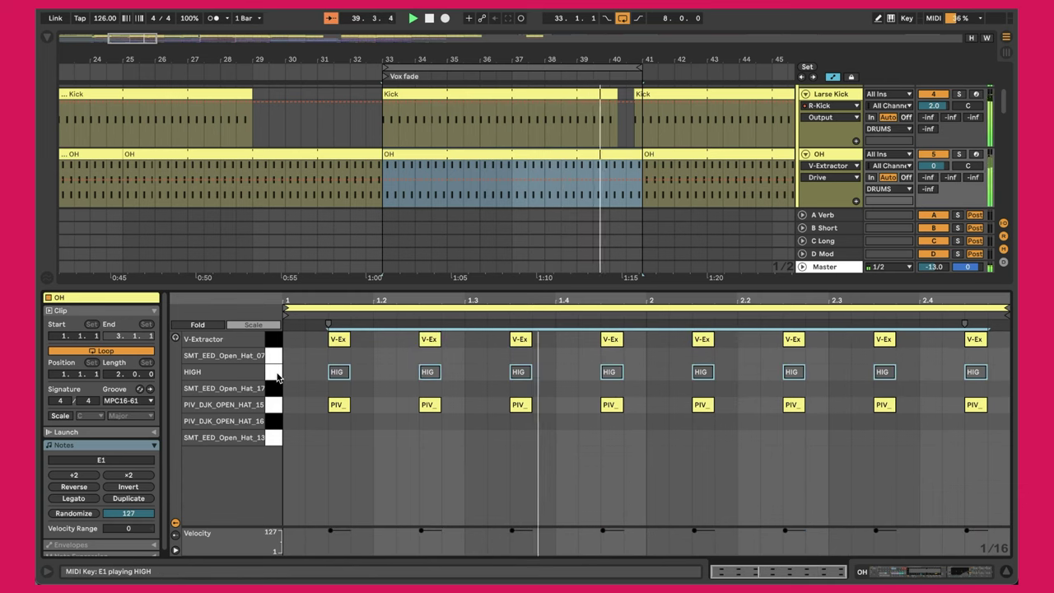
key("Delete")
key("ctrl+z")
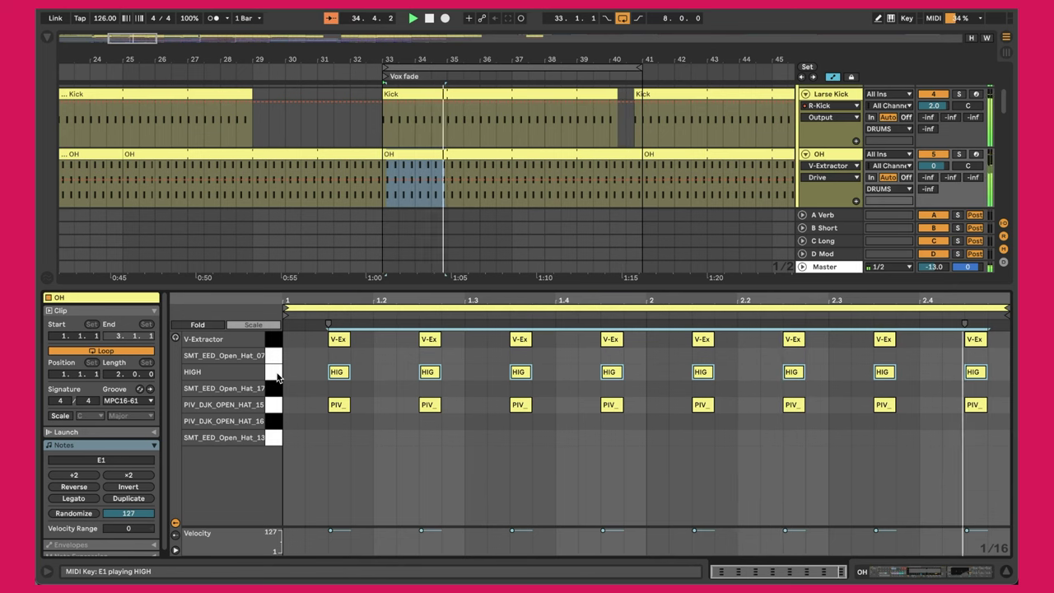
- Show the HIGH pad's sample in the OH Drum Rack, move its end point slightly earlier, and review its filter and transpose settings
key("shift+Tab")
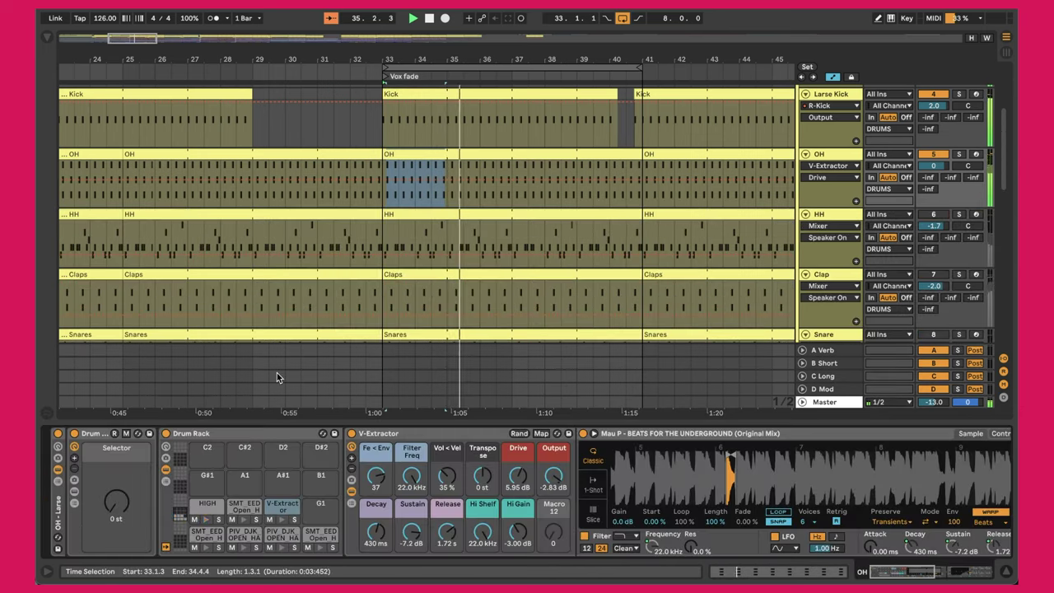
left_click(202, 517)
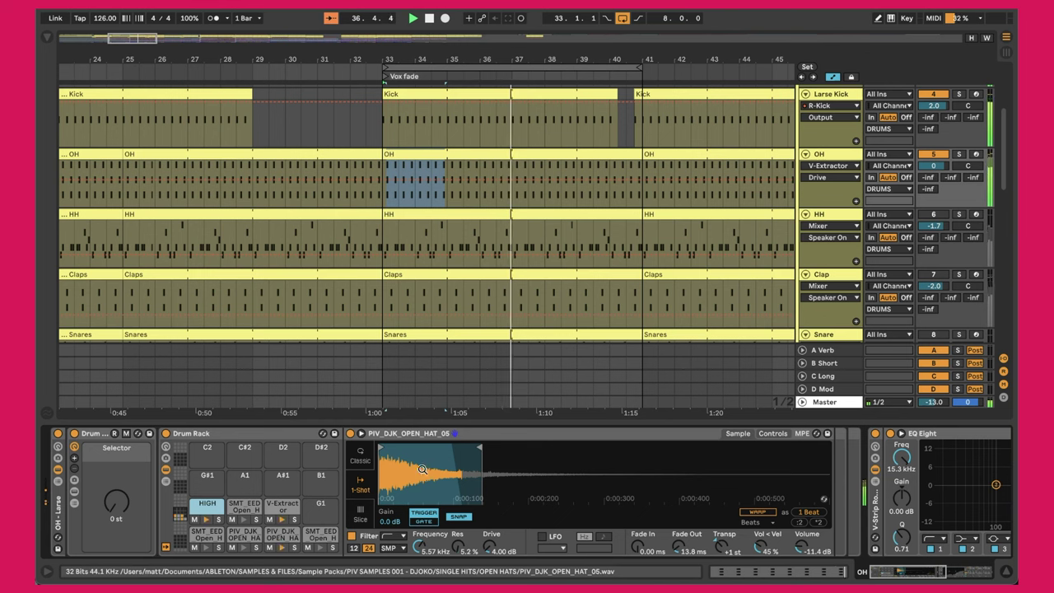
mouse_move(477, 450)
left_mouse_down()
mouse_move(631, 455)
mouse_move(468, 459)
left_mouse_up()
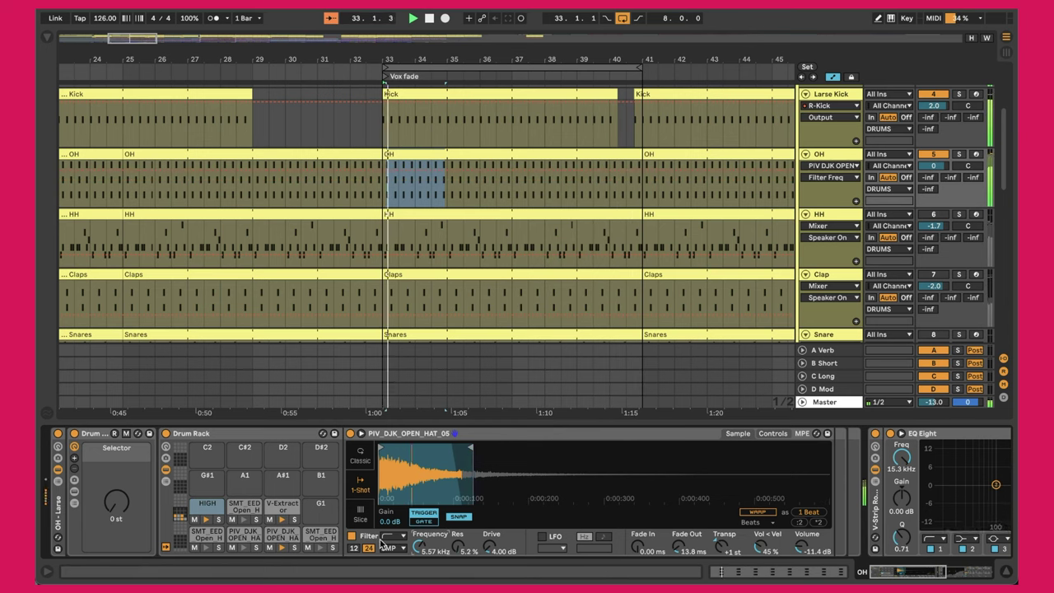
left_click(382, 544)
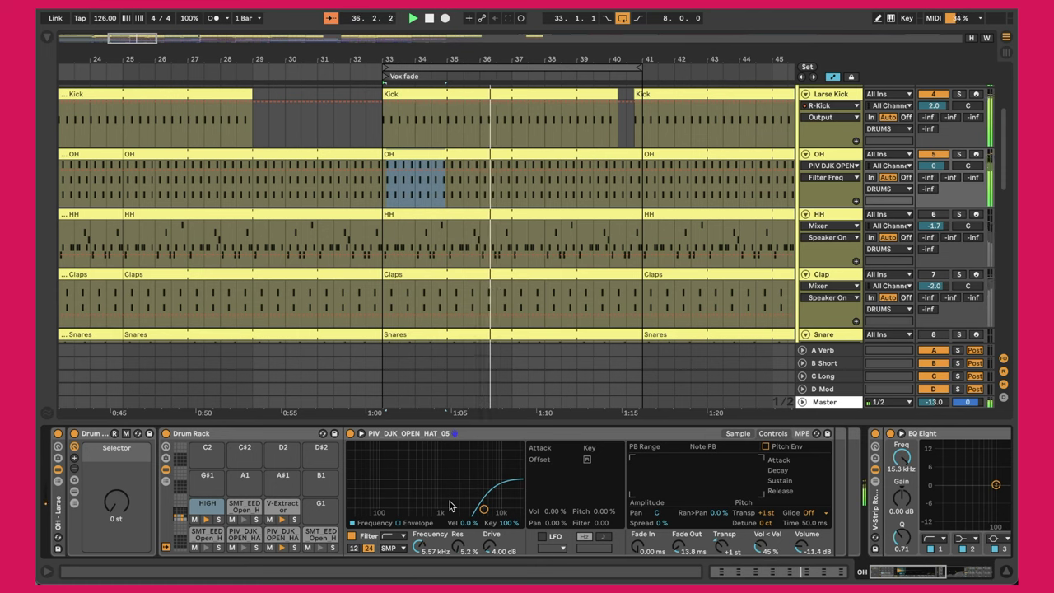
left_click(725, 550)
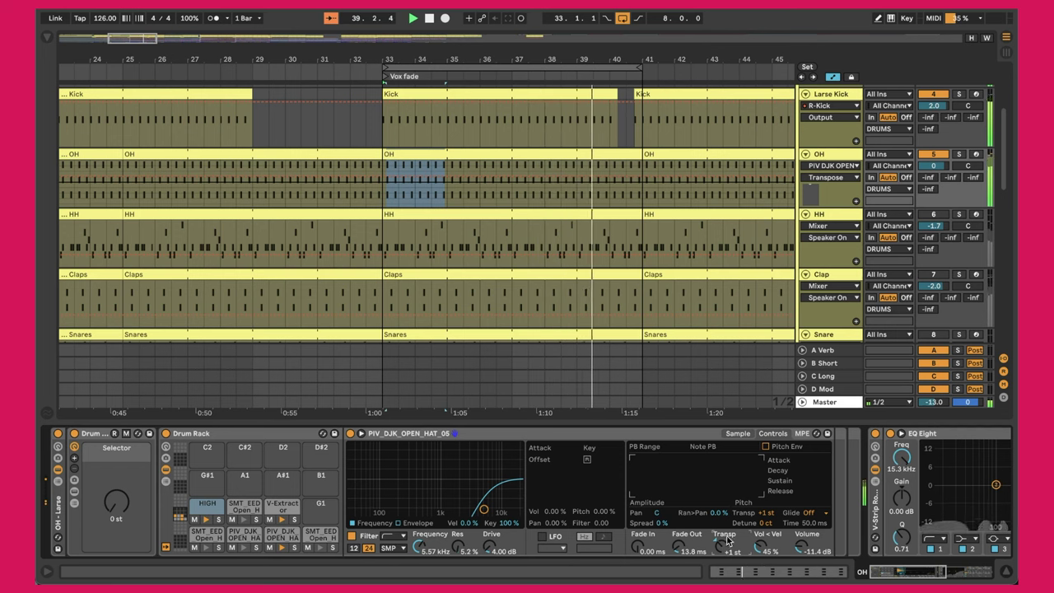
left_click(737, 434)
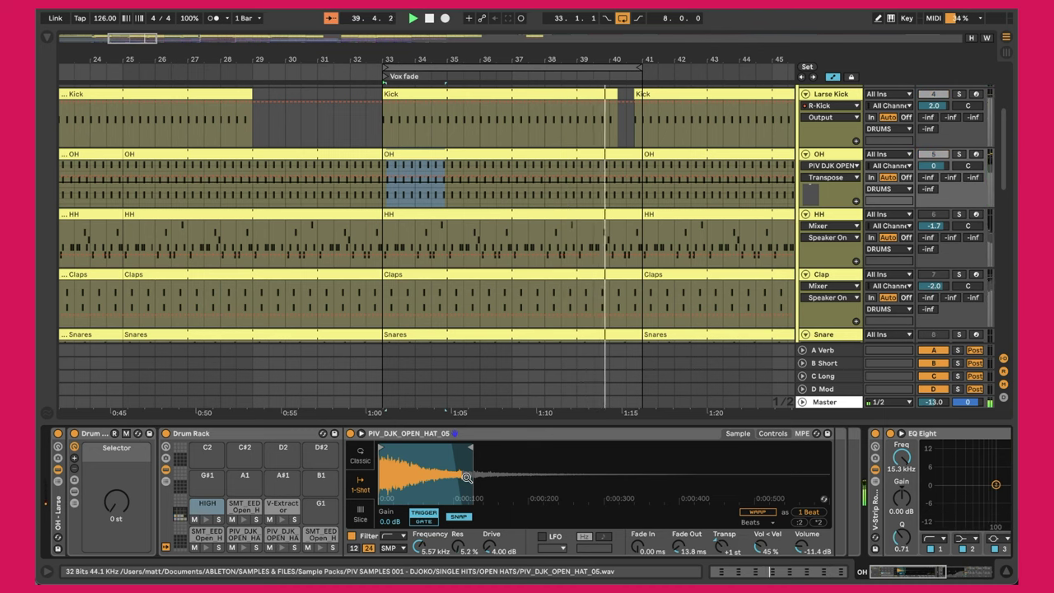
- Examine the OH track's V-Strip Royale processing, going through EQ Eight and the TRANS, SIDE + SAT and WIDTH racks
scroll(467, 477, "right", 10)
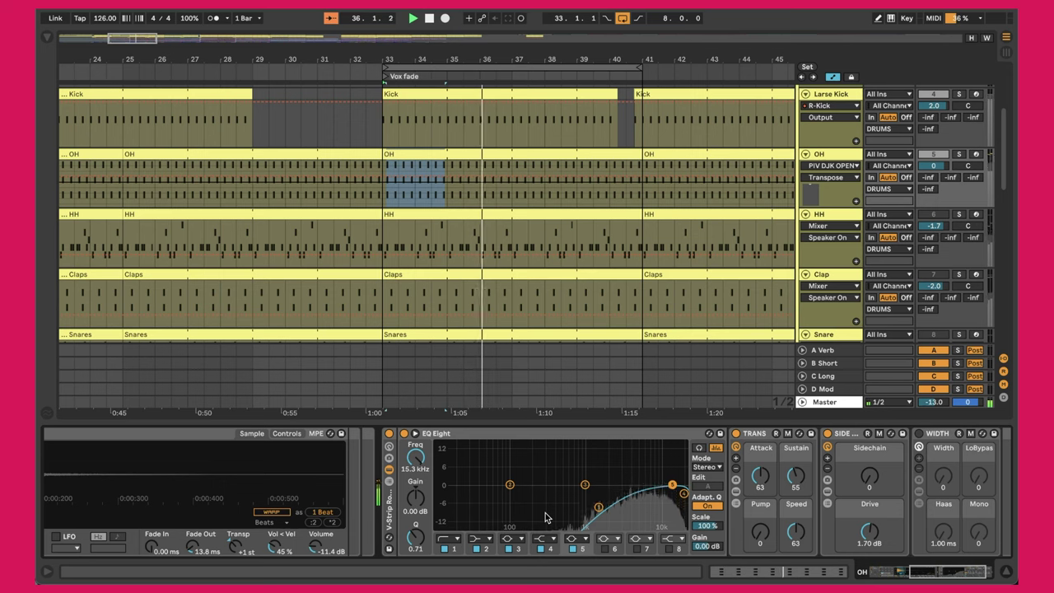
scroll(659, 478, "right", 2)
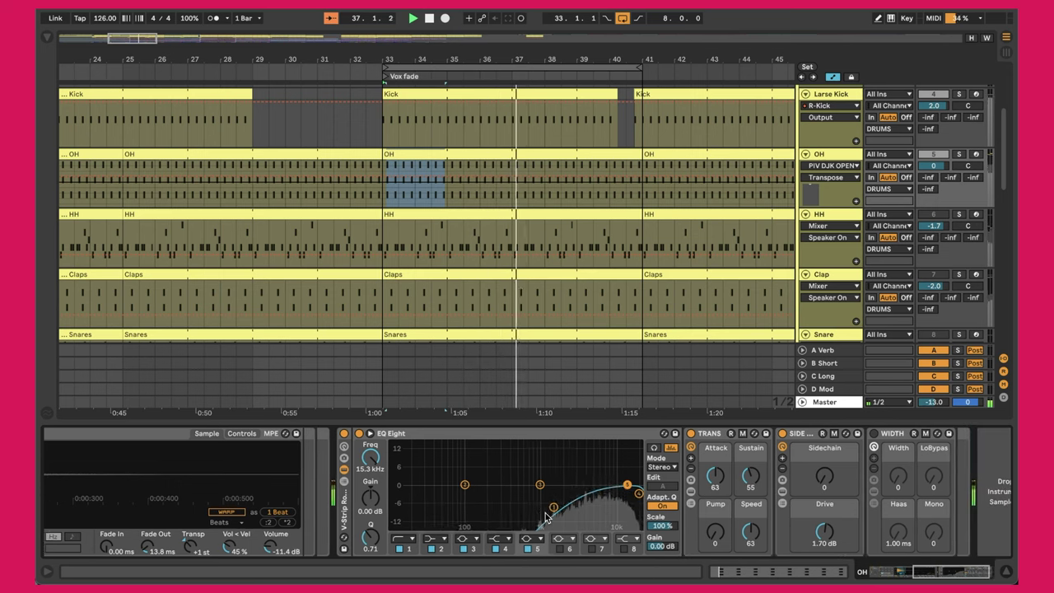
left_click(694, 437)
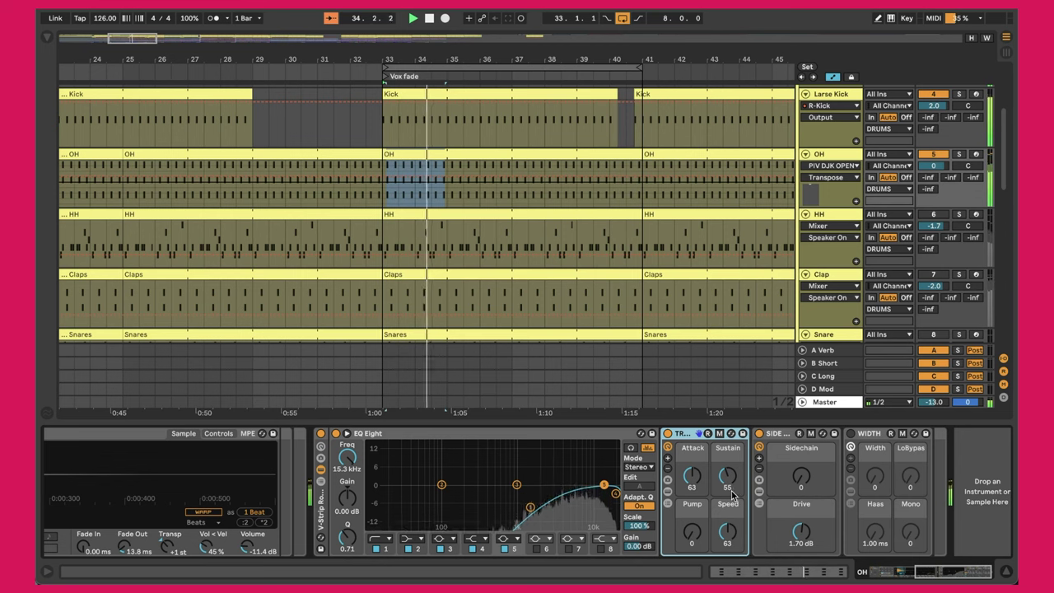
left_click(788, 451)
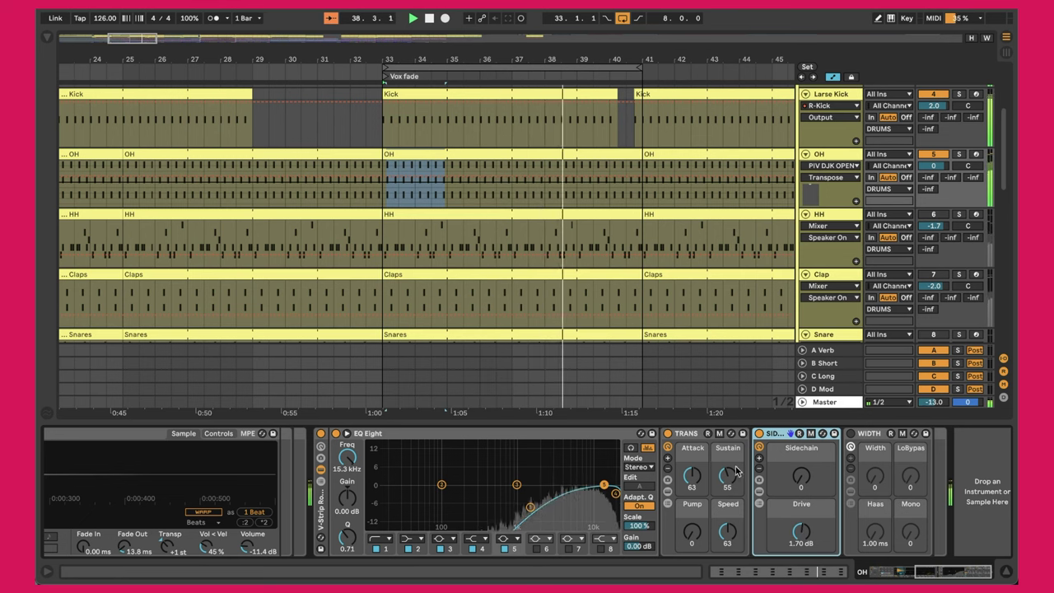
left_click(741, 439)
left_click(782, 437)
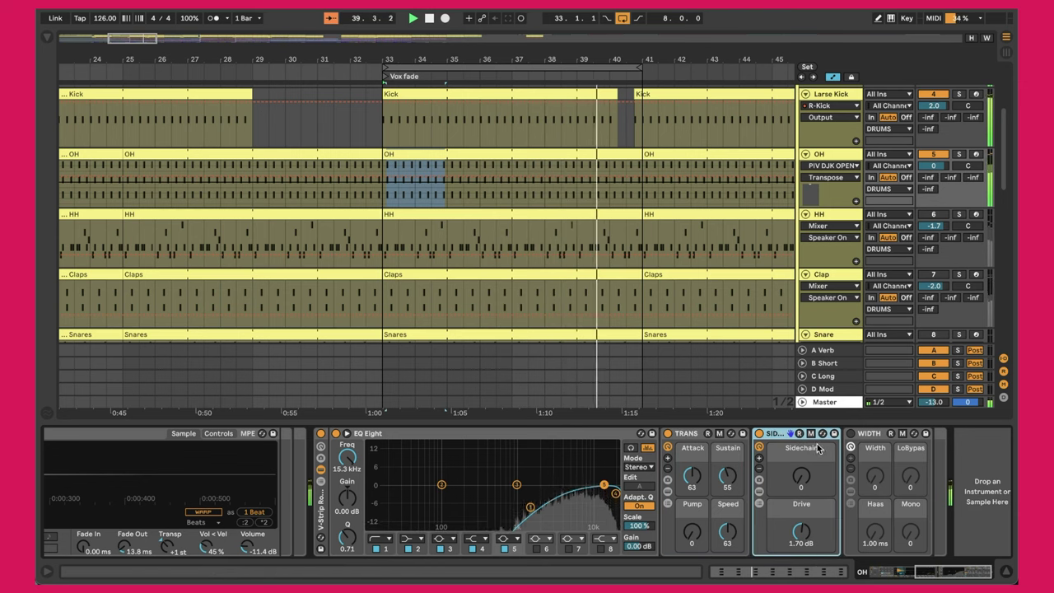
left_click(876, 438)
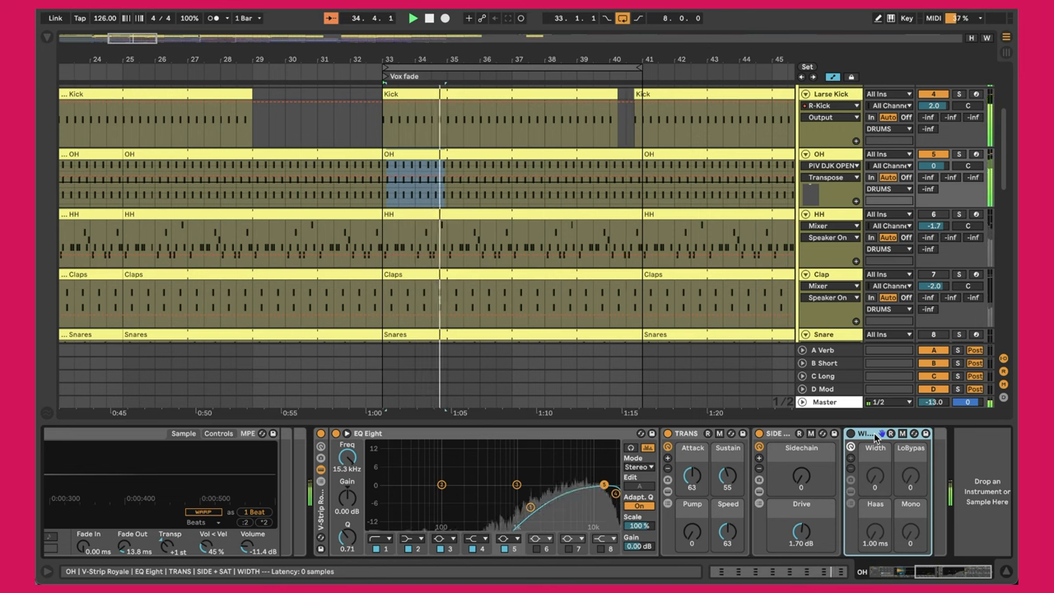
- Activate the HH track, open its clip starting at bar 33 and select all the D1 closed hat notes
left_click(939, 214)
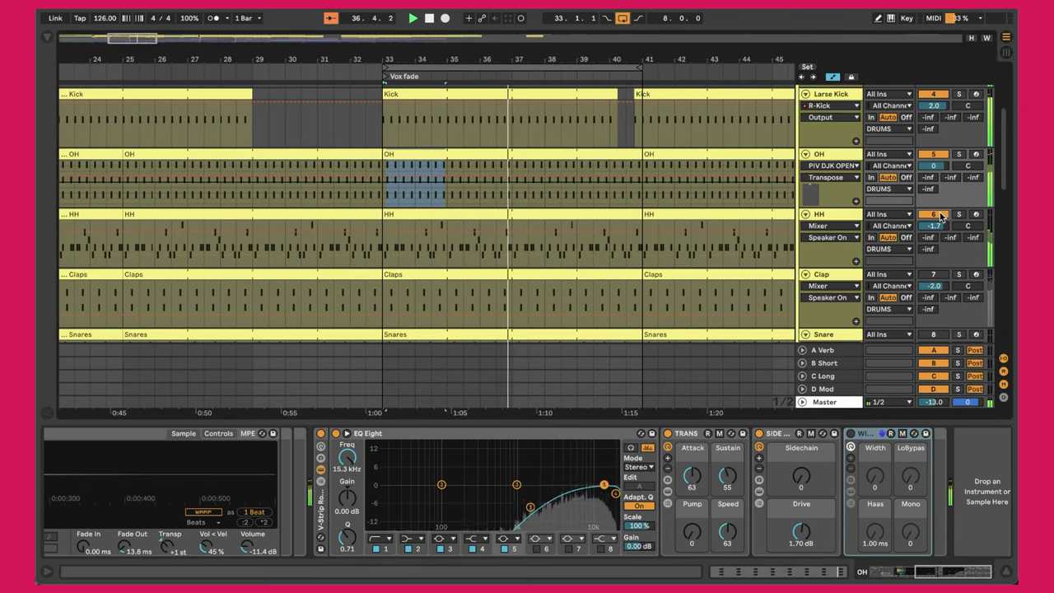
double_click(506, 216)
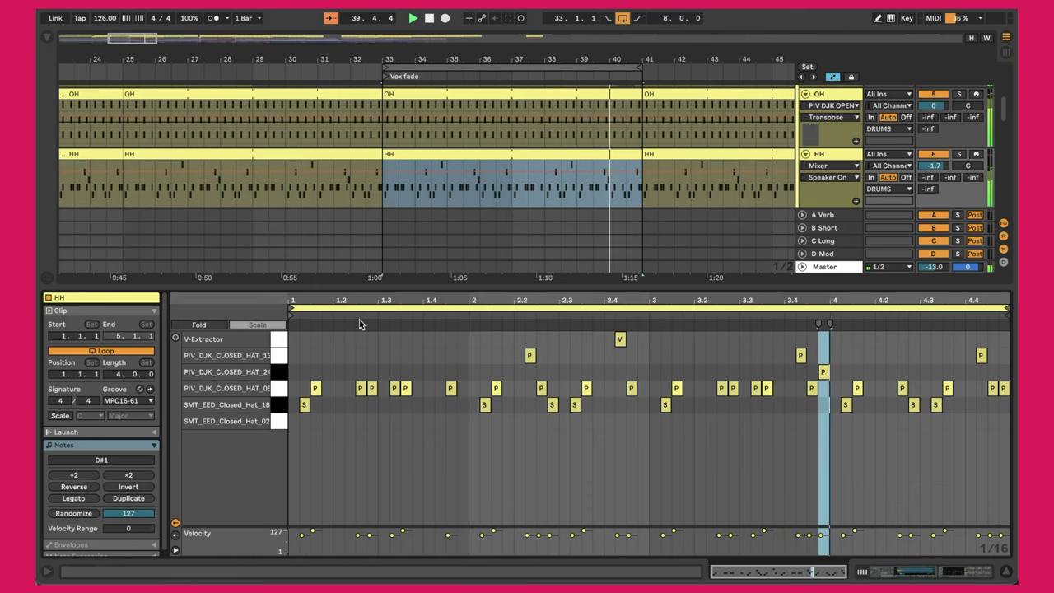
left_click(274, 388)
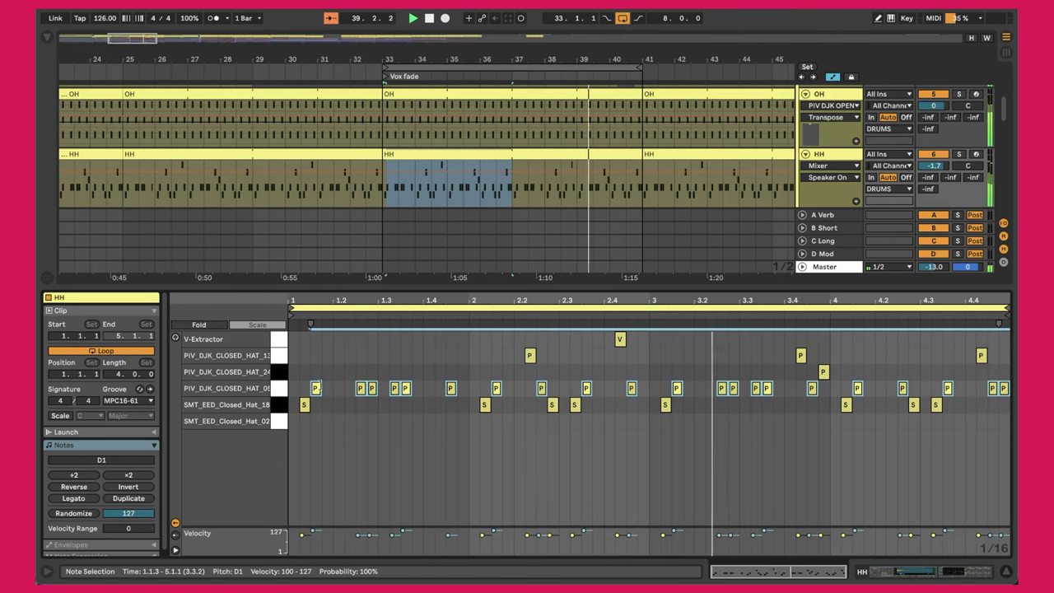
- Select all notes in the first two bars of the HH clip to show the repeating hat pattern
left_click(550, 445)
left_click(326, 443)
left_click_drag(326, 446, 466, 449)
left_click_drag(646, 446, 290, 328)
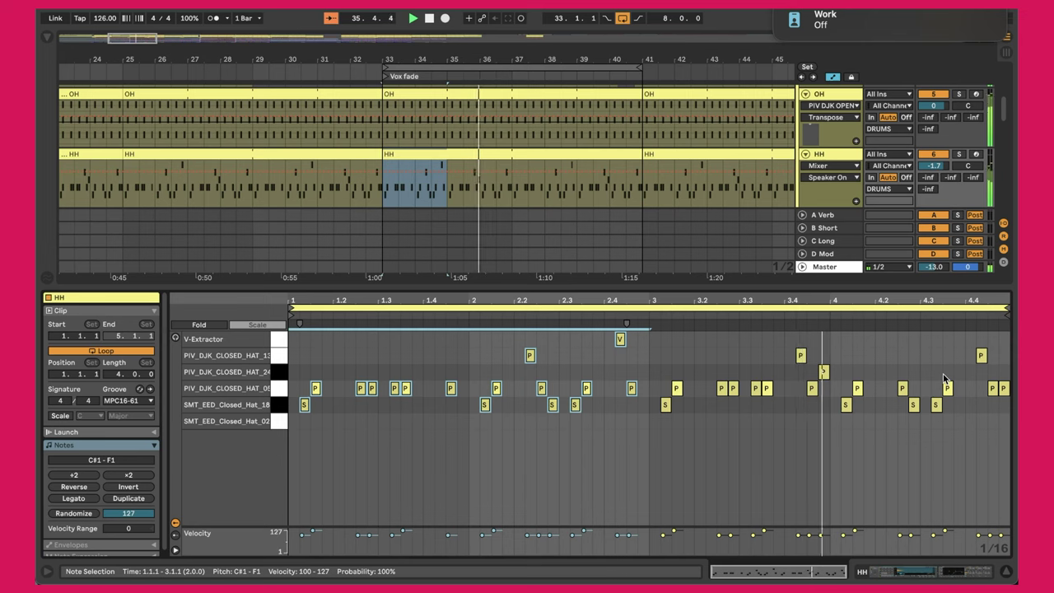
- Look through the HH track's device chain from the Drum Rack to EQ Eight and the TRANS rack
key("shift+Tab")
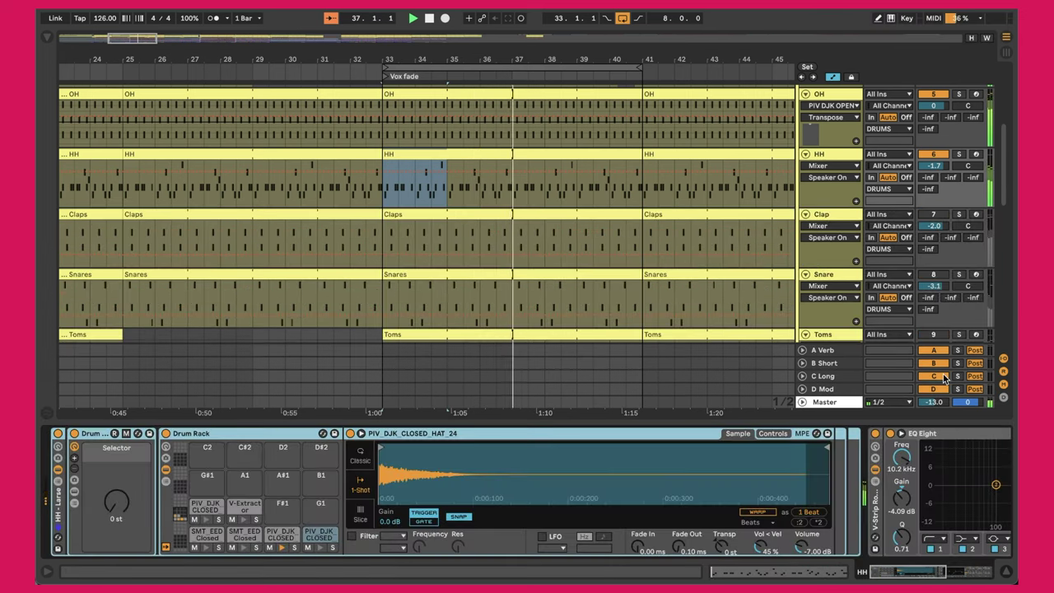
scroll(690, 491, "right", 10)
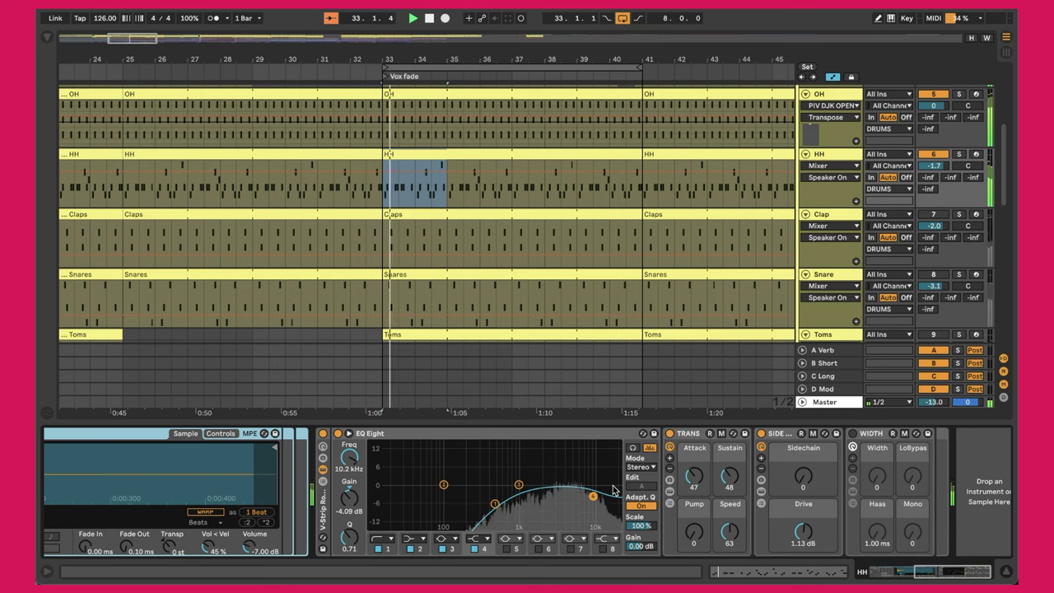
left_click(696, 434)
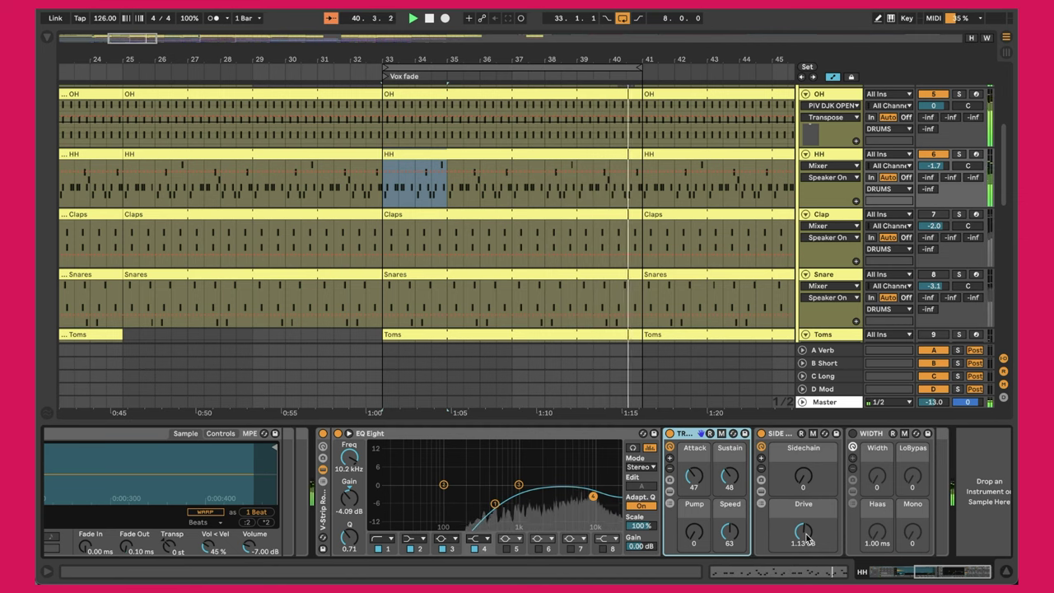
- Activate the Clap track and open its Claps clip starting at bar 33
left_click(828, 215)
left_click(930, 216)
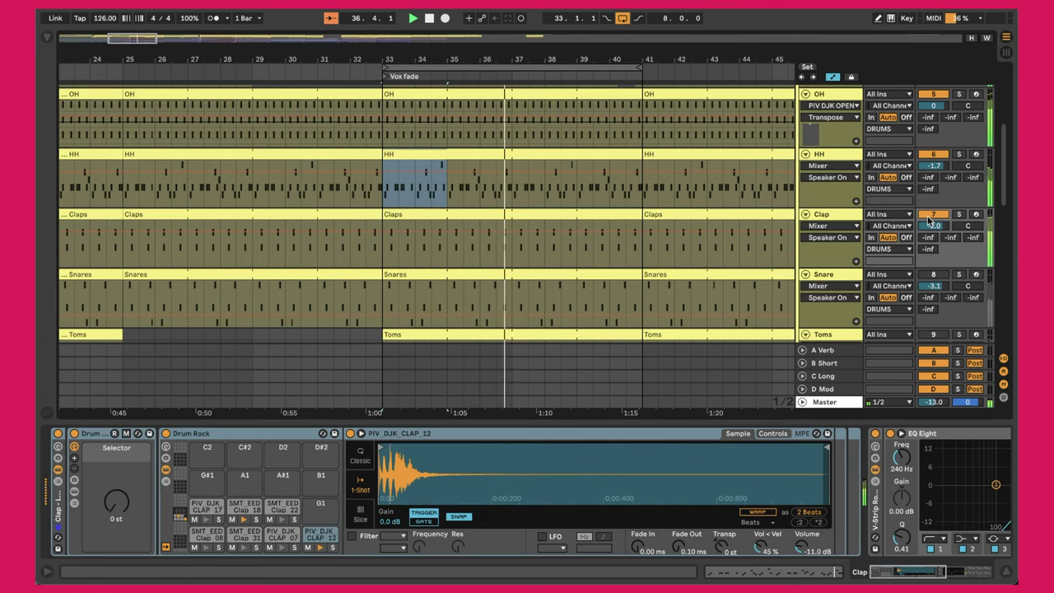
double_click(517, 215)
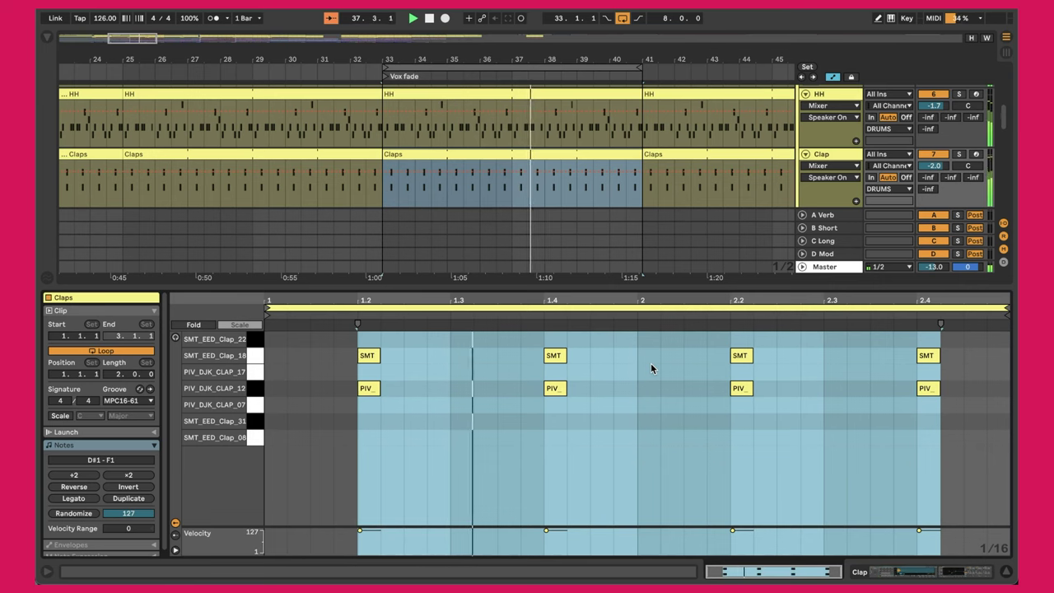
- Compare the pan settings of the SMT_EED_Clap_18 and PIV_DJK_CLAP_12 samples in the Clap track's Drum Rack
key("shift+Tab")
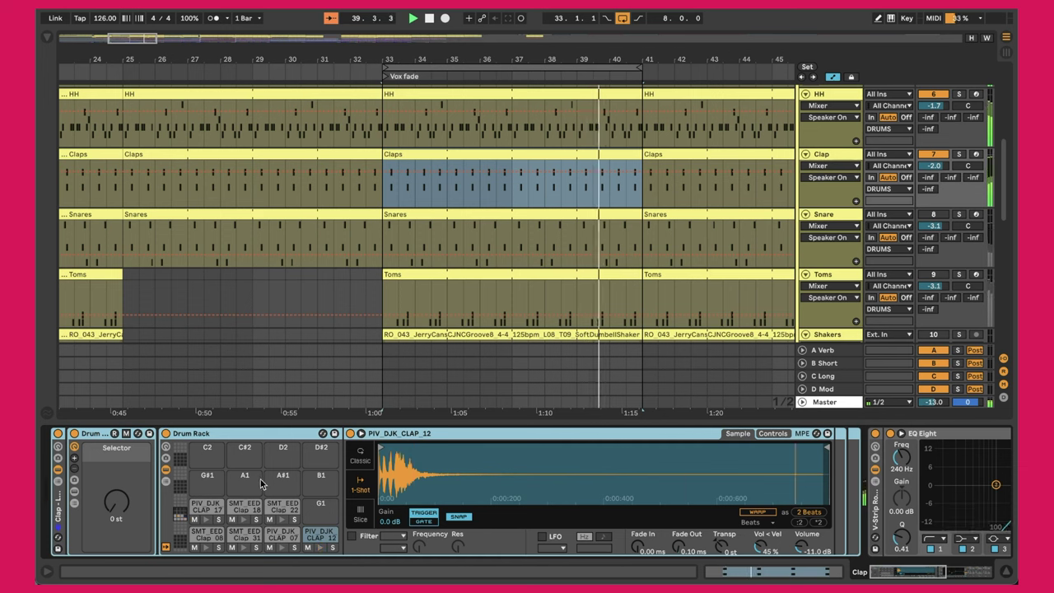
left_click(773, 433)
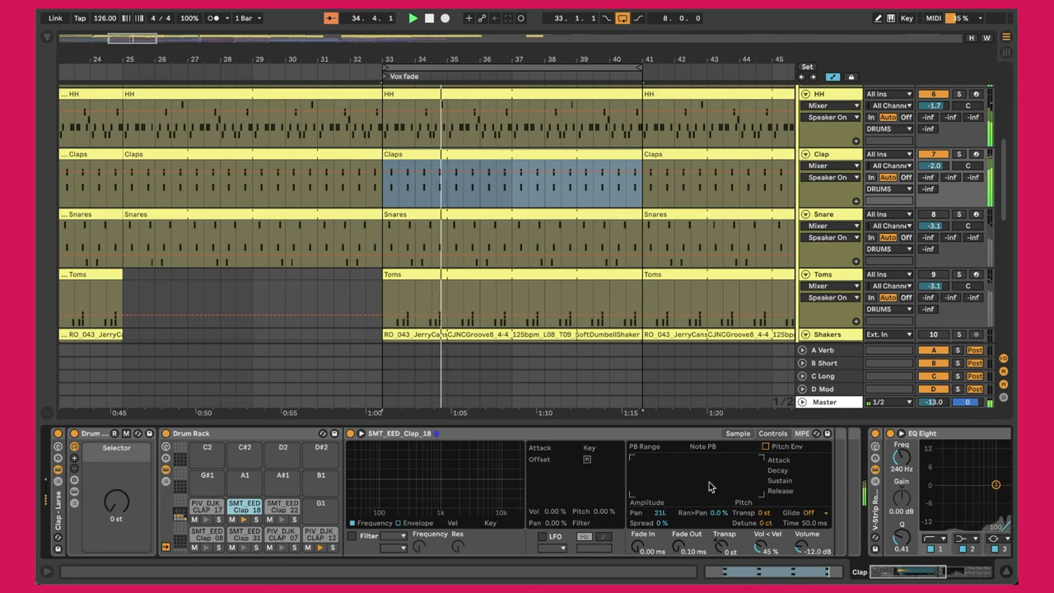
left_click(320, 535)
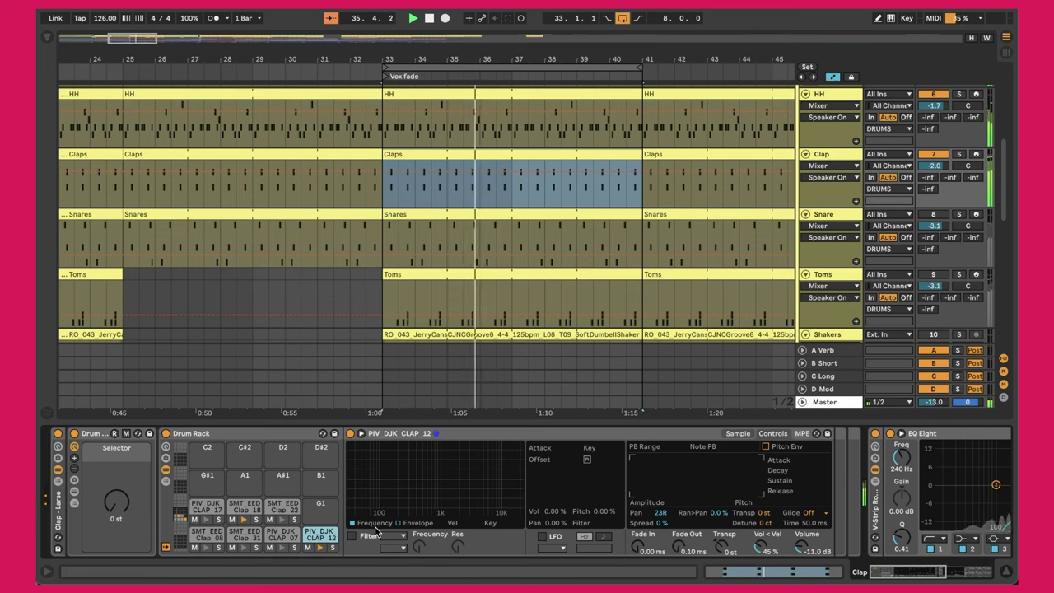
left_click(738, 433)
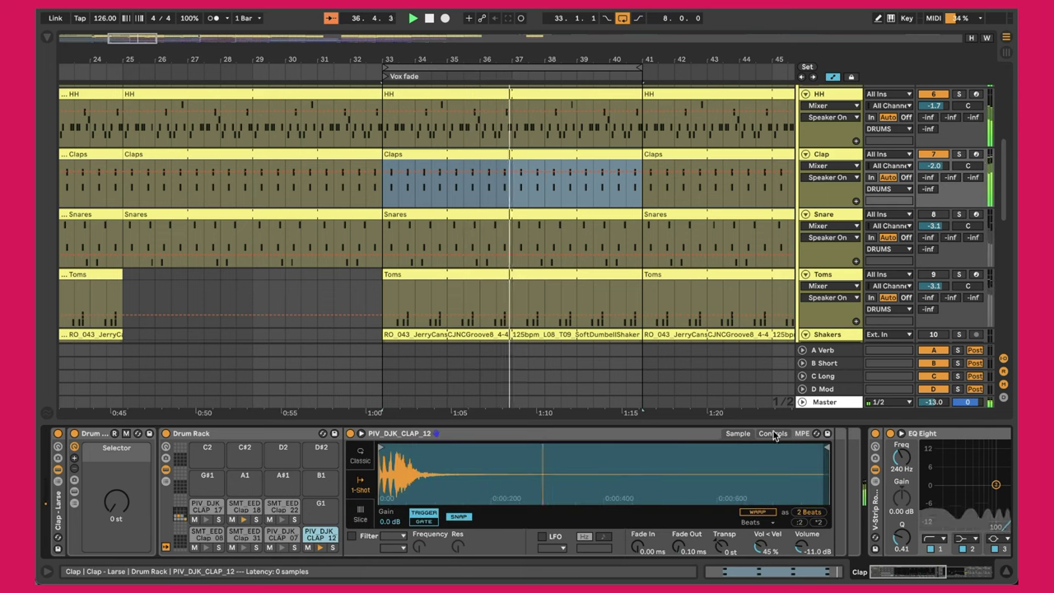
left_click(773, 433)
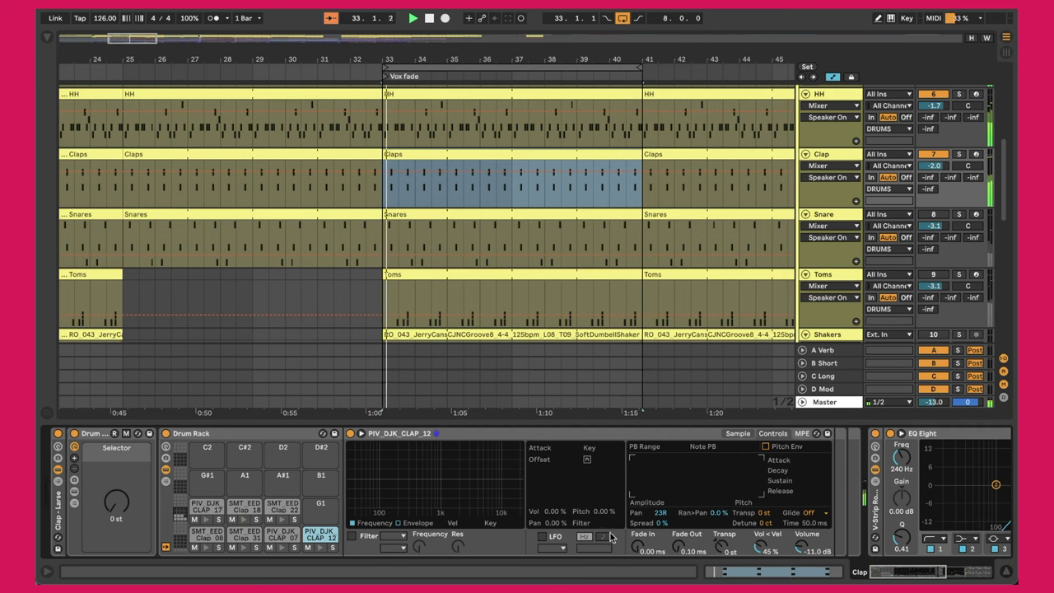
- Inspect the SMT_EED_Clap_18 sample's settings and look through the Clap track's device chain to the WIDTH rack
left_click(238, 508)
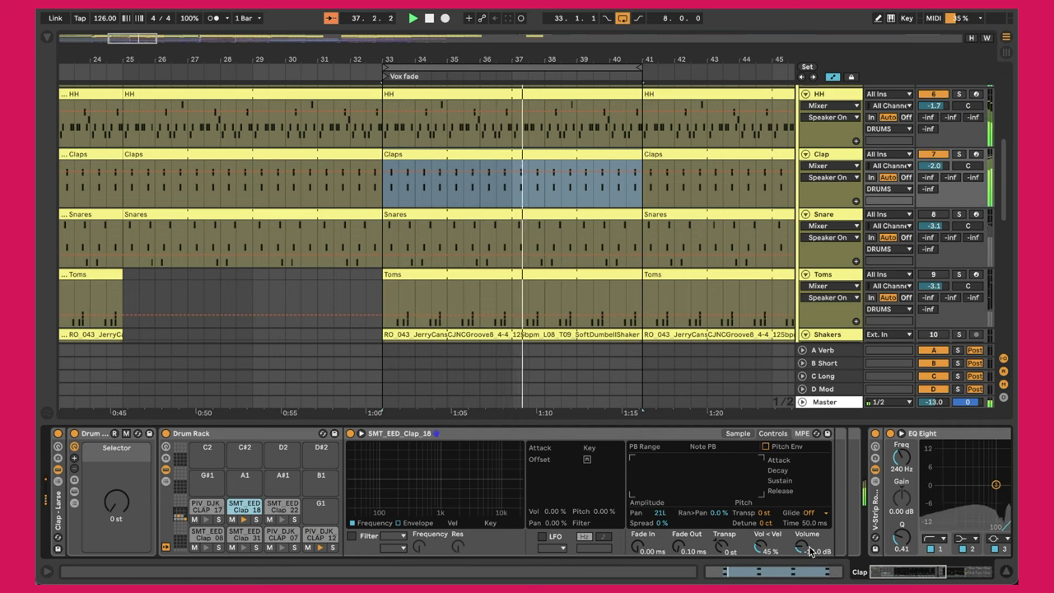
scroll(730, 510, "right", 5)
scroll(729, 511, "right", 8)
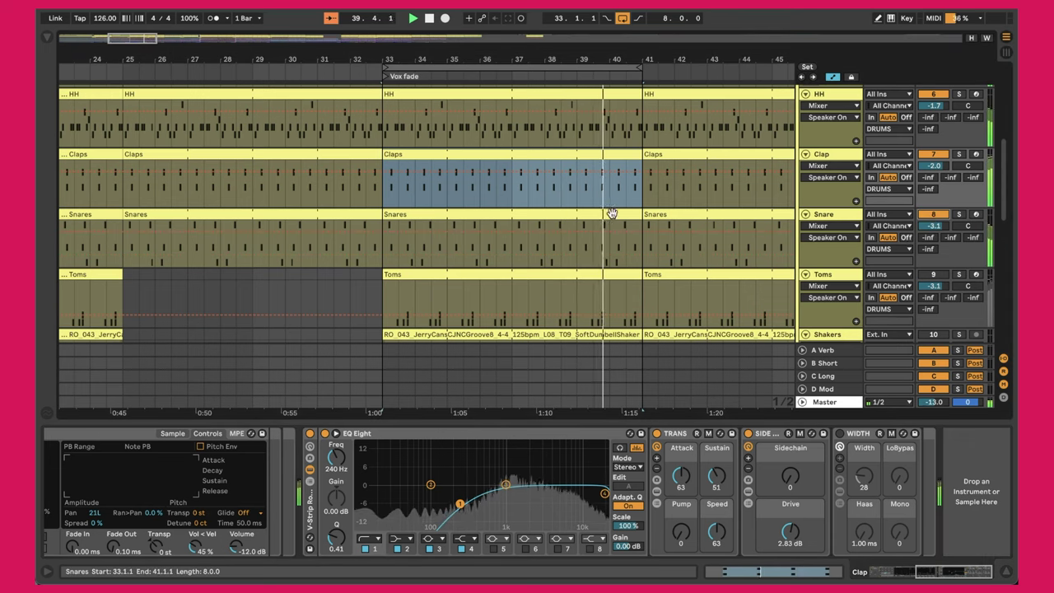
- Open the Snares clip at bar 33, audition the Snare track at 6.0 dB and return its volume to -3.1 dB
double_click(550, 216)
left_click_drag(935, 165, 936, 136)
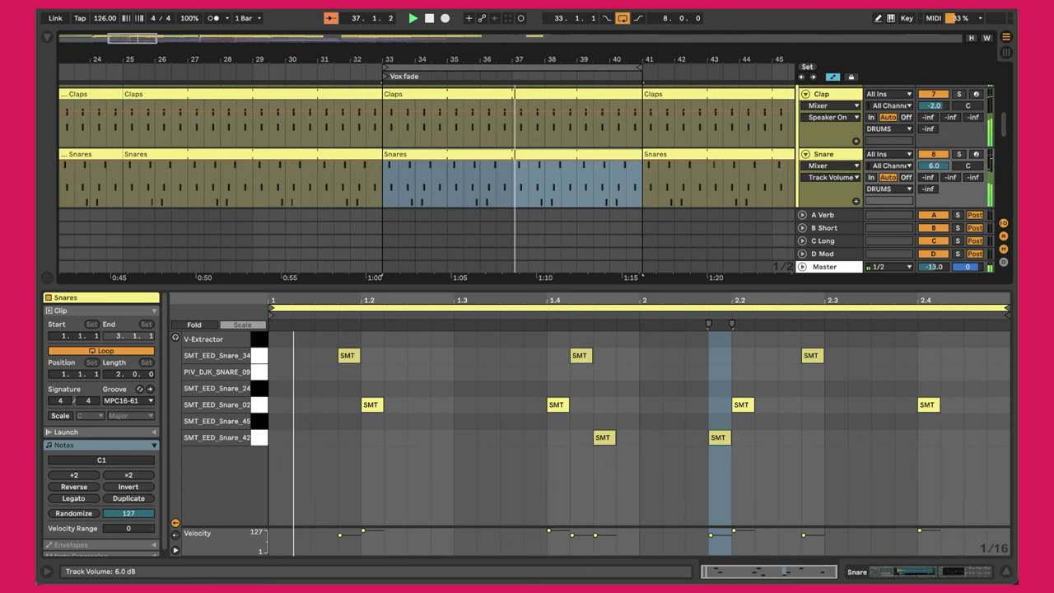
left_click_drag(934, 165, 906, 170)
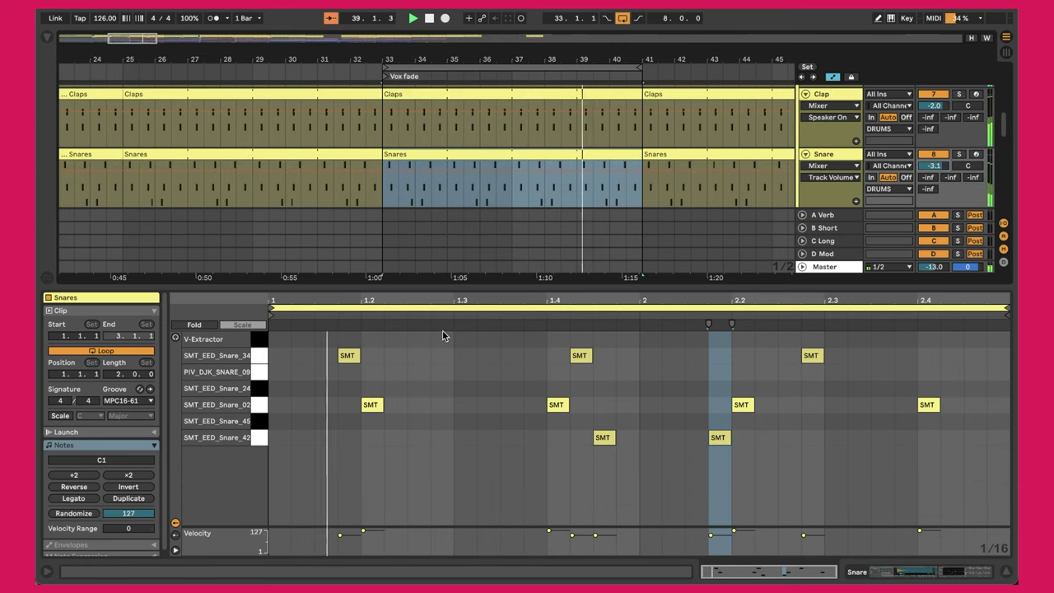
- Highlight the SMT_EED_Snare_02 notes in the Snares clip and look through the Snare track's device chain to the WIDTH rack
left_click(255, 412)
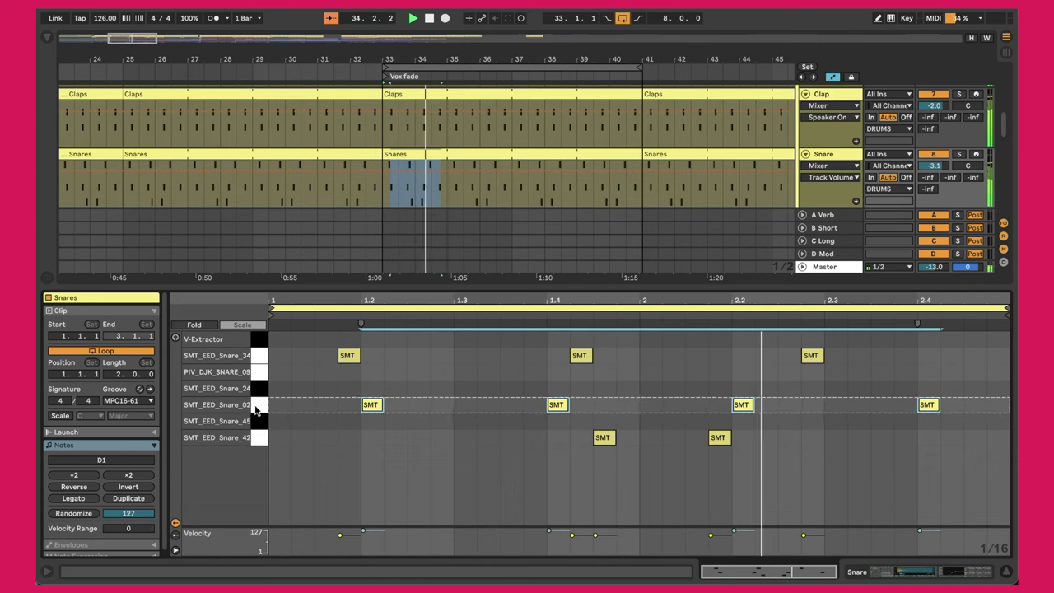
left_click(292, 370)
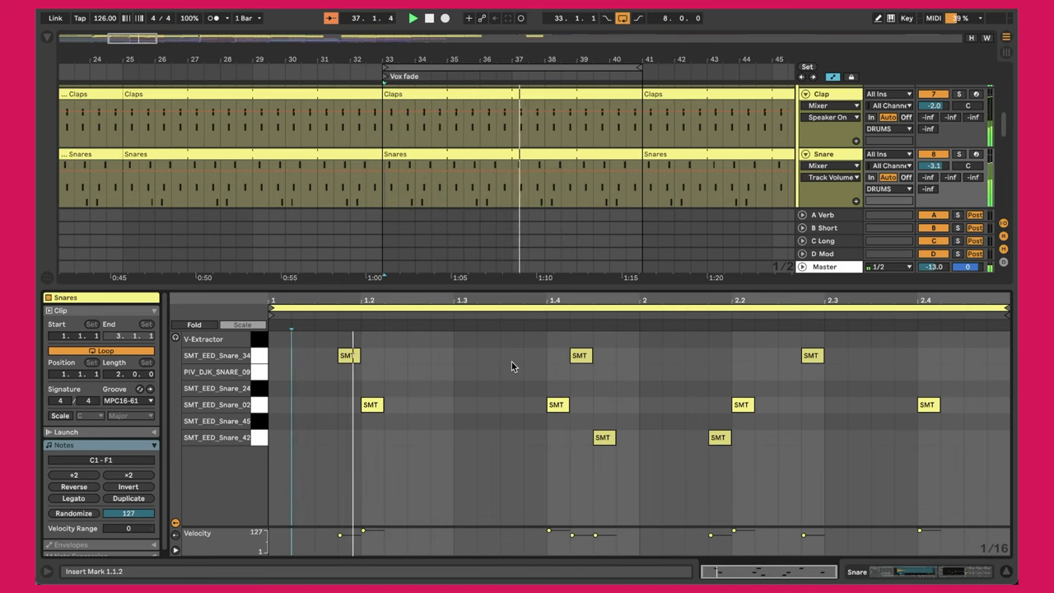
key("Tab")
key("Tab")
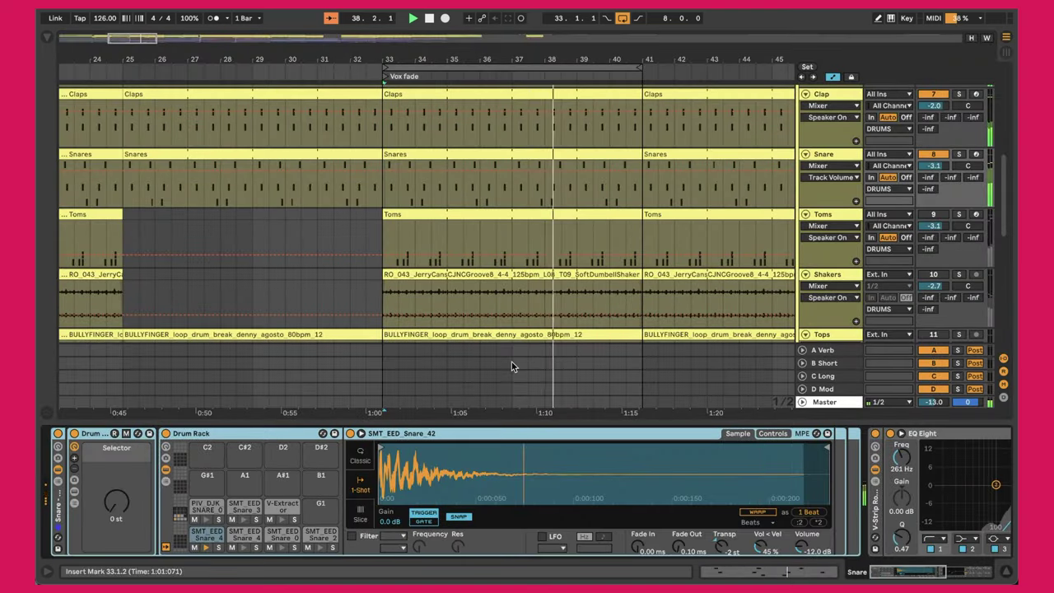
scroll(580, 489, "right", 10)
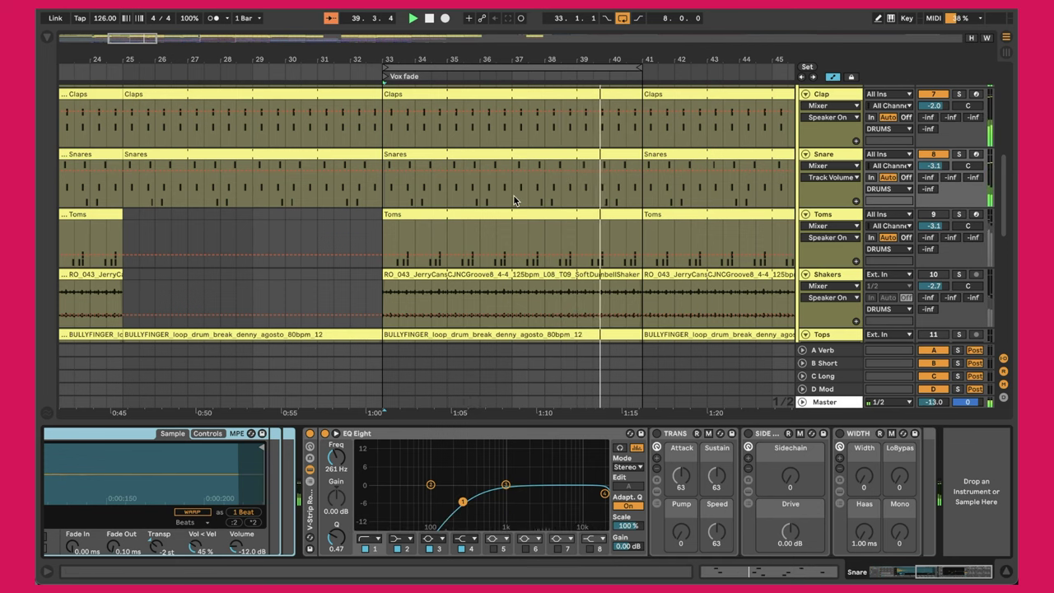
- Activate the Toms track and open the notes of its Toms clip at bar 33, keeping the track volume at -3.1 dB
left_click(536, 215)
key("space")
key("space")
left_click(933, 214)
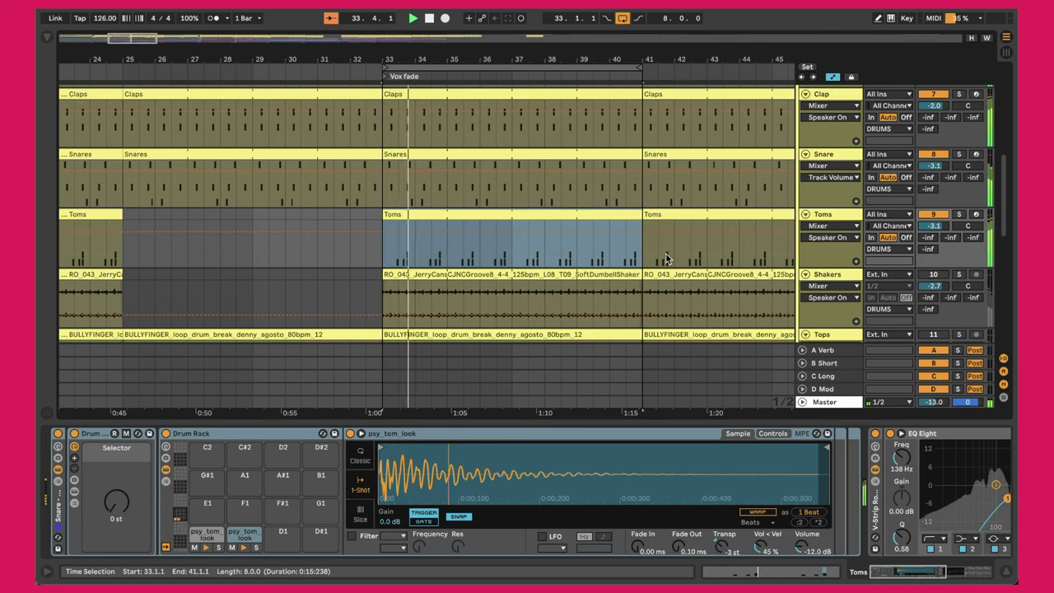
double_click(498, 216)
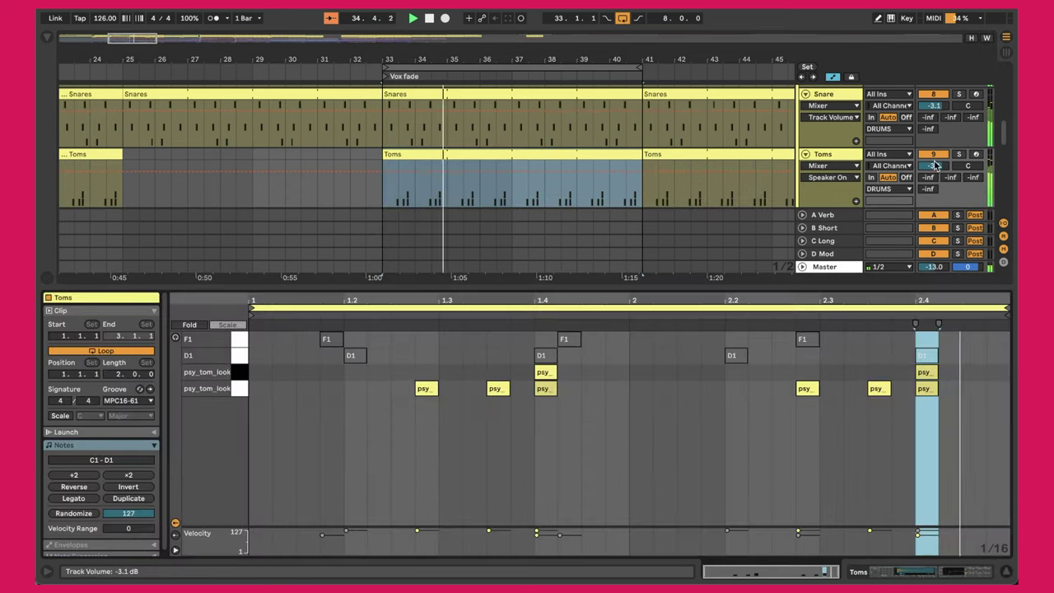
mouse_move(933, 166)
left_mouse_down()
mouse_move(933, 148)
mouse_move(933, 163)
left_mouse_up()
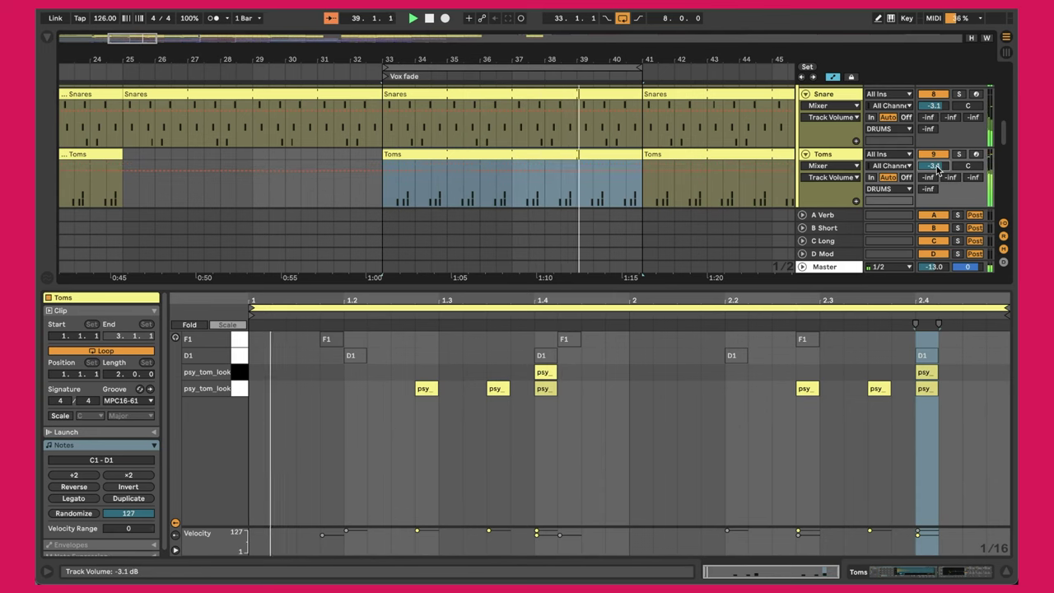
- Look through the Toms track's device chain, examining the EQ Eight low-cut frequency and the Drive setting
left_click(600, 198)
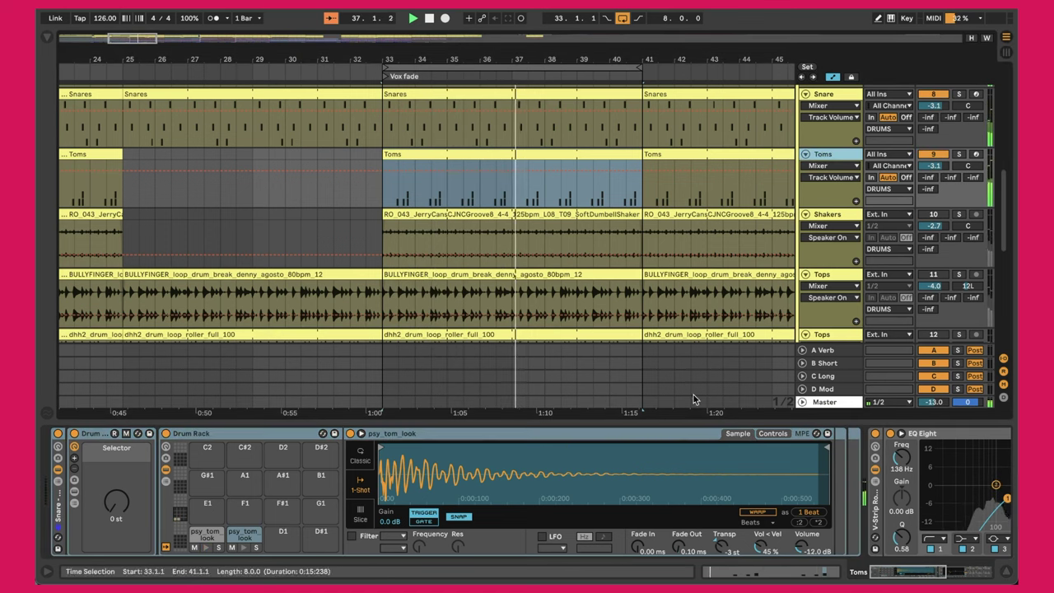
scroll(604, 490, "right", 3)
scroll(605, 490, "right", 5)
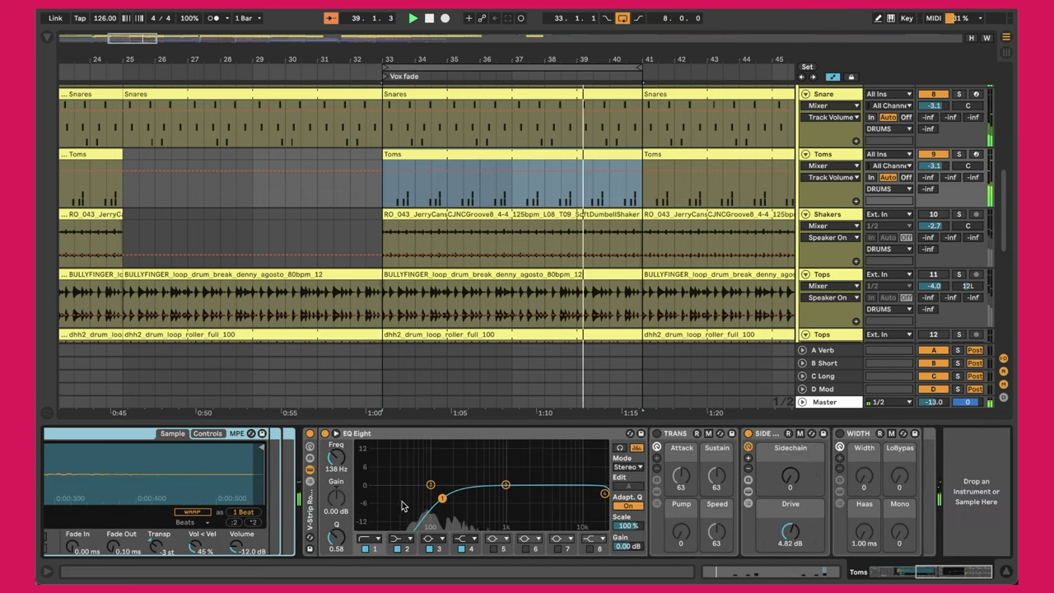
left_click(335, 459)
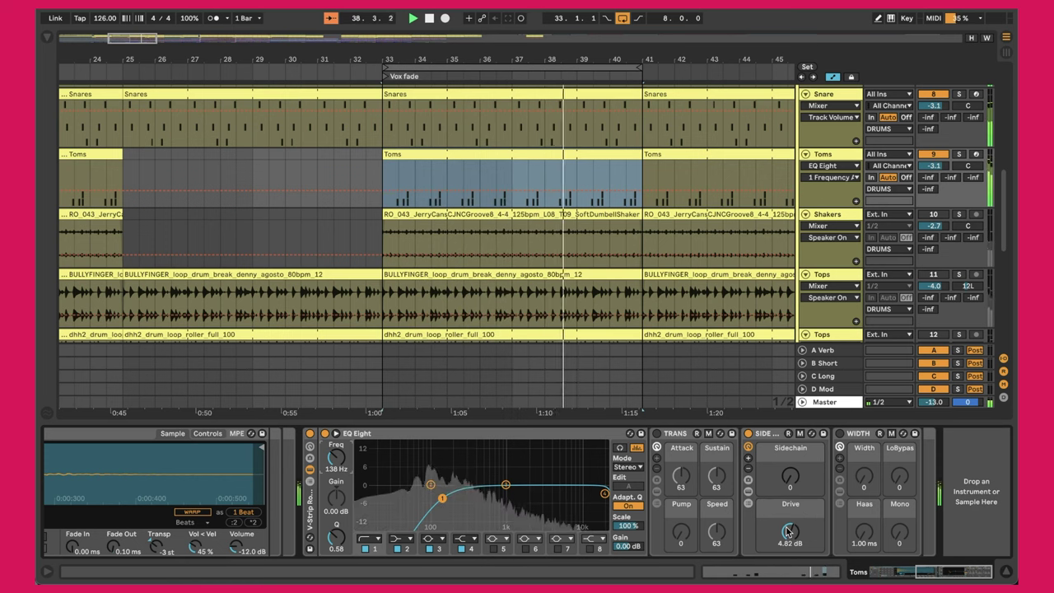
- Select the Shakers clip at bar 33, activate the Shakers track and audition its volume, ending at -2.7 dB
scroll(690, 245, "down", 3)
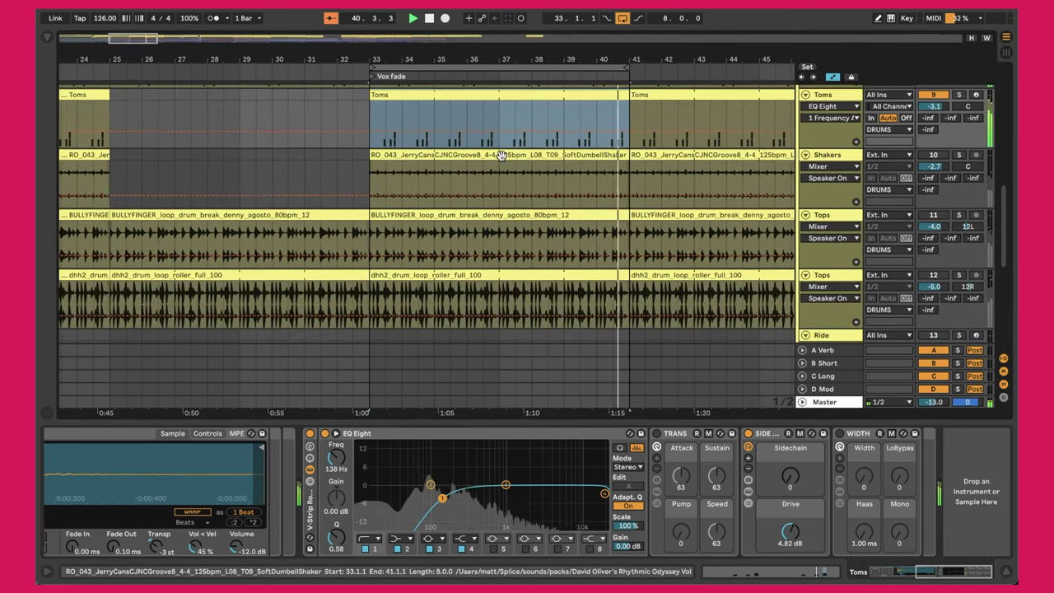
left_click(501, 157)
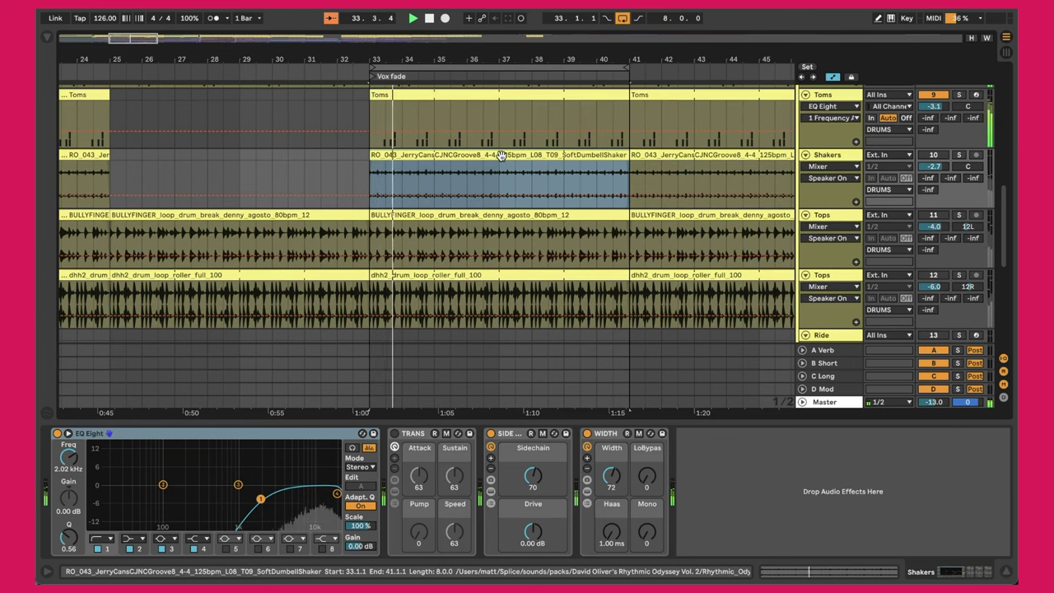
left_click(934, 166)
left_click_drag(933, 167, 934, 160)
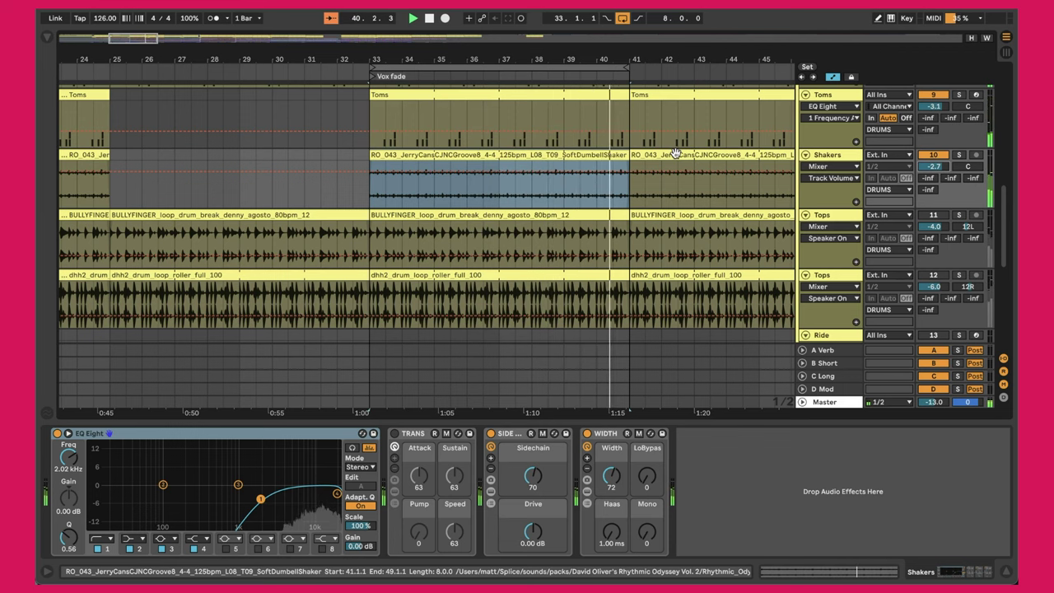
- Examine the Shakers clip's waveform and the track's EQ Eight, Sidechain and Width settings
double_click(585, 157)
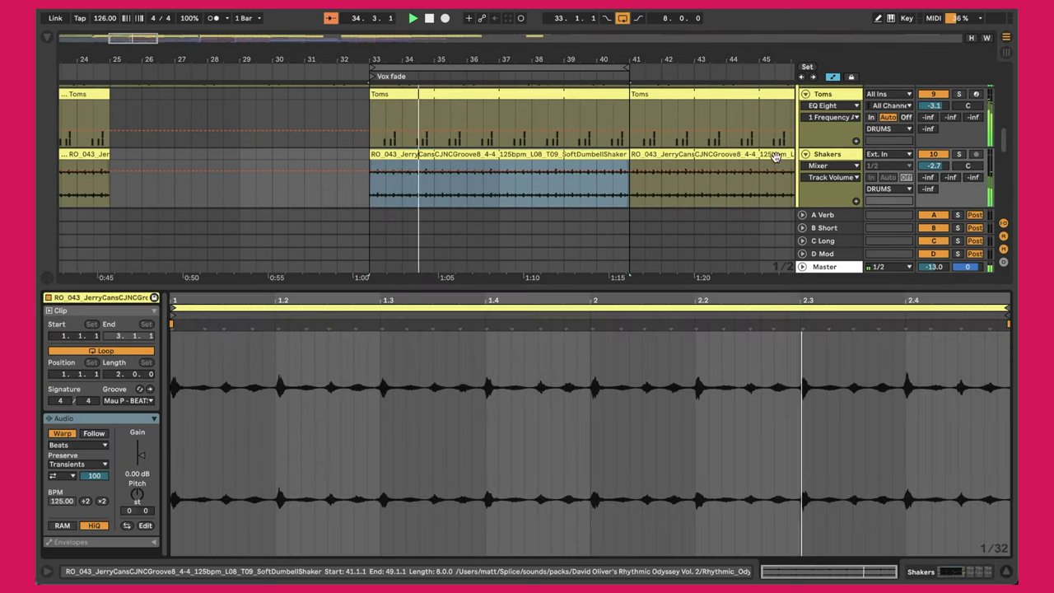
left_click(828, 154)
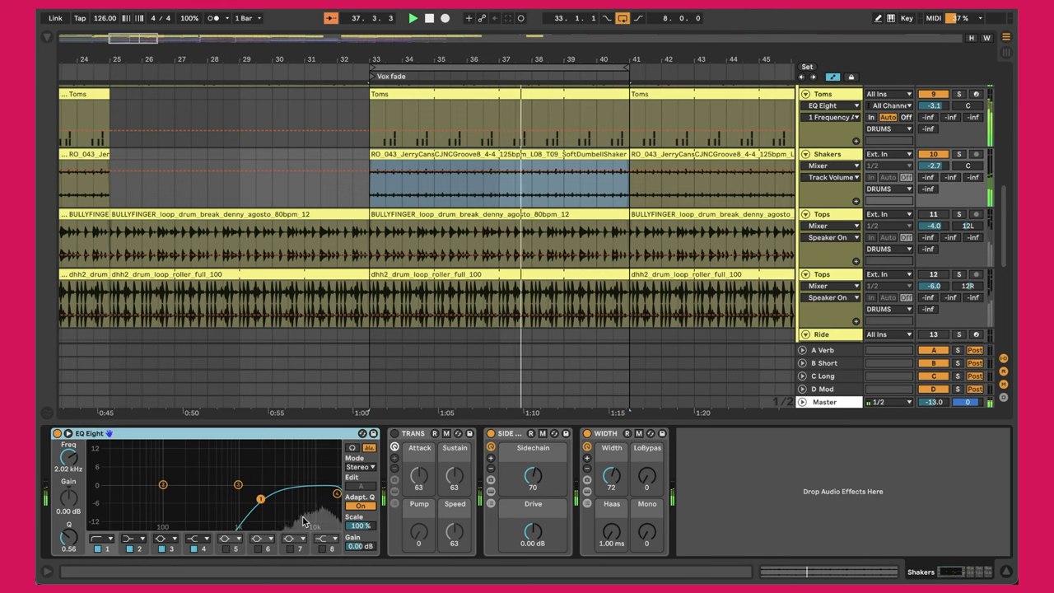
left_click(527, 472)
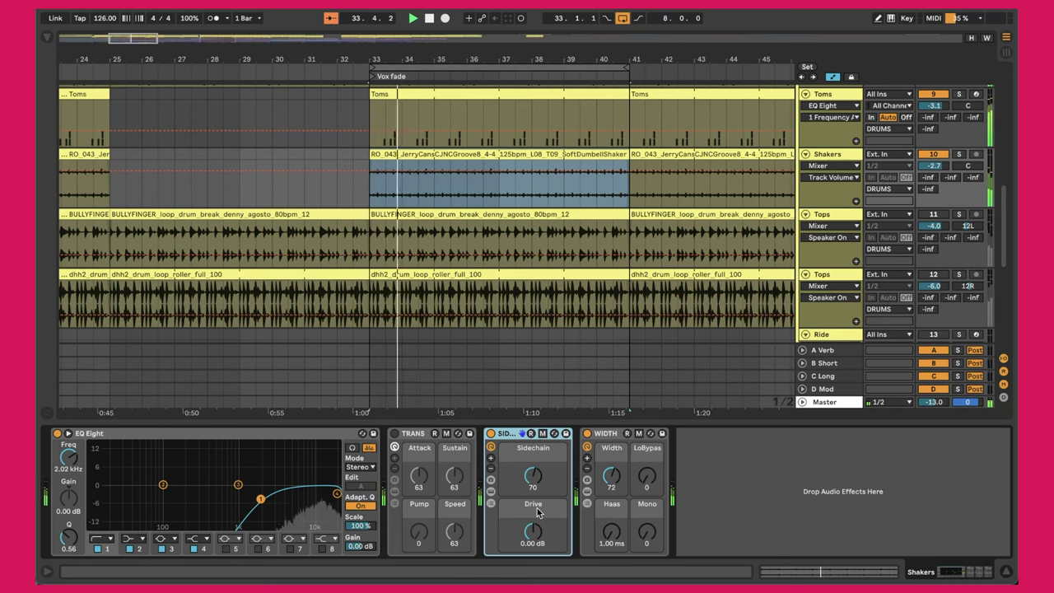
mouse_move(612, 478)
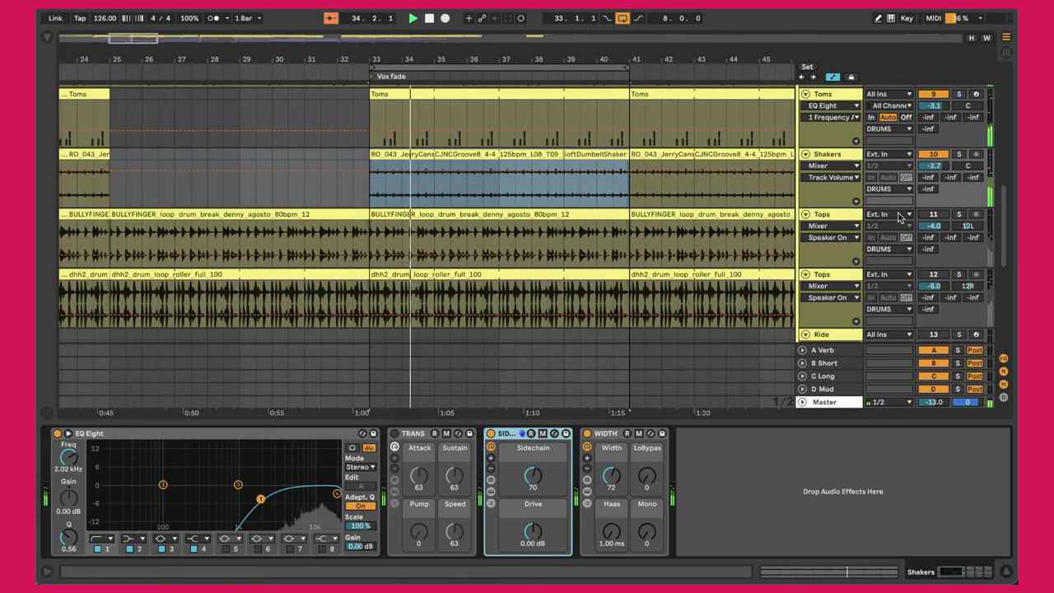
- Audition the first Tops track at 6.0 dB, return it to -4.0 dB and open its BULLYFINGER drum break clip at bar 33
left_click_drag(933, 226, 933, 198)
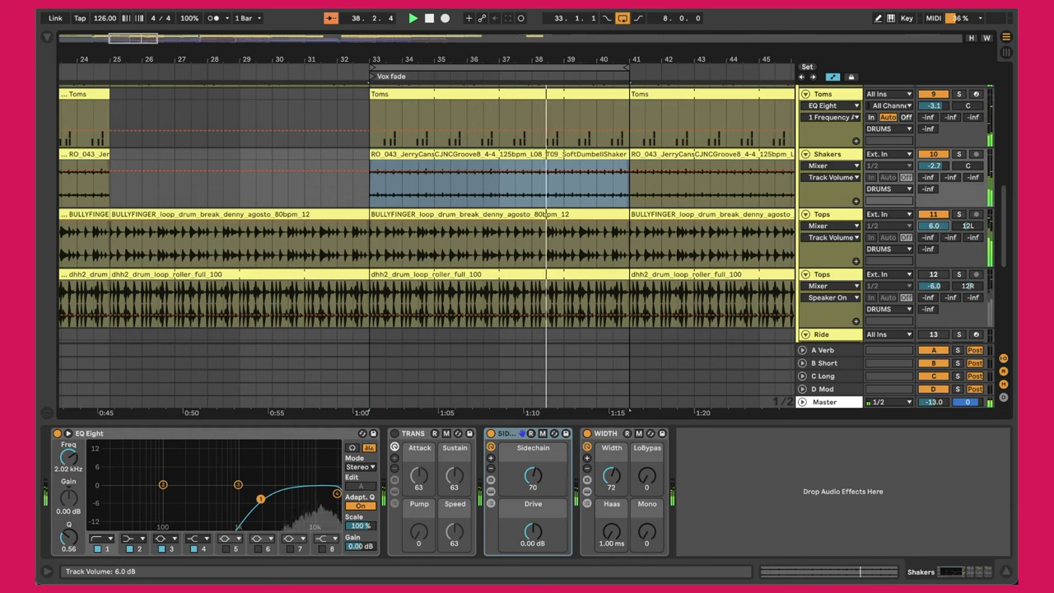
left_click_drag(933, 225, 934, 229)
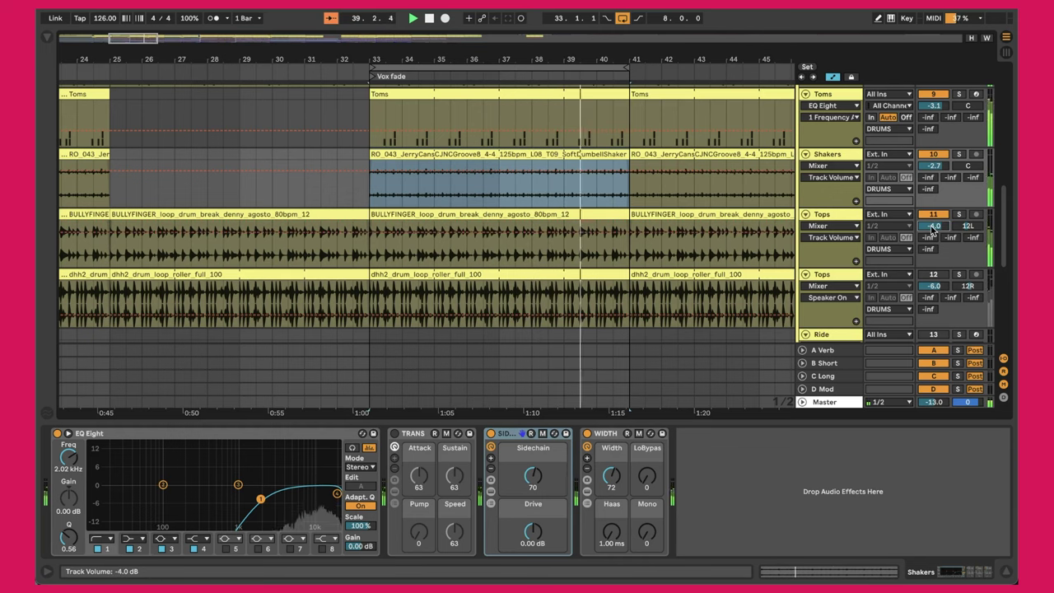
double_click(561, 218)
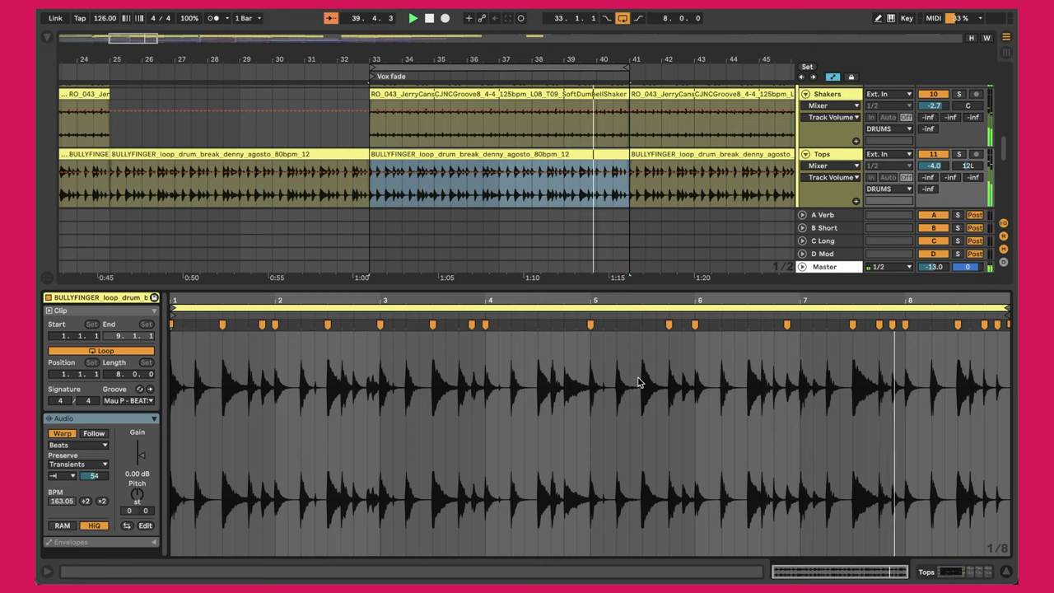
- Check the BULLYFINGER clip's Preserve and transient loop mode options, keeping Transients, and view the Tops track's devices and panning
left_click(79, 465)
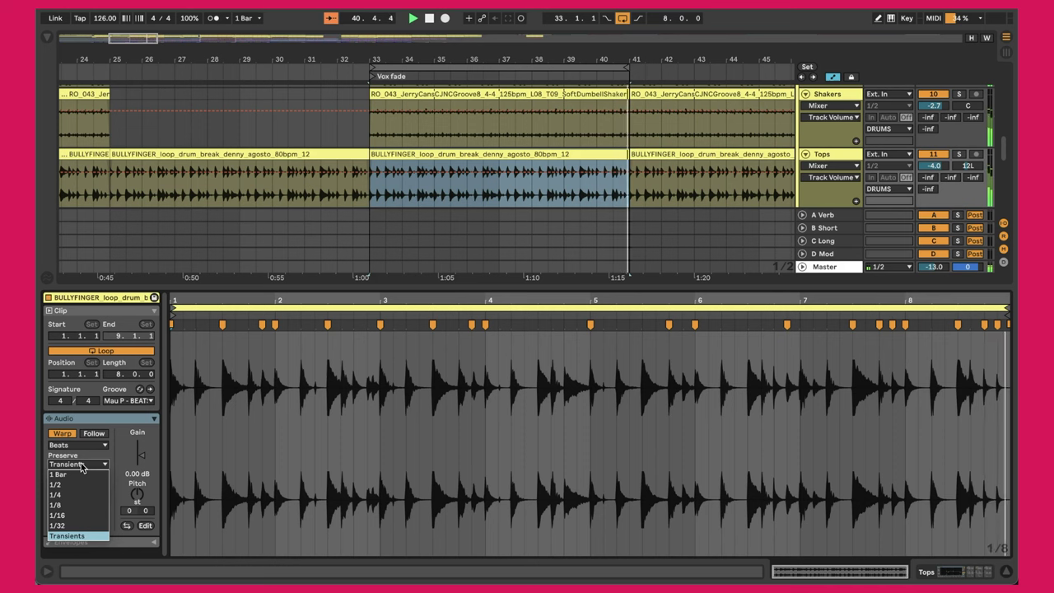
left_click(80, 464)
left_click(63, 476)
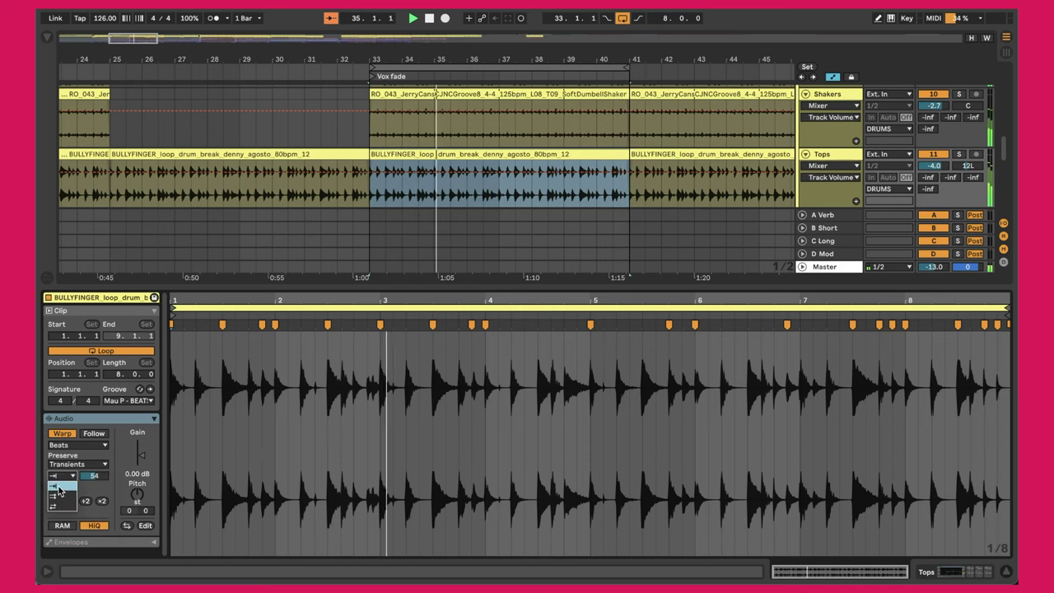
left_click(59, 486)
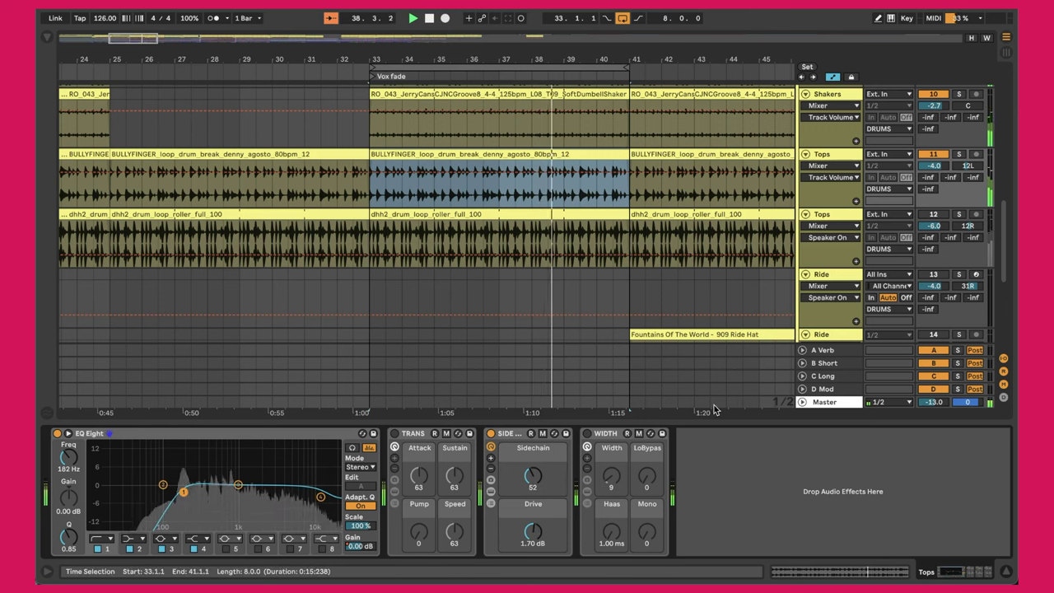
left_click(1000, 168)
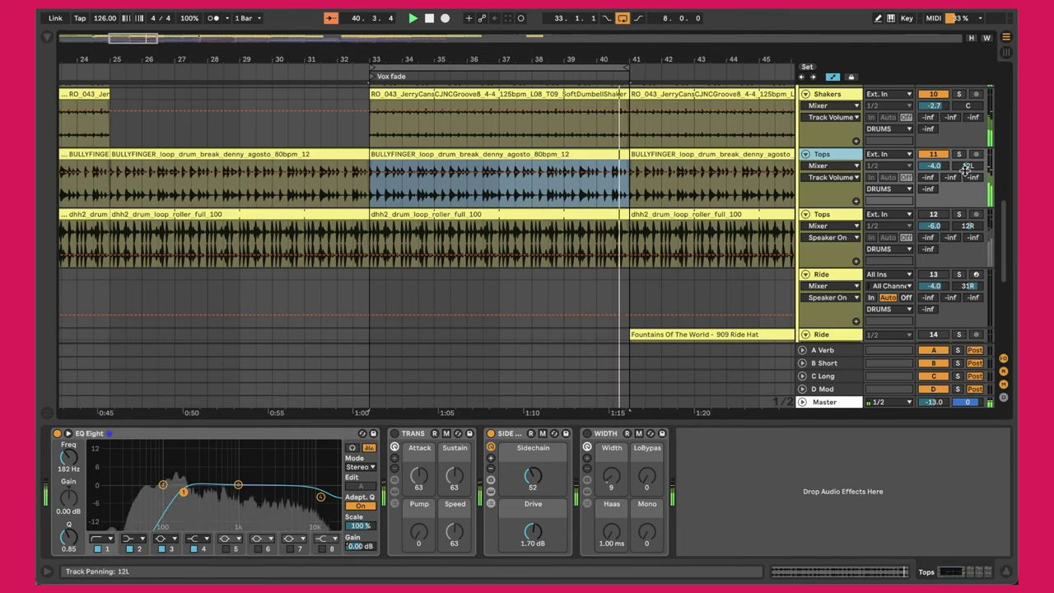
- Audition the second Tops track at 6.0 dB, return it to -6.0 dB and inspect its dhh2_drum_loop_roller_full_100 clip and devices
left_click(426, 214)
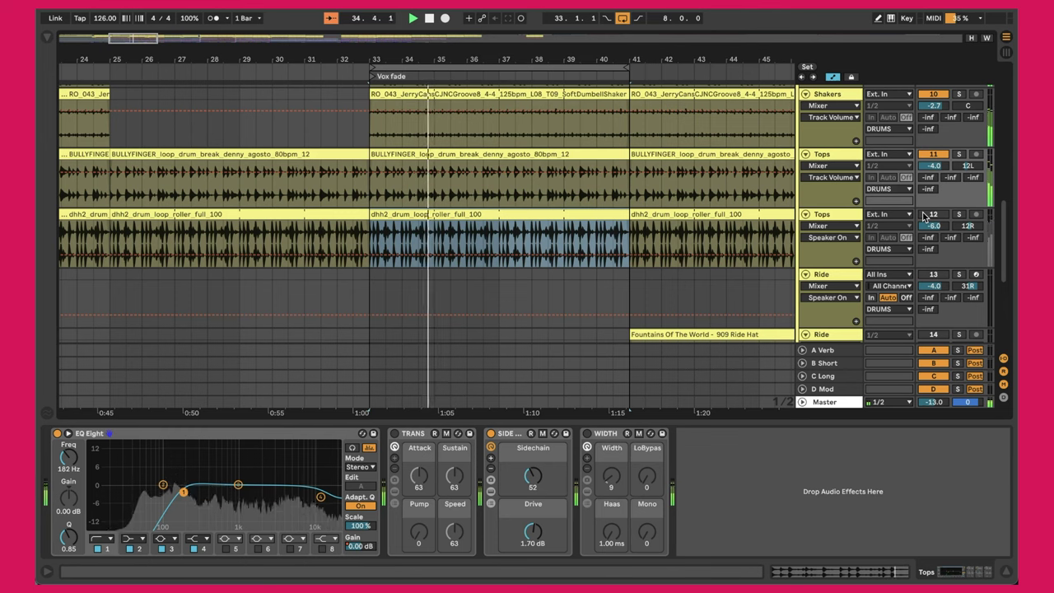
left_click_drag(933, 225, 933, 197)
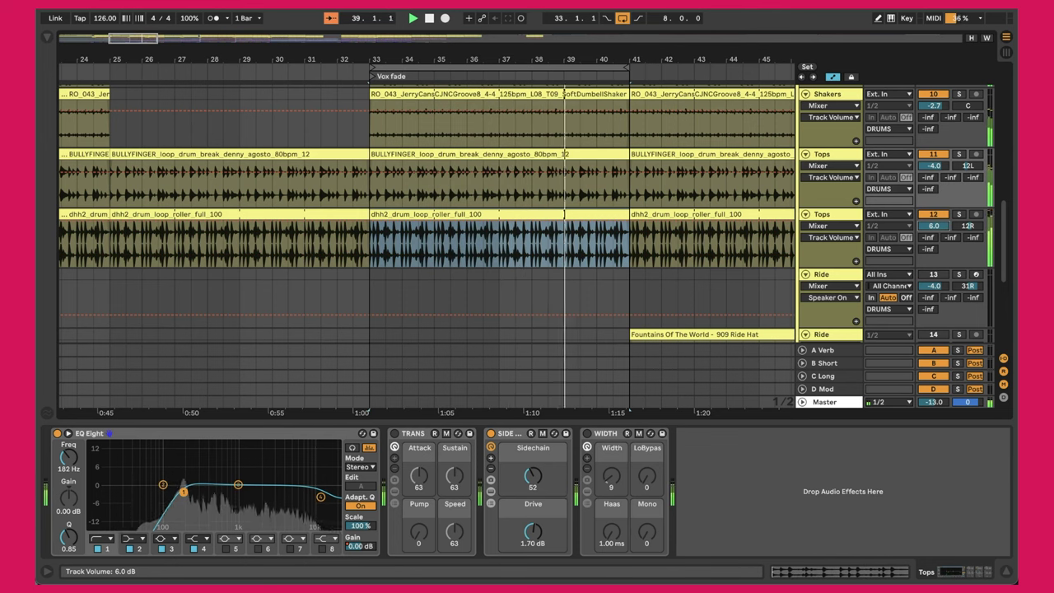
double_click(510, 218)
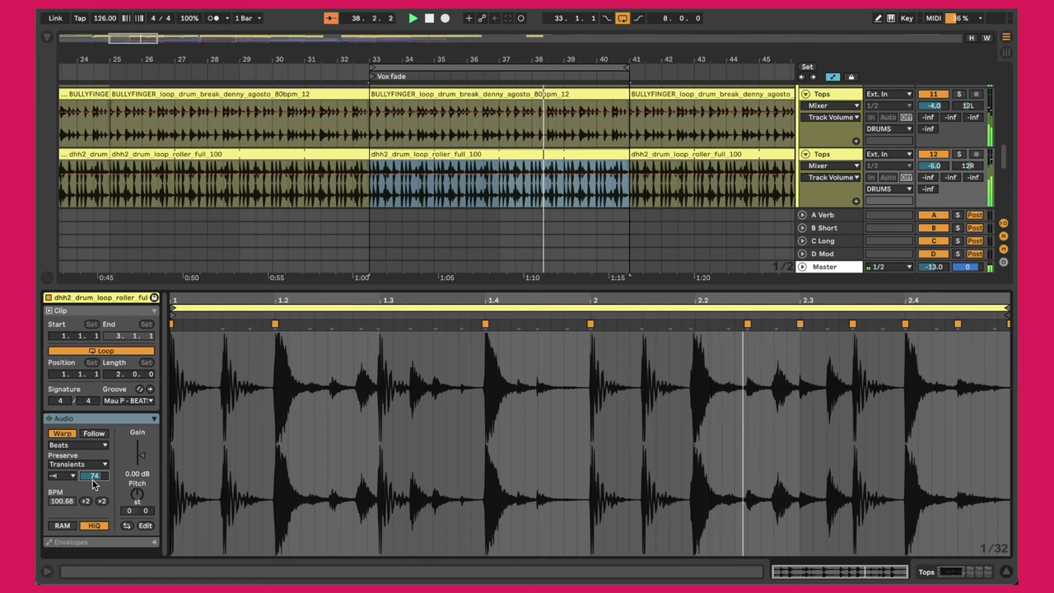
key("shift+Tab")
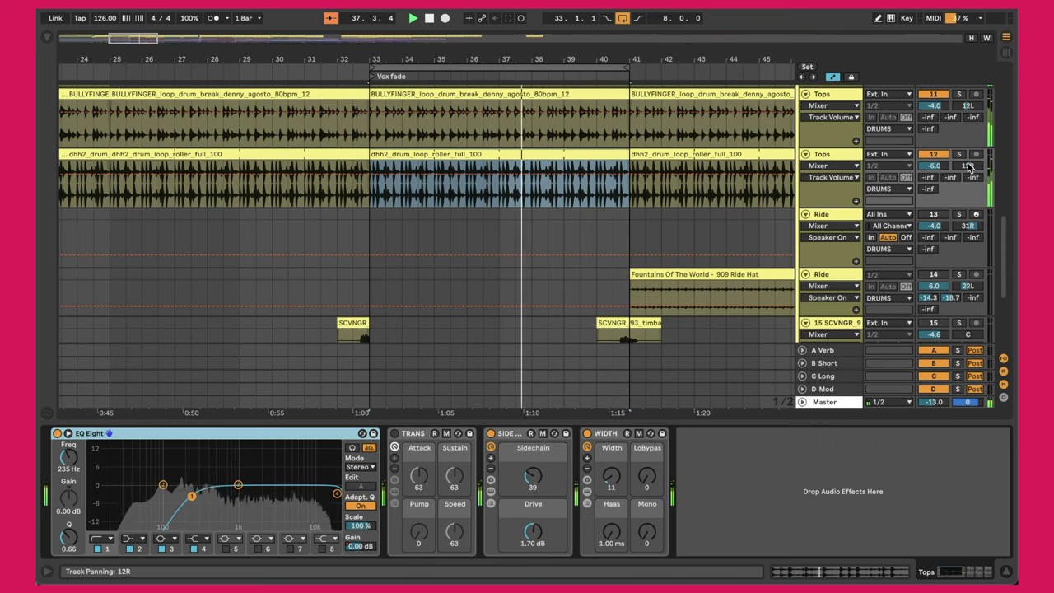
- Activate the SCVNGR_93 timbale fill track and show its device chain
scroll(773, 164, "down", 5)
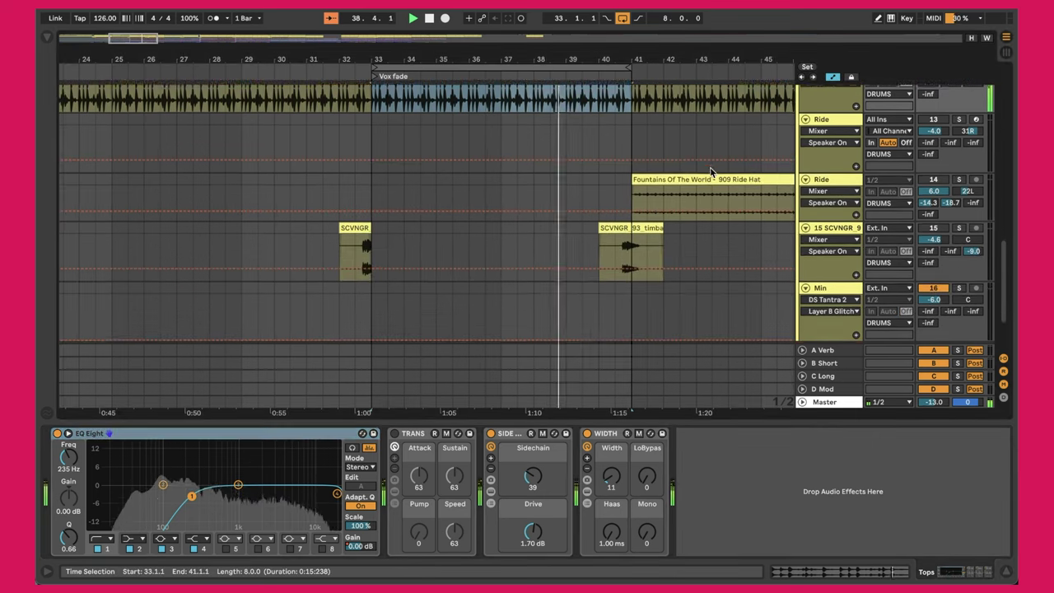
left_click(929, 224)
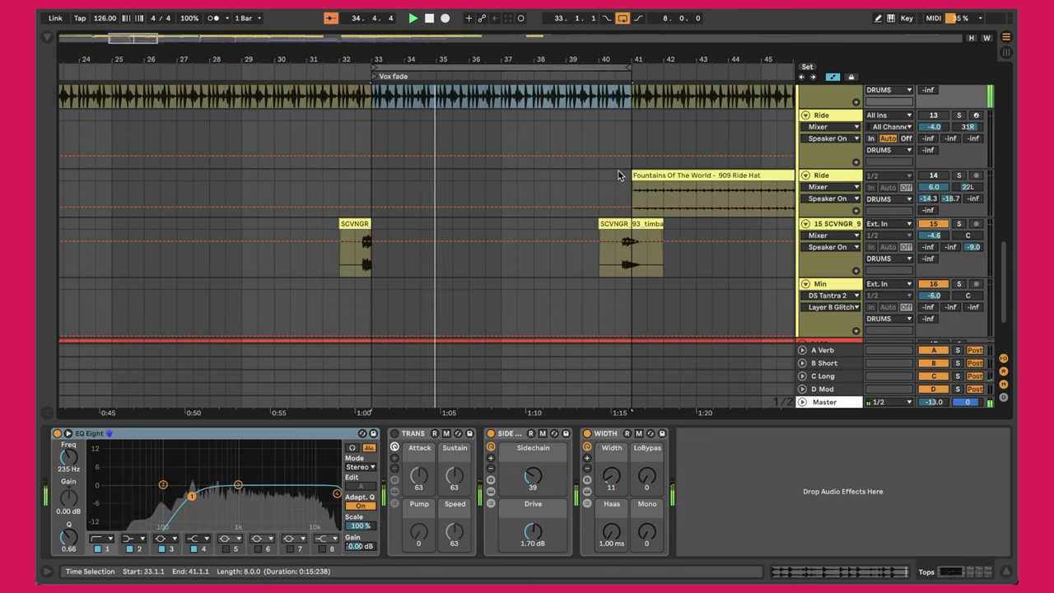
left_click(826, 226)
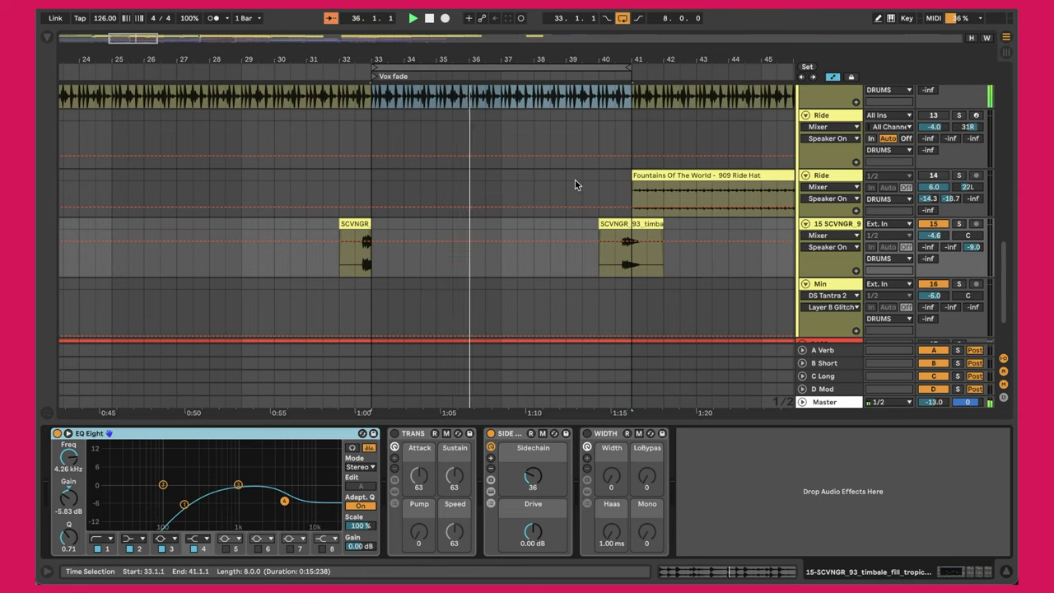
- Move the eight-bar playback loop so it starts at bar 41, over the Fountains Of The World 909 Ride Hat clip
scroll(574, 183, "down", 3)
scroll(574, 183, "right", 3)
scroll(575, 184, "up", 3)
scroll(575, 184, "left", 2)
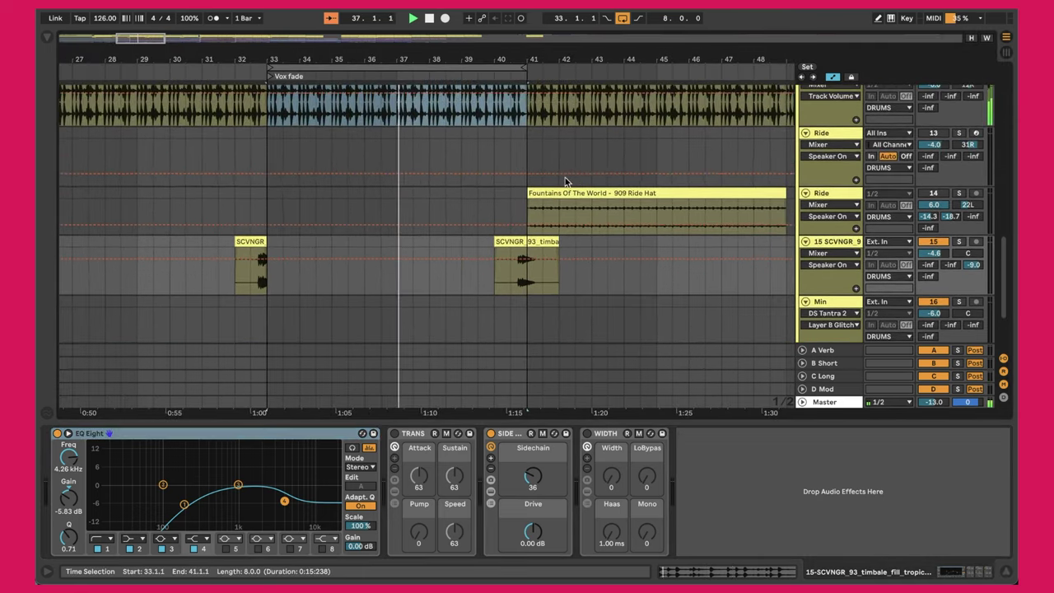
left_click_drag(406, 65, 665, 65)
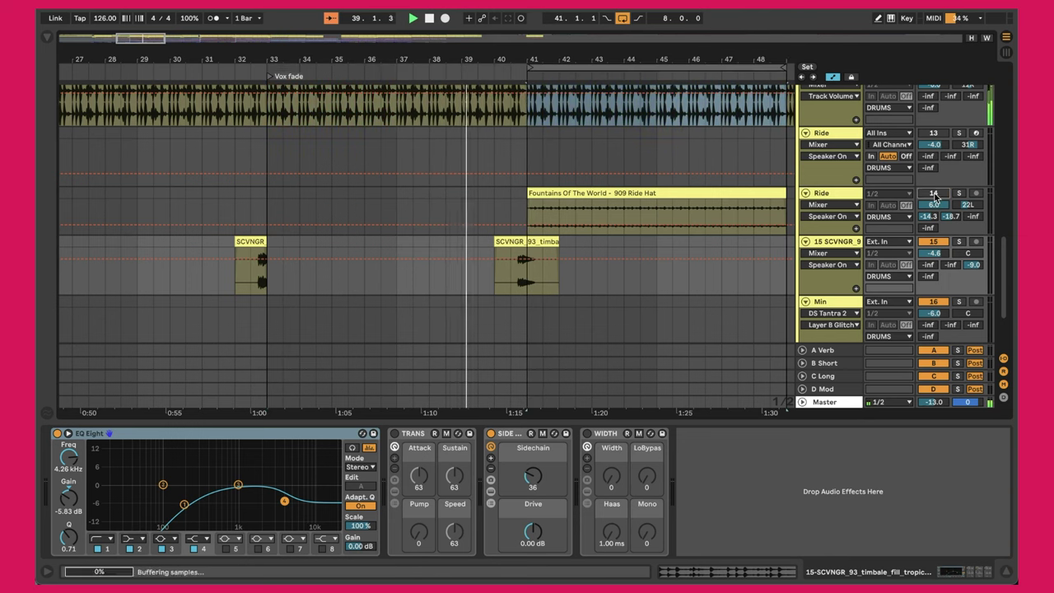
- Activate the 909 Ride Hat track and audition it soloed before returning it to the full mix
left_click(933, 193)
scroll(829, 202, "down", 1)
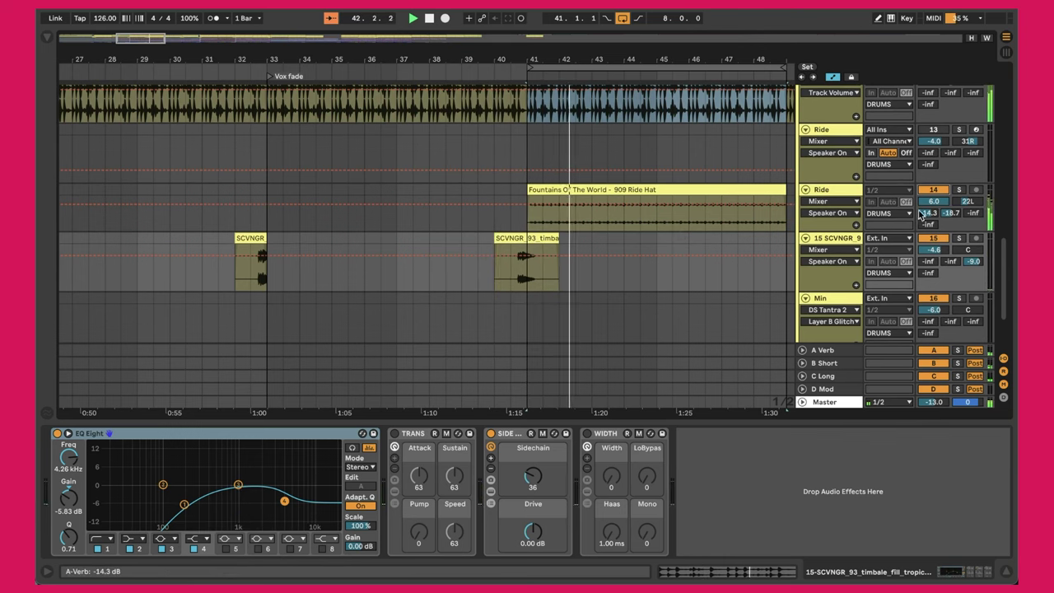
left_click(959, 190)
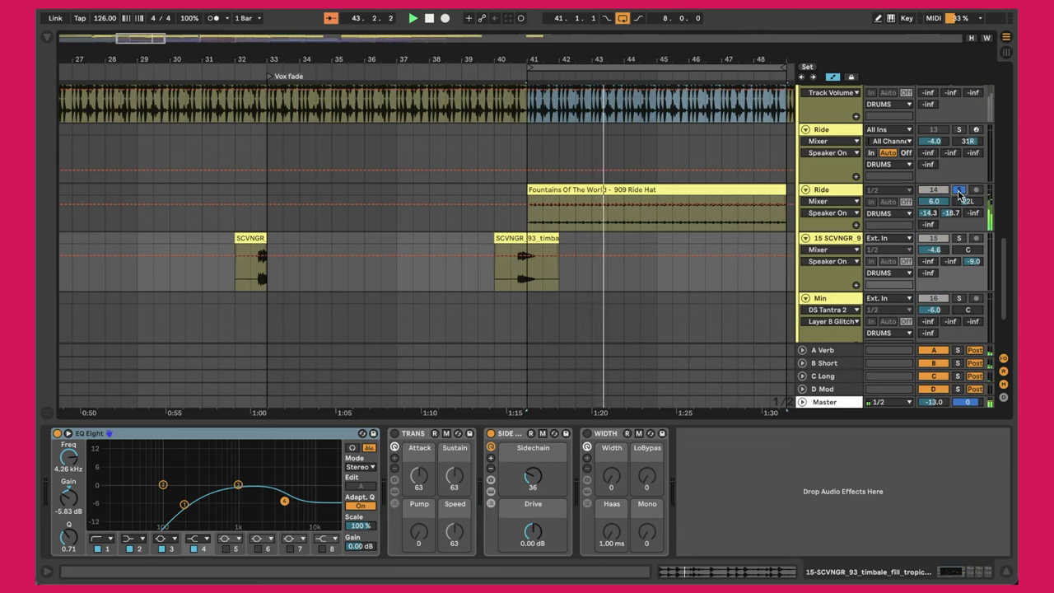
left_click(958, 190)
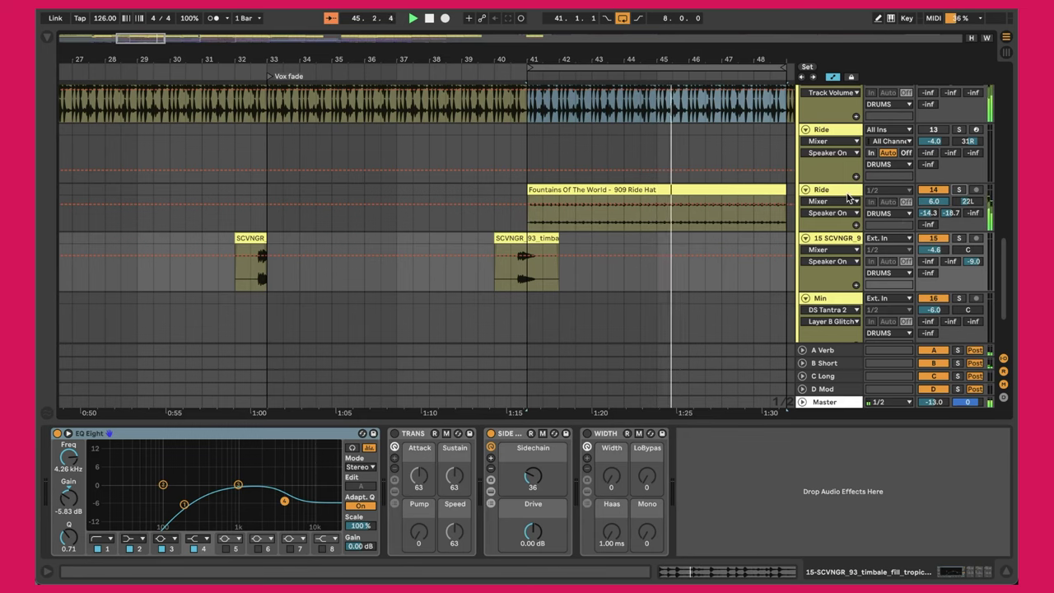
- Review the layered drum tracks around bars 41 to 49, from the rides and tops up through toms, snares, claps and hats
scroll(737, 204, "right", 4)
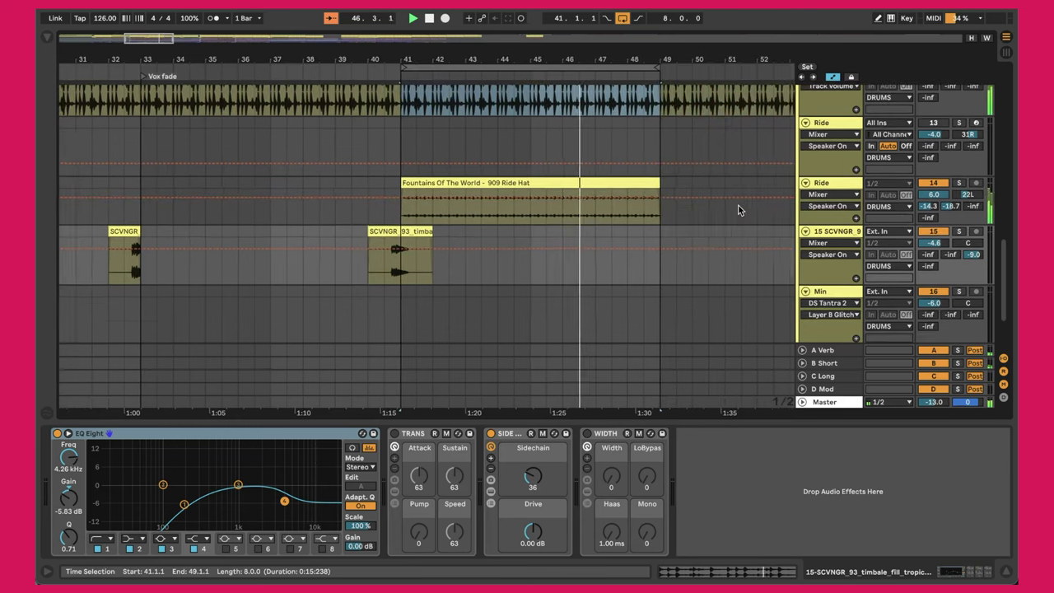
scroll(737, 203, "up", 1)
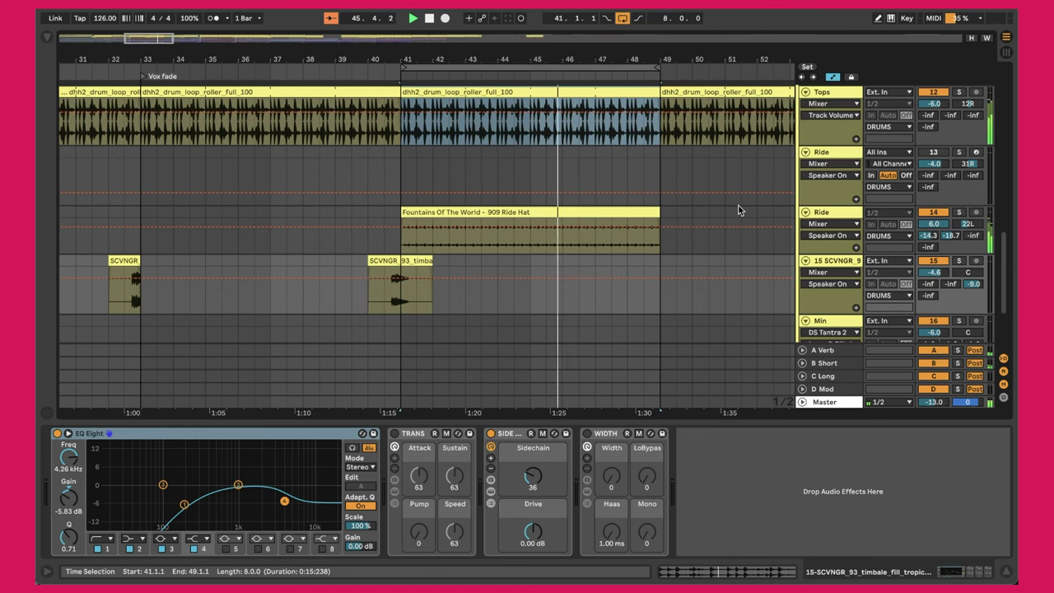
scroll(739, 210, "up", 8)
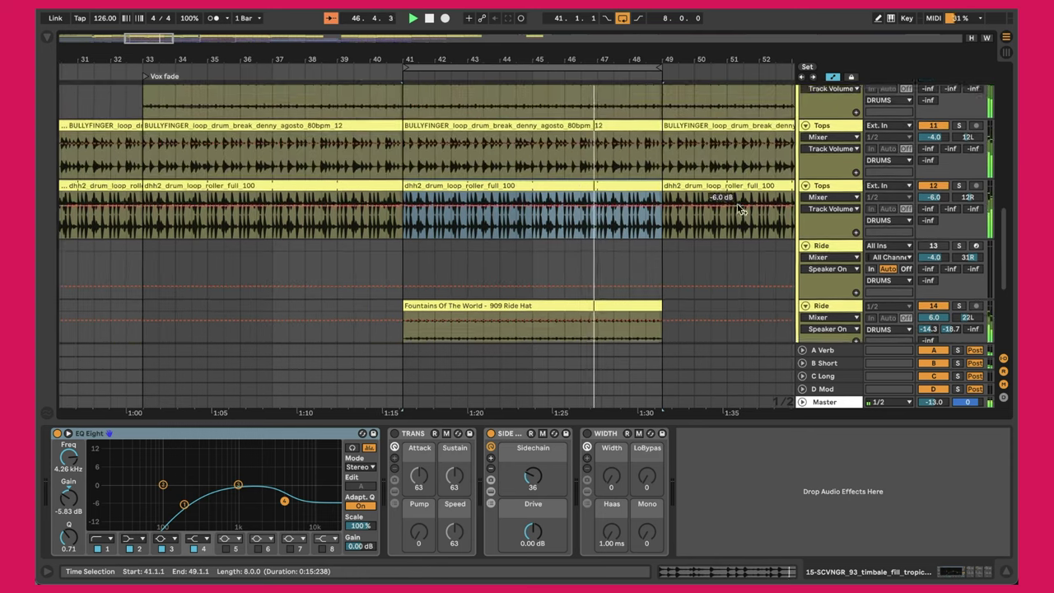
scroll(739, 209, "up", 2)
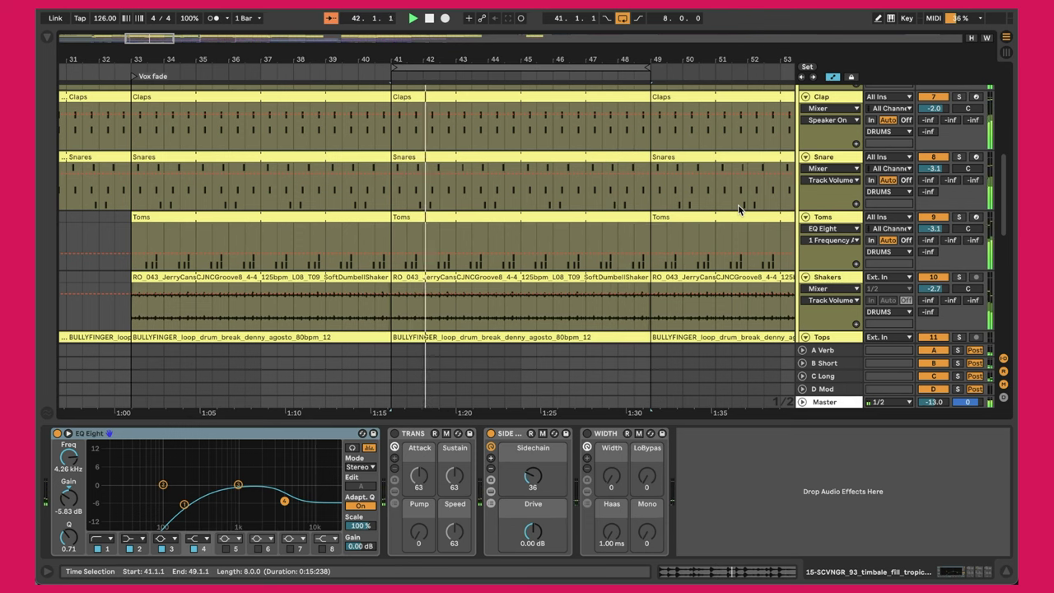
scroll(738, 204, "up", 5)
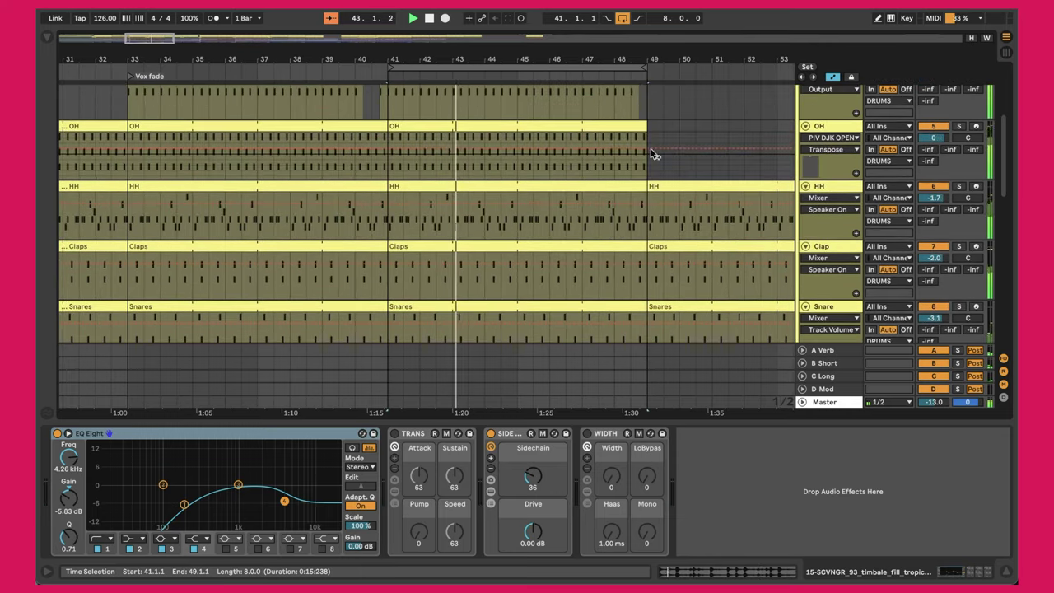
left_click_drag(646, 147, 690, 104)
scroll(690, 105, "up", 5)
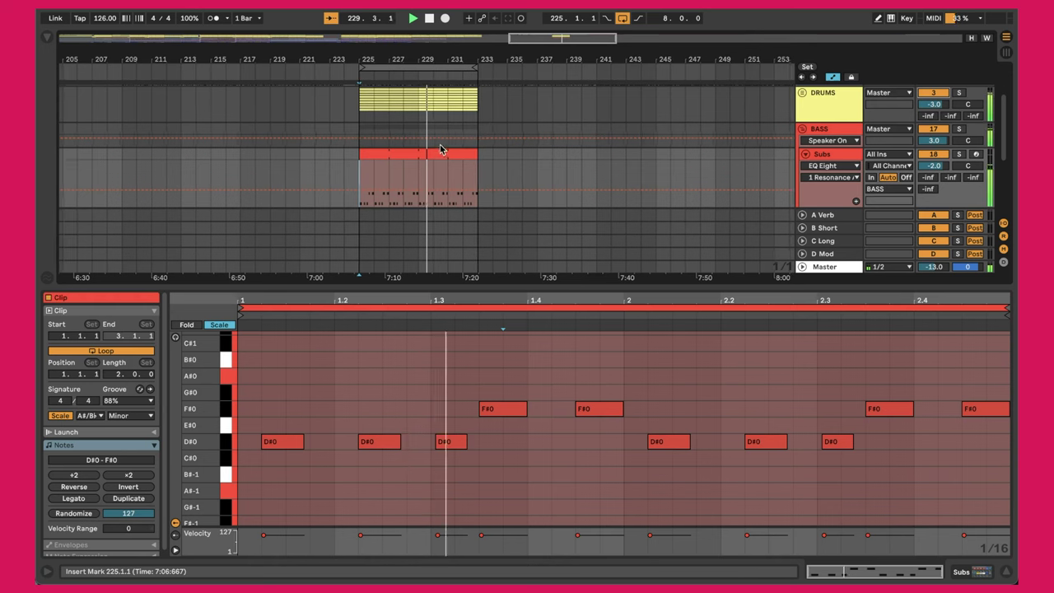
- Compare the bar 225 section with the REF track and enlarge the arrangement area to show the Subs and Bass Guitar tracks
scroll(439, 150, "up", 3)
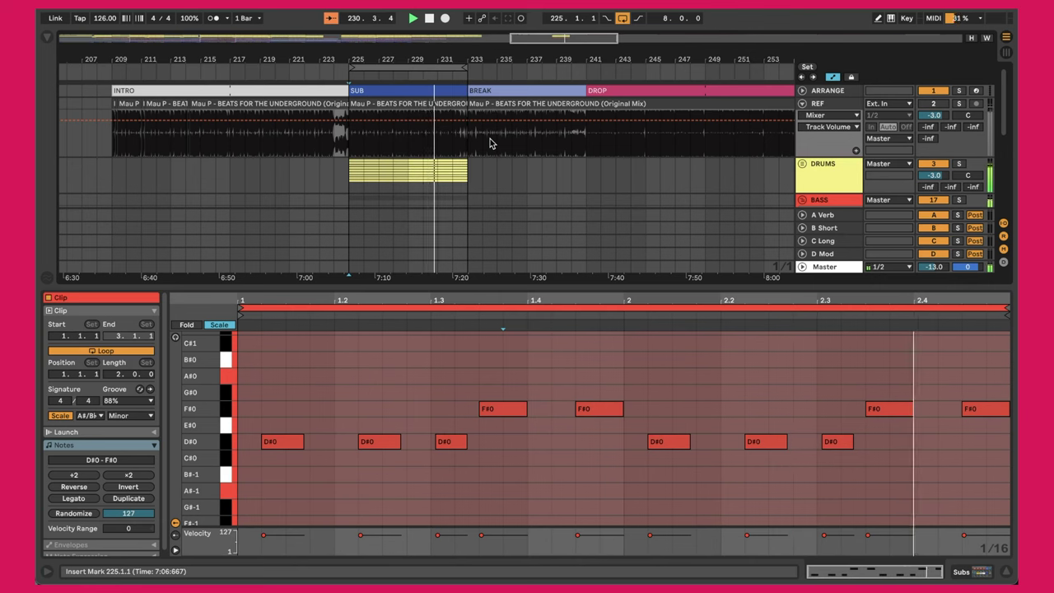
left_click(384, 342)
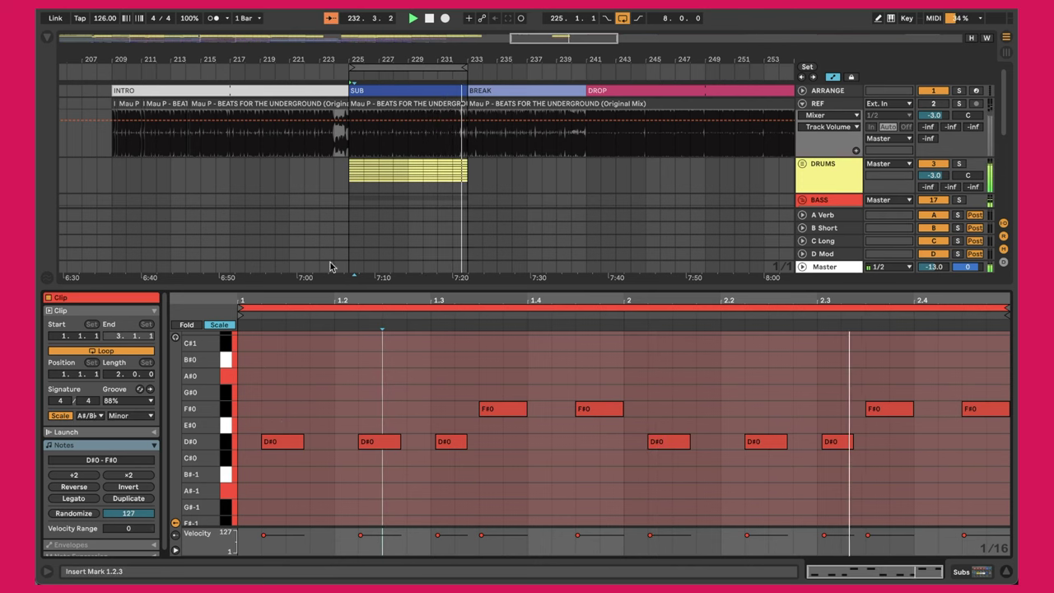
scroll(553, 190, "down", 5)
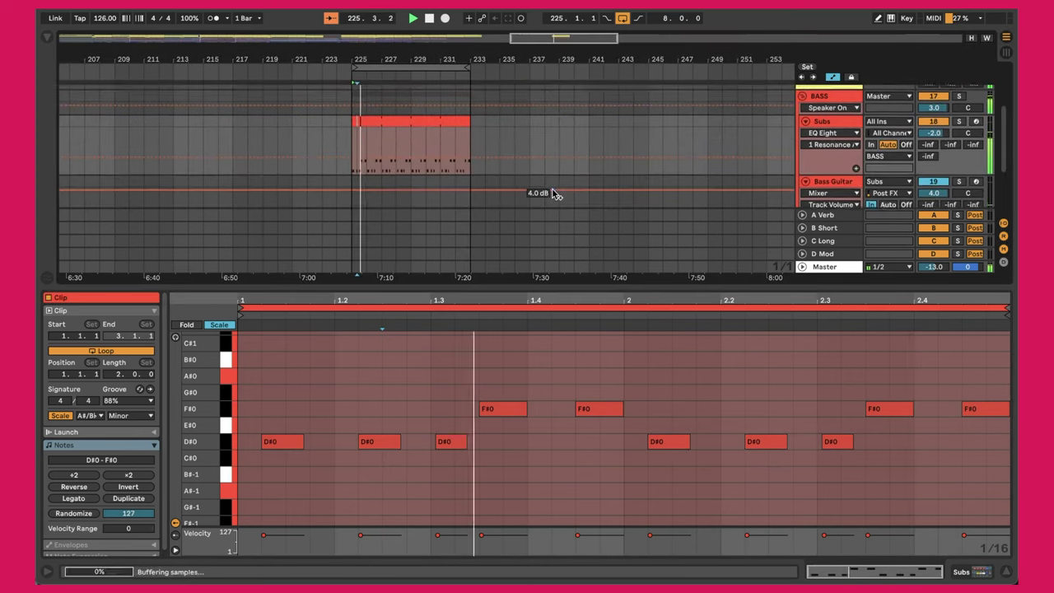
scroll(554, 190, "up", 1)
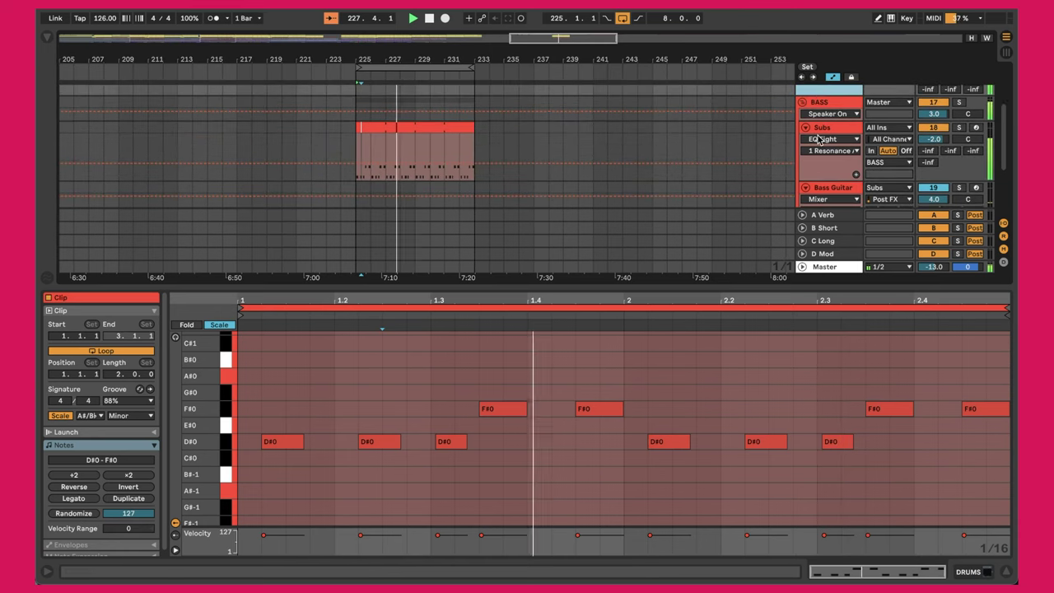
scroll(828, 147, "down", 3)
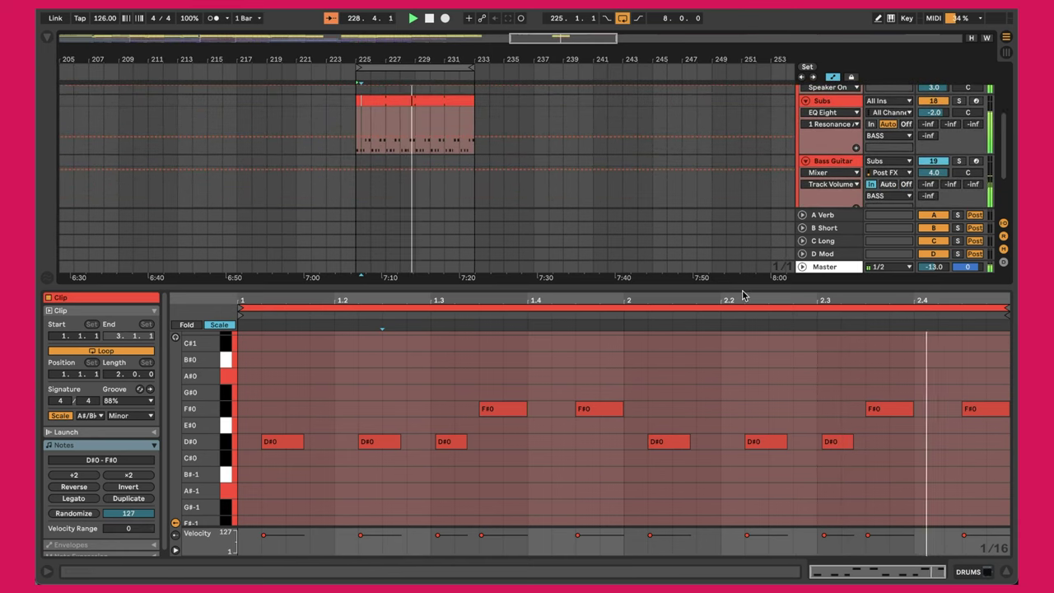
left_click_drag(742, 285, 741, 353)
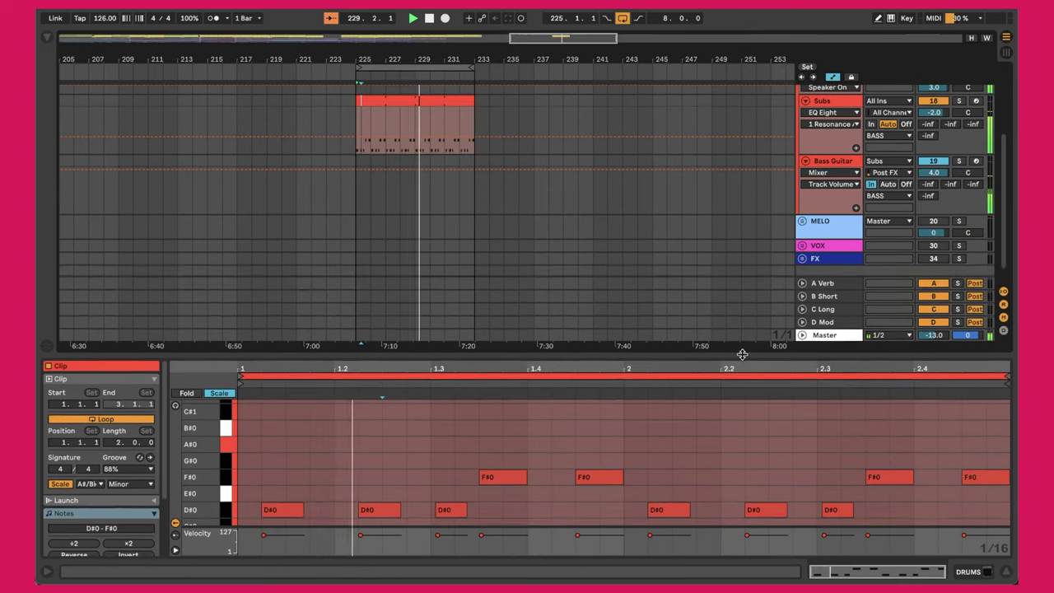
- Audition the Subs with the Bass Guitar muted and inspect the Operator and EQ Eight inside the Subs track's V-Sub 2 rack
left_click(831, 103)
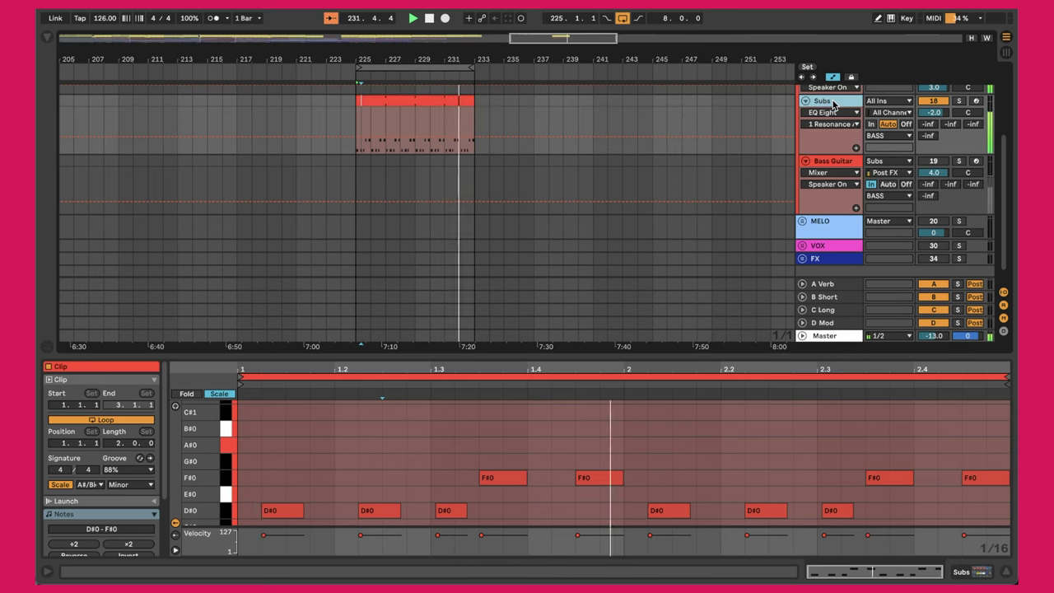
scroll(695, 131, "up", 1)
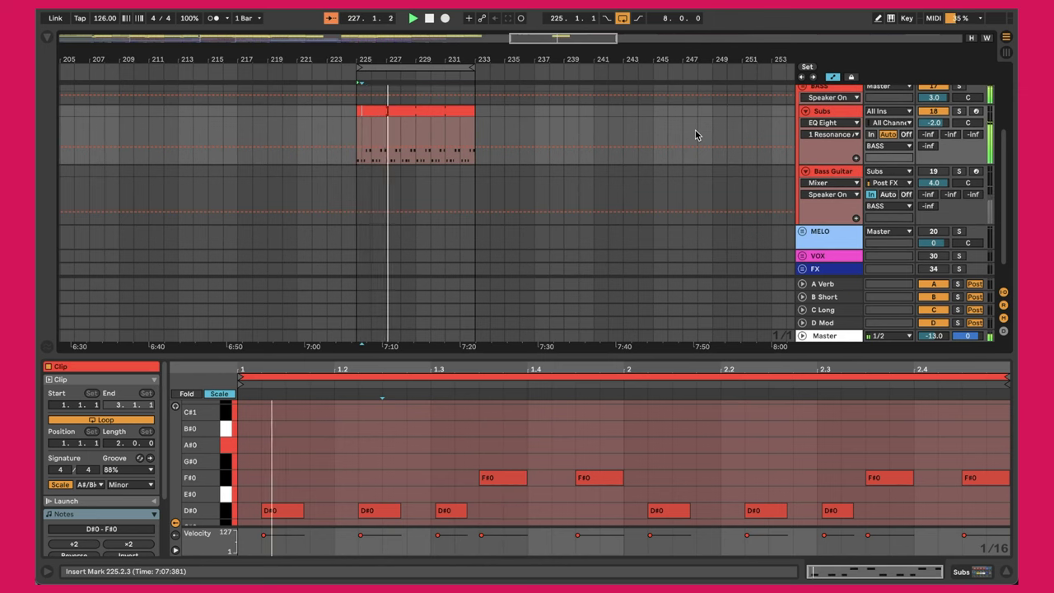
left_click(815, 116)
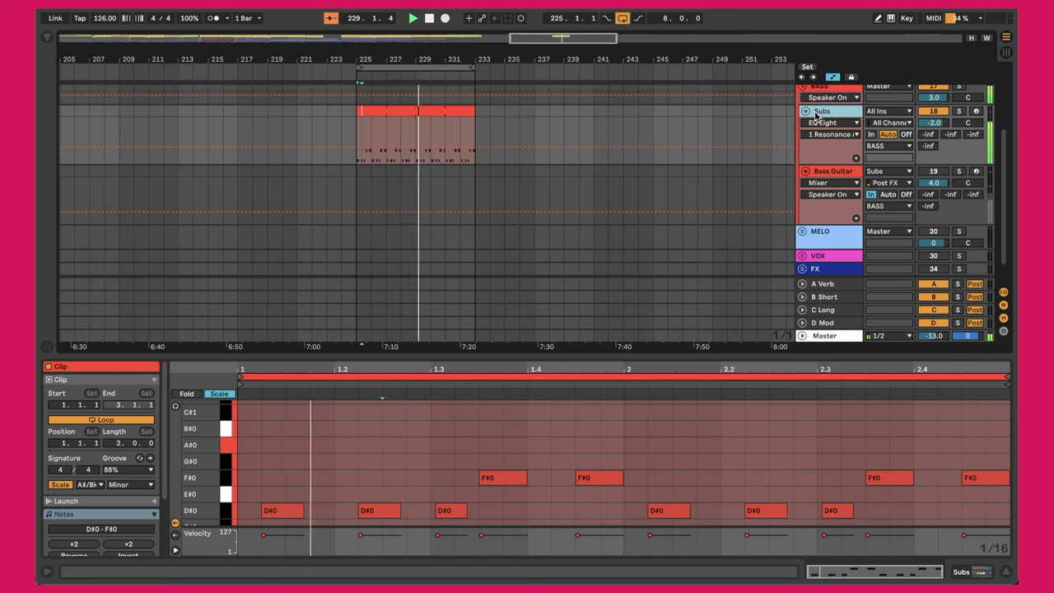
left_click(823, 117)
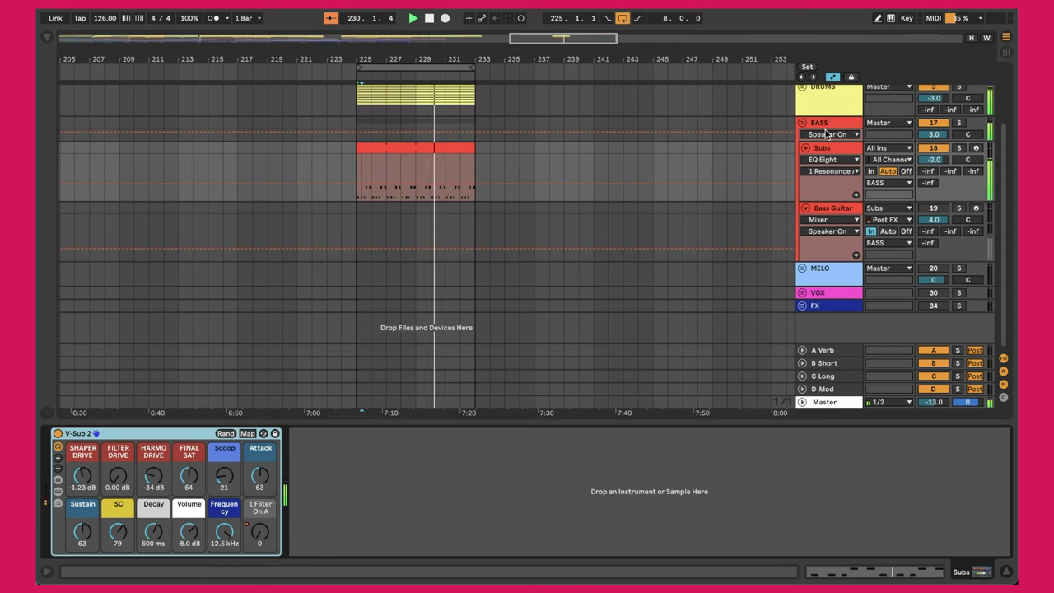
left_click(828, 149)
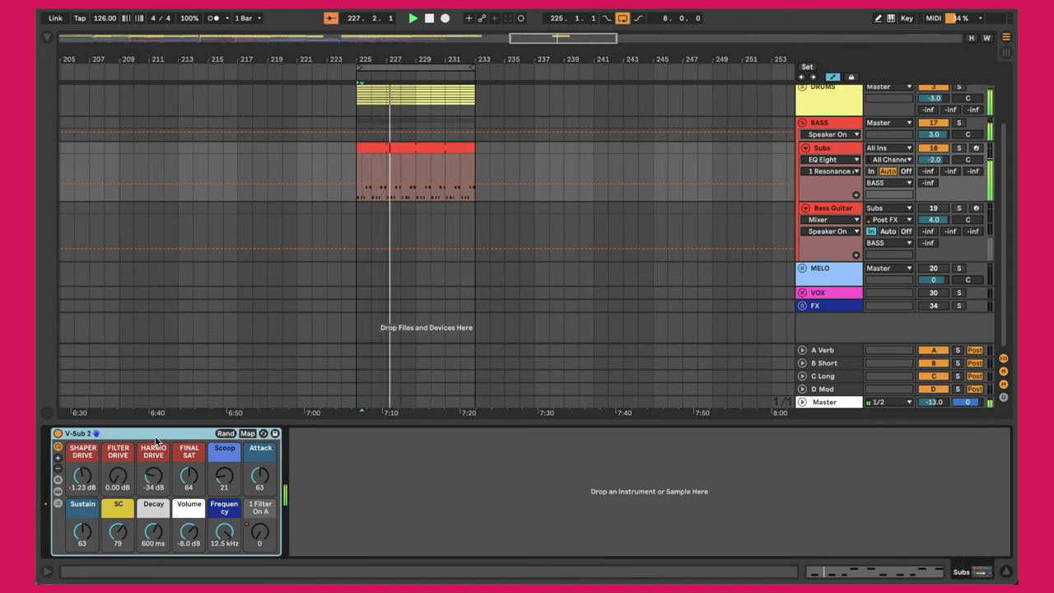
left_click(59, 492)
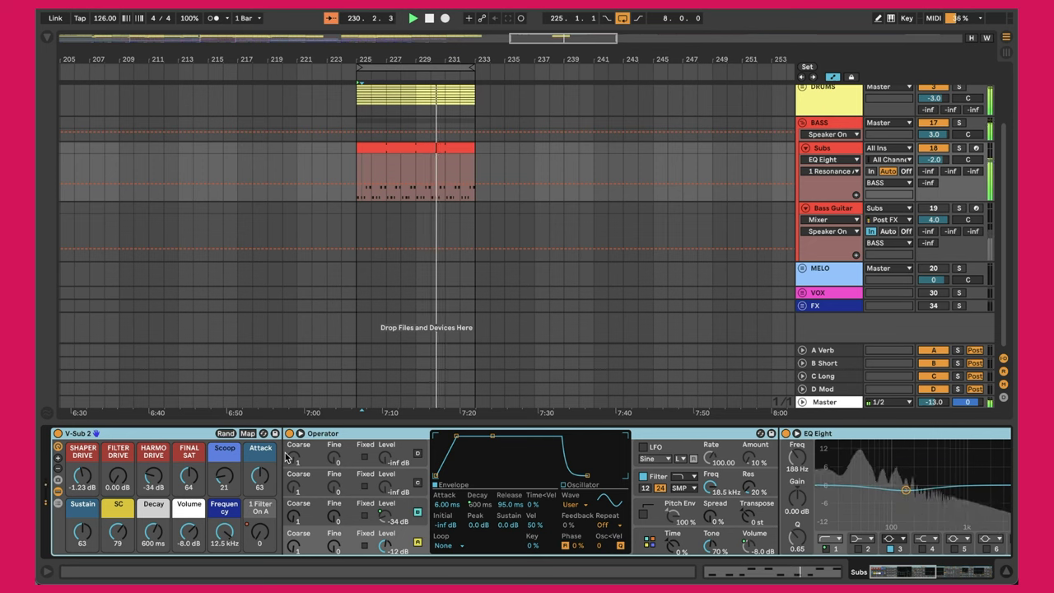
left_click(59, 491)
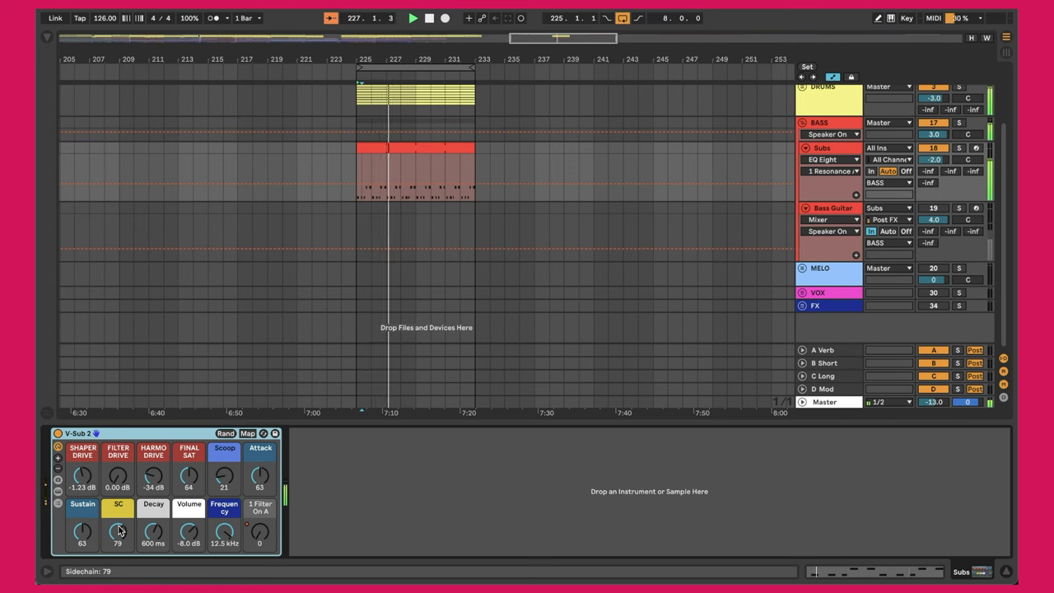
- Activate the Bass Guitar track and audition it soloed before returning it to the full mix
left_click(931, 210)
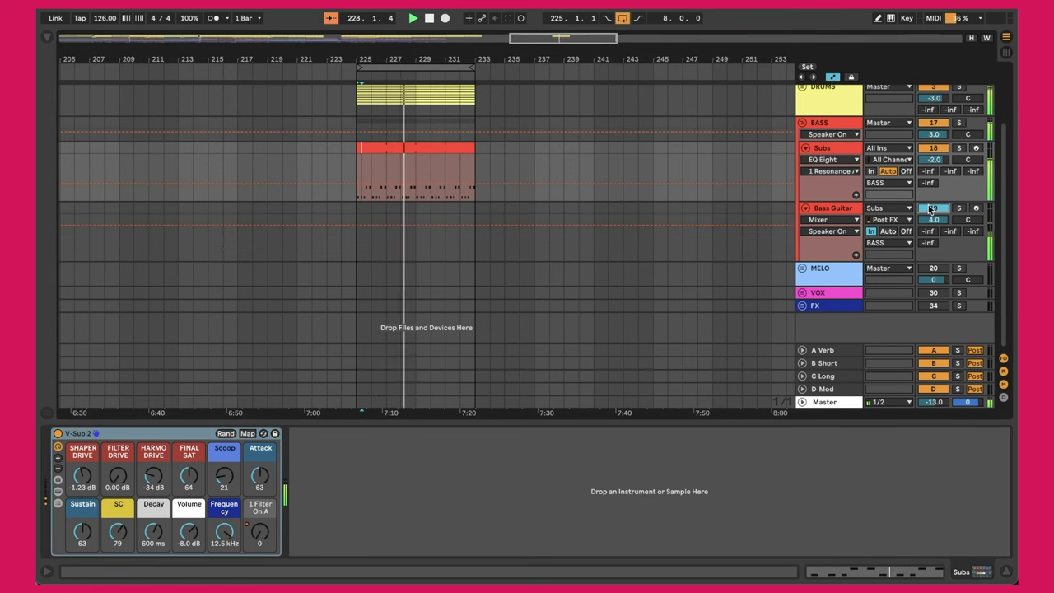
left_click(959, 208)
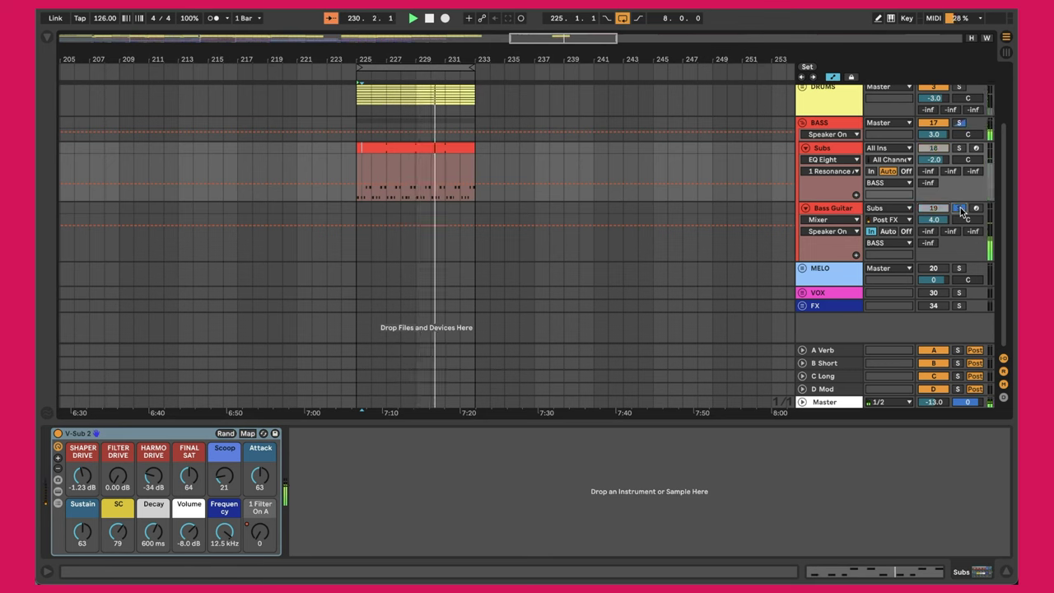
left_click(960, 208)
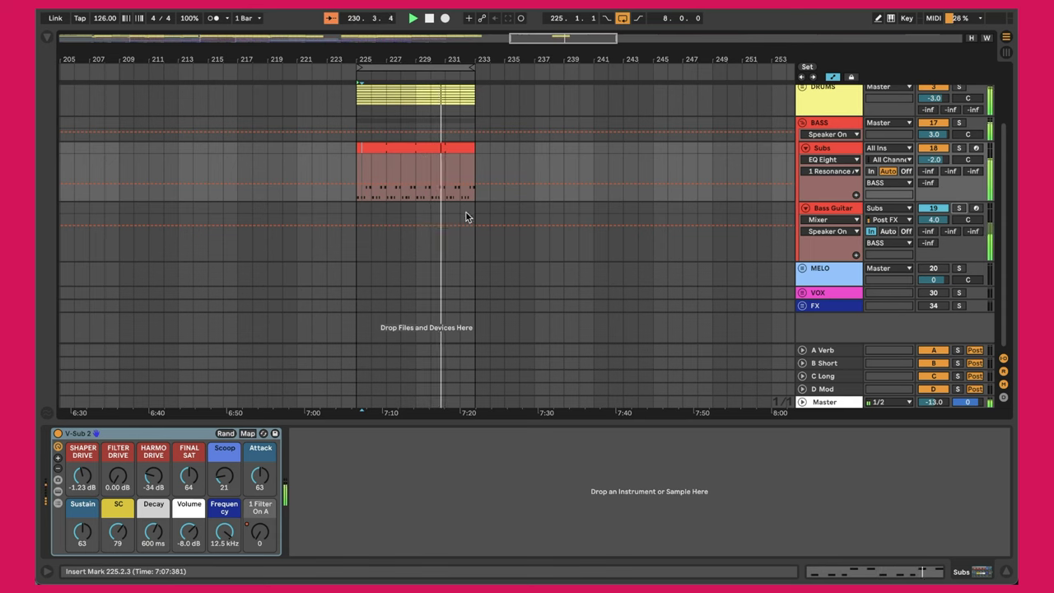
- Show the Bass Guitar track's device chain and choose Subs as its MIDI input source
left_click(833, 208)
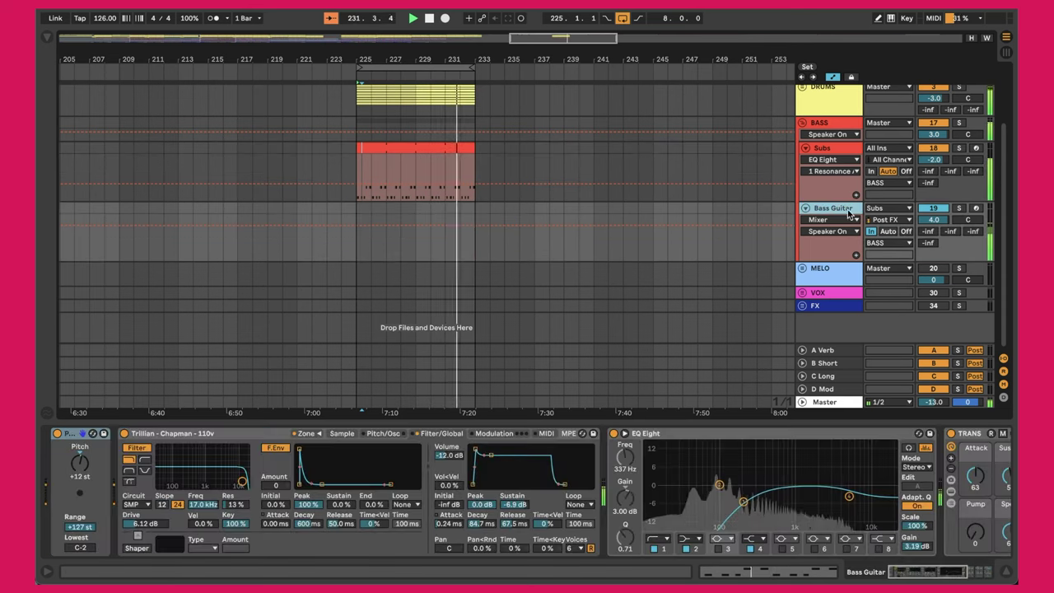
left_click(878, 208)
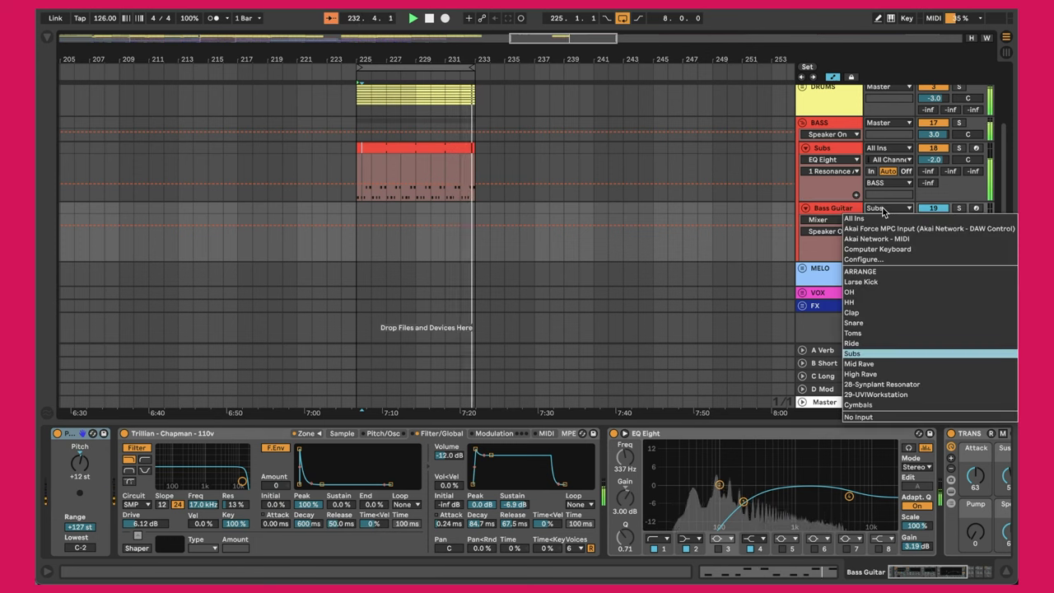
left_click(884, 353)
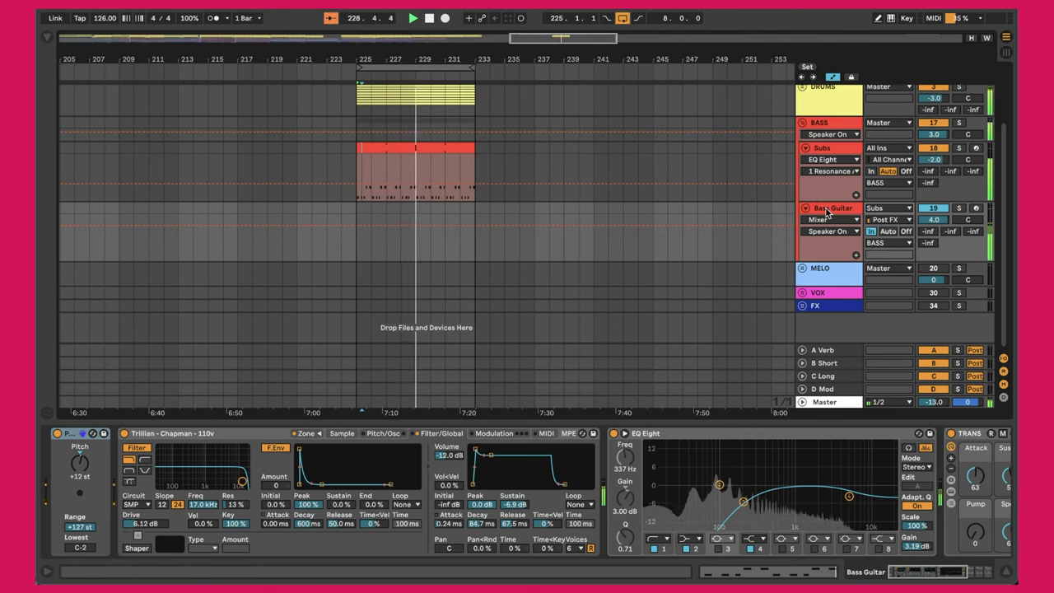
- Select the Subs clip at bar 225 and examine the Bass Guitar track's Pitch, Trillian - Chapman sampler and EQ Eight devices
left_click(389, 146)
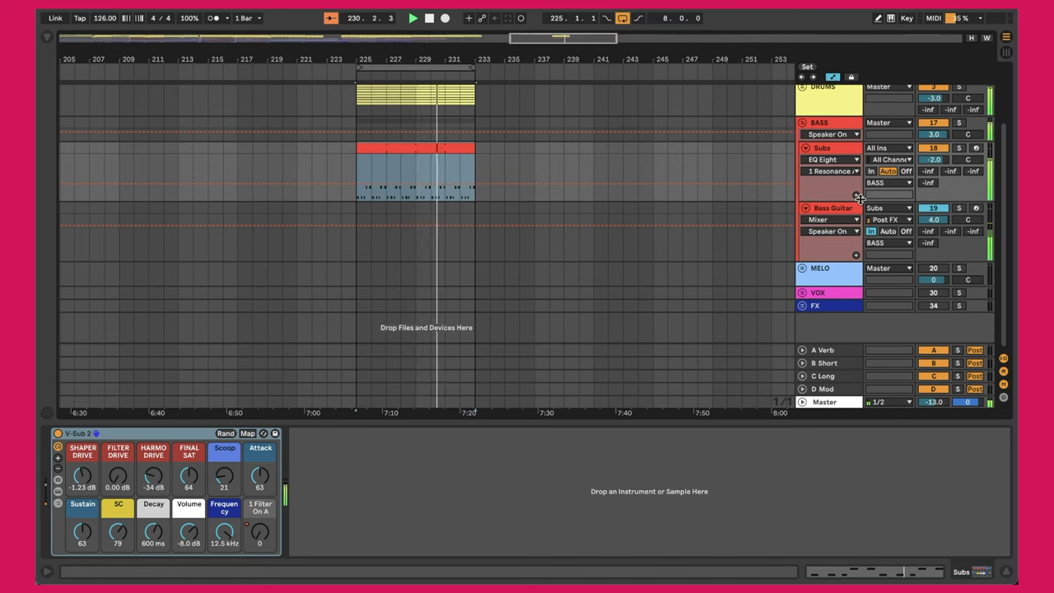
left_click(822, 210)
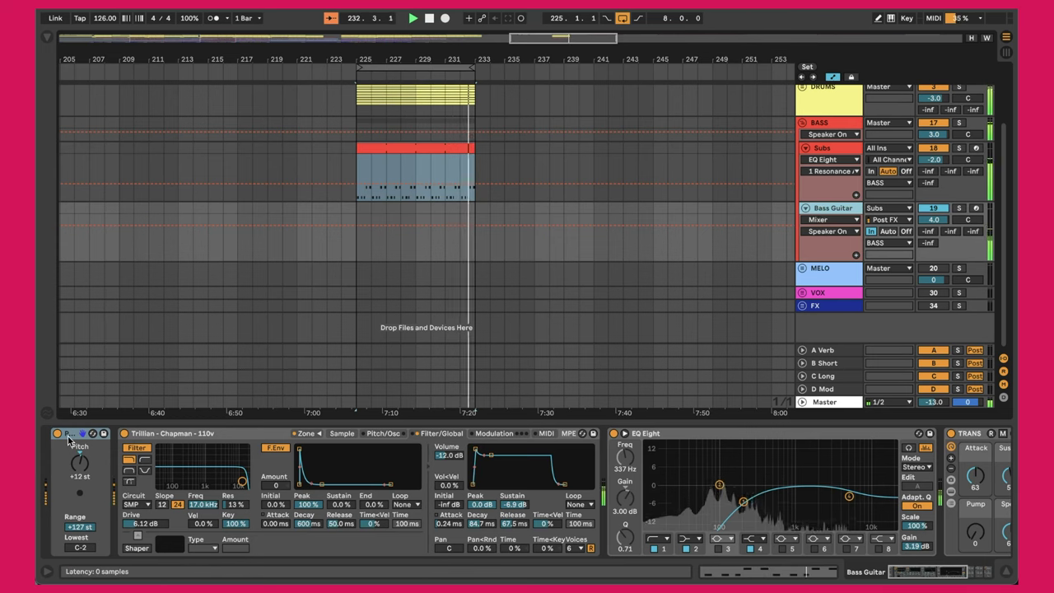
left_click(68, 434)
left_click(418, 158)
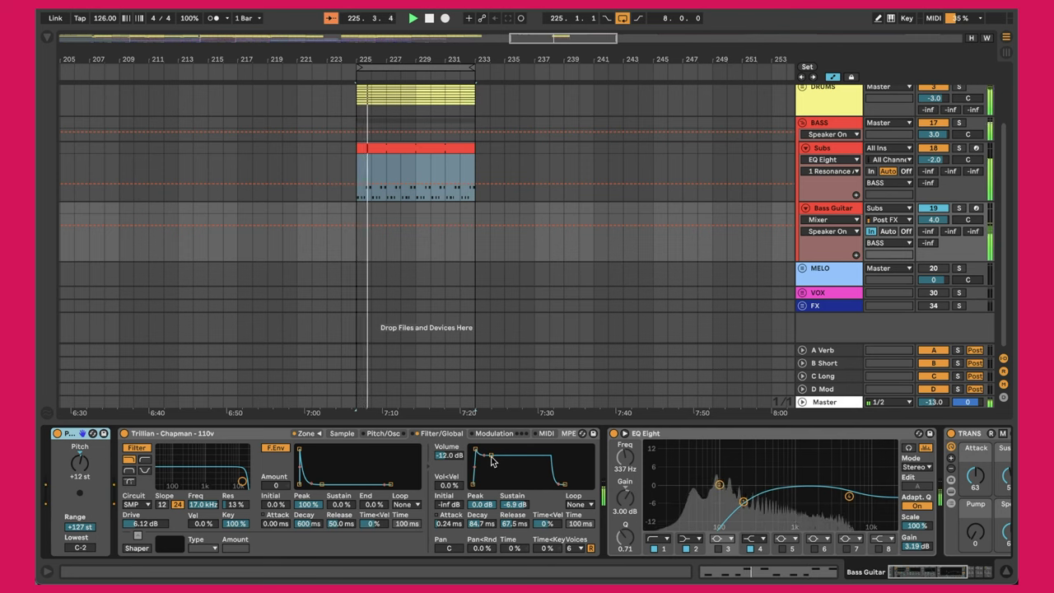
scroll(492, 461, "right", 2)
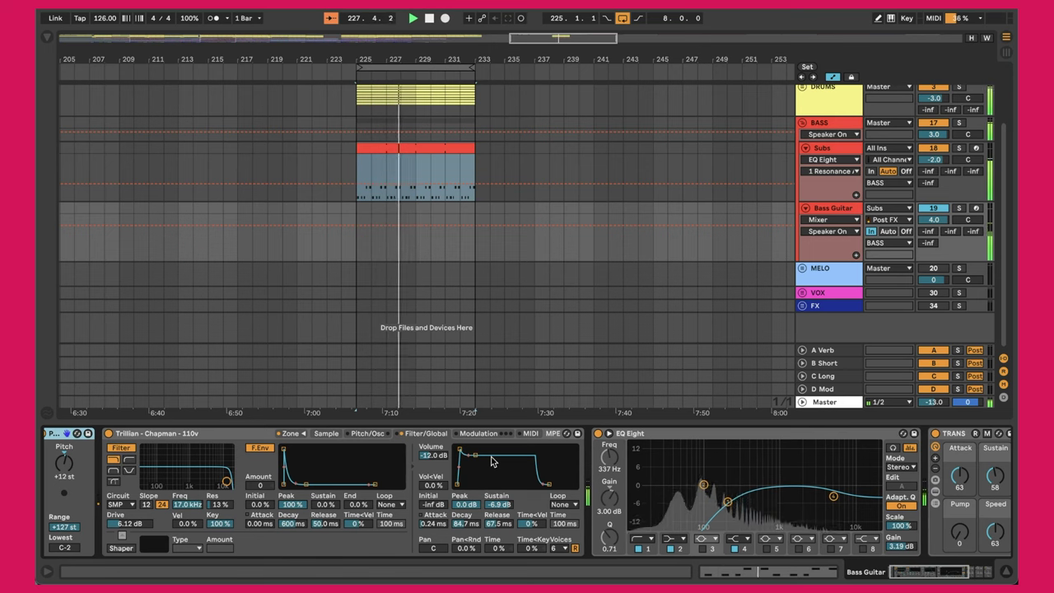
left_click(723, 446)
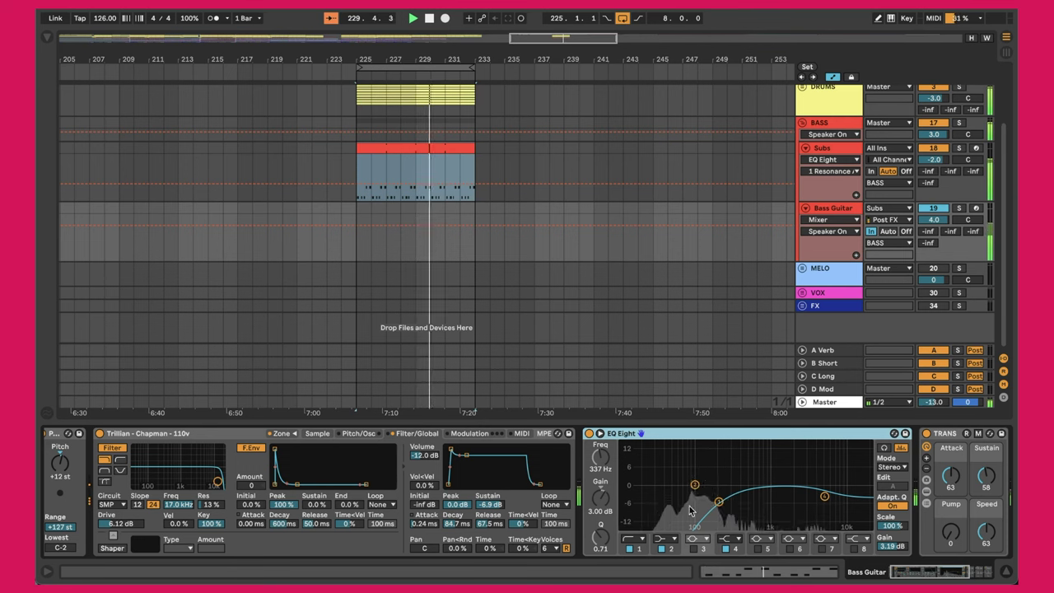
- Examine the Bass Guitar track's EQ Eight low-cut band, the TRANS rack and the SIDE rack's Sidechain control during playback
left_click(640, 551)
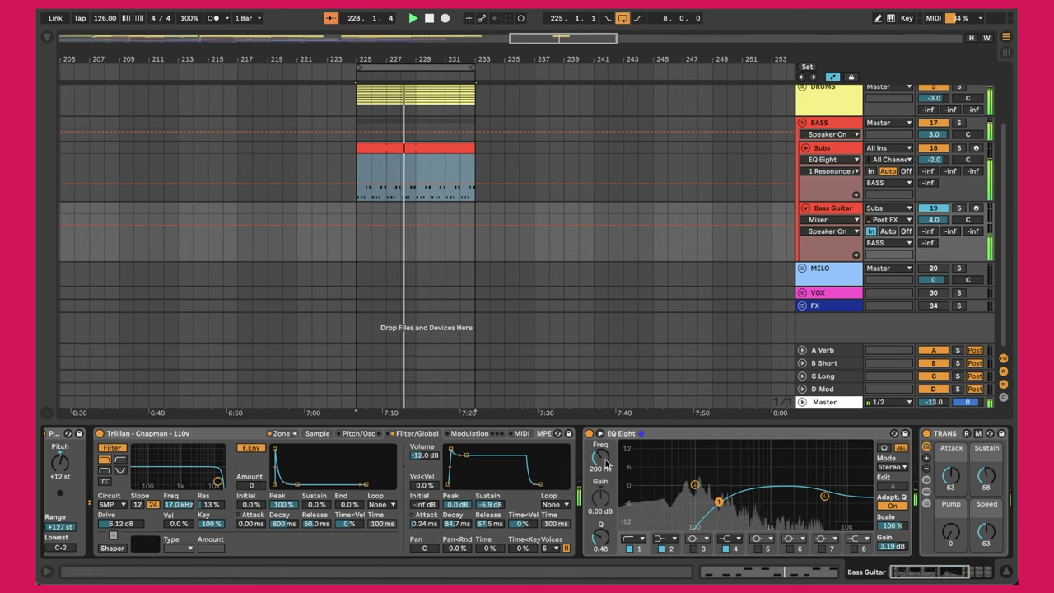
scroll(605, 466, "right", 5)
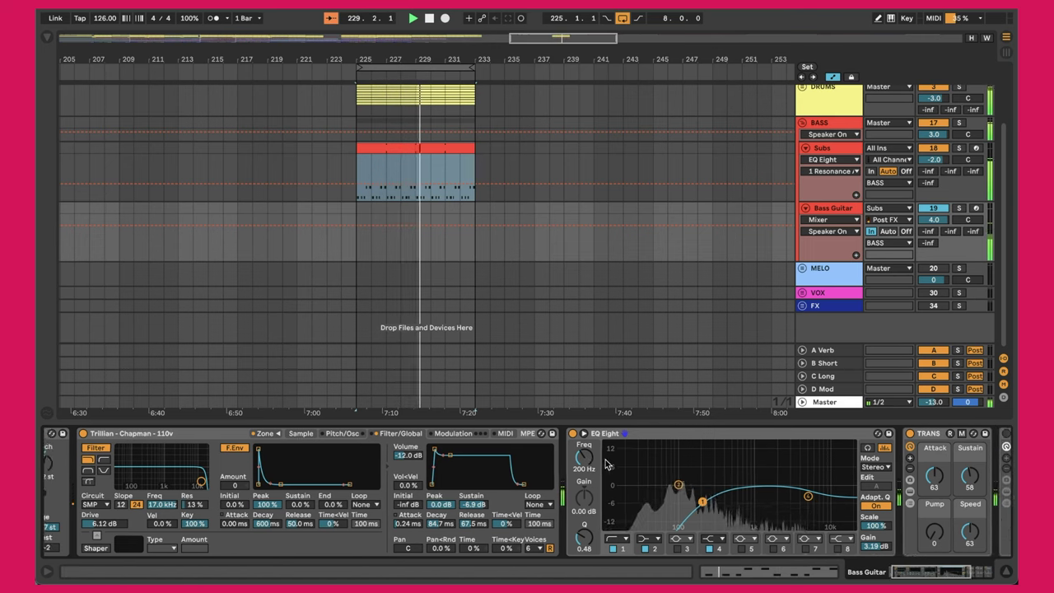
scroll(605, 466, "right", 5)
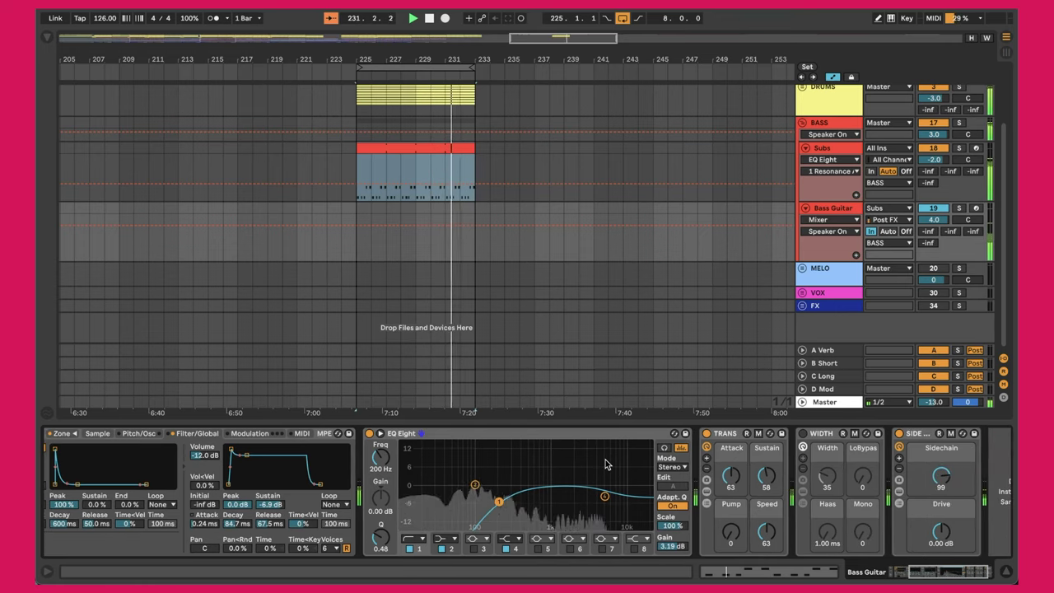
scroll(605, 466, "right", 2)
left_click(690, 436)
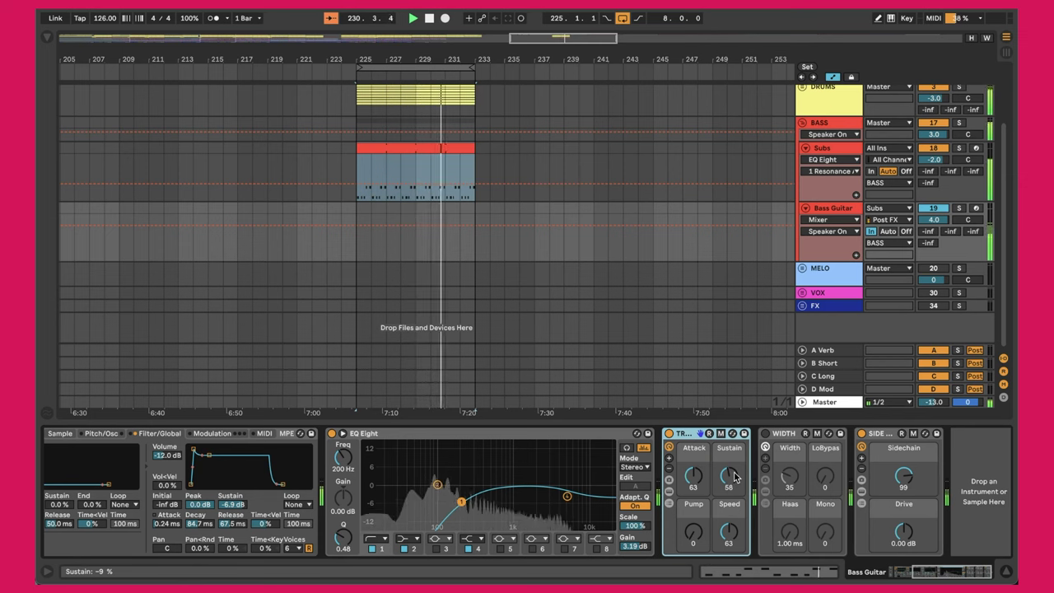
left_click(903, 478)
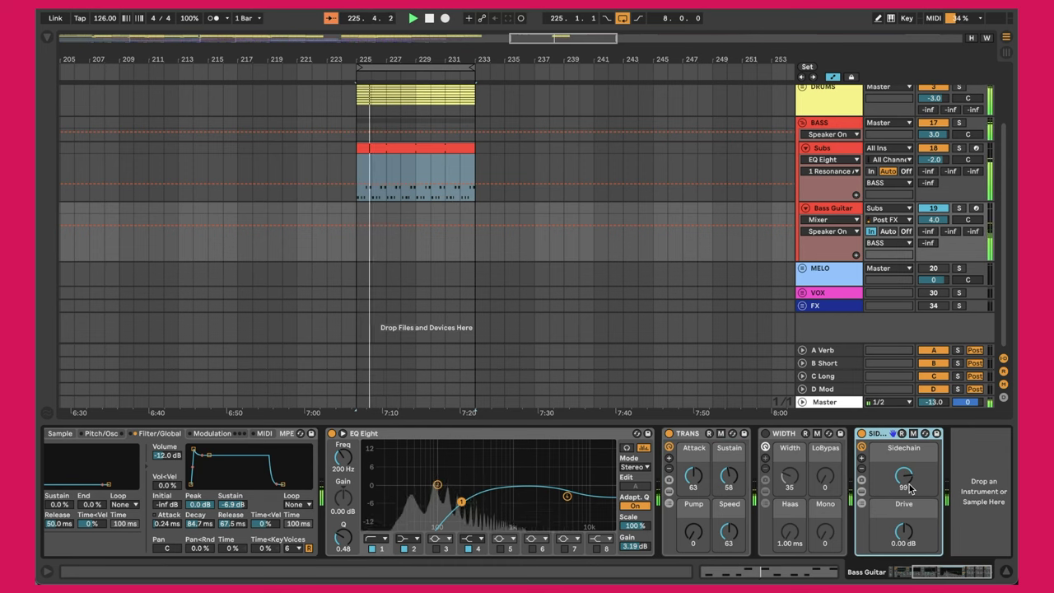
left_click(568, 442)
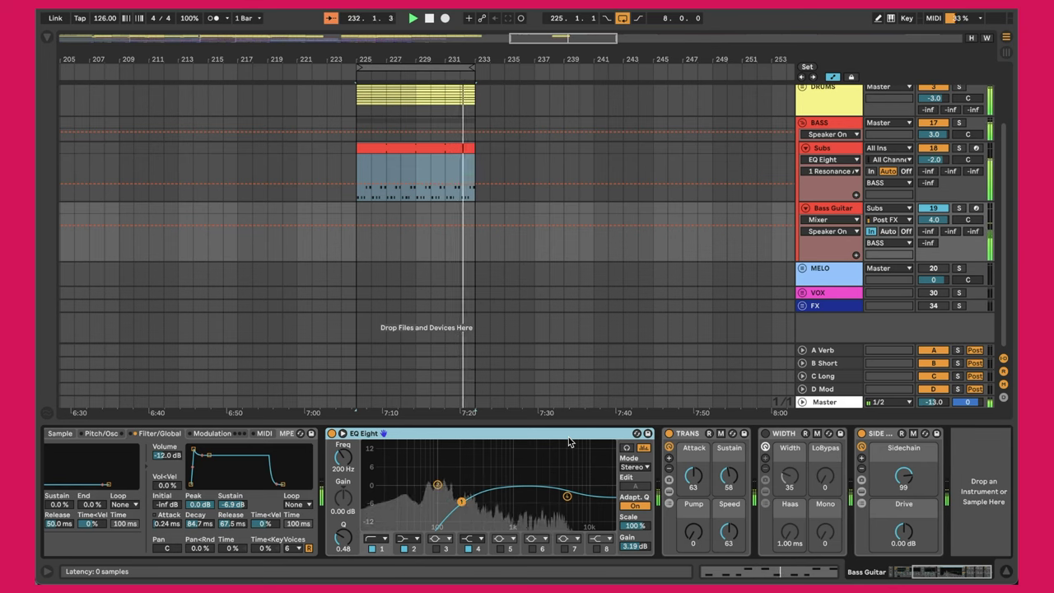
- Inspect the BASS group's effects chain, including the KClip3 clipper's plug-in window, and close that window again
scroll(685, 208, "up", 3)
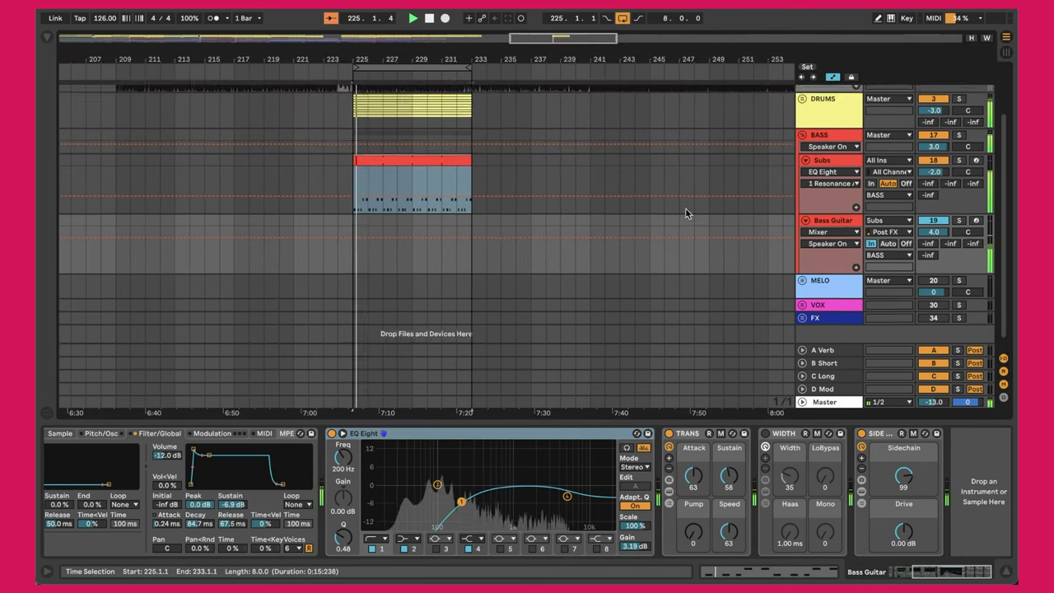
left_click(830, 159)
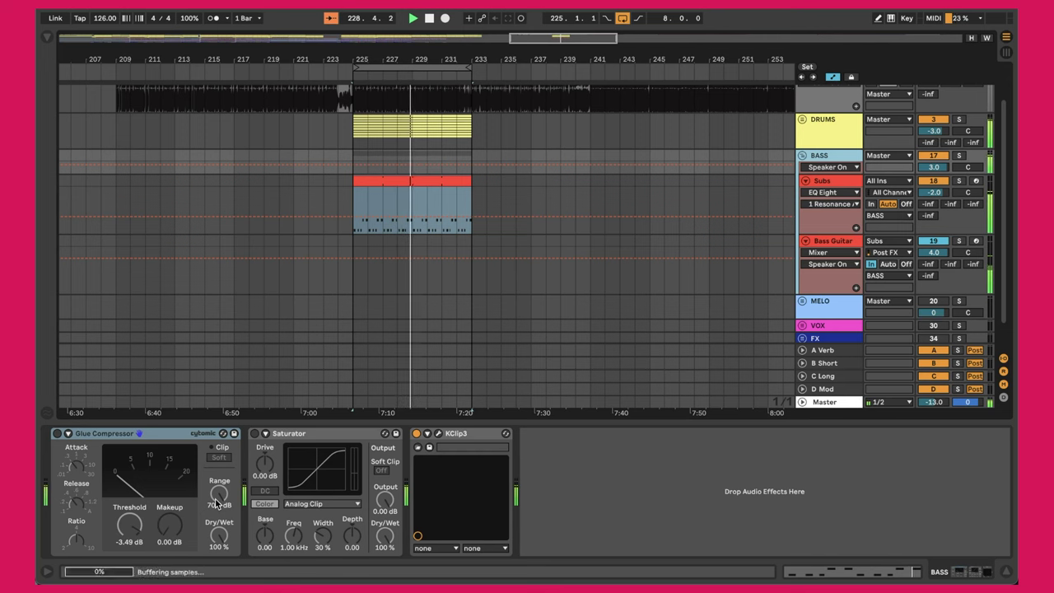
left_click(438, 434)
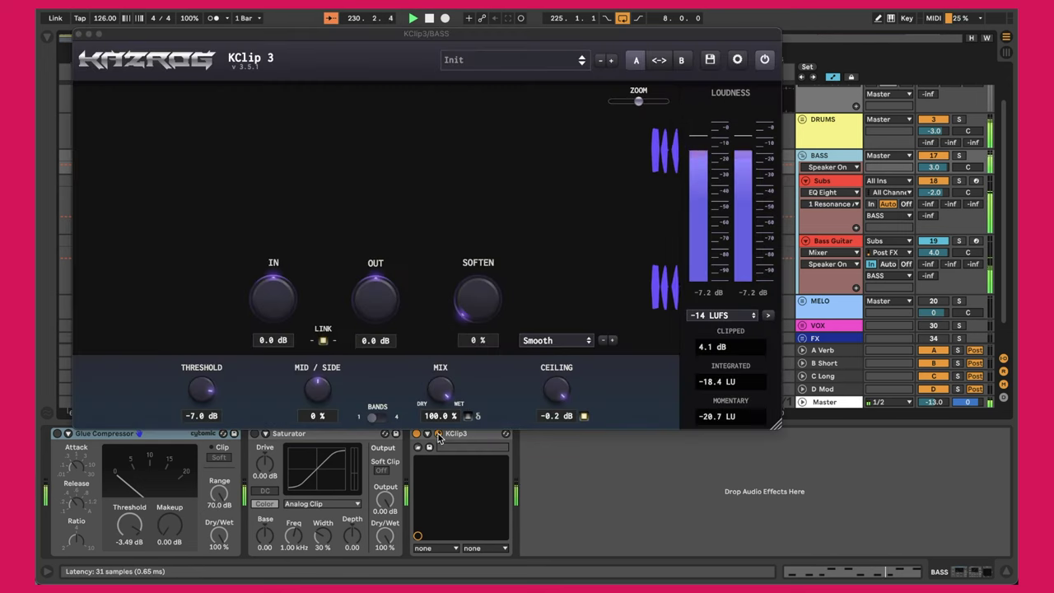
left_click(718, 333)
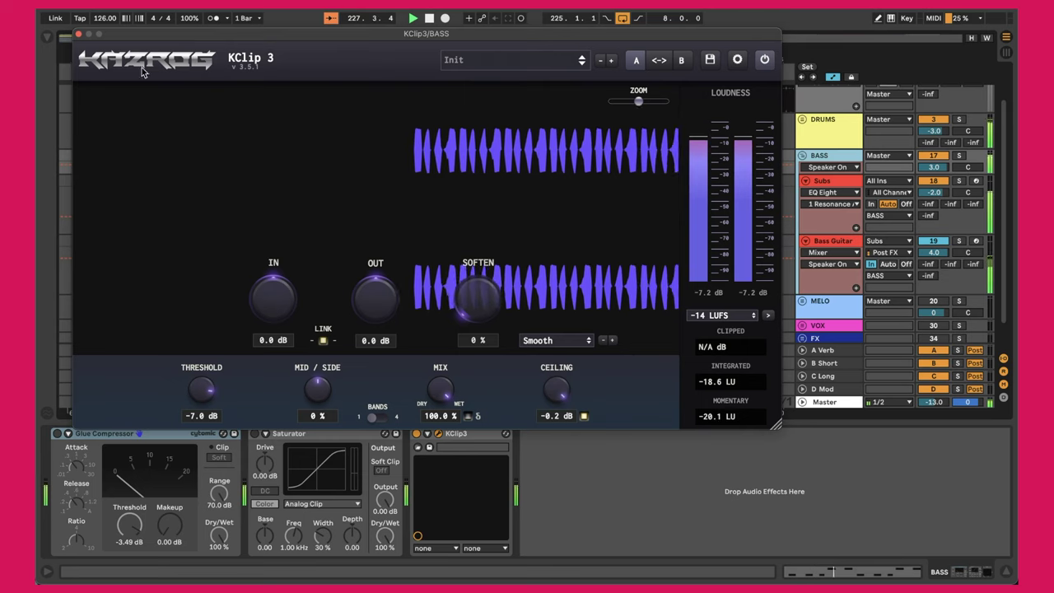
left_click(79, 34)
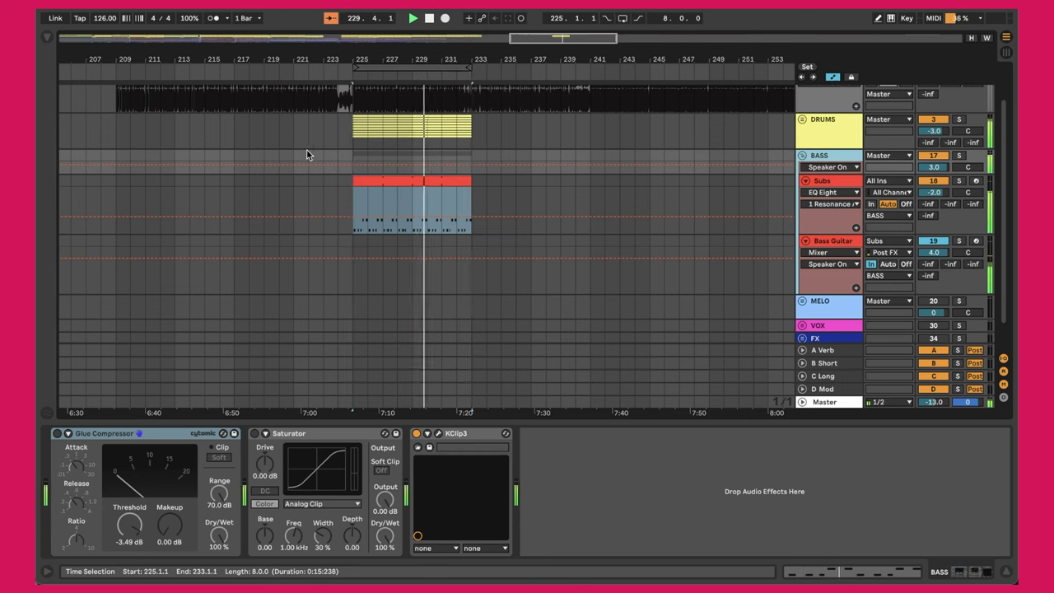
- Show the whole arrangement, play it from the Subs clip at bar 17 and bring that section into close view
left_click(544, 186)
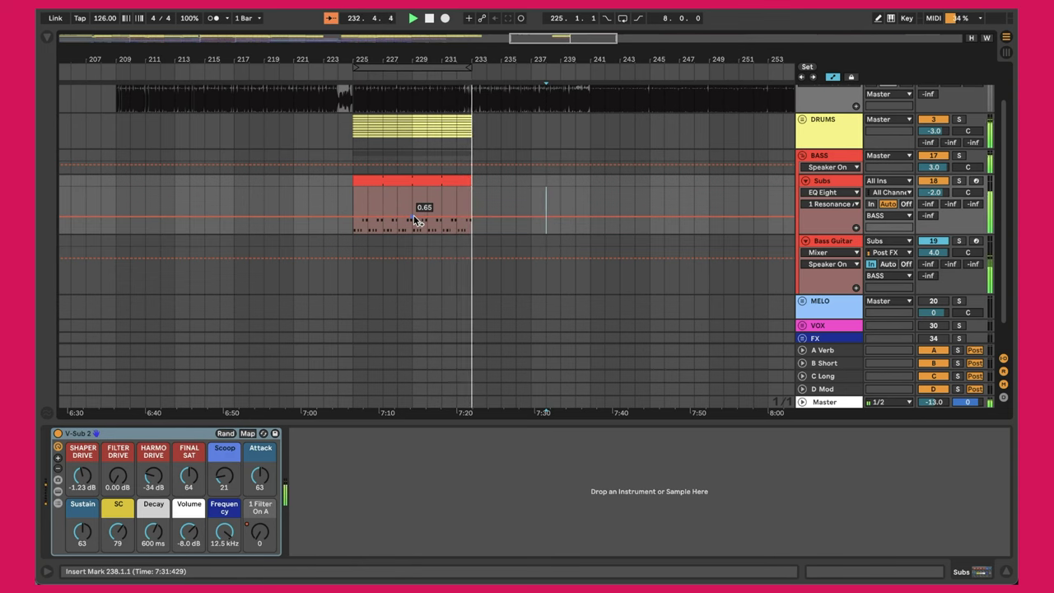
key("w")
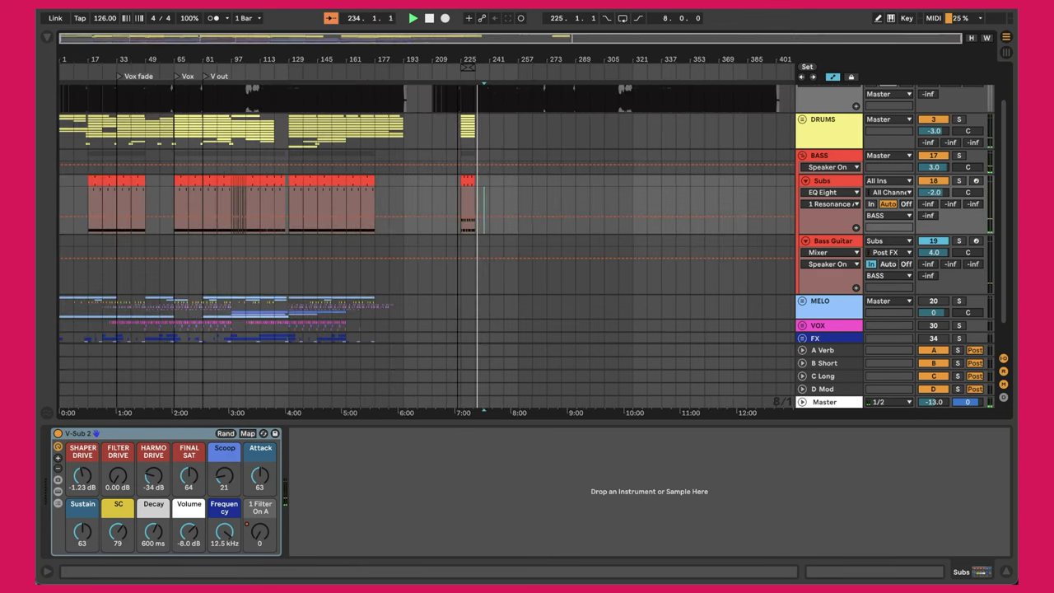
left_click(97, 180)
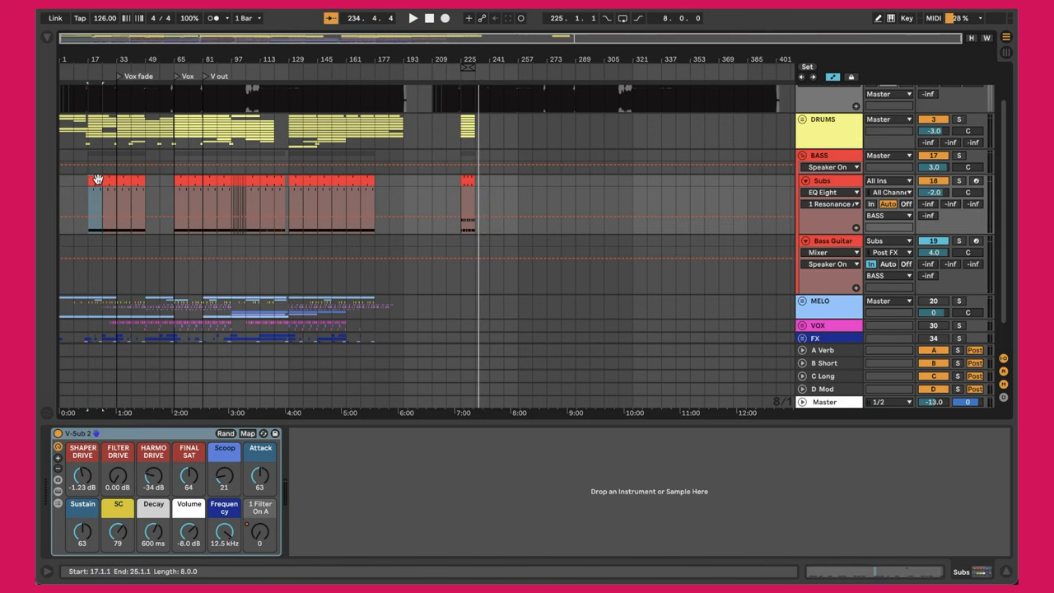
key("space")
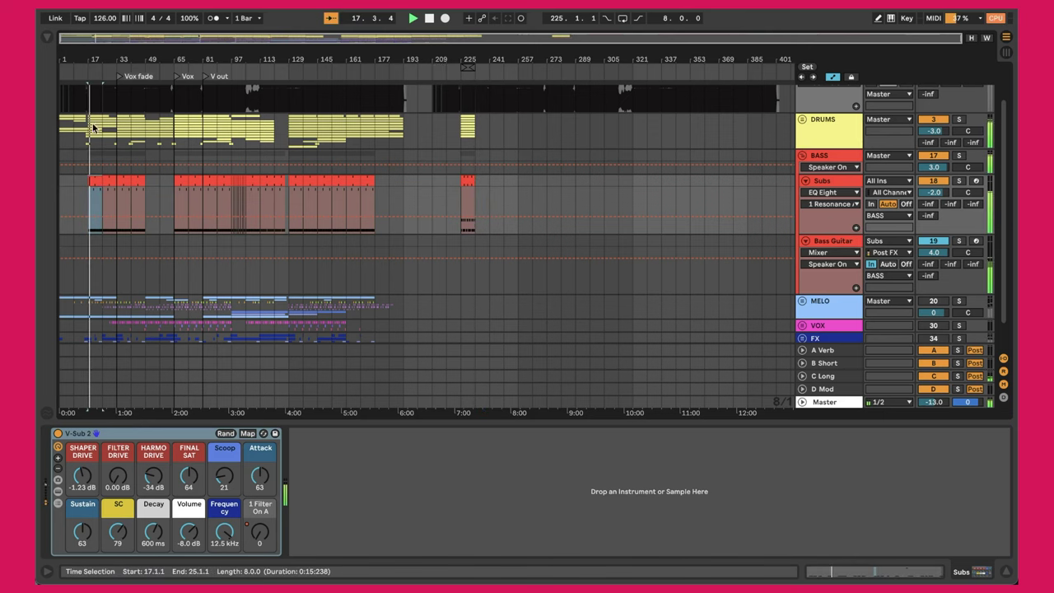
key("z")
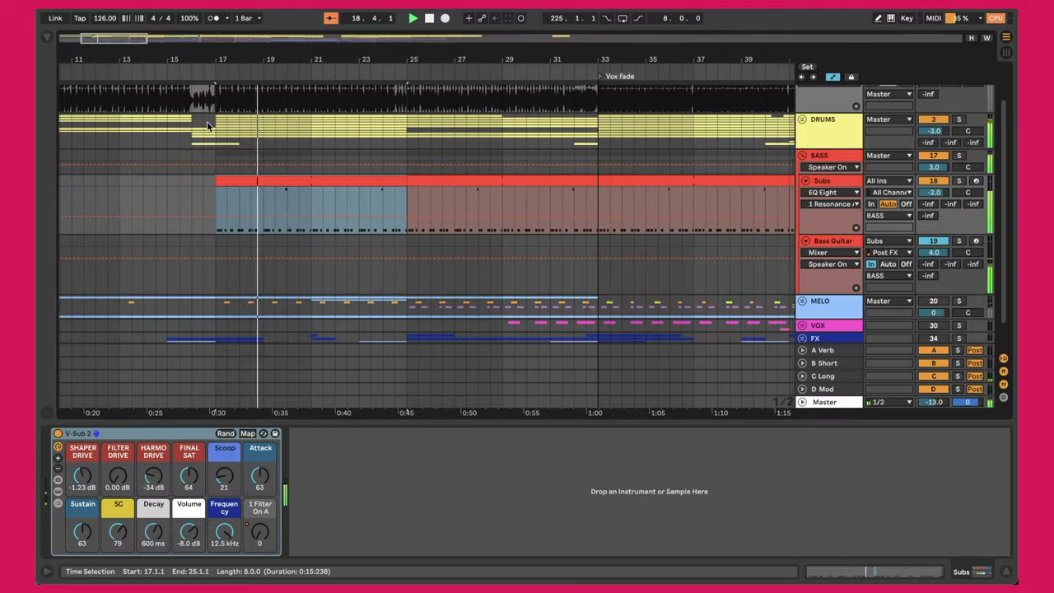
- Open the Subs clip at bar 17 in an enlarged note editor and examine its D#0 and D#1 notes
double_click(244, 179)
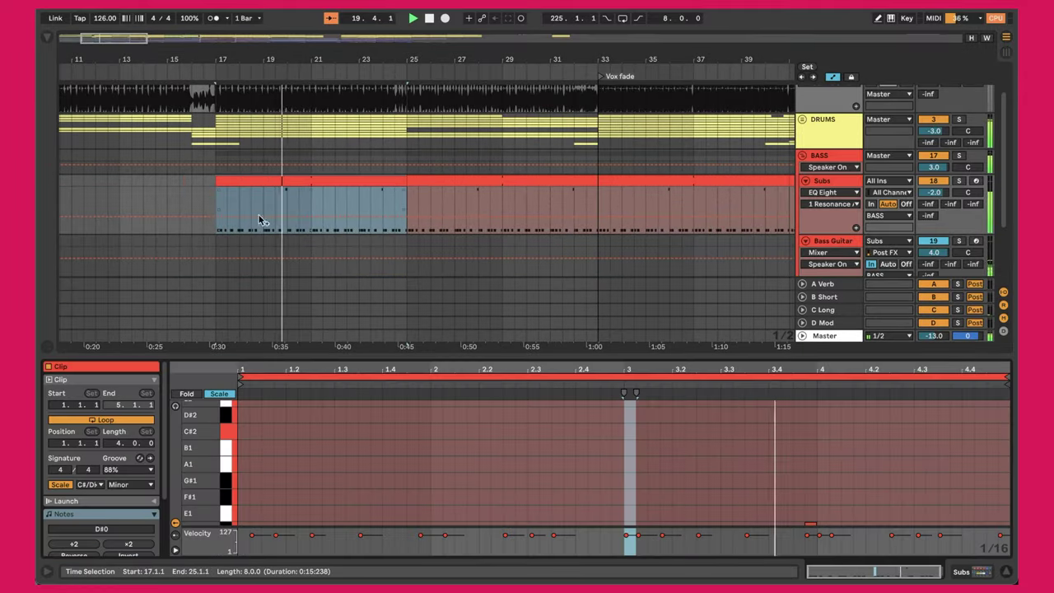
scroll(272, 227, "down", 4)
left_click_drag(335, 355, 350, 171)
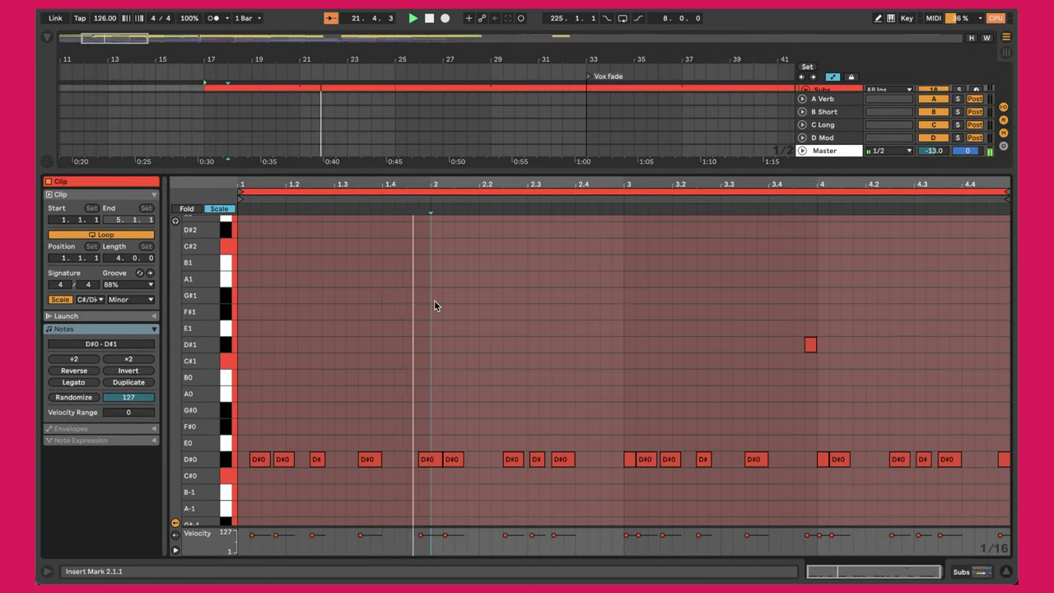
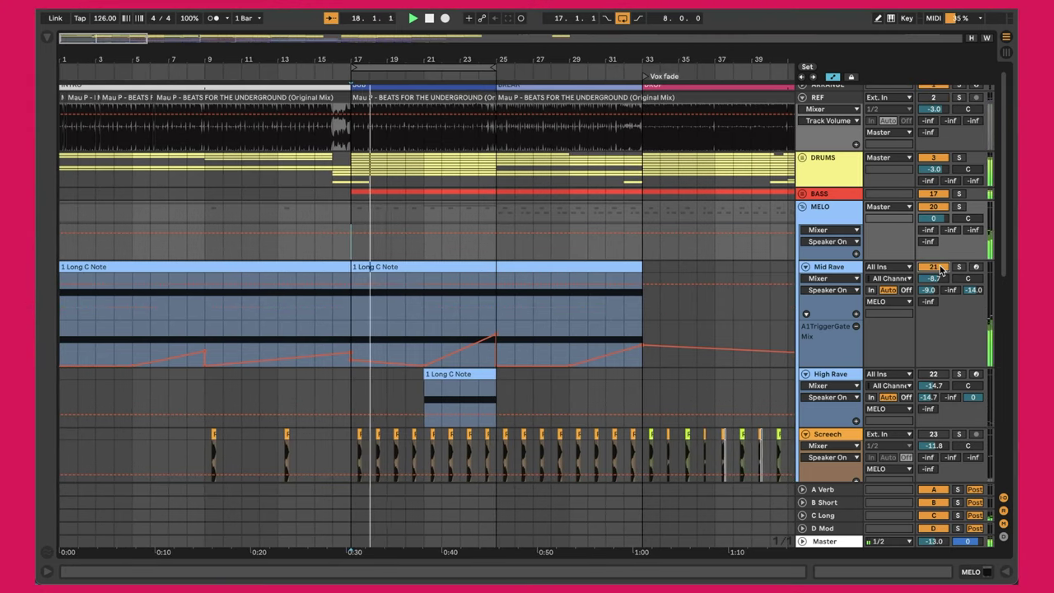
- Show the Mid Rave track's volume automation, audition the REF track soloed and return to the full mix
left_click_drag(938, 274, 938, 243)
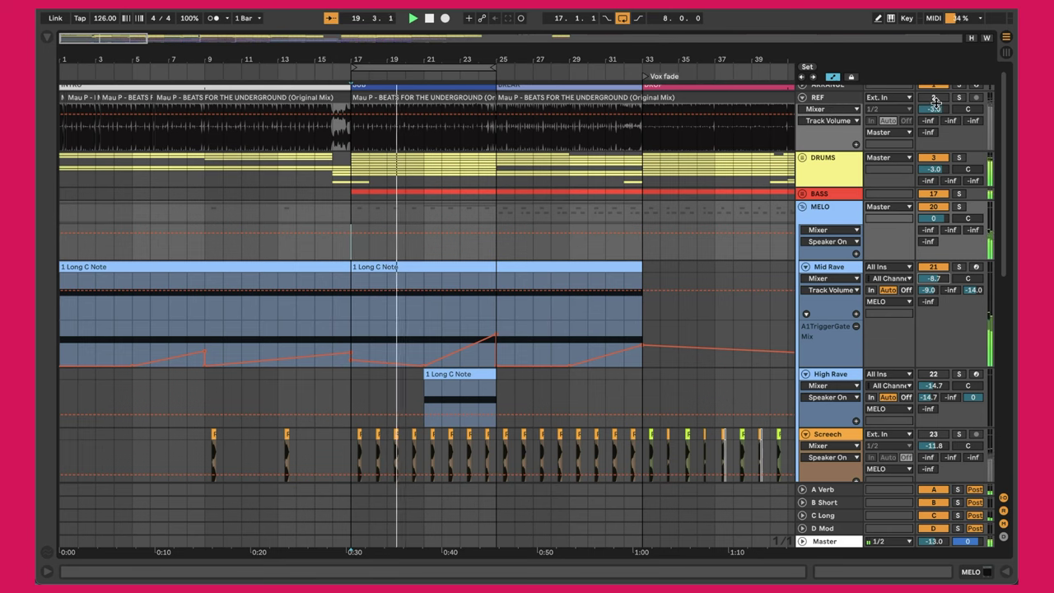
left_click(959, 97)
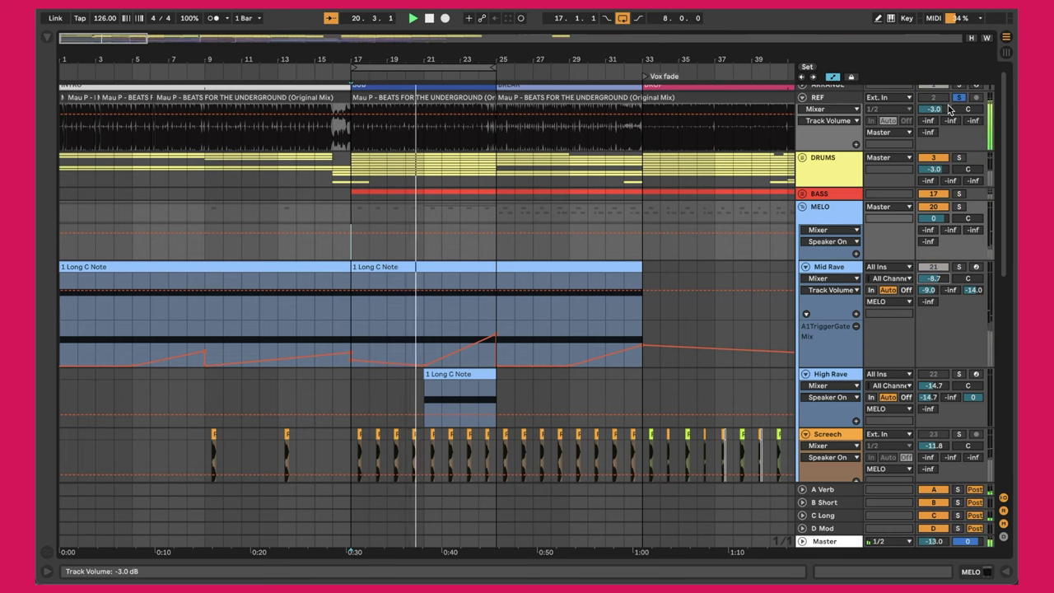
left_click(958, 98)
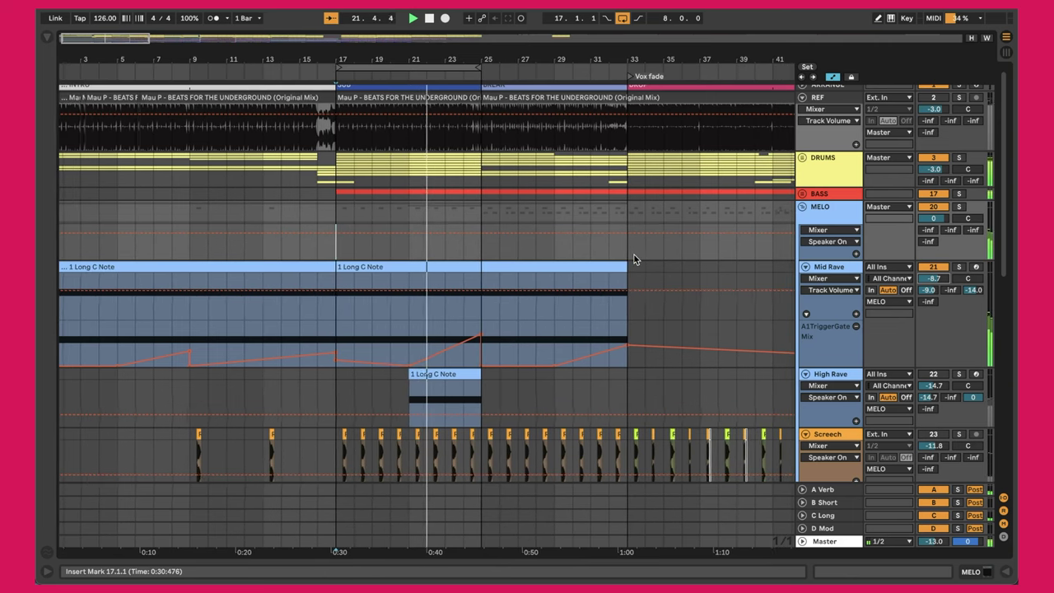
- Examine the Mid Rave track's 1 Long C Note clip at bar 17 and the siren loop sampler's Start parameter
double_click(417, 262)
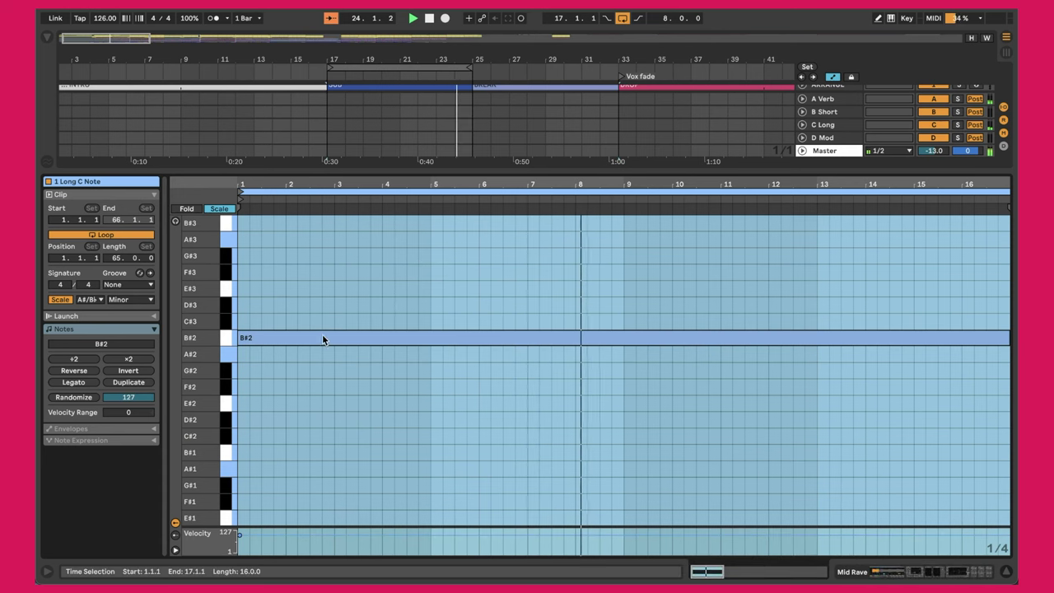
key("shift+Tab")
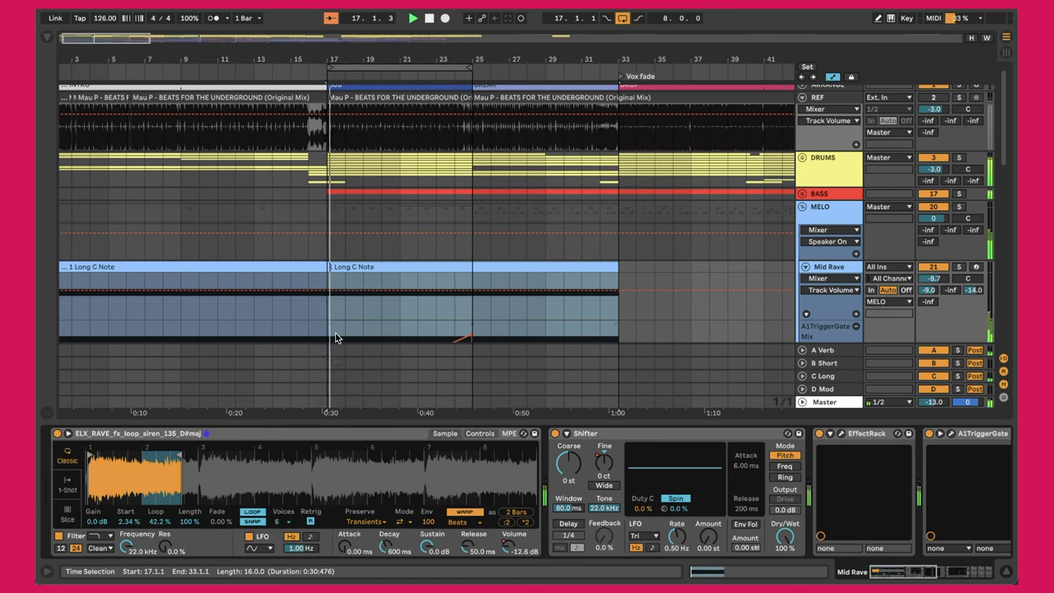
left_click(105, 436)
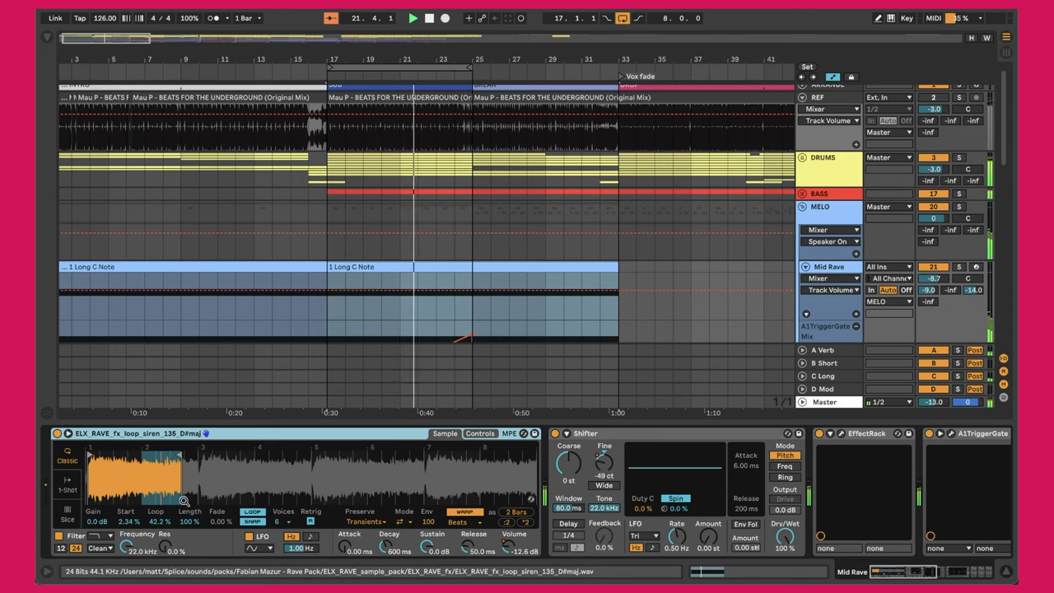
left_click(128, 522)
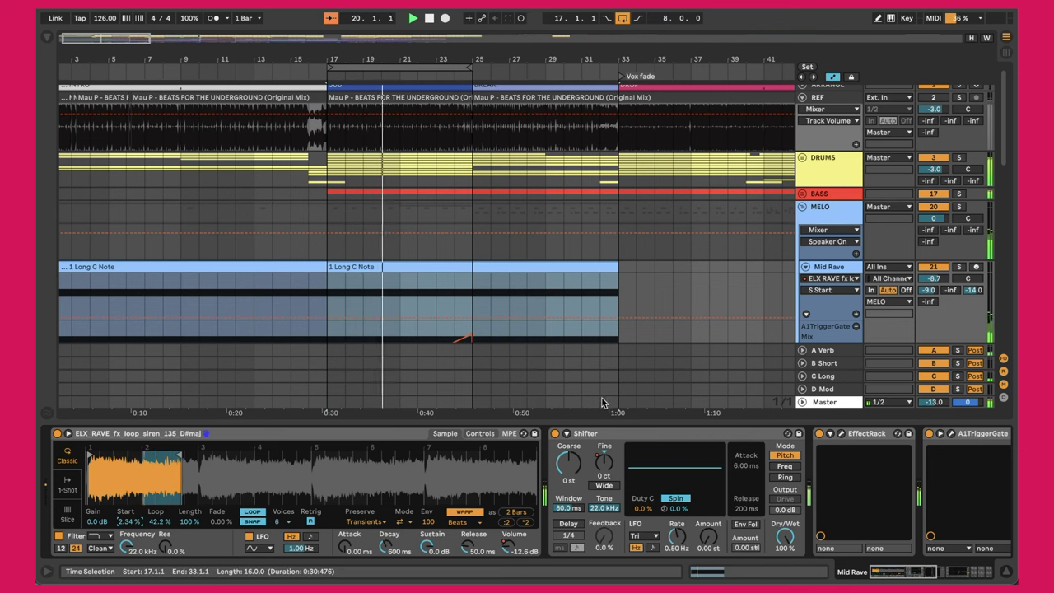
- Show the Shifter's Pitch Fine automation on Mid Rave and inspect the EffectRack's PanMan settings in its plug-in window
left_click(590, 432)
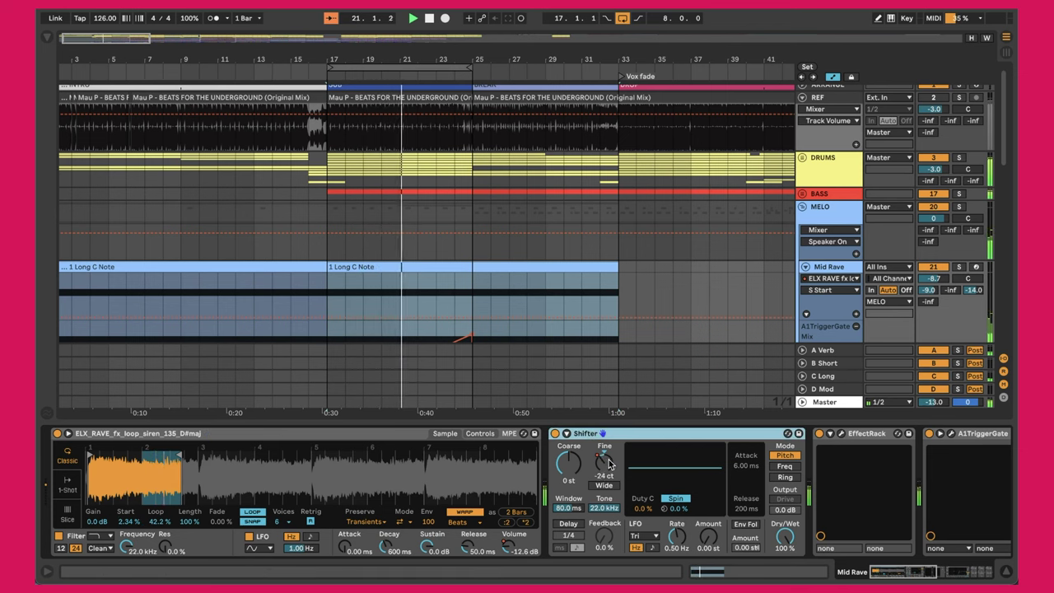
left_click(605, 458)
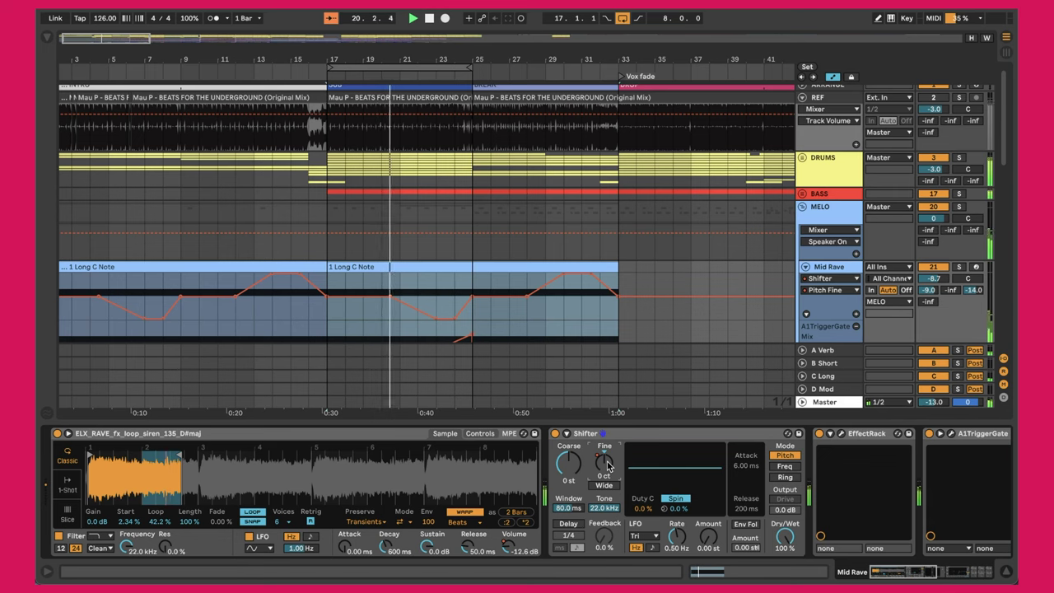
left_click(840, 436)
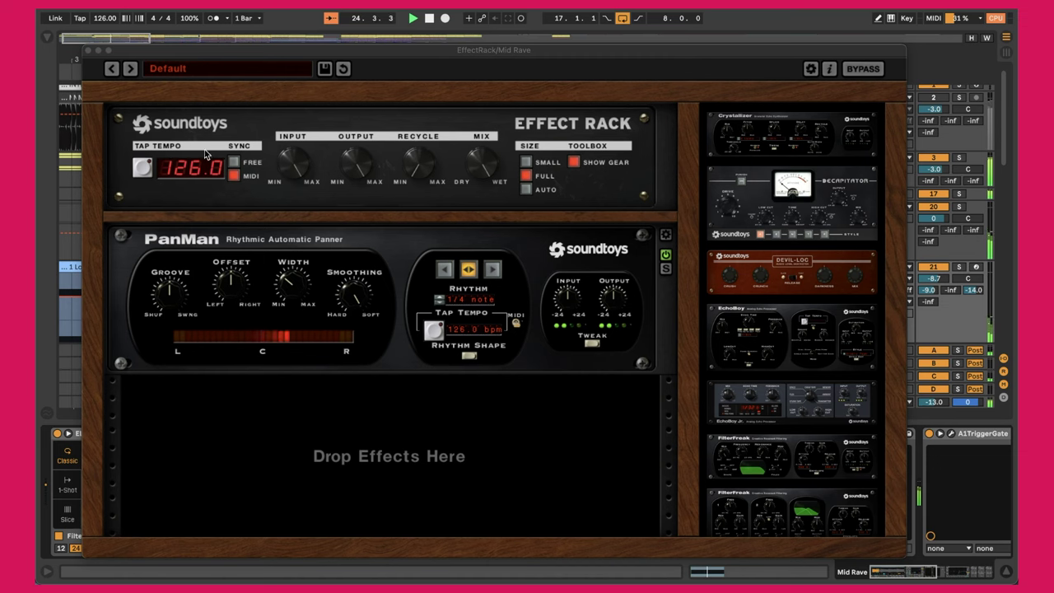
left_click(88, 51)
- Inspect the A1TriggerGate pattern and Mix setting in its plug-in window on Mid Rave, and hide the window again
scroll(689, 436, "right", 5)
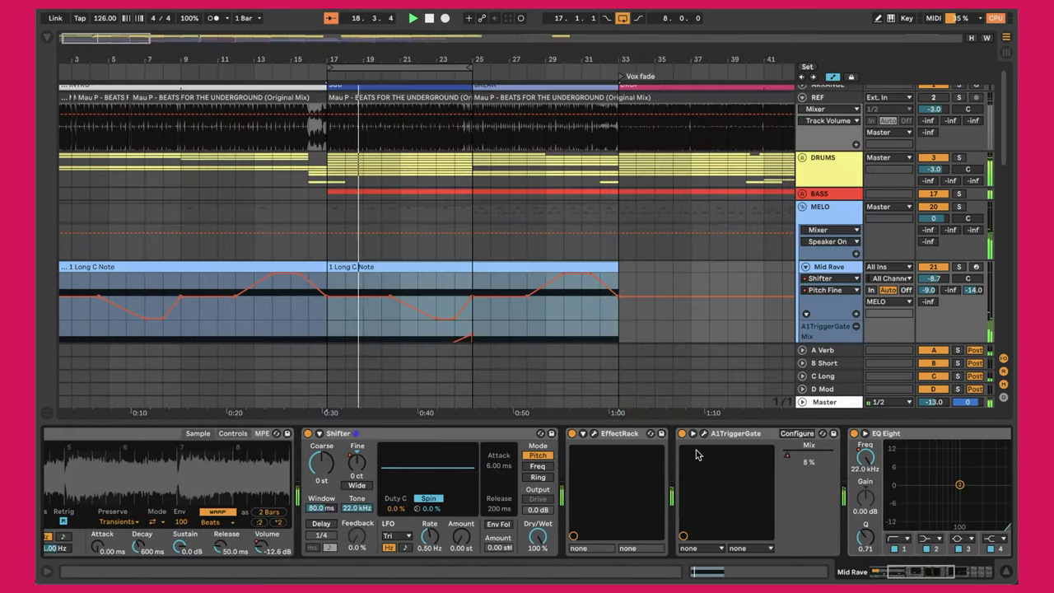
left_click(704, 433)
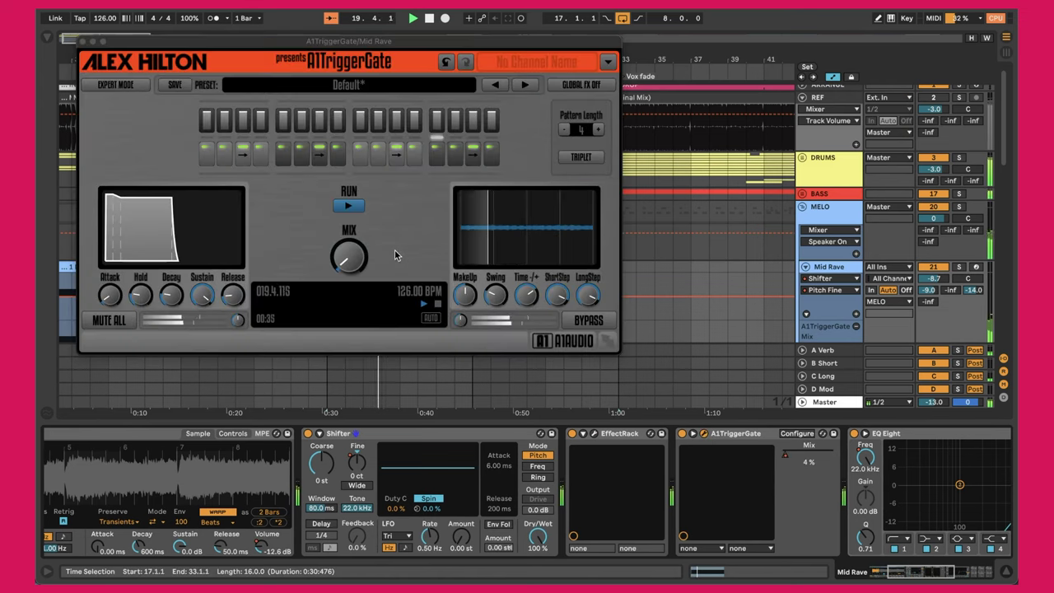
key("super+alt+p")
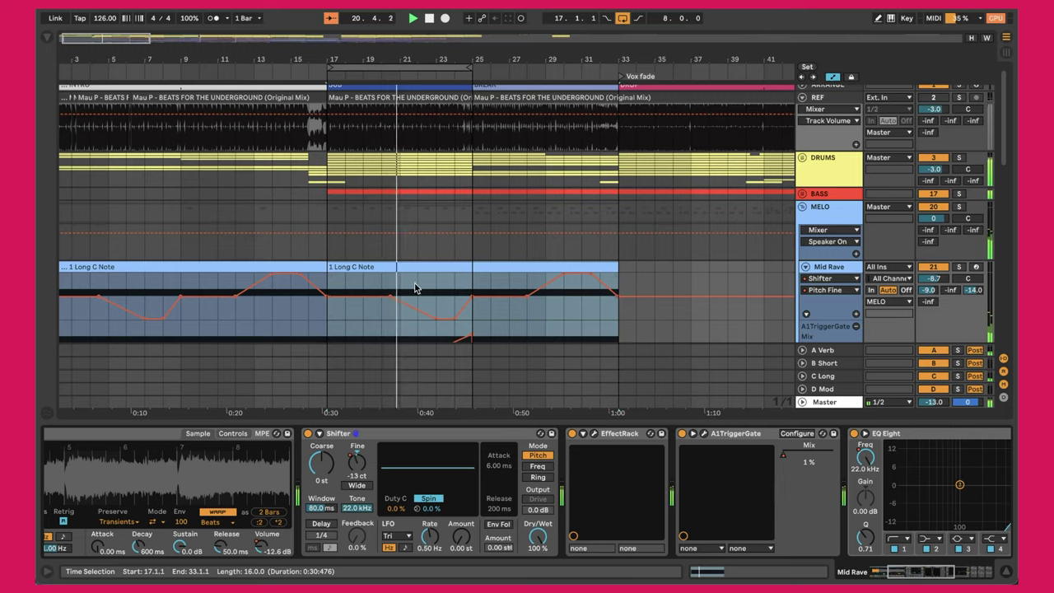
- Review the A1TriggerGate Mix automation on Mid Rave, followed by the track's EQ Eight and SIDE rack
scroll(355, 315, "down", 5)
left_click_drag(418, 199, 440, 187)
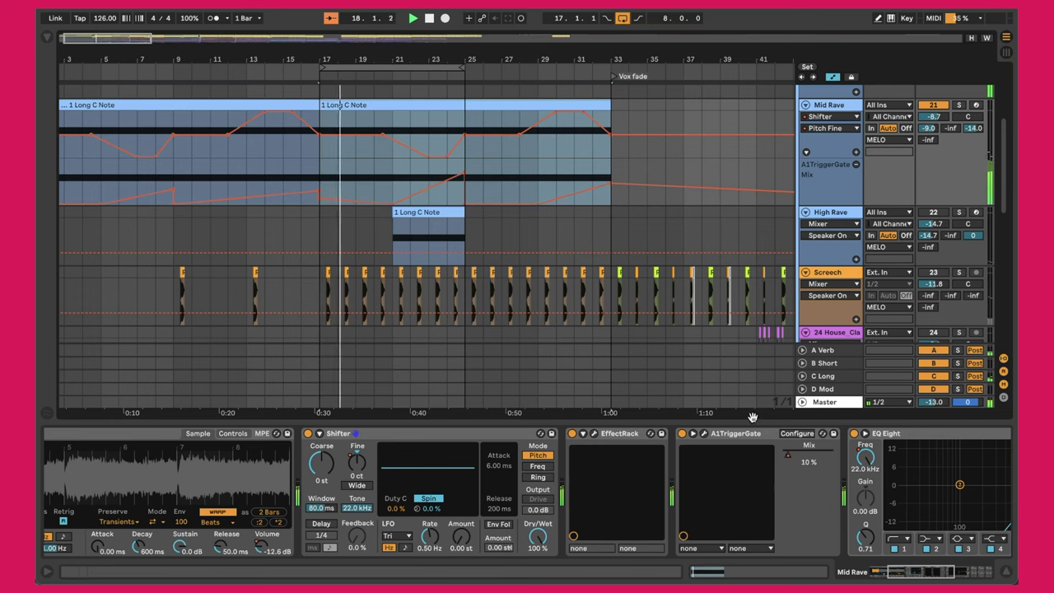
scroll(744, 494, "right", 5)
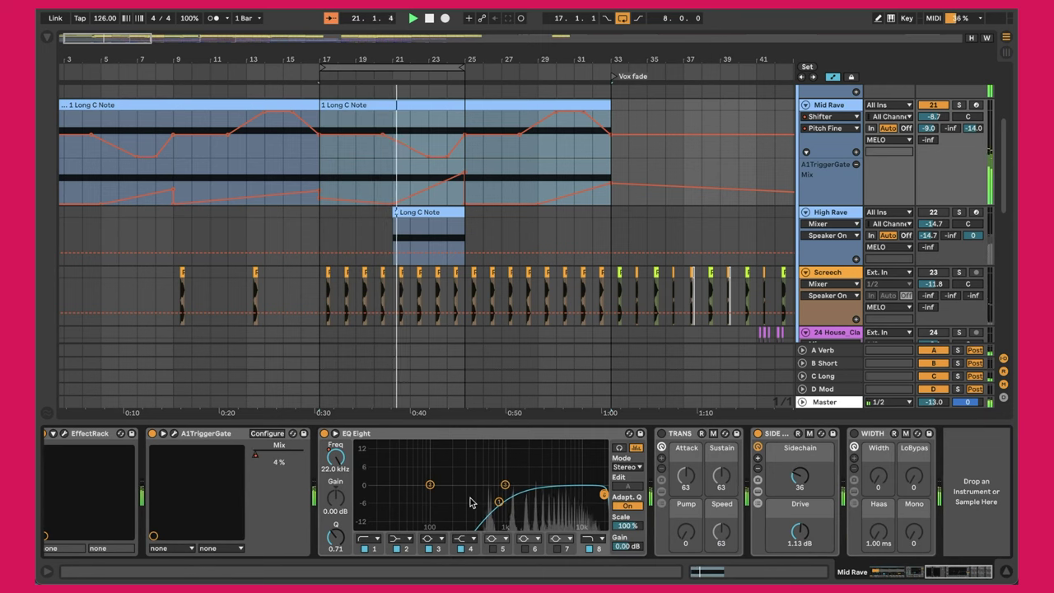
left_click(771, 460)
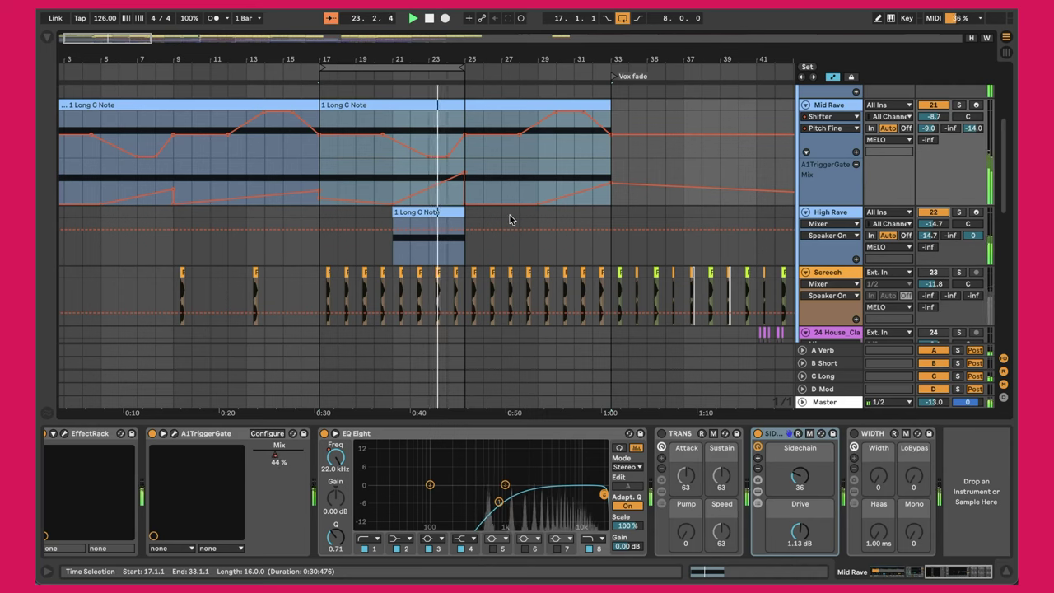
- Inspect the High Rave track's 1 Long C Note clip at bar 21 and the Width setting in its WIDTH rack
left_click(455, 212)
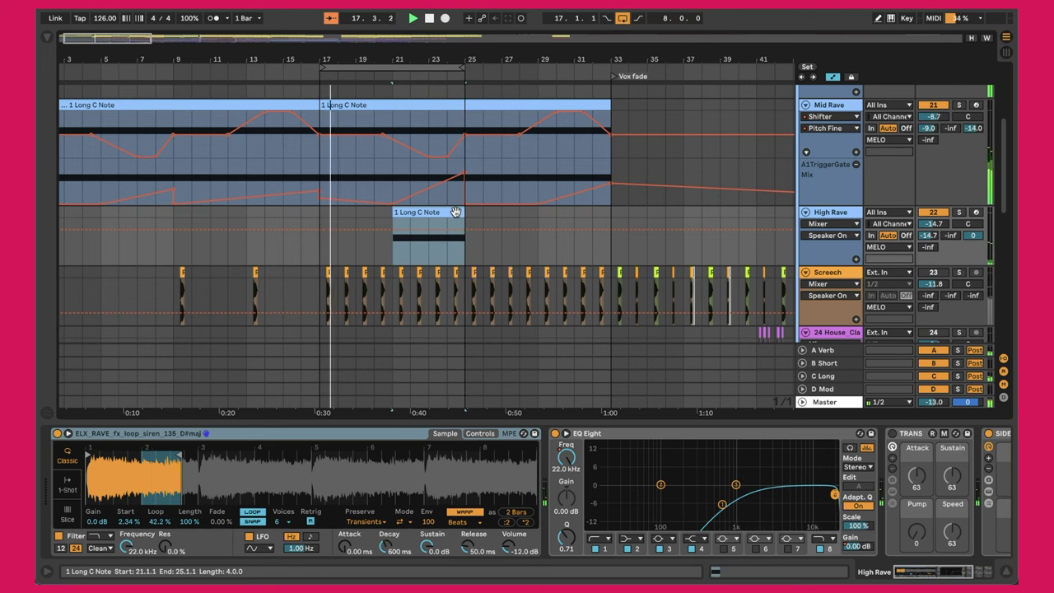
scroll(576, 469, "right", 5)
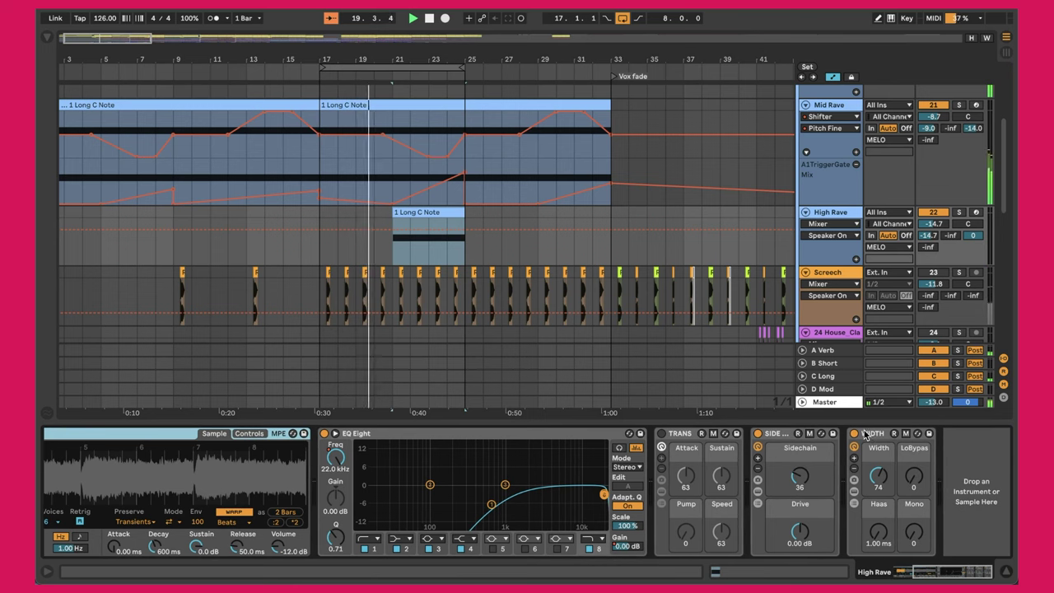
left_click(875, 438)
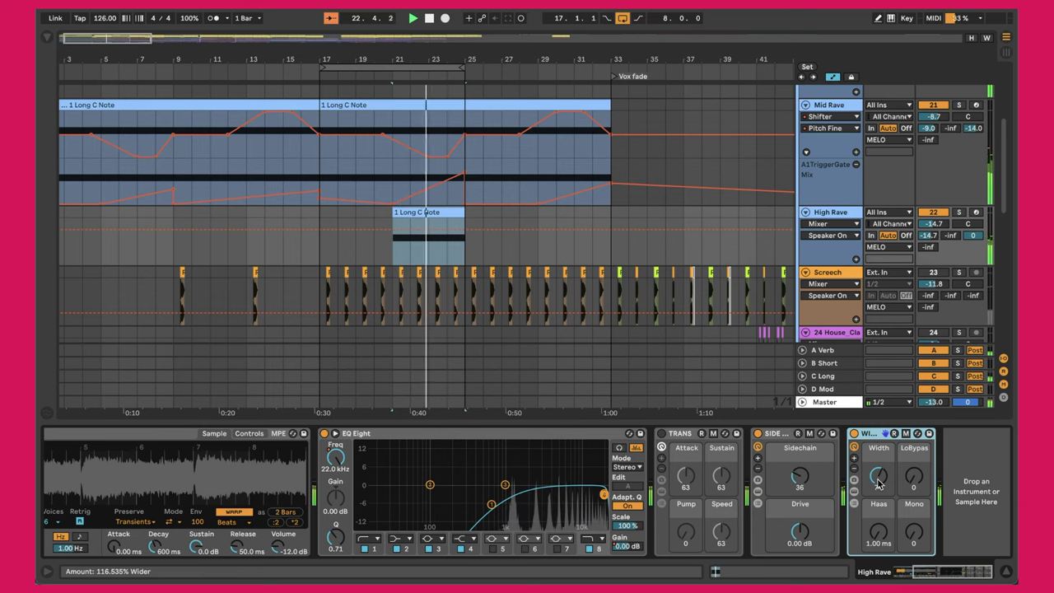
- Activate the Screech track and show its repeating clips from bar 17 up close
scroll(775, 240, "down", 2)
scroll(772, 240, "down", 3)
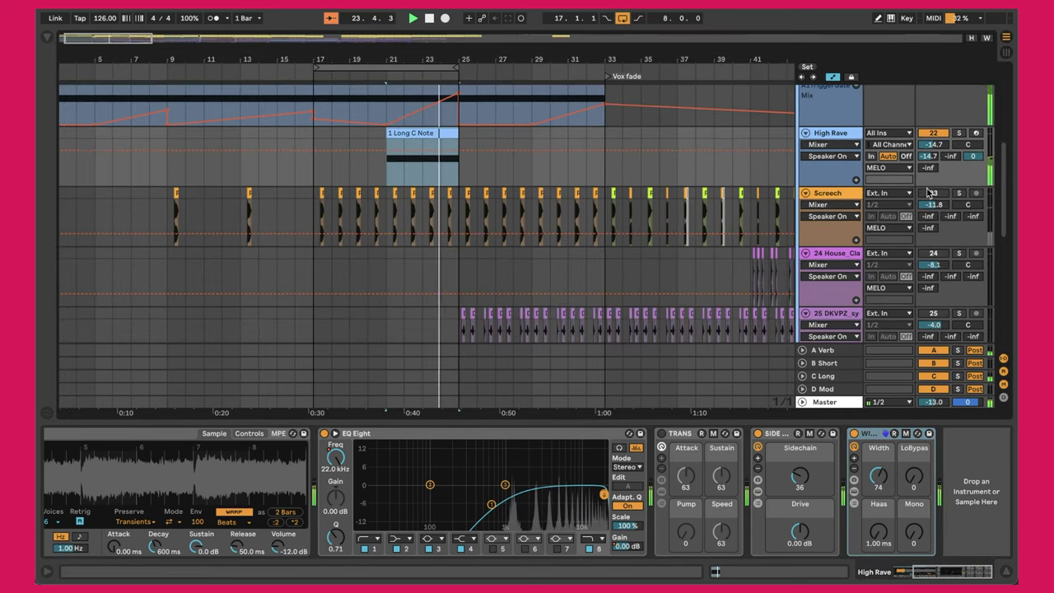
mouse_move(928, 205)
left_mouse_down()
mouse_move(928, 168)
mouse_move(928, 210)
left_mouse_up()
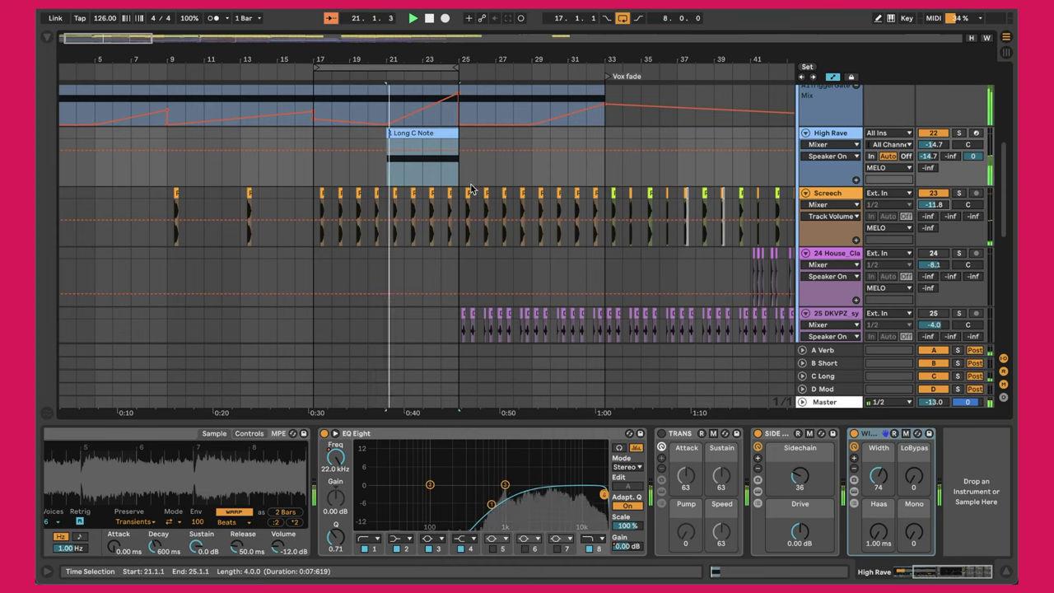
left_click_drag(313, 52, 310, 53)
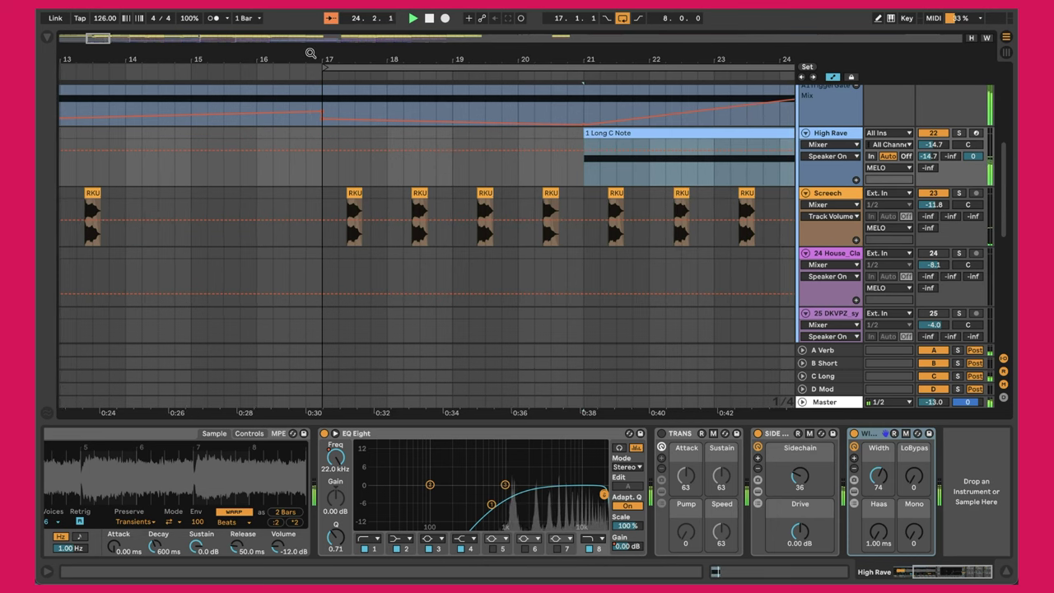
left_click(323, 55)
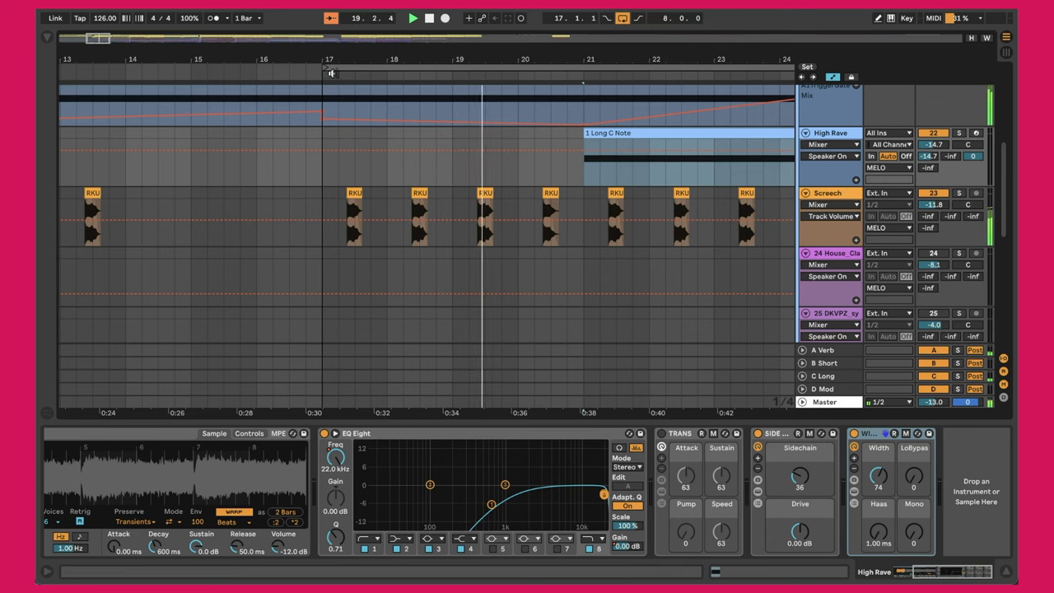
left_click_drag(330, 53, 334, 59)
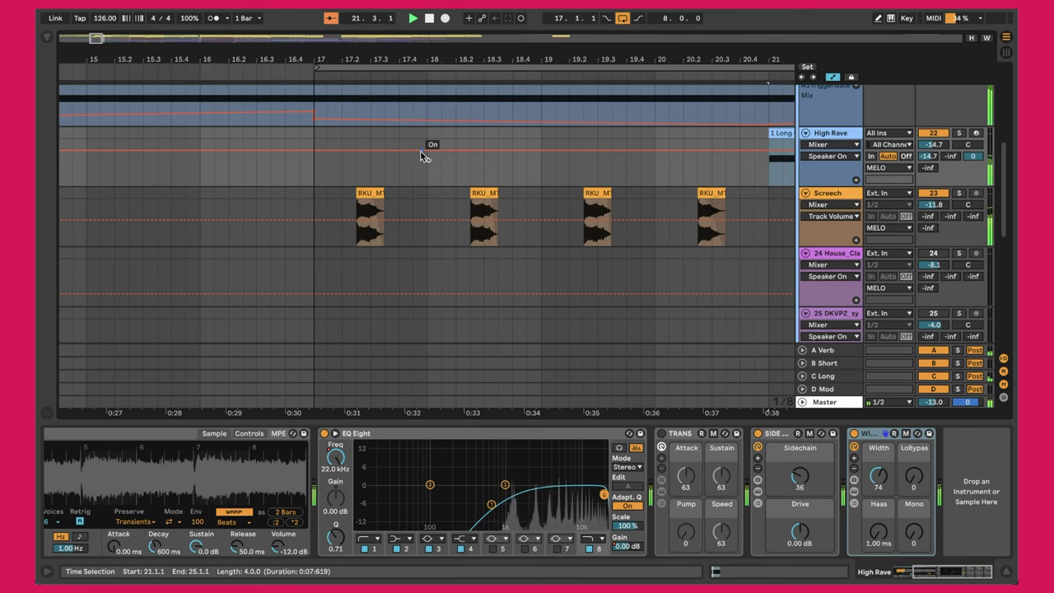
- Hide the automation lanes and inspect the Screech track's EQ Eight curve and the Attack setting in its TRANS rack
left_click(369, 214)
left_click(376, 213)
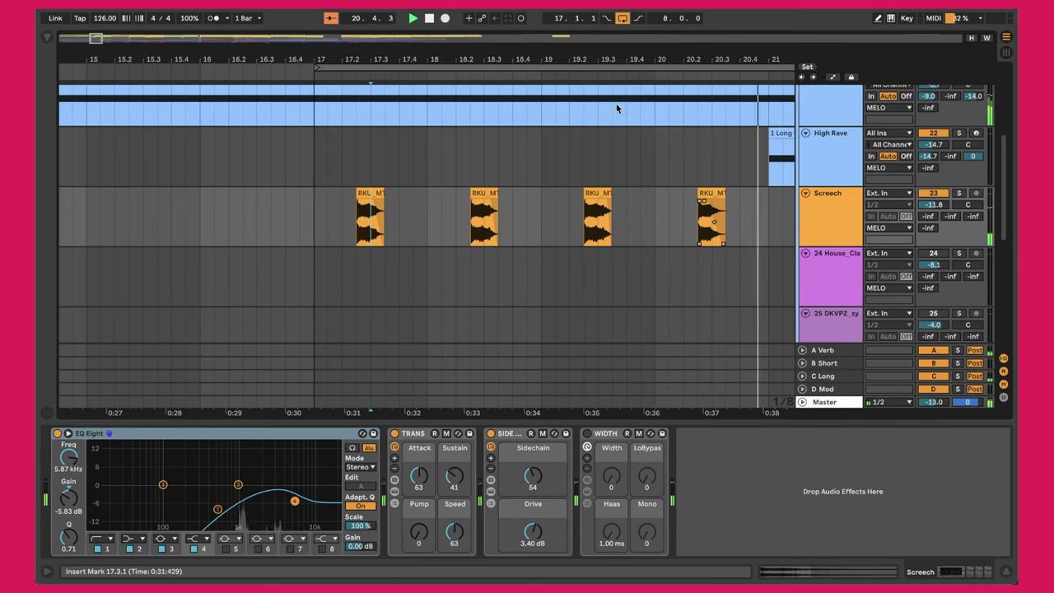
key("minus")
left_click_drag(259, 57, 325, 57)
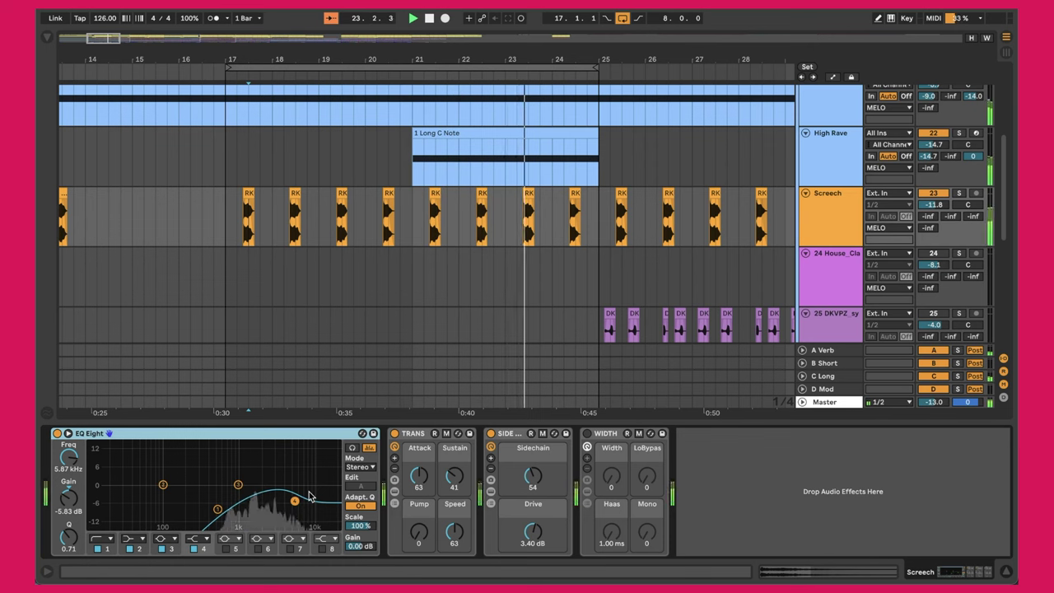
left_click(416, 482)
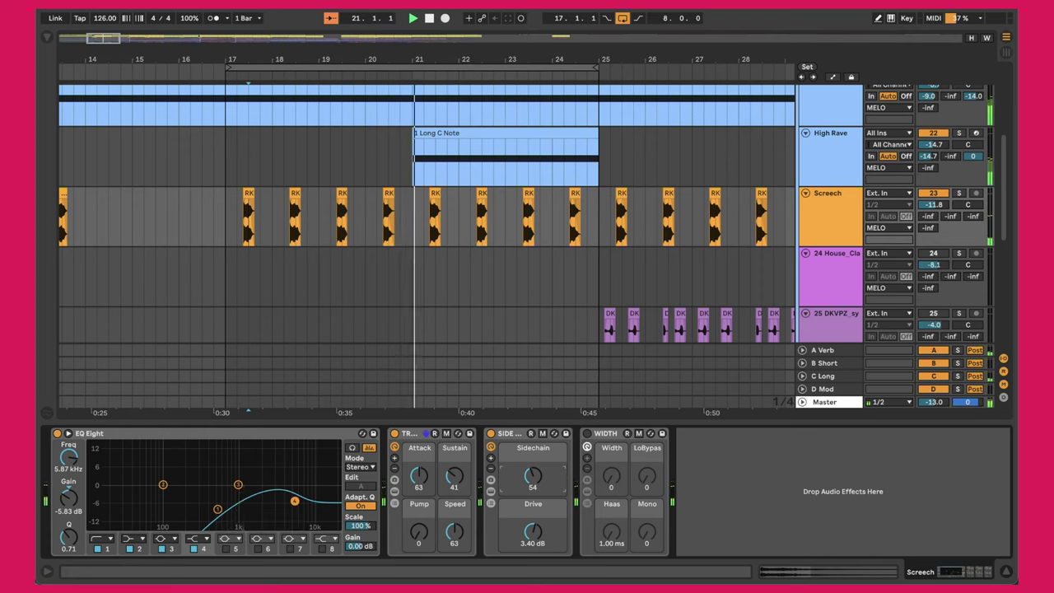
- Move the playback loop to the eight bars from bar 41 to bar 49
left_click_drag(462, 54, 463, 43)
scroll(465, 170, "down", 5)
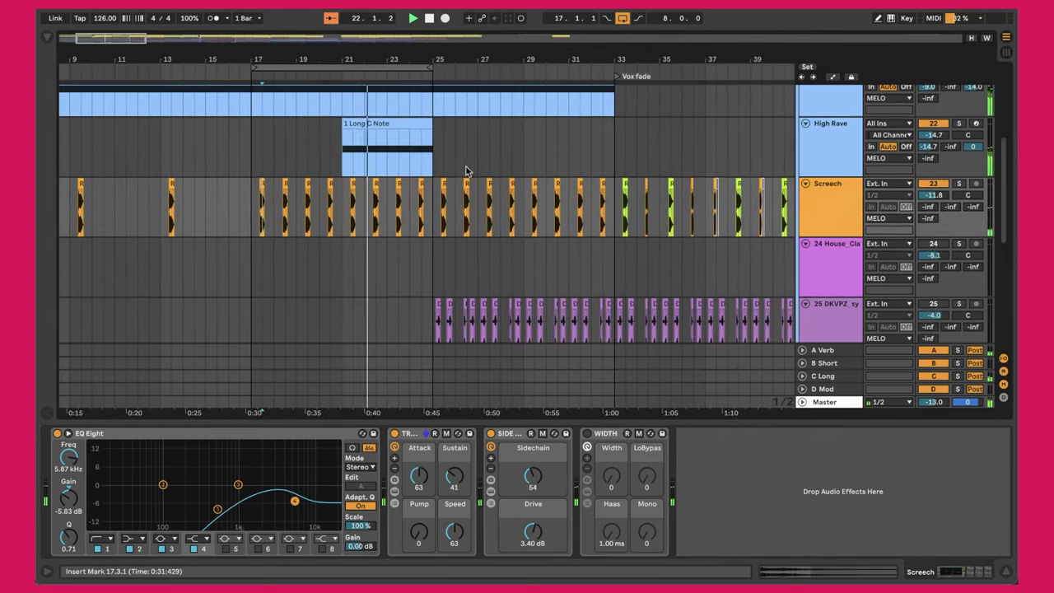
scroll(350, 56, "down", 5)
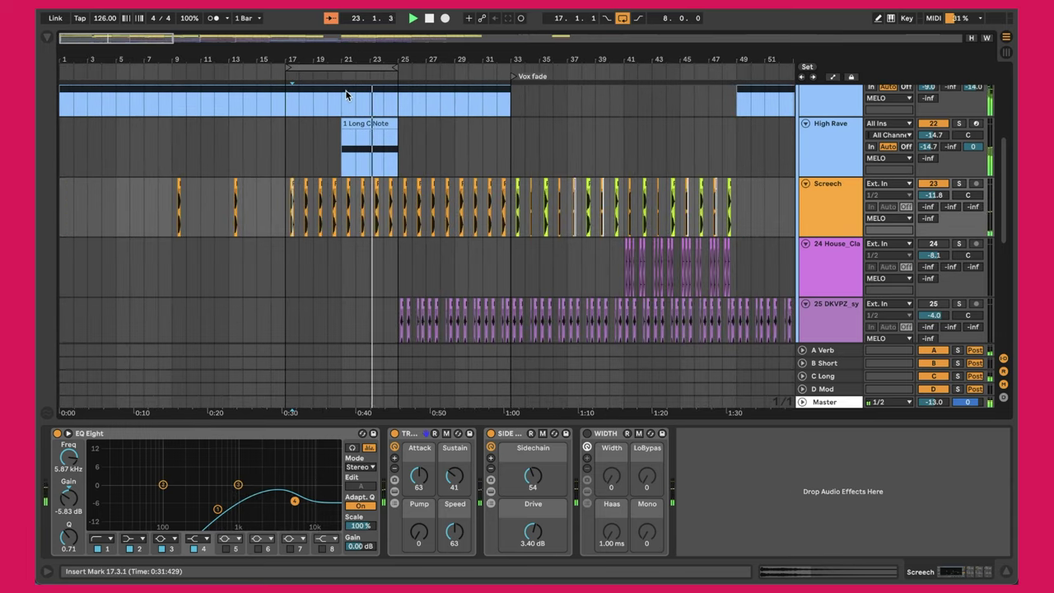
left_click_drag(354, 68, 701, 77)
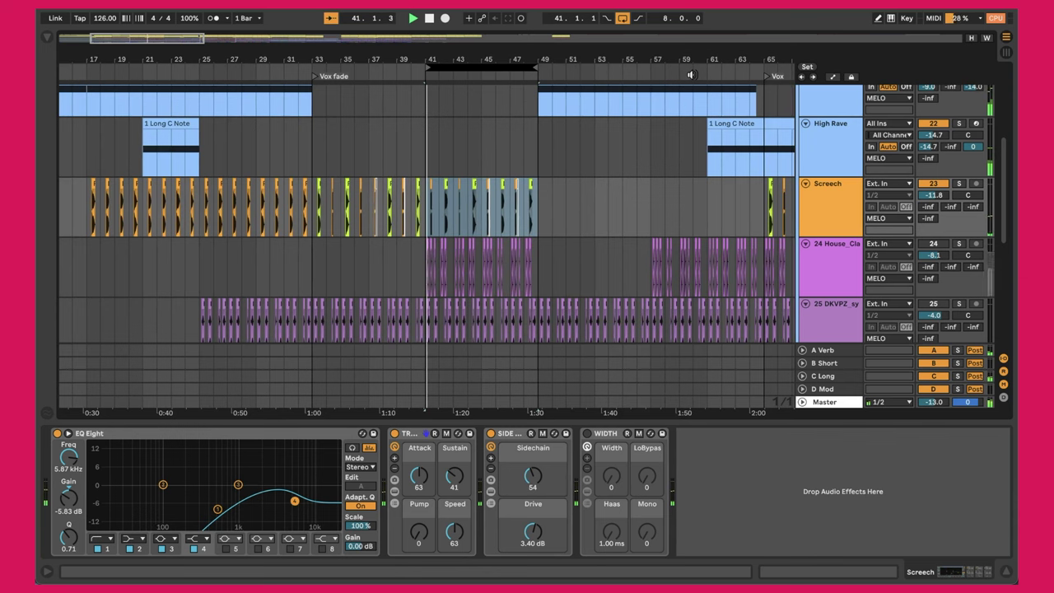
- Activate the 24 House_Clave track, audition its pattern from bar 41 at 6.0 dB, and restore its volume to -8.1 dB
left_click(843, 266)
left_click_drag(937, 268, 941, 258)
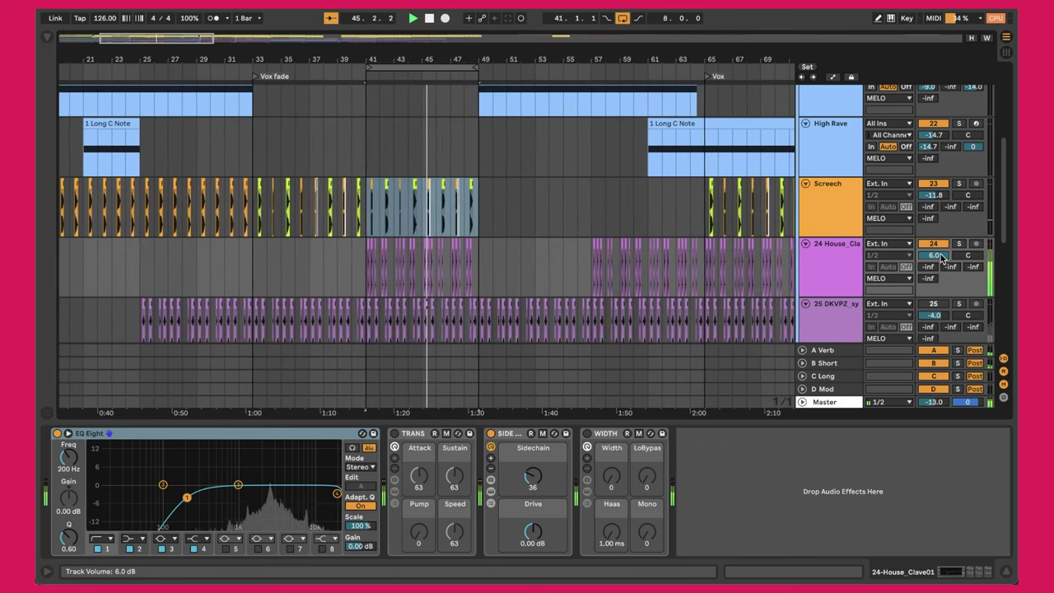
key("super+z")
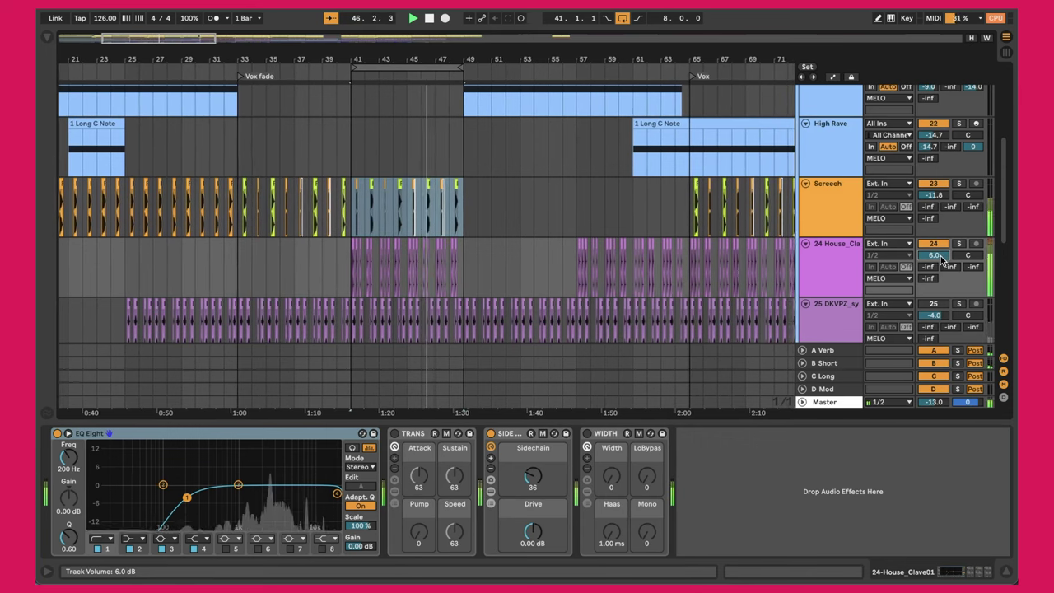
left_click_drag(348, 50, 352, 173)
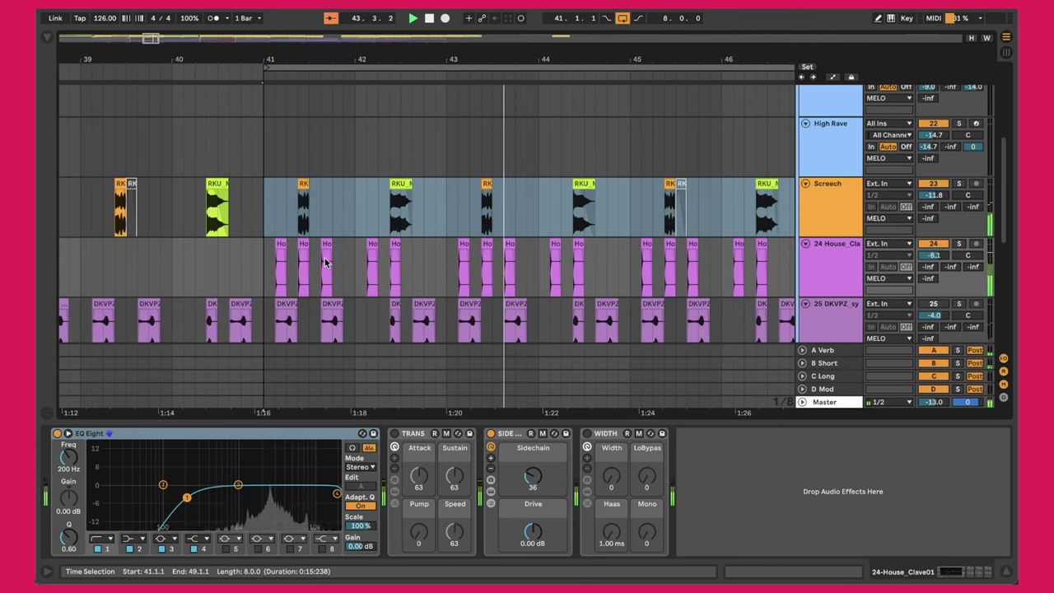
left_click(931, 256)
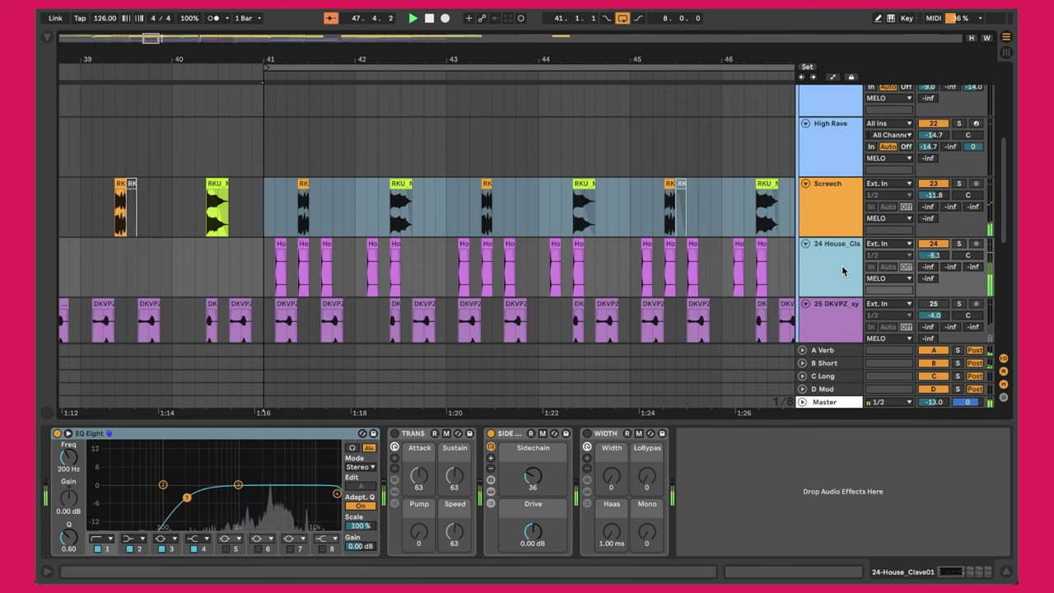
left_click(841, 265)
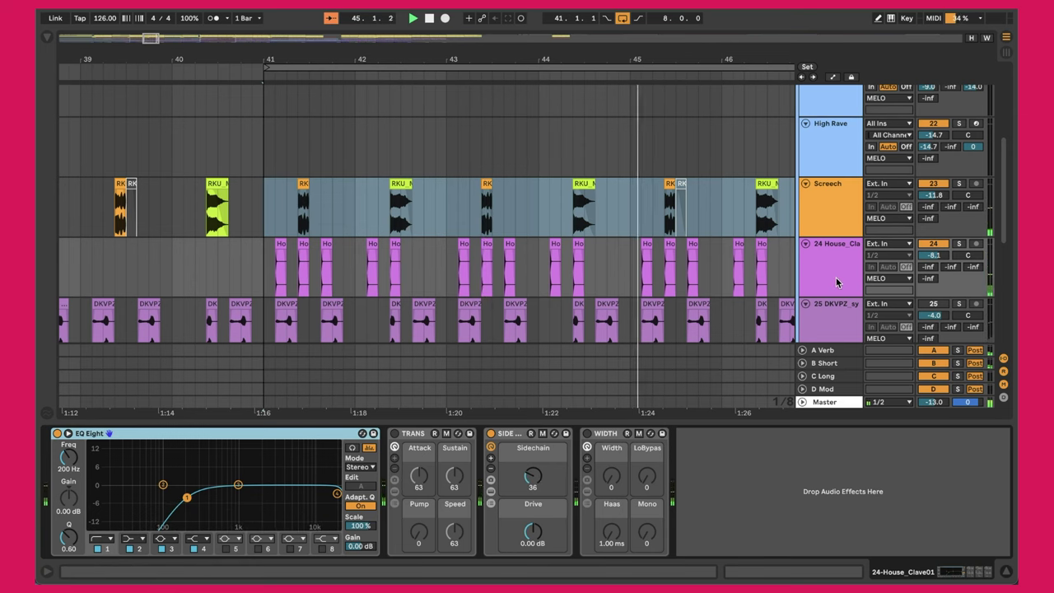
- Activate the 25 DKVPZ synth track, audition it at 6.0 dB, and return its volume to -4.0 dB
scroll(836, 280, "down", 2)
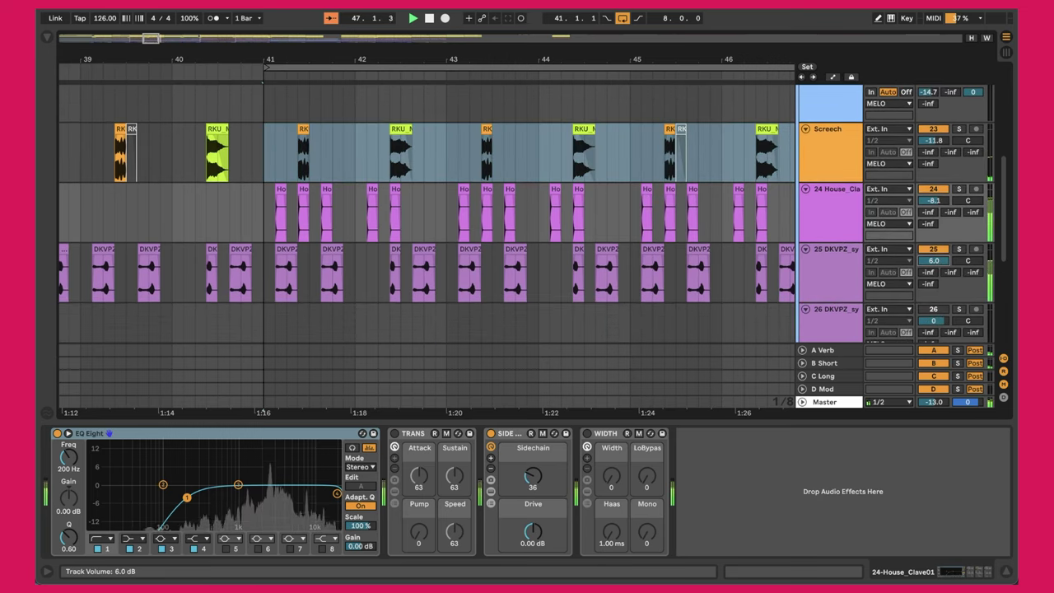
left_click_drag(934, 260, 934, 261)
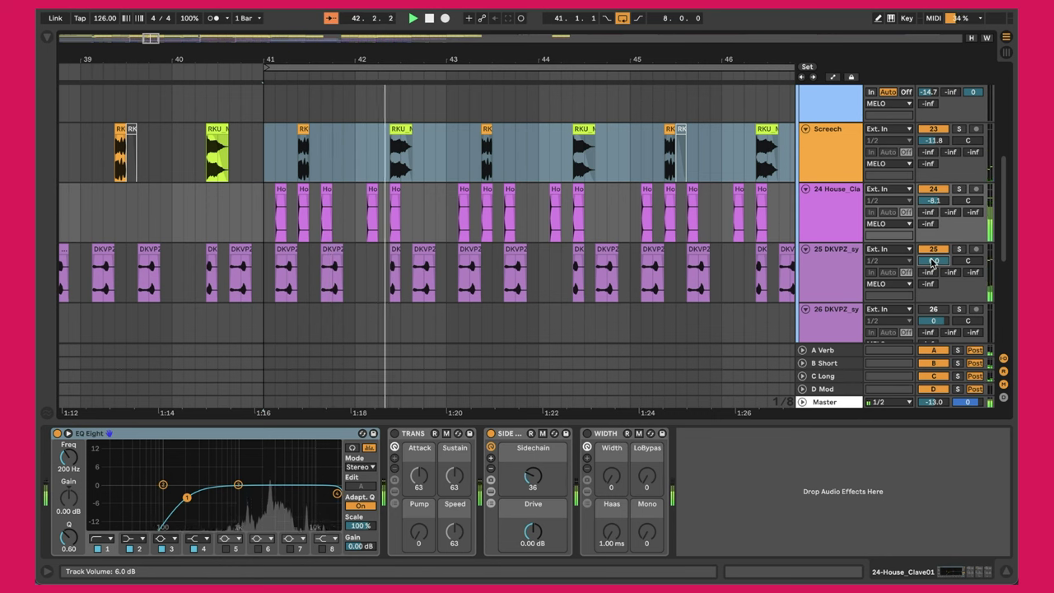
left_click_drag(933, 262, 932, 344)
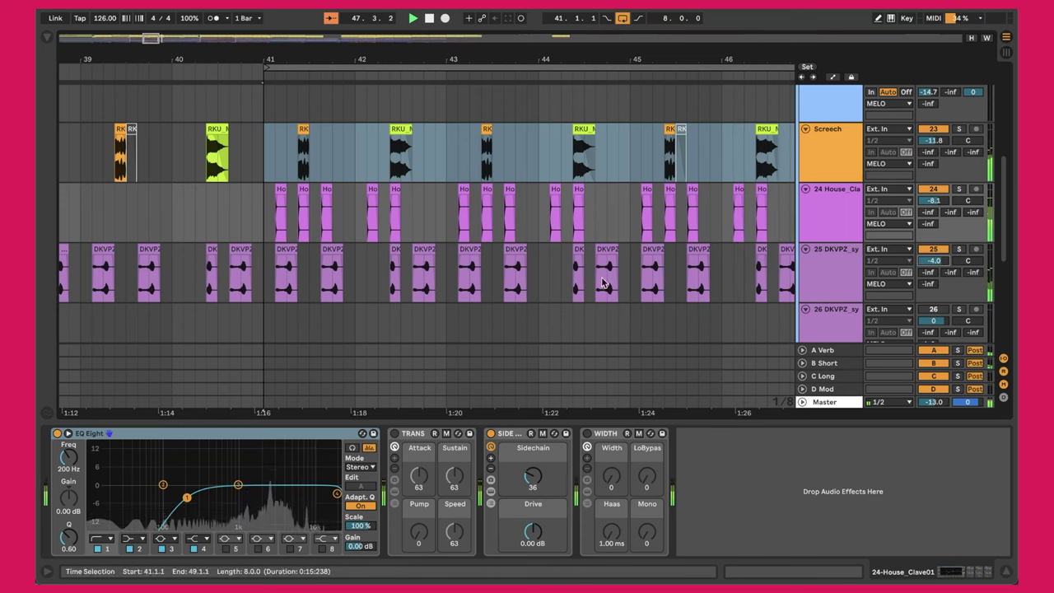
- Shorten the 25 DKVPZ track's first clip in bar 41 to span 41.1.3 to 41.2.1
left_click_drag(293, 248, 633, 270)
key("ctrl+z")
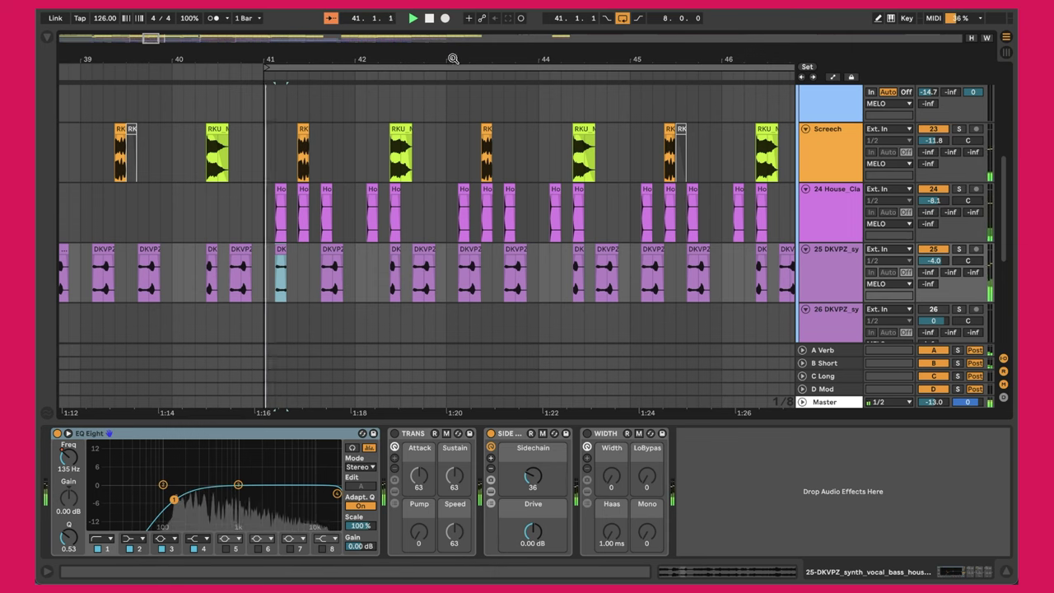
left_click_drag(453, 59, 455, 41)
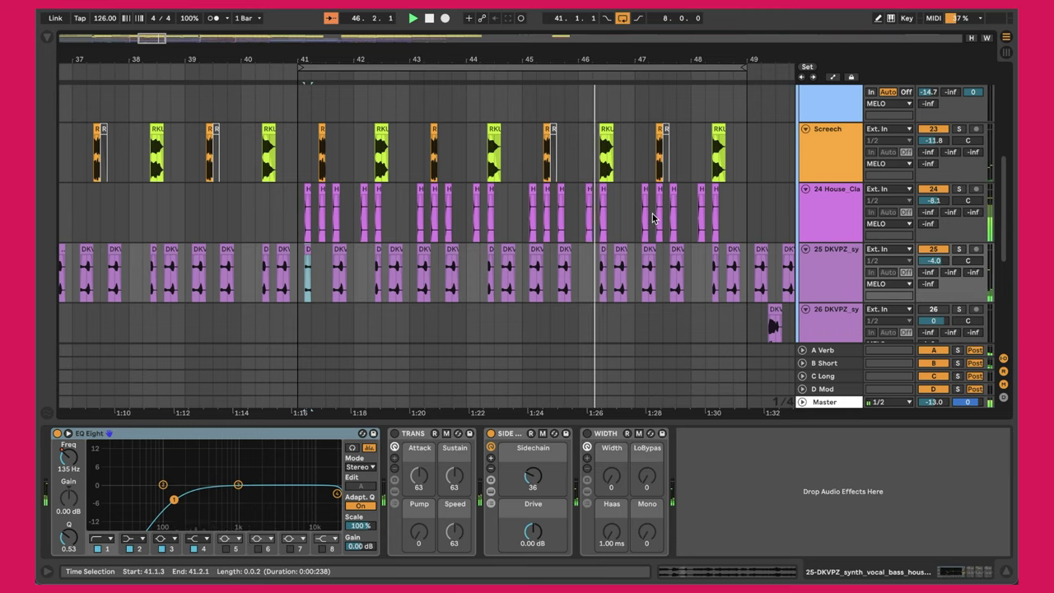
- Look over the remaining melody tracks, from the second DKVPZ synth and Bridge down to the VOX and FX groups
scroll(652, 218, "down", 5)
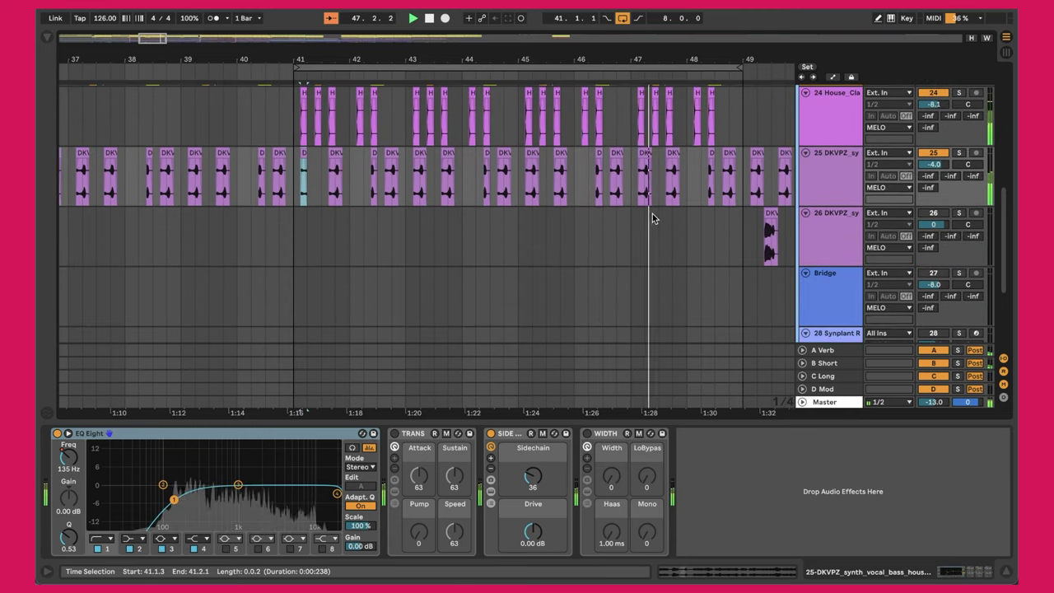
scroll(653, 218, "down", 4)
scroll(652, 217, "up", 5)
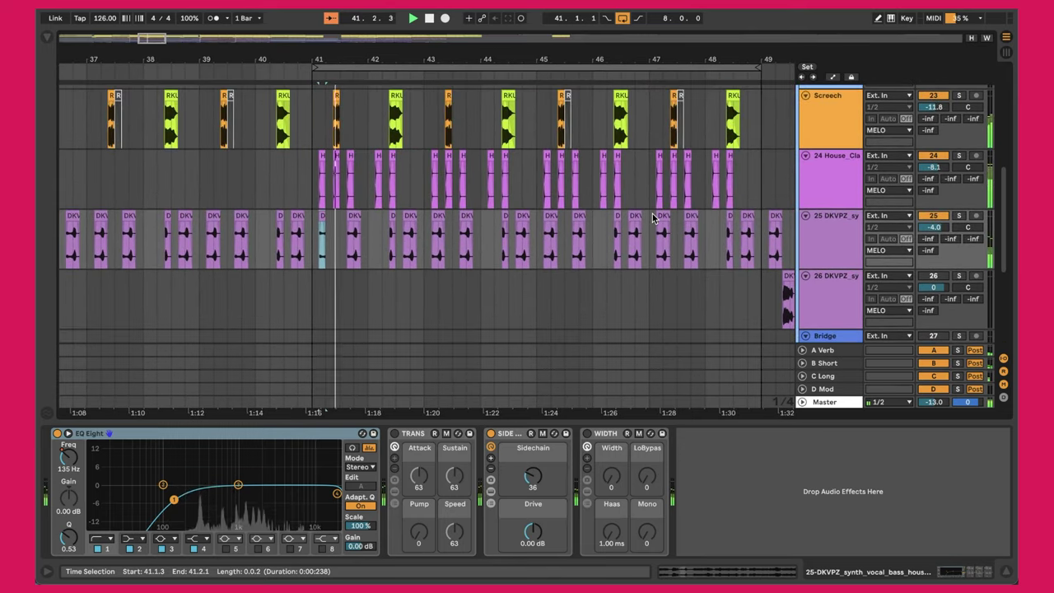
scroll(652, 217, "up", 1)
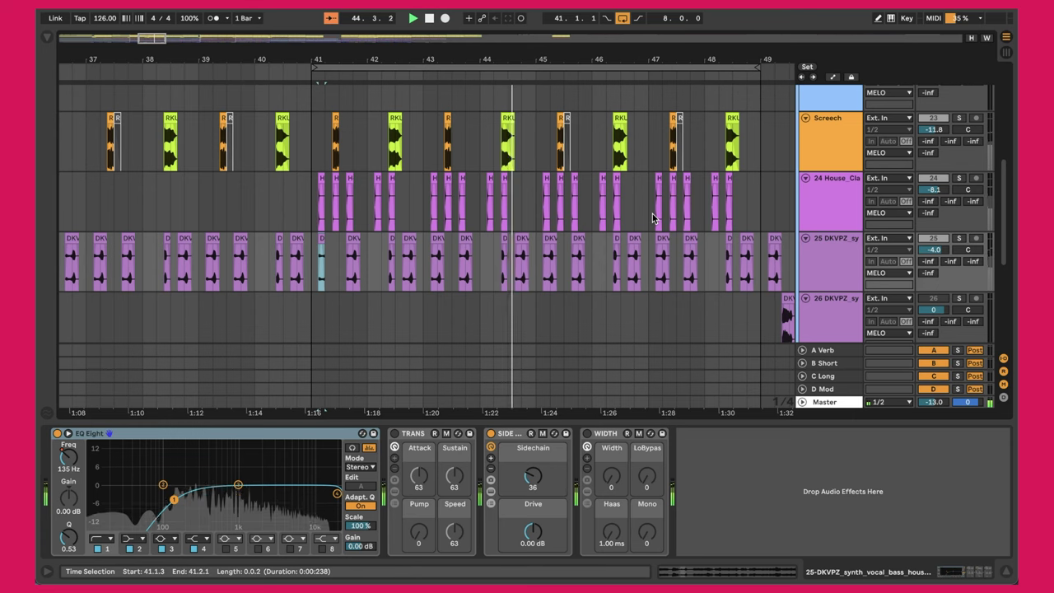
scroll(652, 217, "down", 8)
scroll(652, 215, "down", 2)
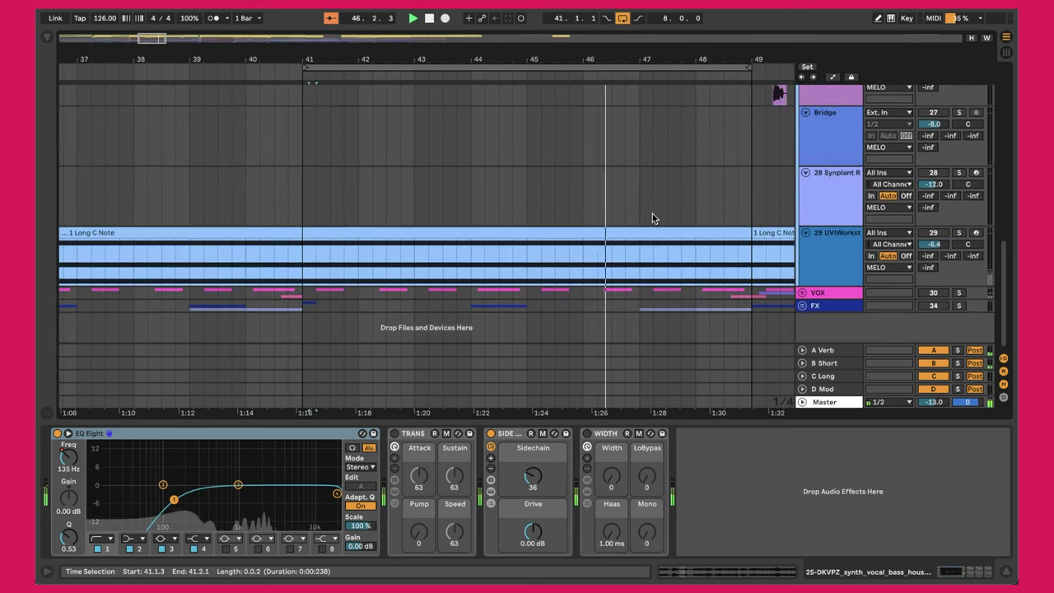
- Unfold and activate the VOX group with only its main VOX track on, deactivating V- Drop It and V-Feel
left_click(804, 293)
scroll(642, 204, "down", 7)
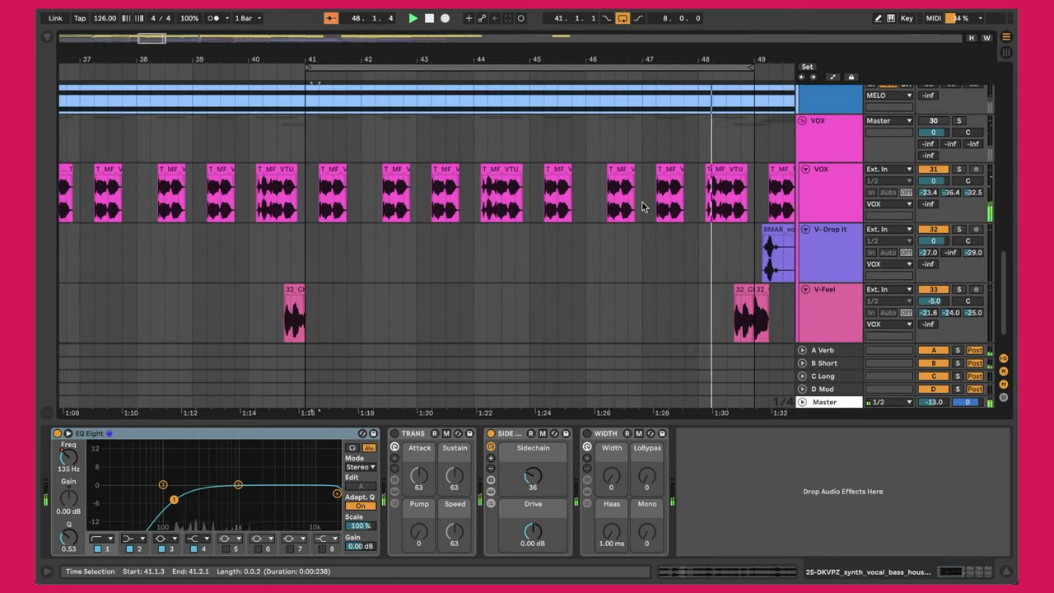
left_click(933, 229)
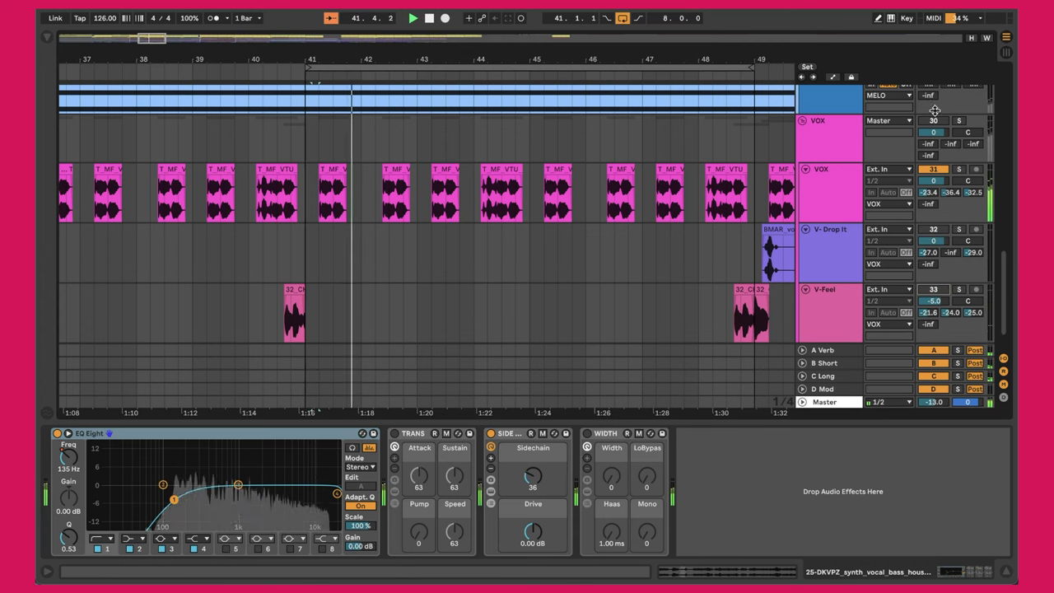
left_click(807, 146)
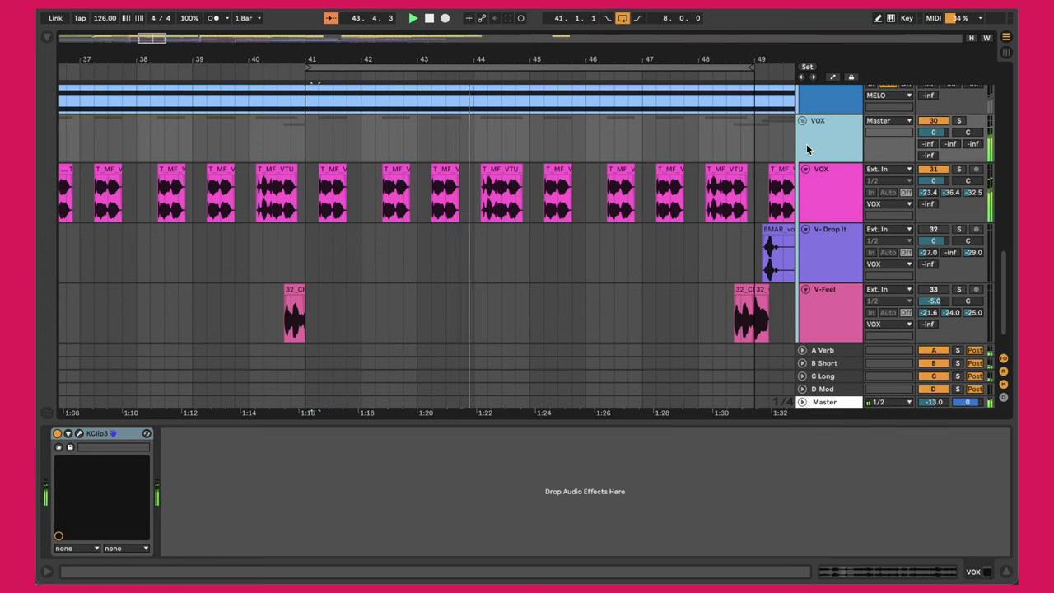
- Audition the main VOX track at 6.0 dB, return its volume to 0, and examine its Nectar 3, LFO and EQ Eight chain
left_click_drag(928, 183, 928, 157)
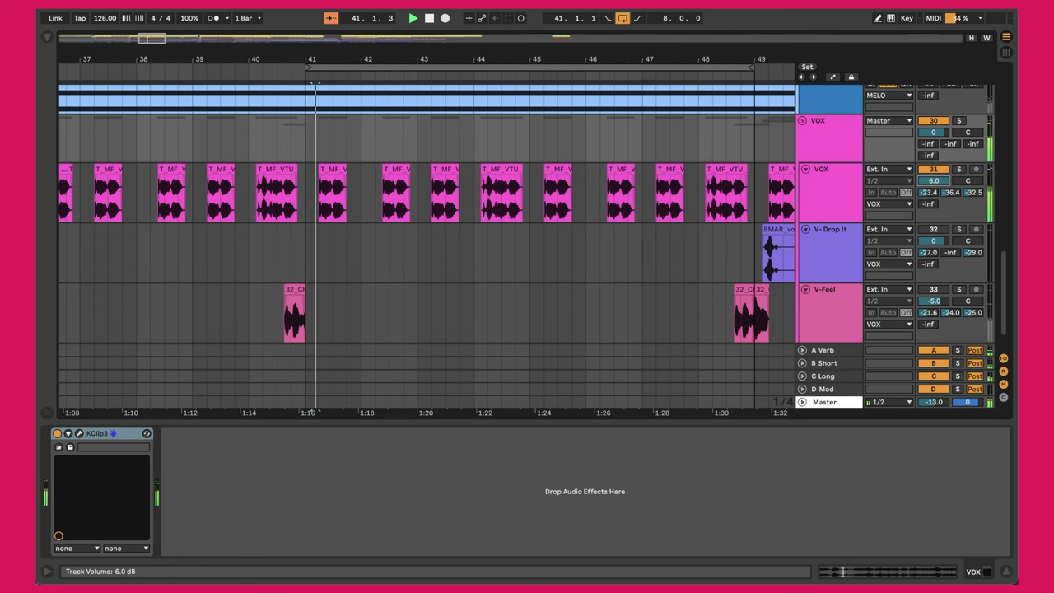
left_click_drag(503, 55, 504, 48)
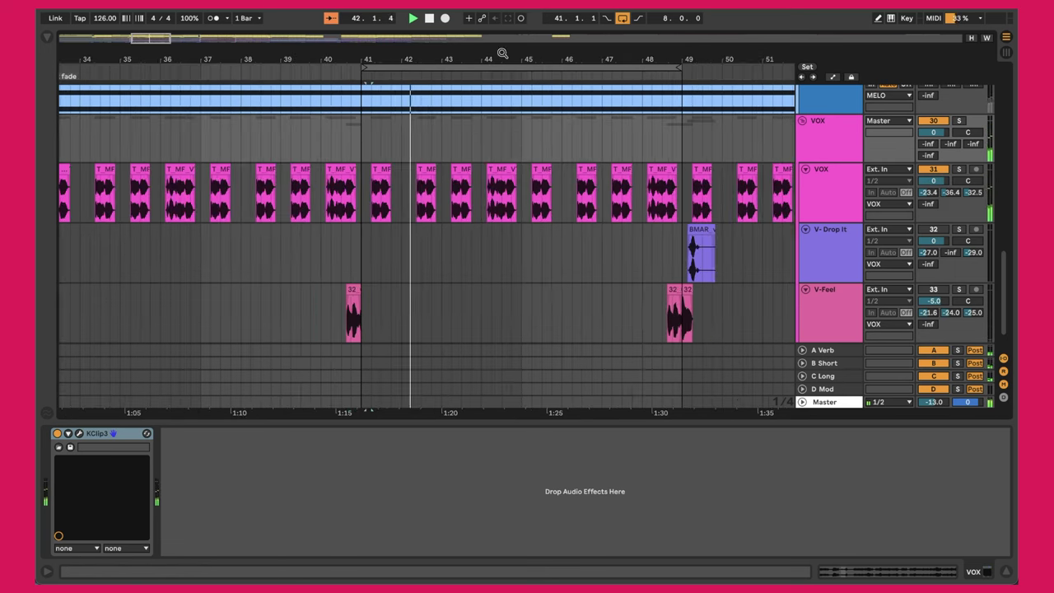
left_click(812, 190)
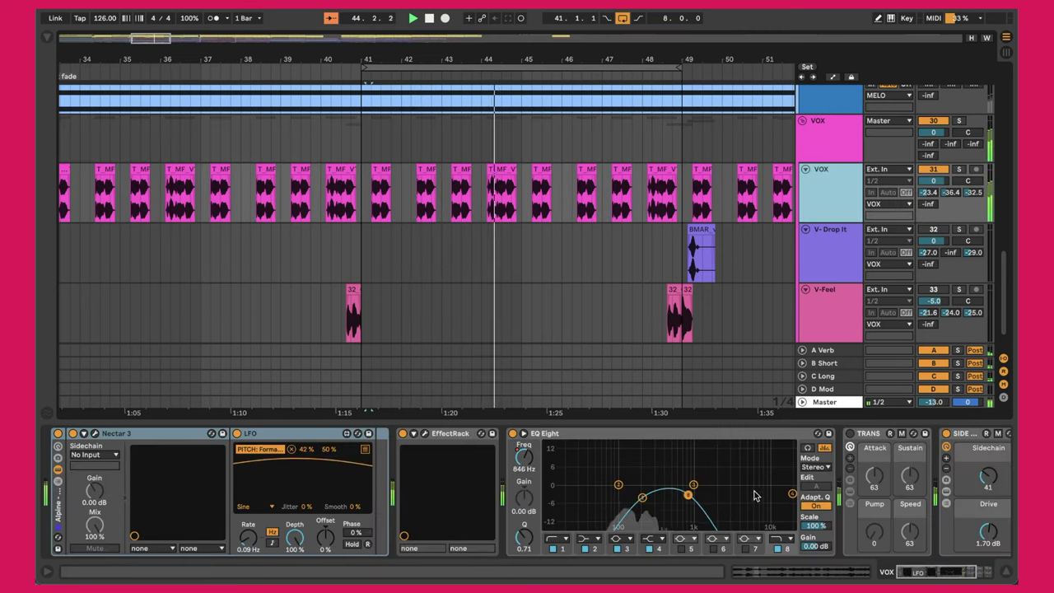
scroll(518, 122, "right", 6)
- Move the playback loop to the eight bars from bar 49 to bar 57
left_click_drag(290, 64, 609, 66)
left_click(610, 66)
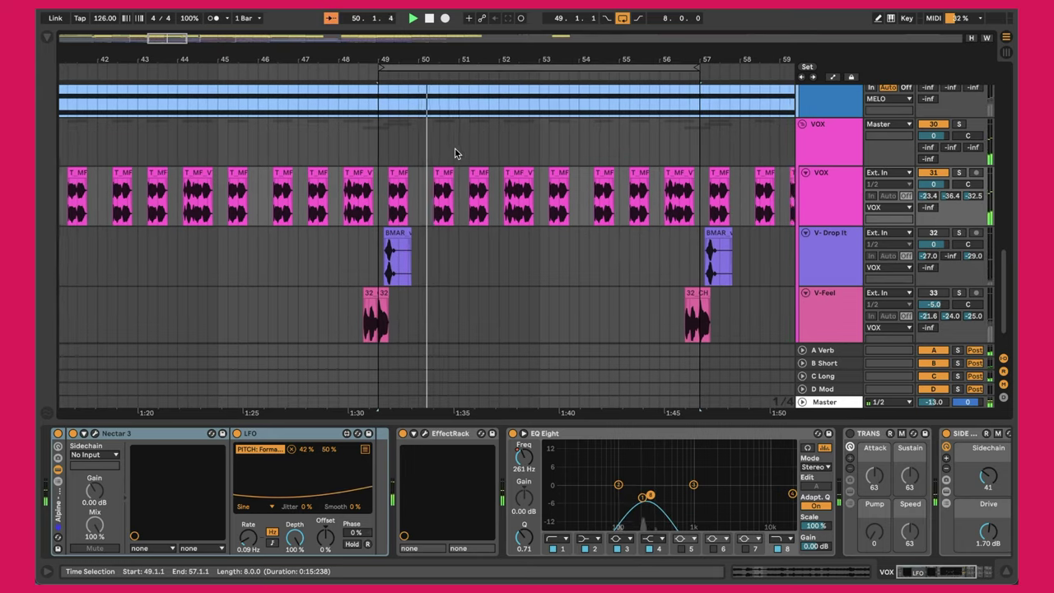
- Move the playback loop to the eight bars from bar 73 to bar 81
scroll(576, 152, "right", 3)
left_click(605, 151)
scroll(605, 152, "right", 2)
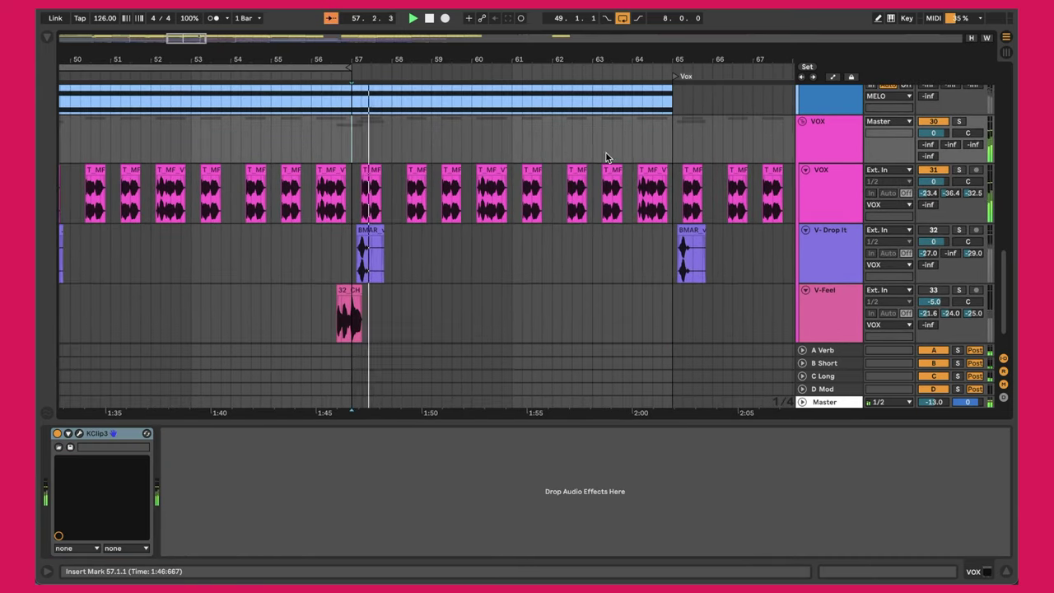
left_click(668, 143)
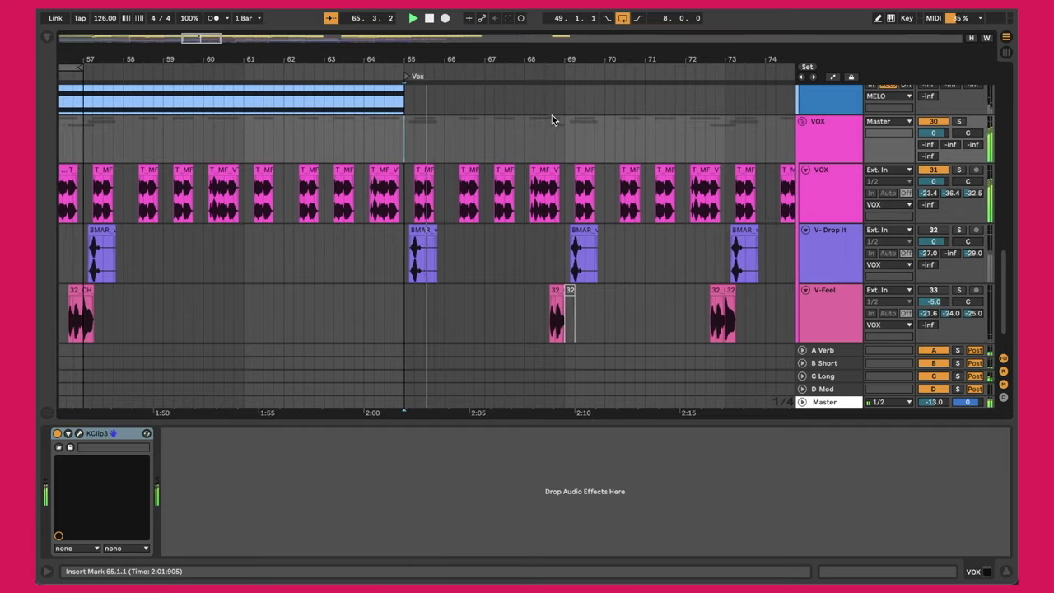
scroll(548, 107, "down", 5)
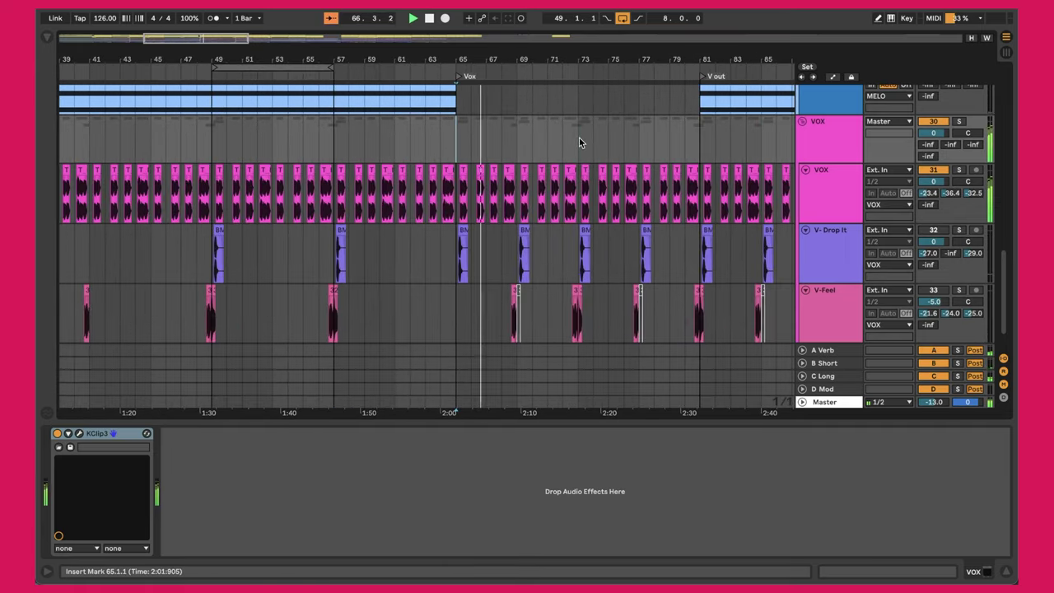
left_click(579, 136)
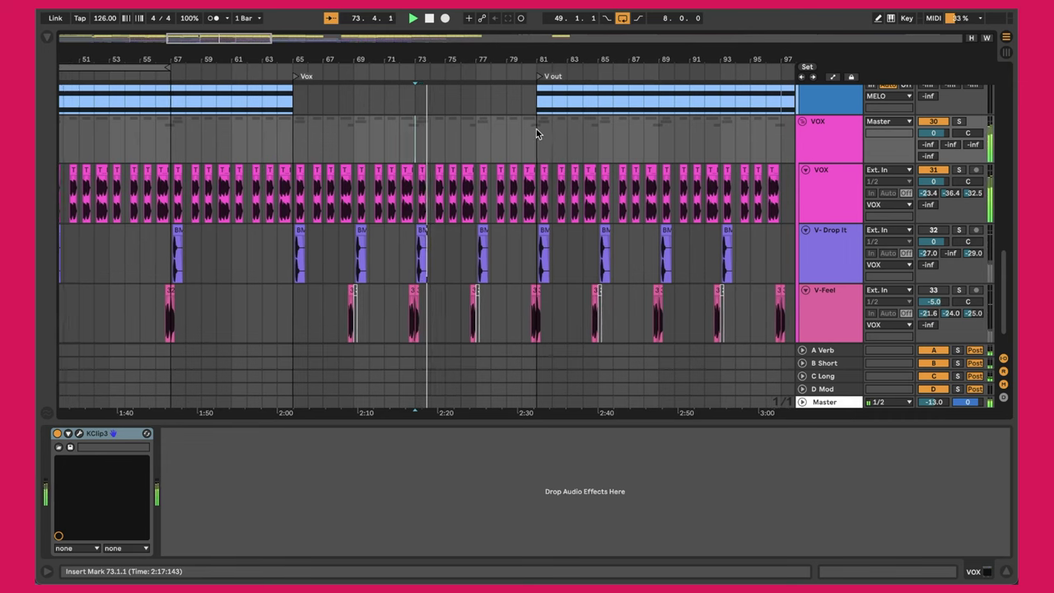
left_click(521, 131, "shift")
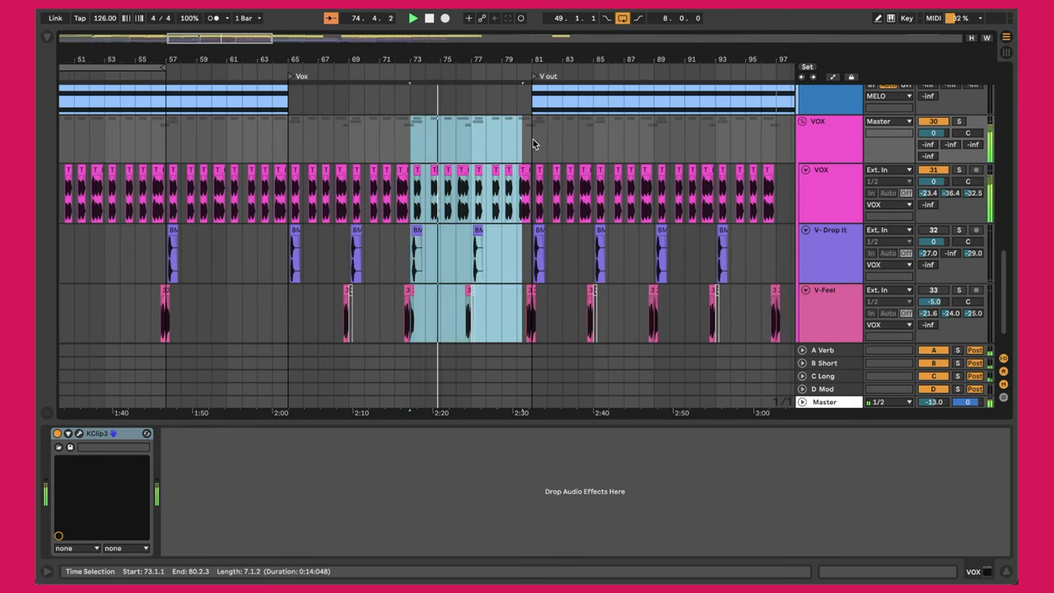
left_click(532, 144, "shift")
key("ctrl+l")
scroll(531, 142, "up", 5)
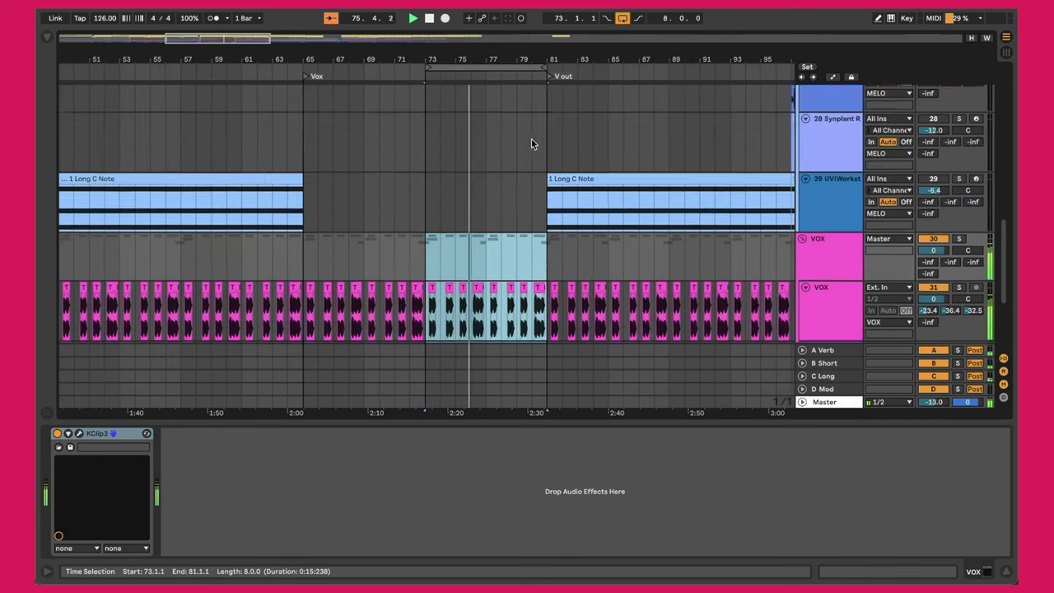
- Examine the main VOX track's clips within the looped section and its Nectar 3 and LFO devices
scroll(531, 141, "down", 8)
left_click(560, 140)
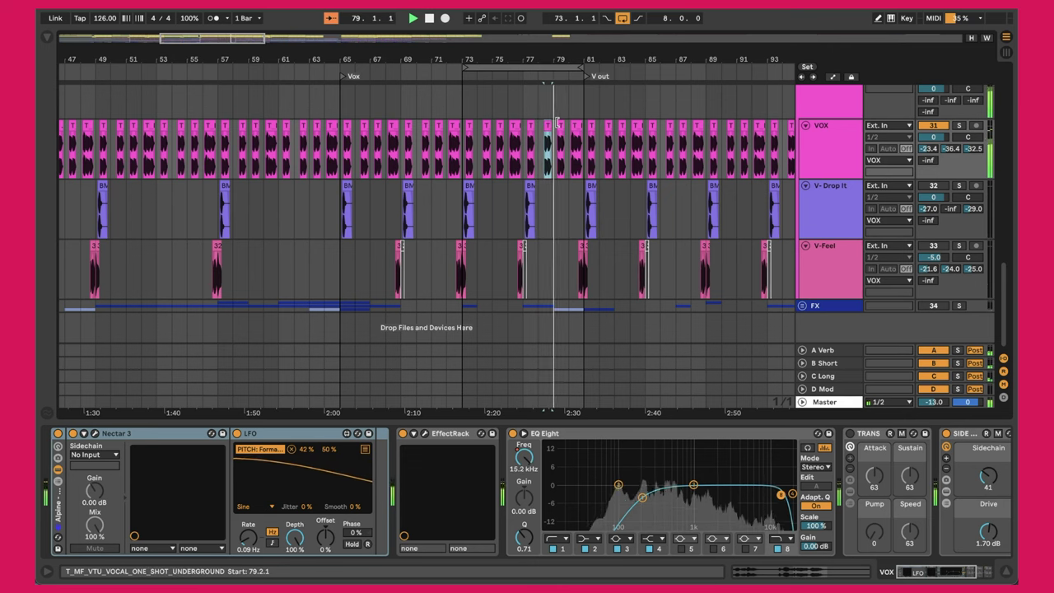
left_click_drag(484, 53, 663, 154)
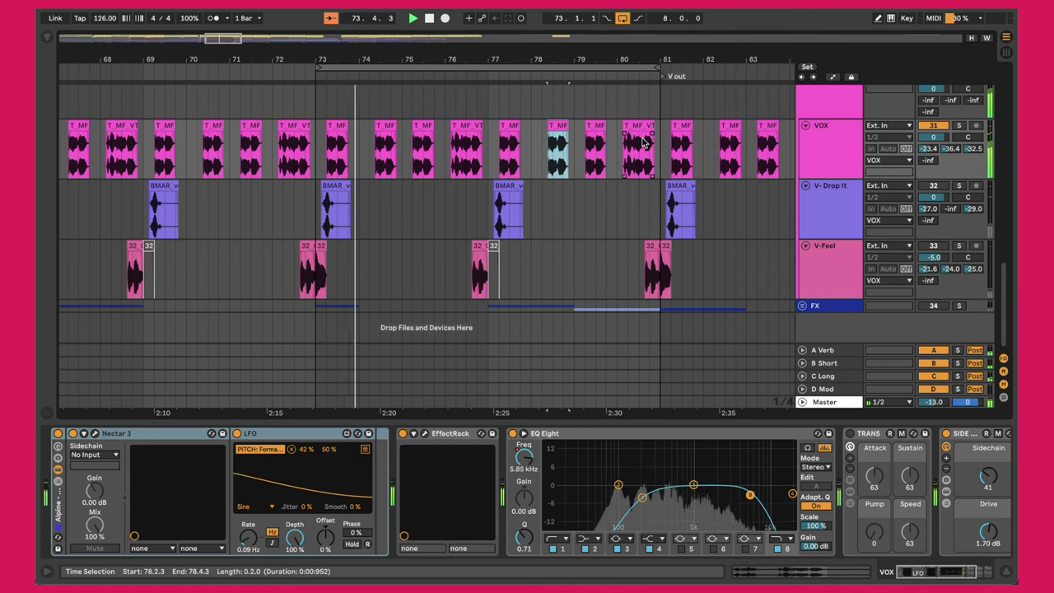
left_click(836, 146)
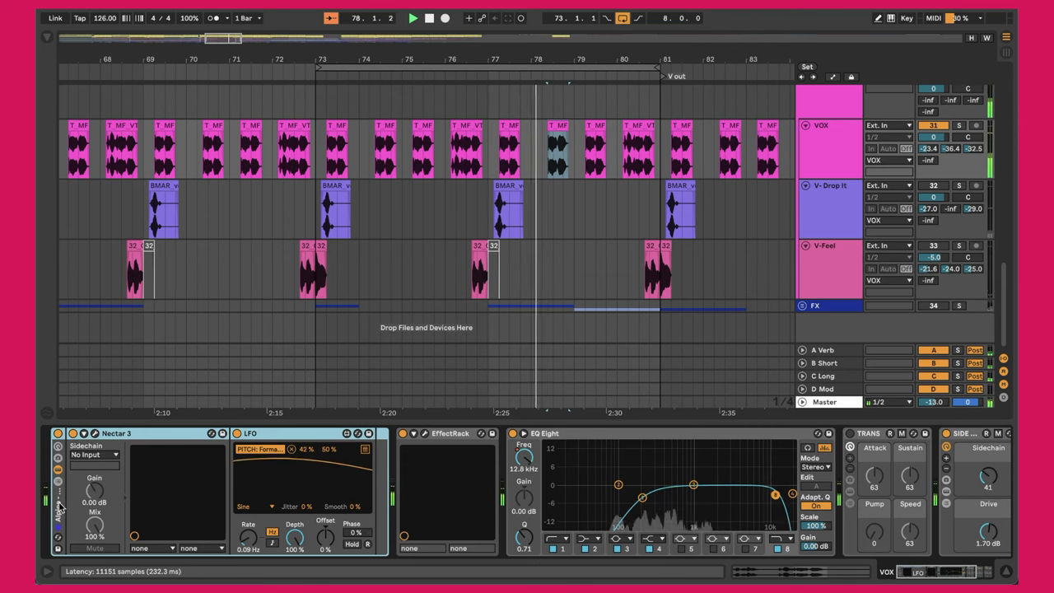
left_click(95, 433)
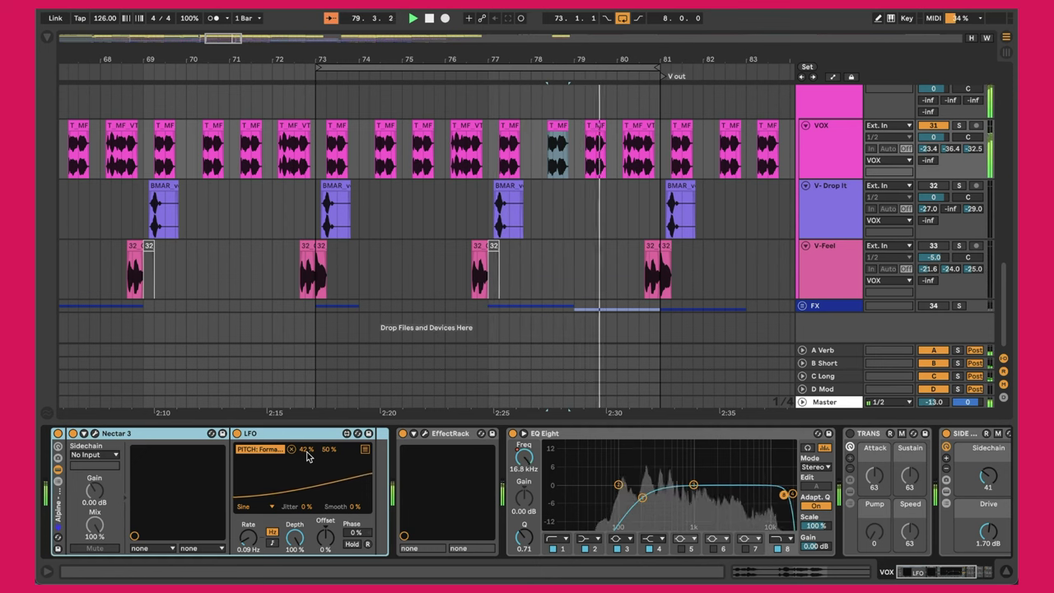
- Inspect the two FilterFreak modules in the VOX track's EffectRack plugin, closing its window when done
left_click(425, 434)
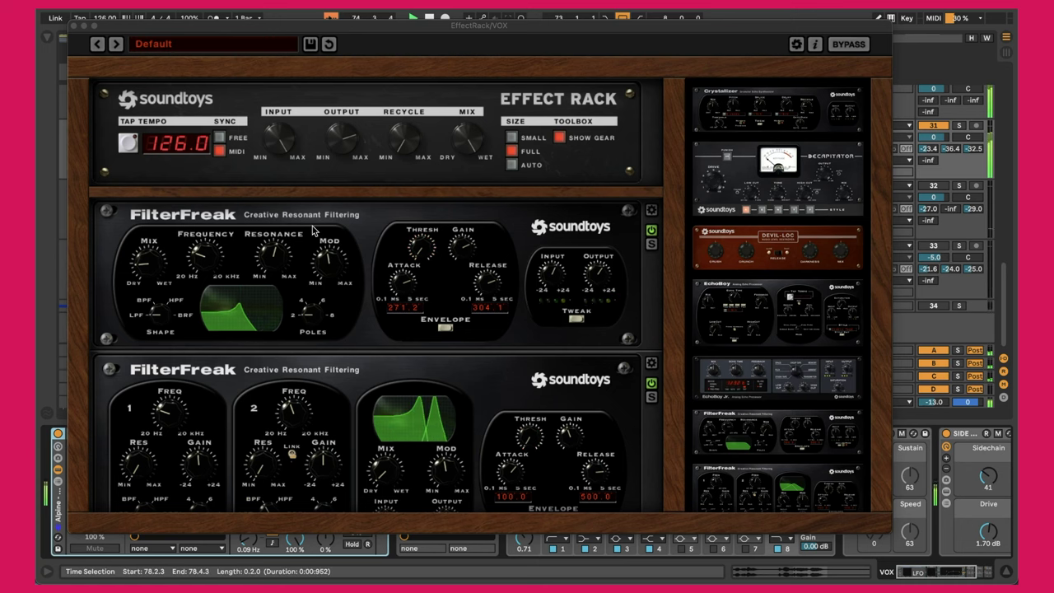
scroll(313, 231, "down", 1)
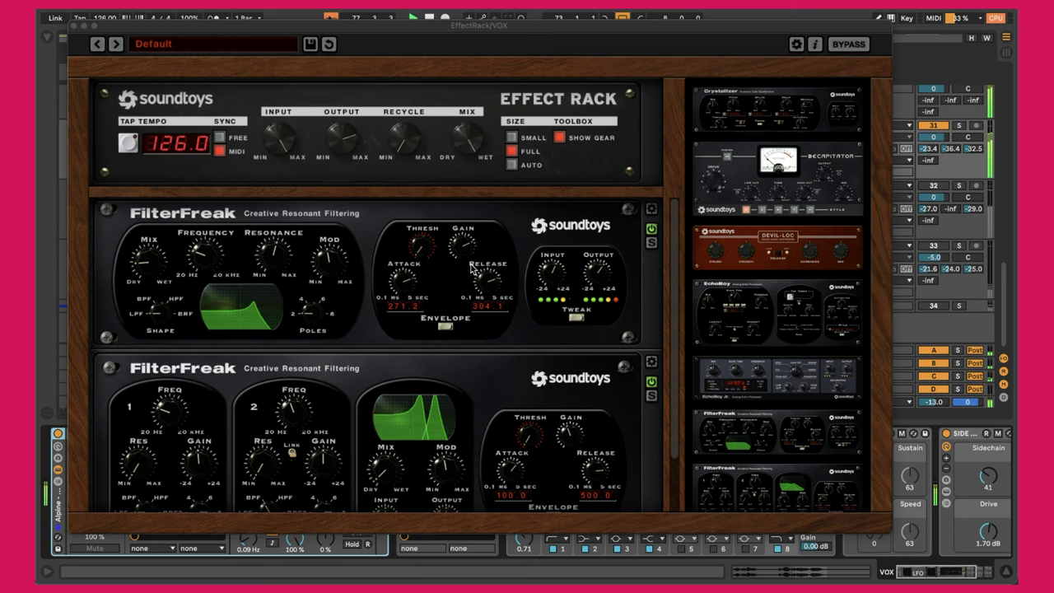
left_click(73, 26)
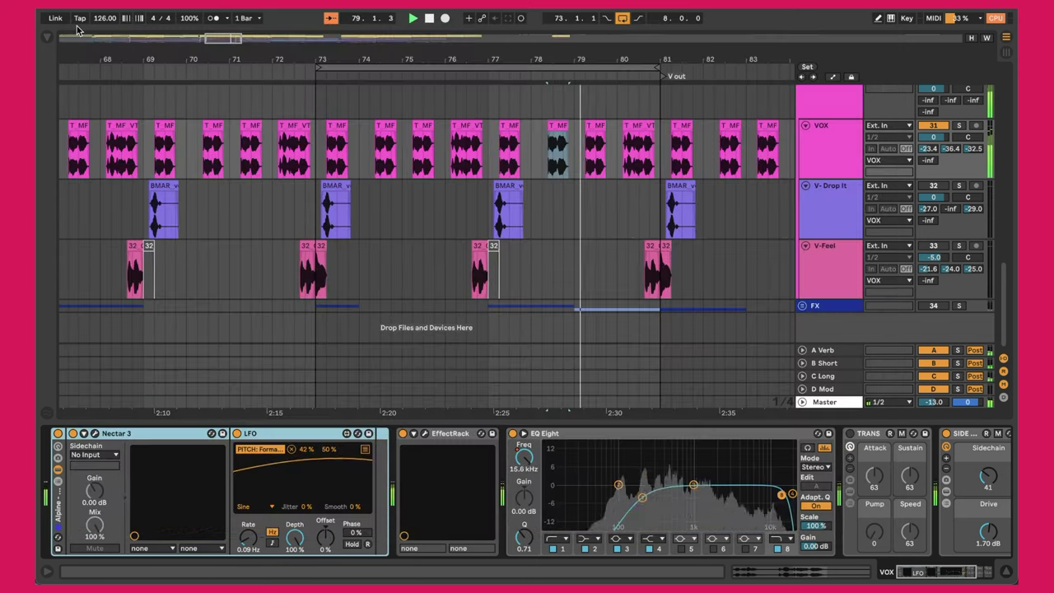
left_click(403, 433)
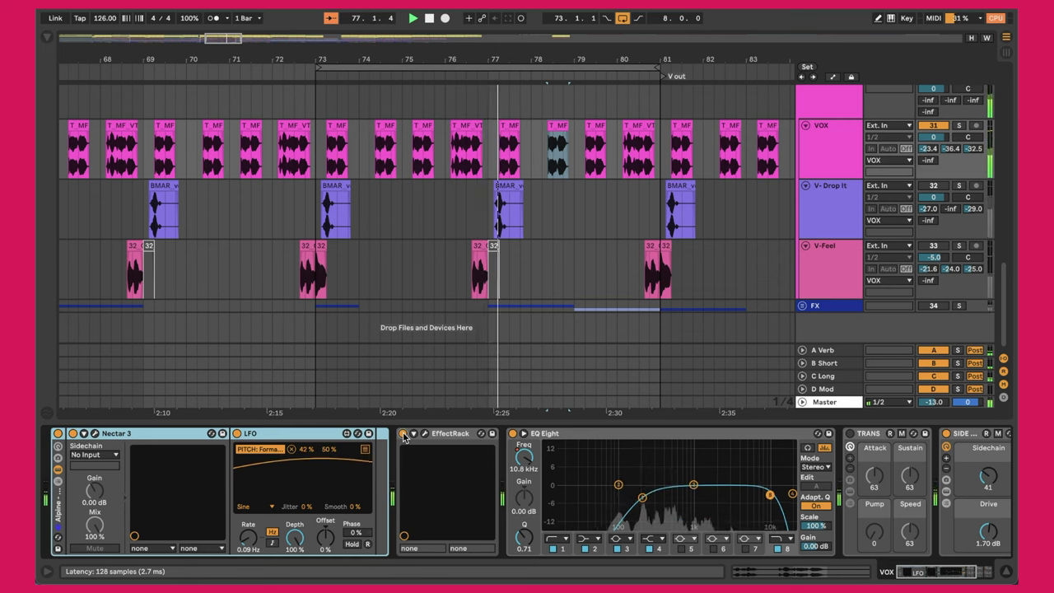
- Examine the EQ Eight curve and the sidechain rack at the end of the VOX track's device chain
scroll(459, 478, "right", 5)
scroll(458, 477, "right", 6)
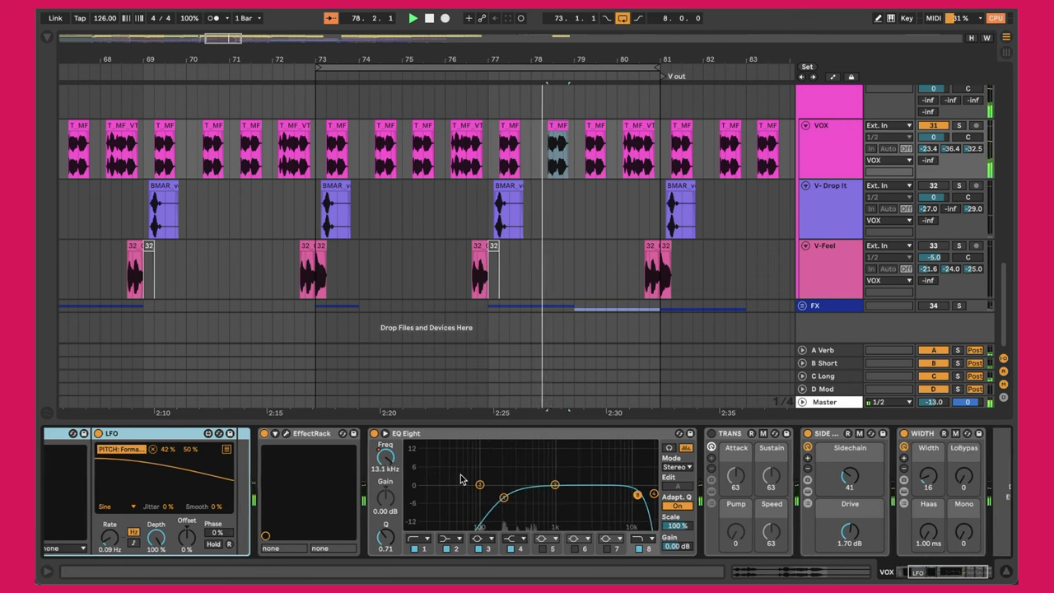
left_click(433, 428)
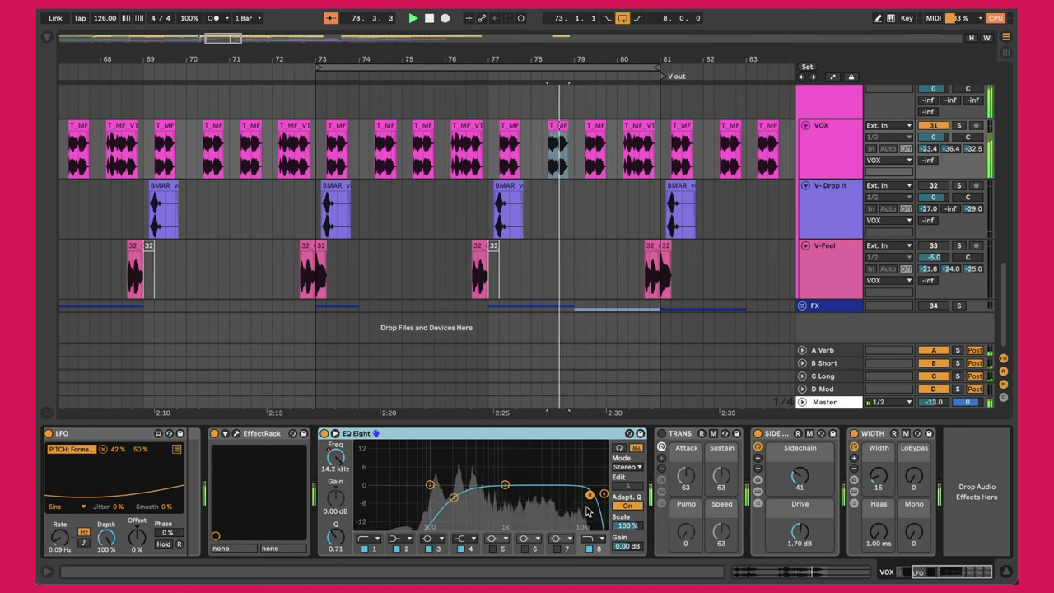
left_click(780, 434)
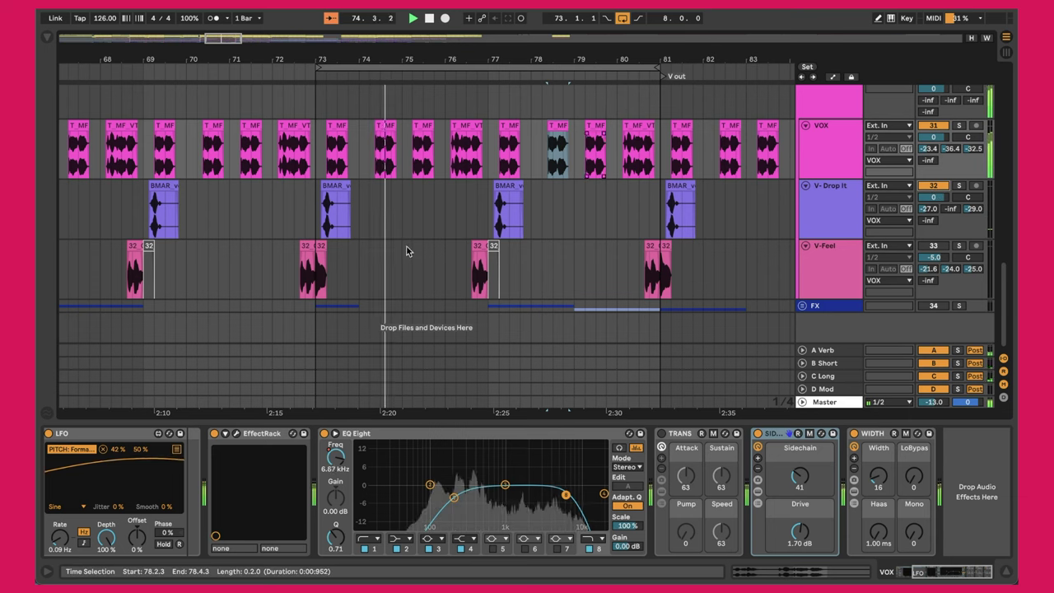
- Examine the placement of the V- Drop It clips across the loop and that track's effect chain
scroll(405, 249, "up", 1)
scroll(329, 191, "up", 6)
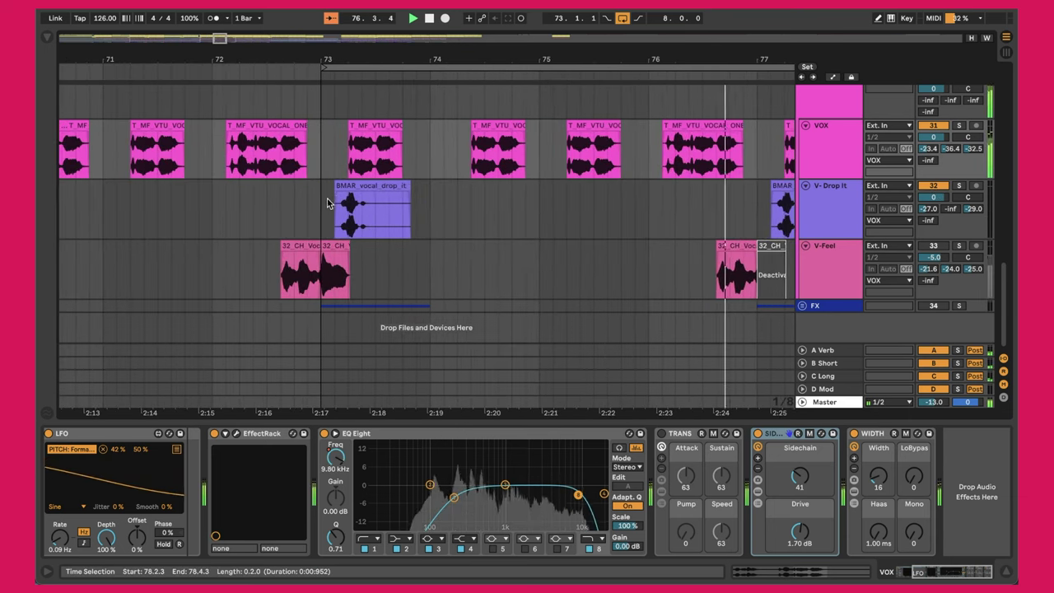
scroll(391, 220, "right", 1)
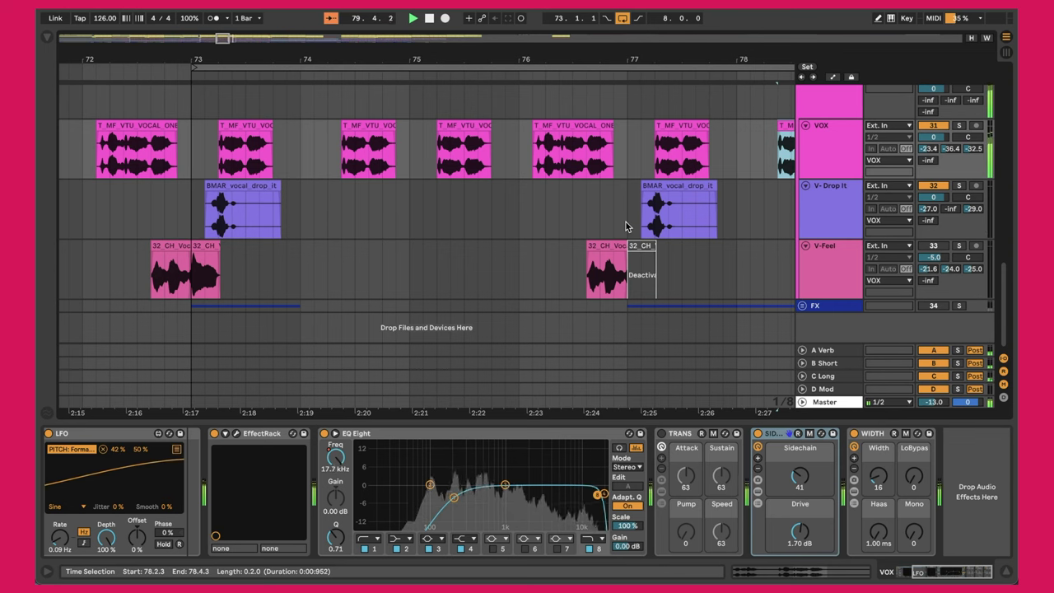
left_click(853, 201)
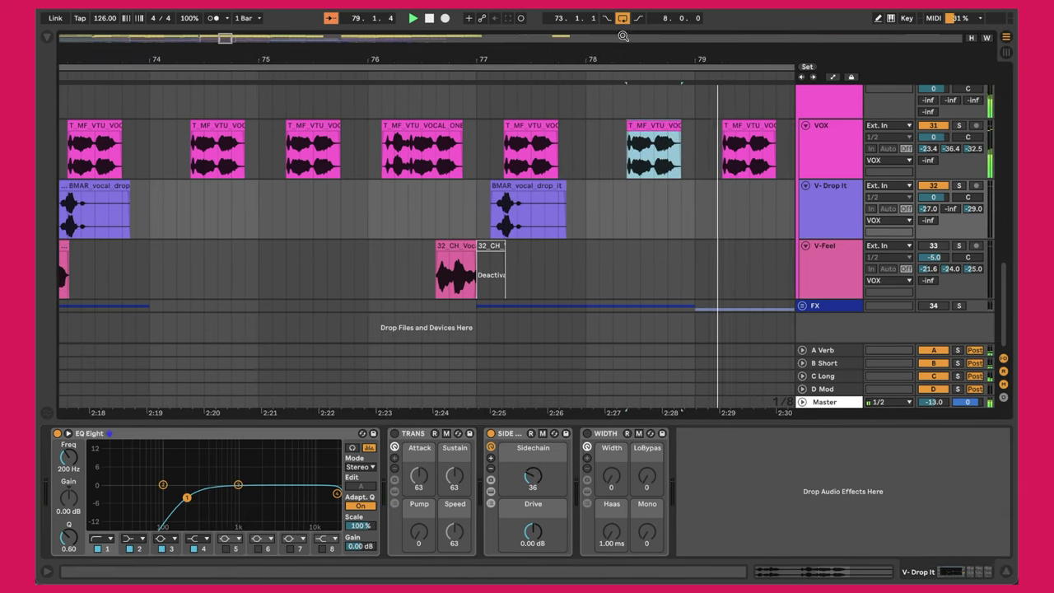
left_click_drag(616, 62, 616, 54)
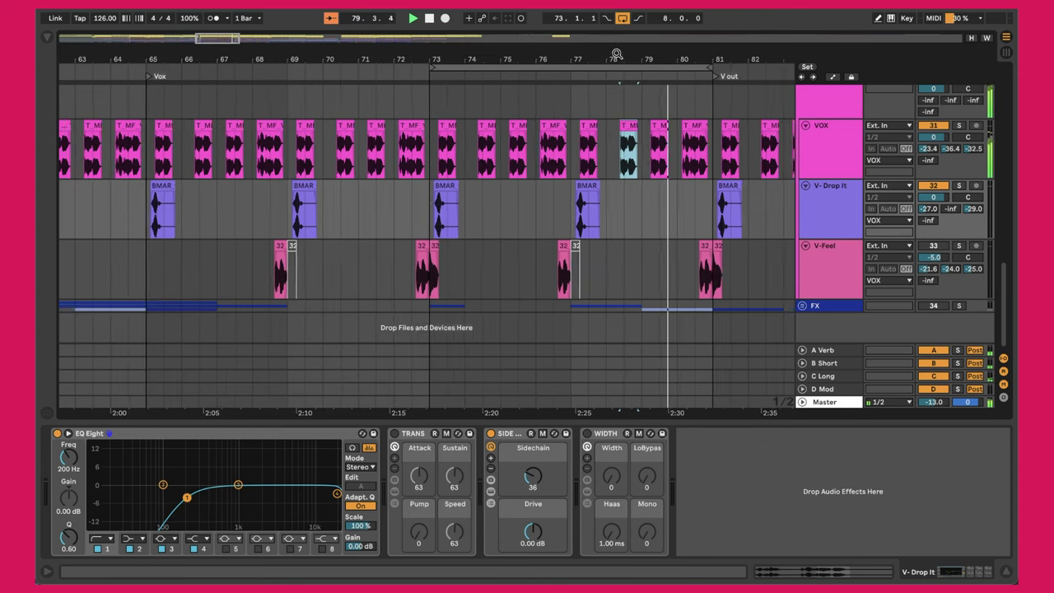
- Activate the V-Feel track and examine its EQ Eight, Echo and sidechain devices
left_click(933, 246)
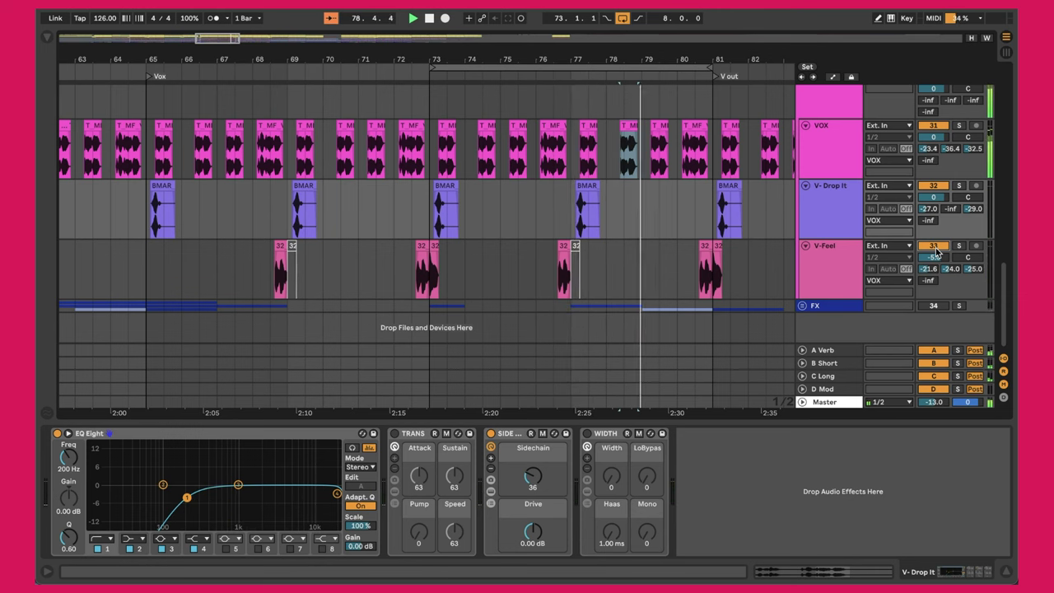
left_click(872, 258)
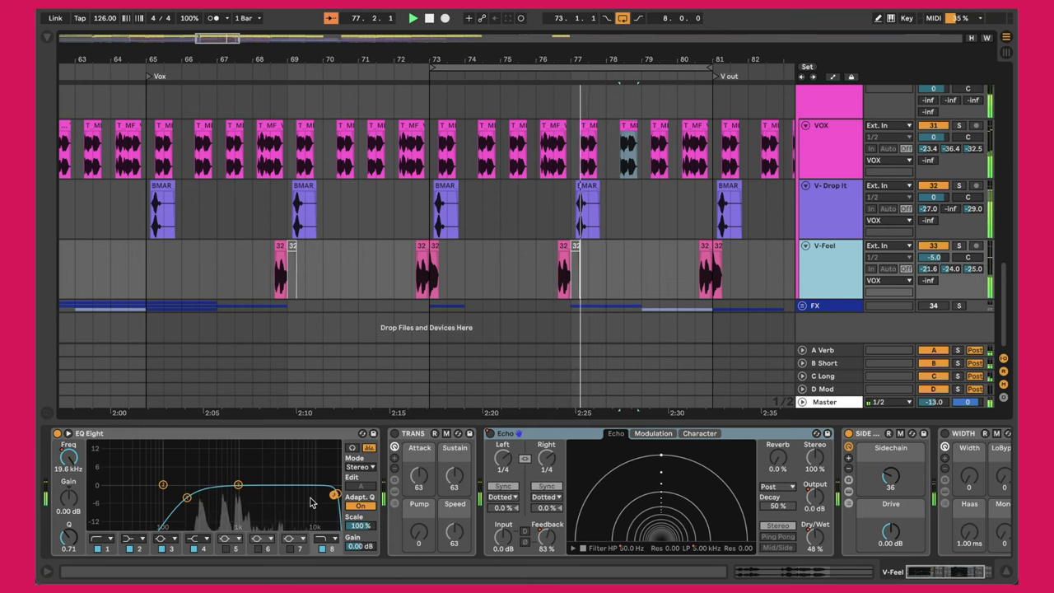
scroll(311, 502, "right", 3)
scroll(311, 503, "right", 1)
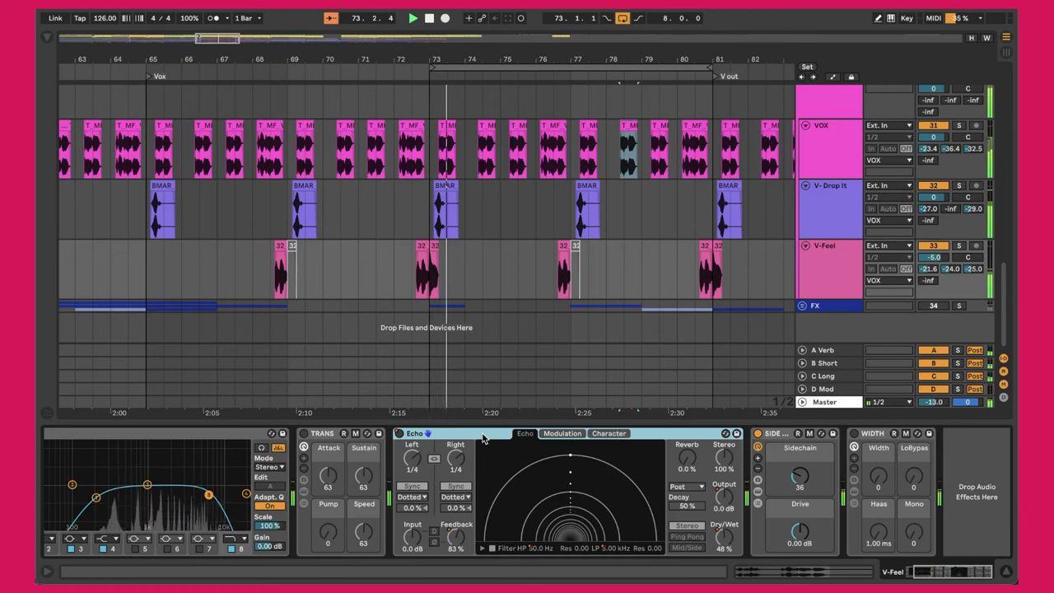
left_click(783, 435)
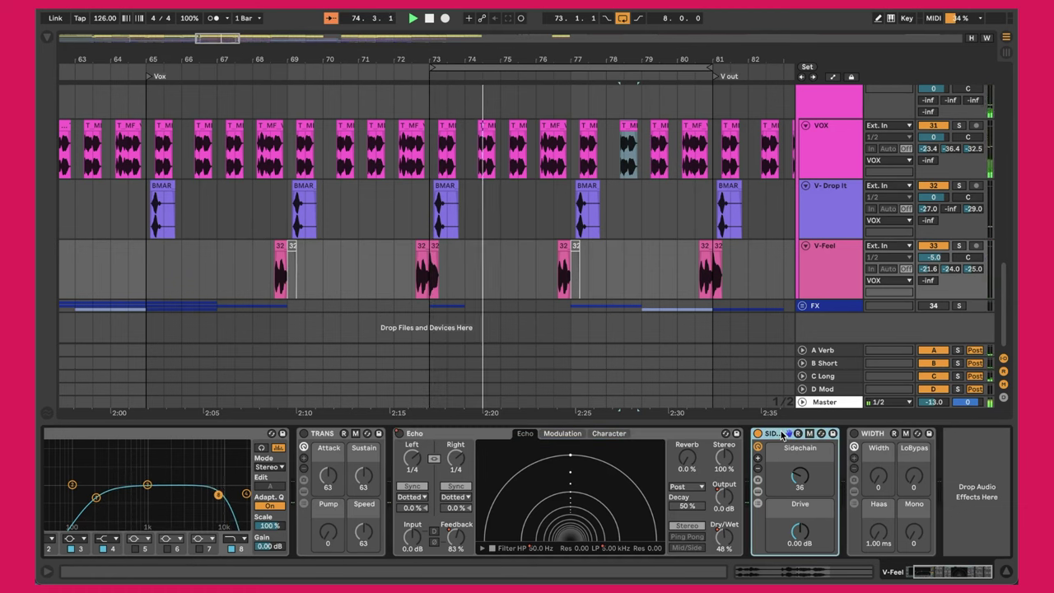
- Check the V-Feel track's send levels and open the ValhallaVintageVerb plugin on the A Verb return
left_click(847, 244)
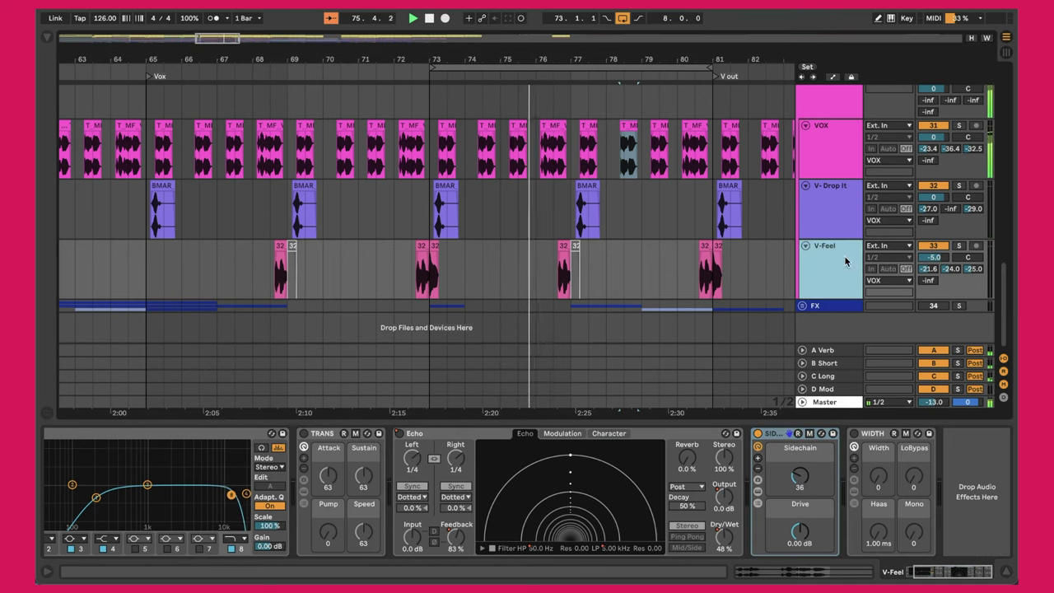
left_click(949, 269)
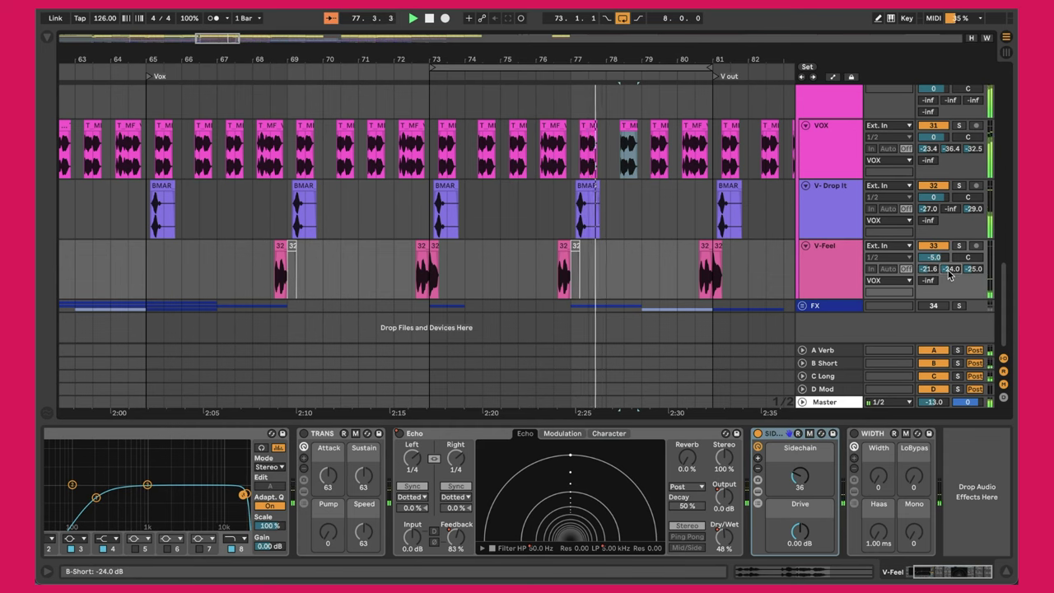
left_click(826, 351)
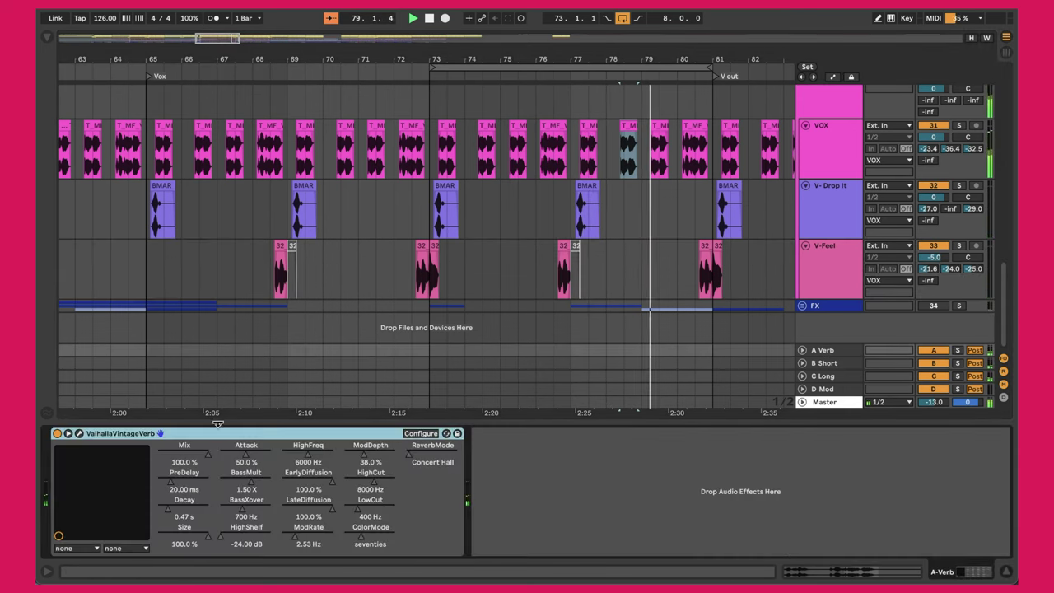
left_click(79, 433)
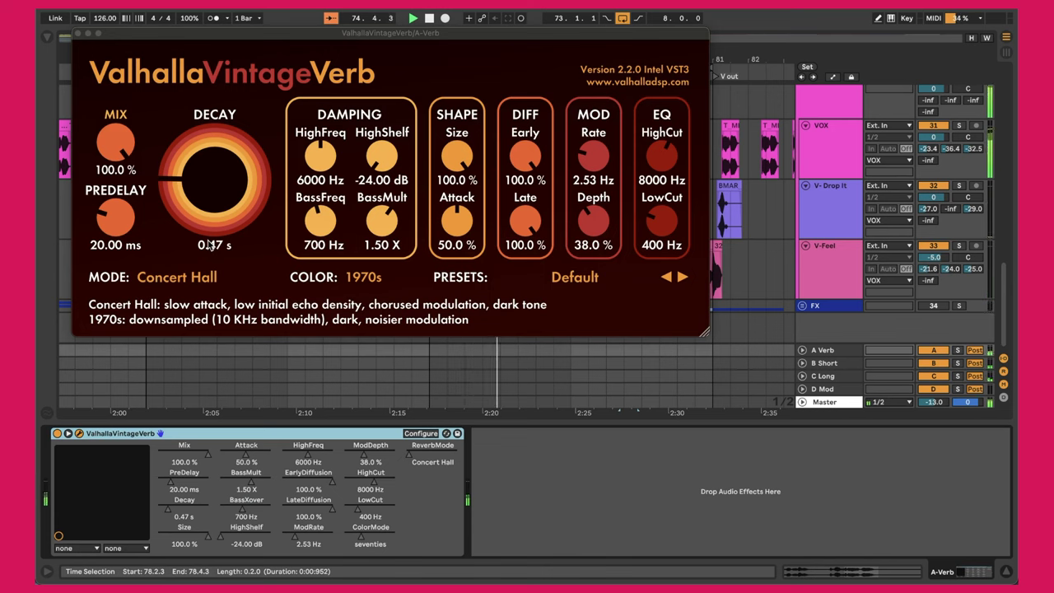
- Close the ValhallaVintageVerb window and show the devices on the B Short and C Long return tracks
left_click(79, 34)
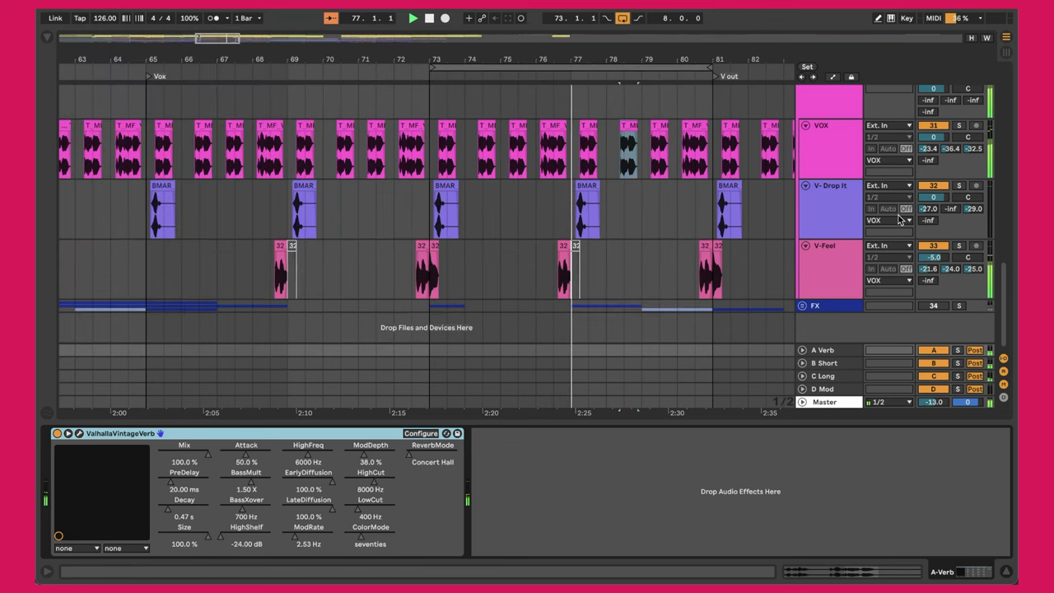
left_click(844, 363)
left_click(845, 378)
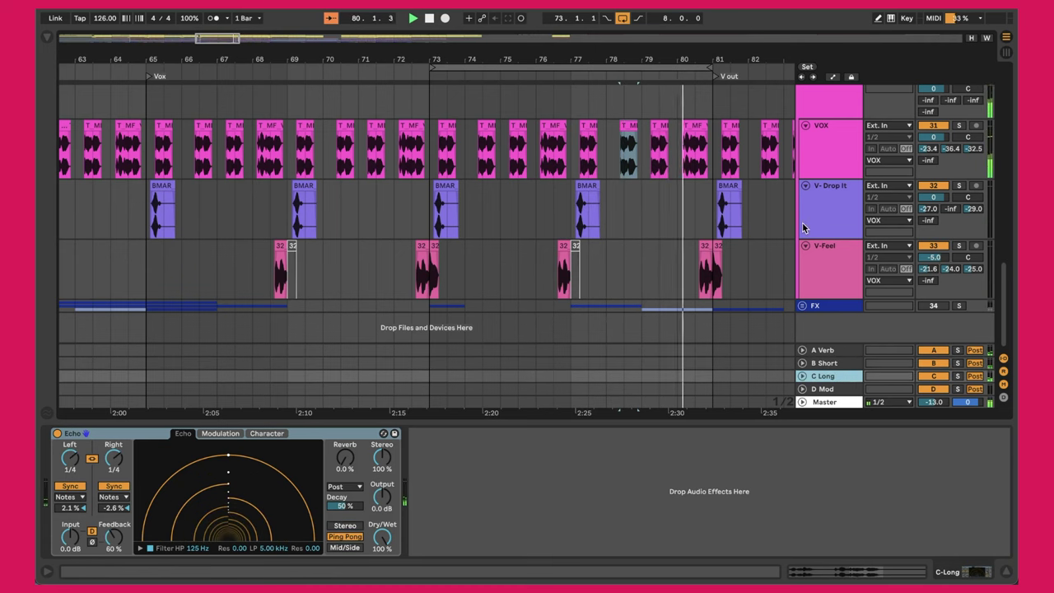
- Deactivate the VOX group and fold its tracks
scroll(802, 223, "up", 5)
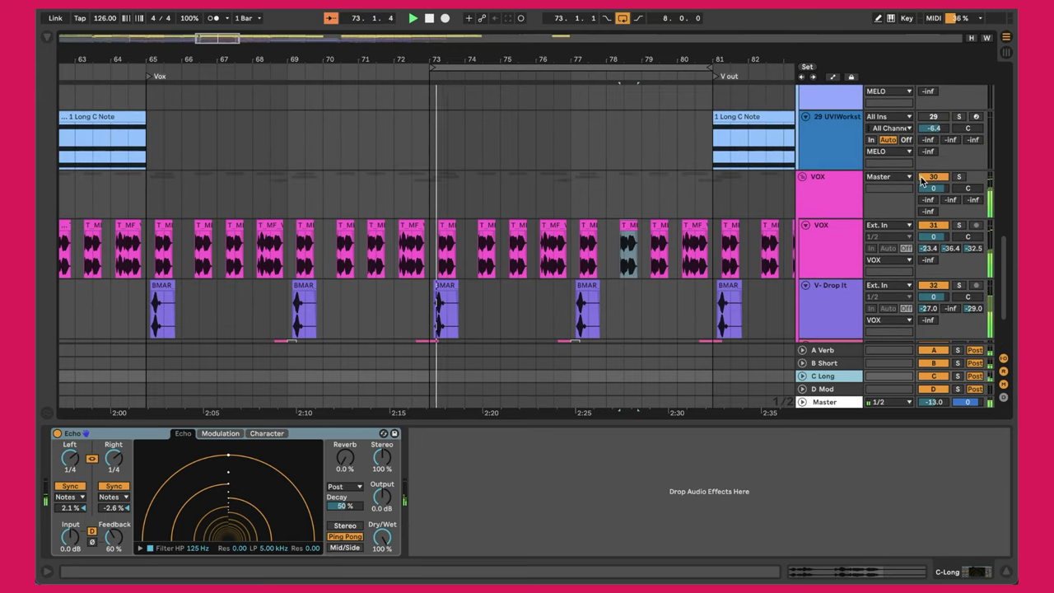
left_click(923, 179)
left_click(801, 177)
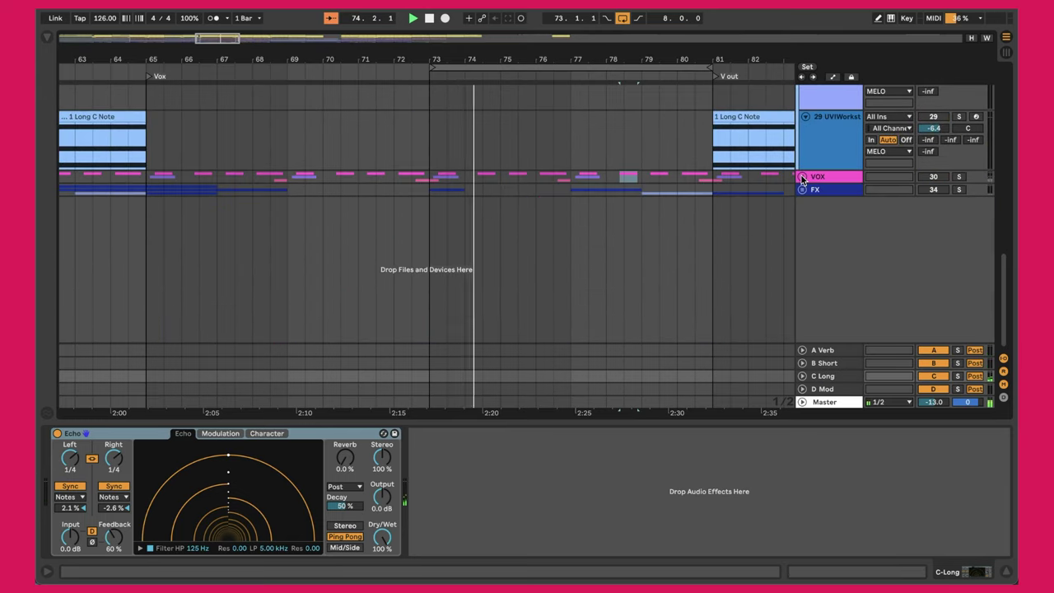
- Activate the 26 DKVPZ_sy track in the MELO group
scroll(549, 131, "up", 5)
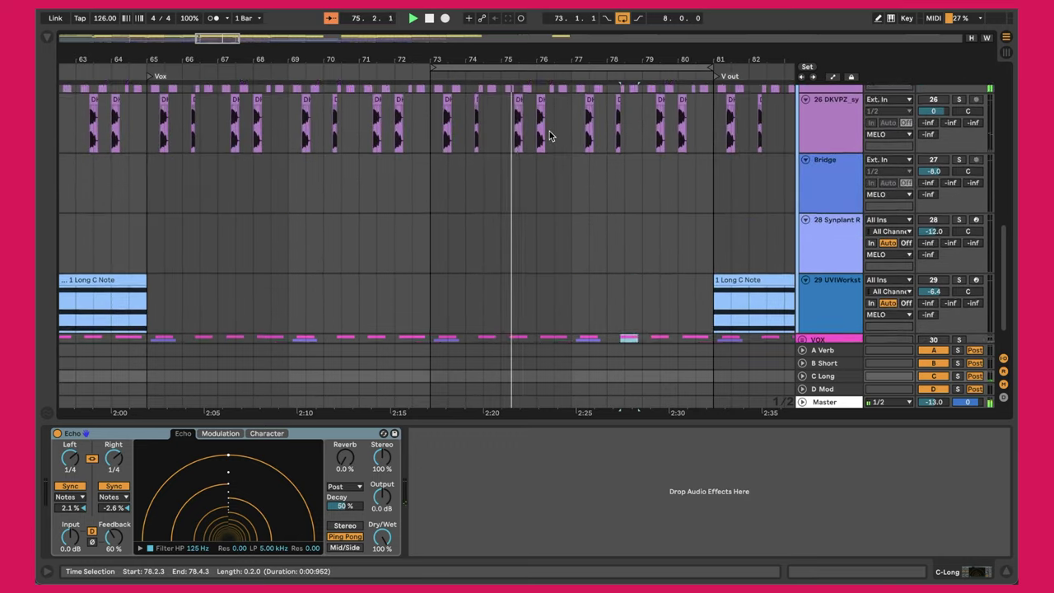
scroll(550, 131, "up", 5)
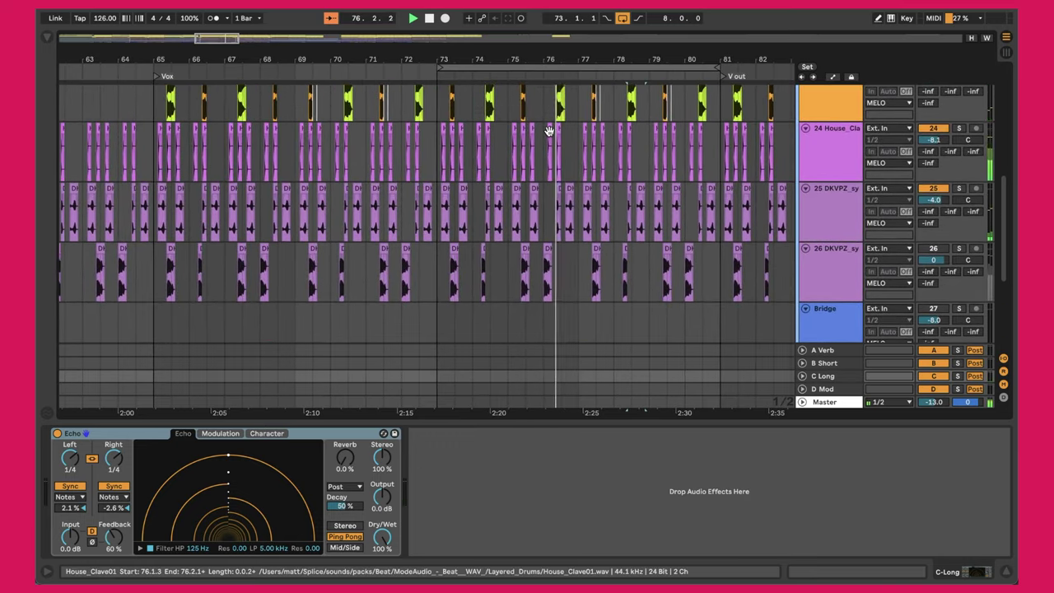
left_click(933, 248)
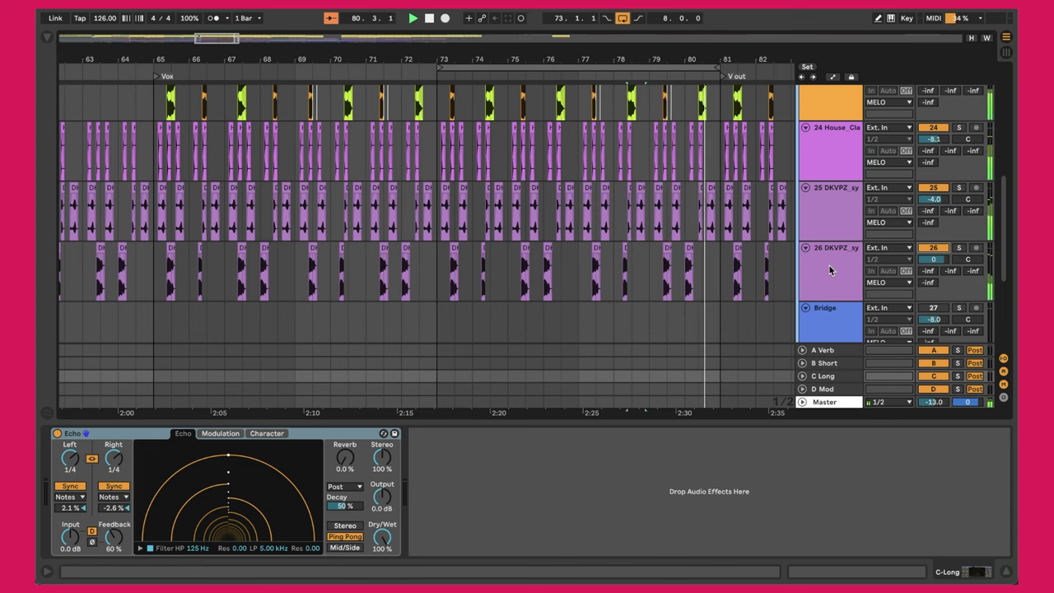
- Examine the vocal bass clips on track 26 around bar 73, listening to them soloed and with the other tracks
left_click(468, 272)
key("plus")
key("plus")
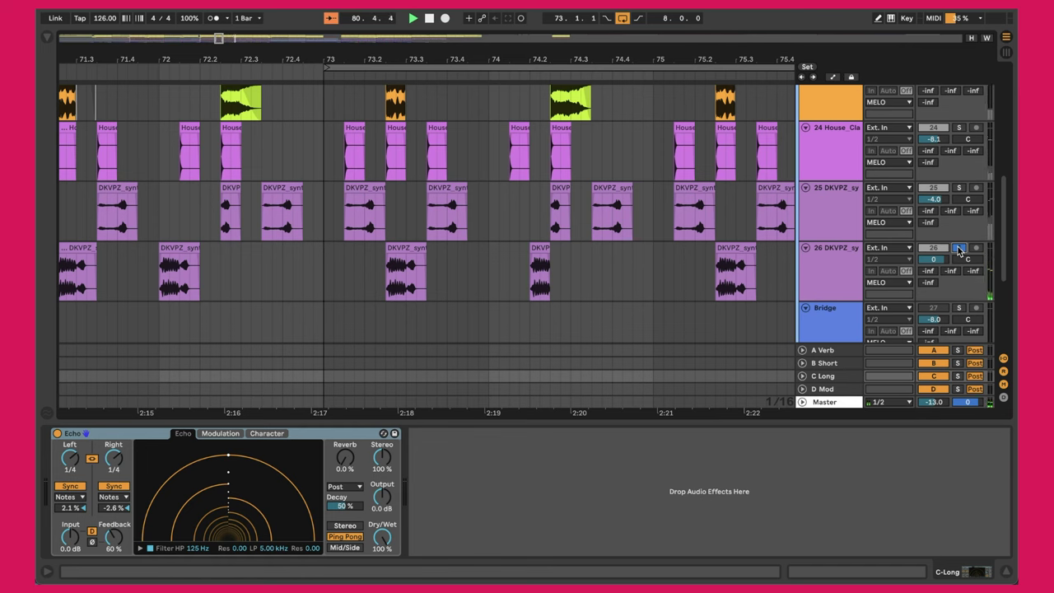
left_click(781, 224)
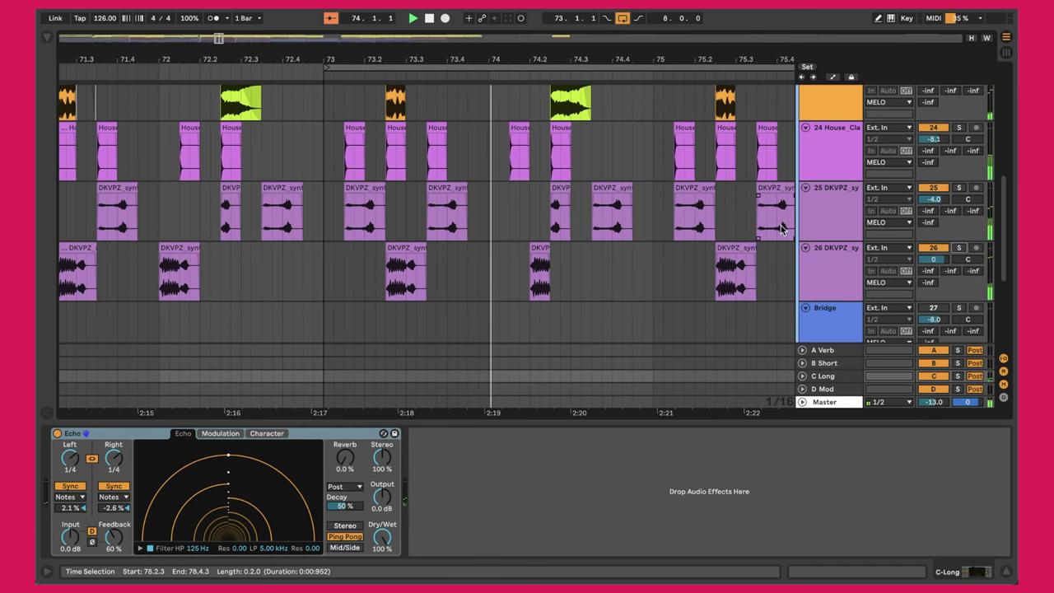
left_click(494, 109)
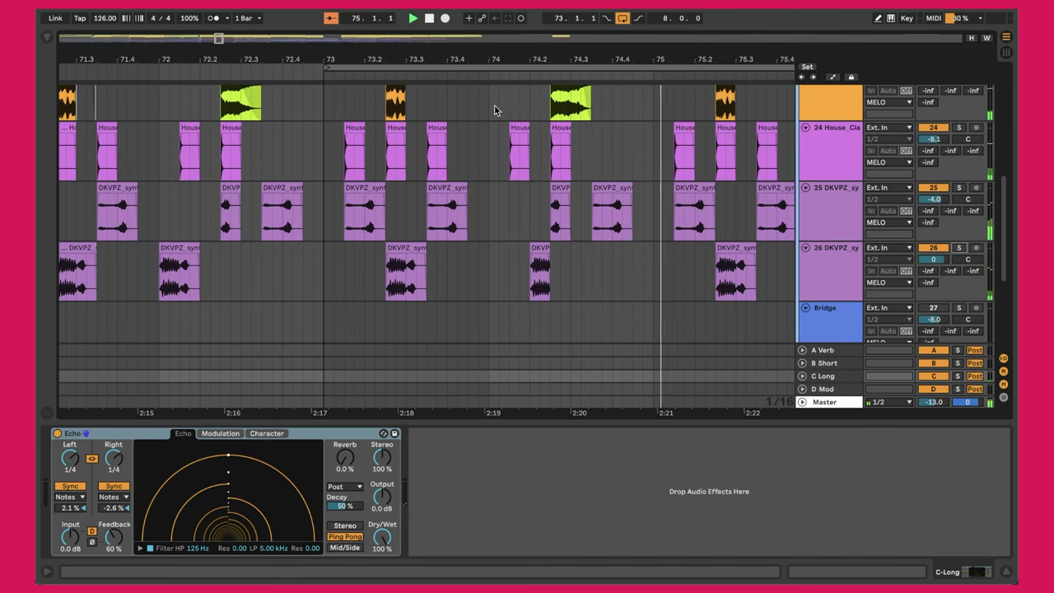
key("minus")
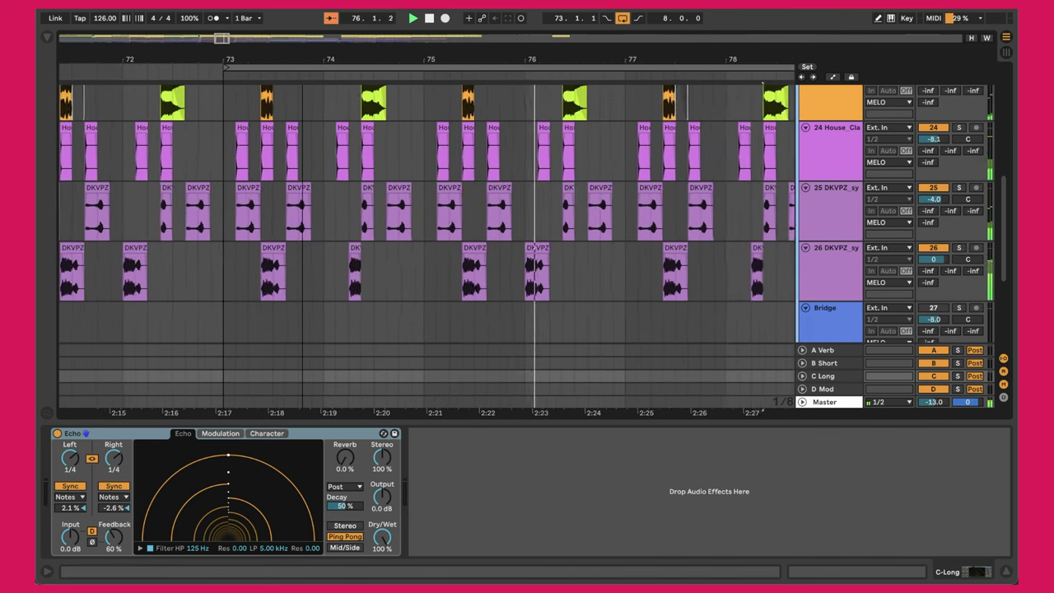
- Show the device chain of track 26 and inspect its clips between bars 73 and 76
left_click_drag(303, 68, 303, 60)
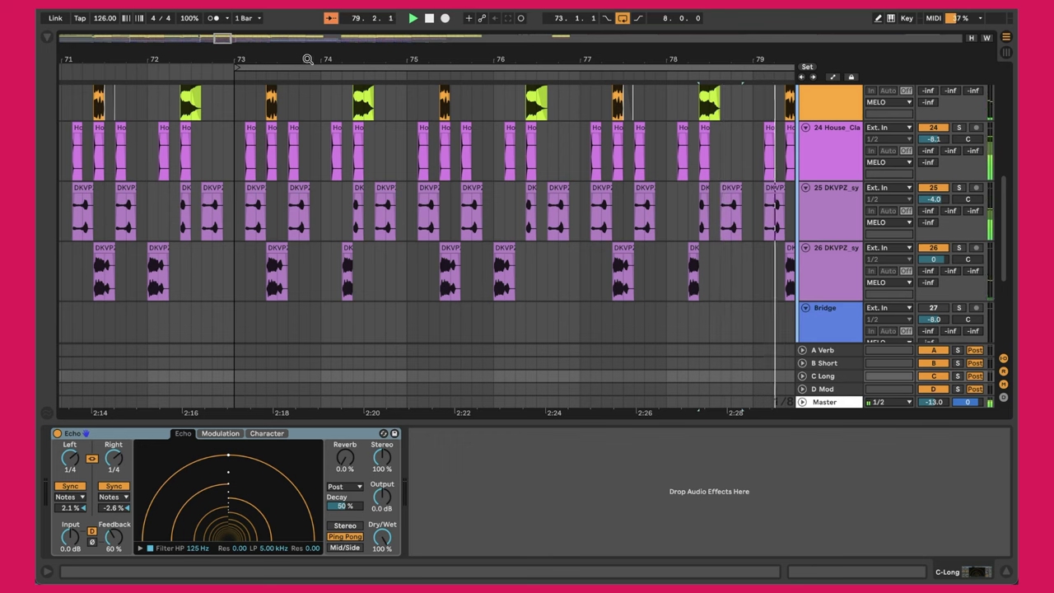
left_click(280, 242)
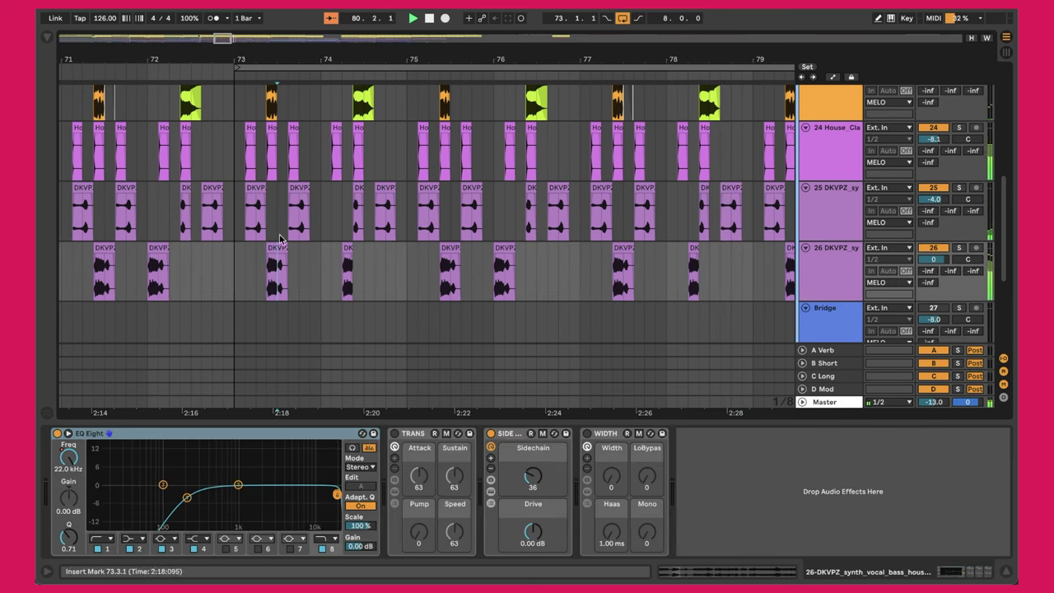
left_click_drag(275, 61, 276, 58)
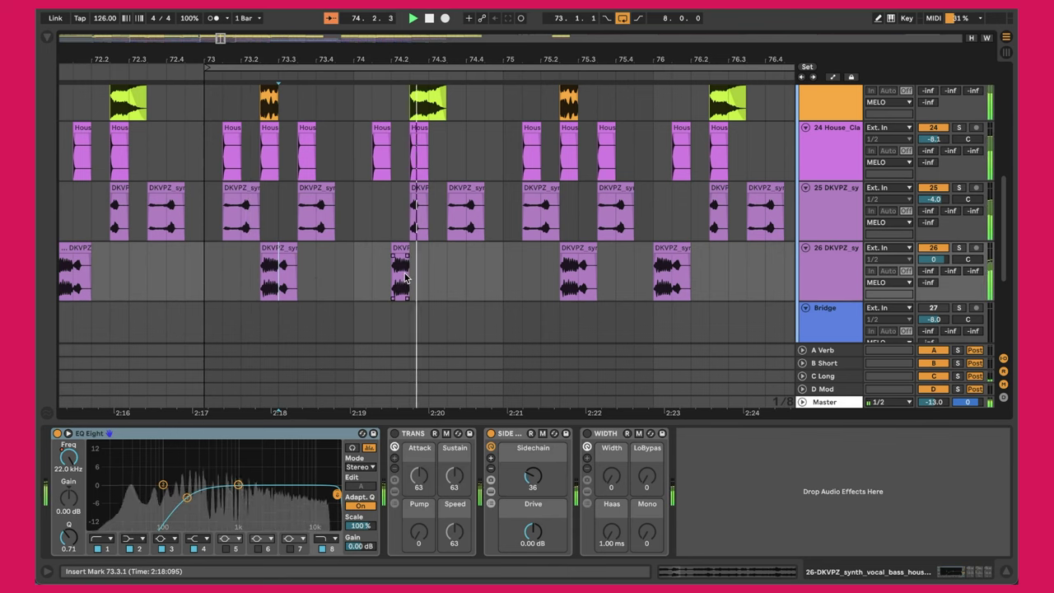
left_click(806, 266)
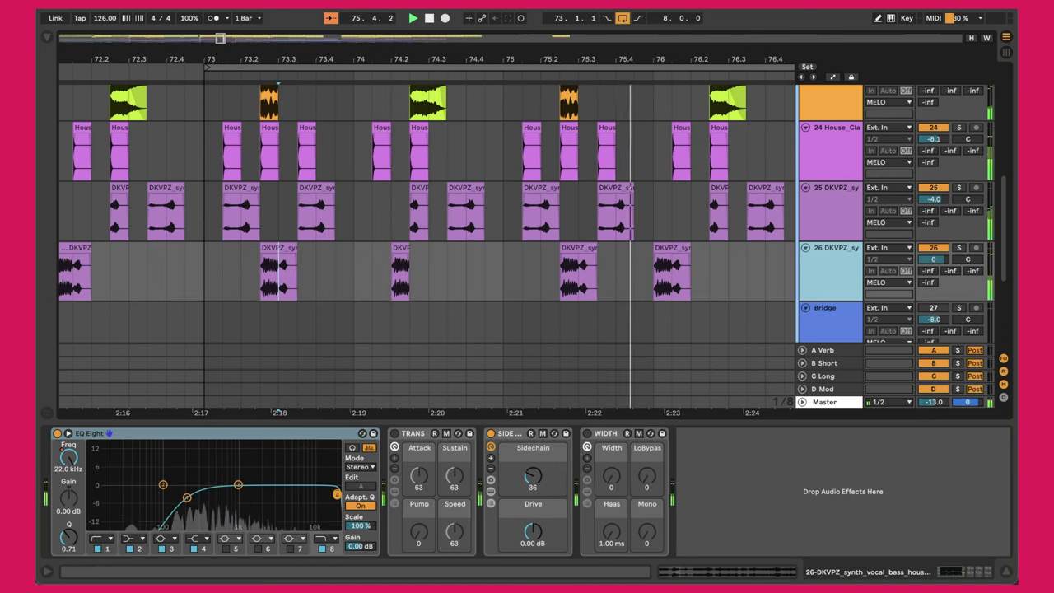
- Play the arrangement from bar 97 on the Bridge track, with that track activated
key("minus")
scroll(565, 189, "down", 5)
key("minus")
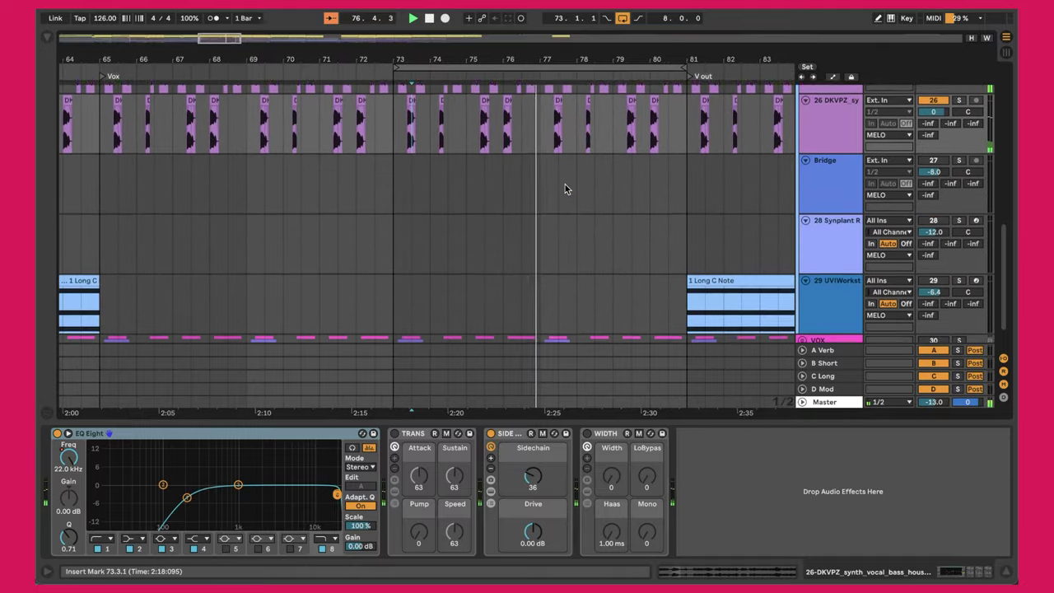
scroll(565, 188, "right", 8)
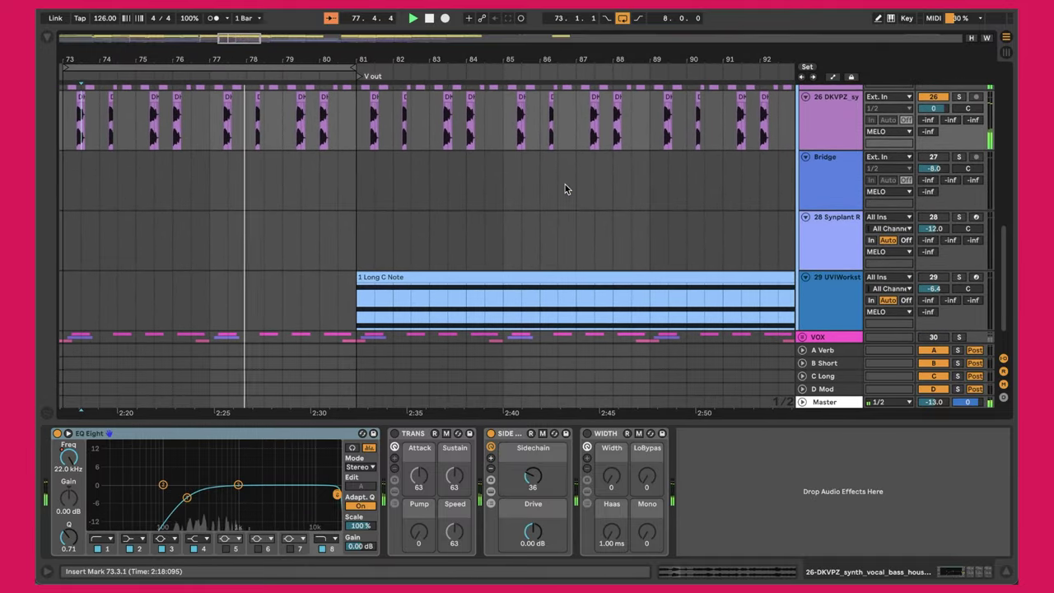
scroll(565, 188, "left", 1)
scroll(565, 188, "up", 1)
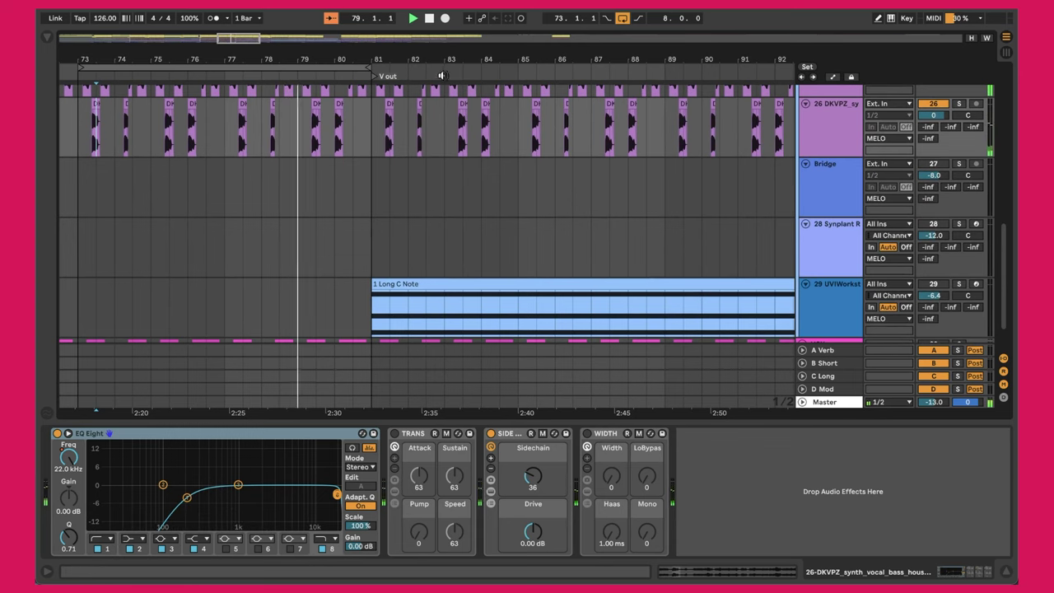
key("minus")
key("minus")
key("minus")
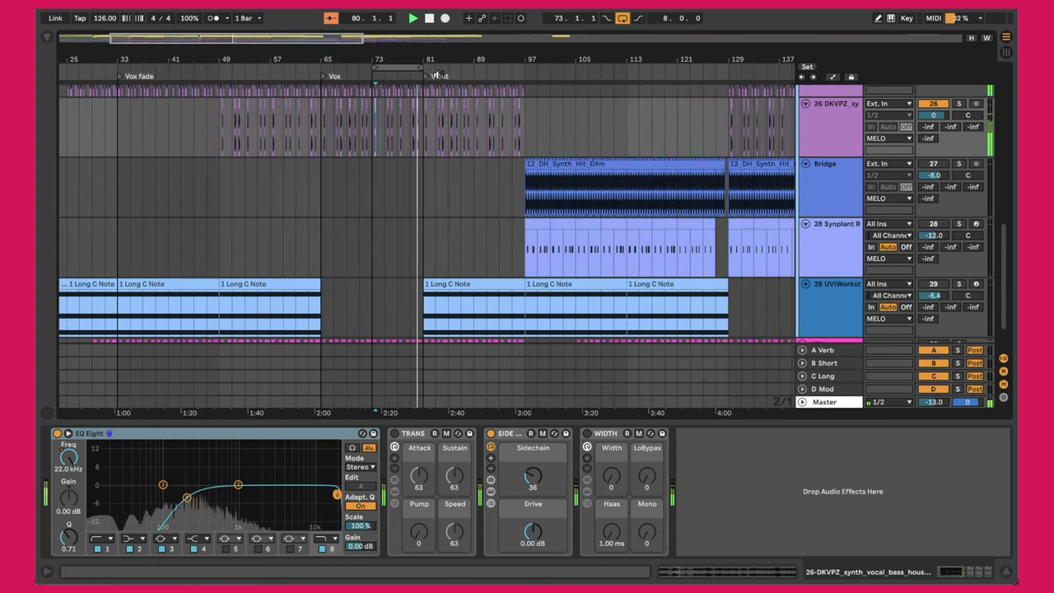
left_click(528, 198)
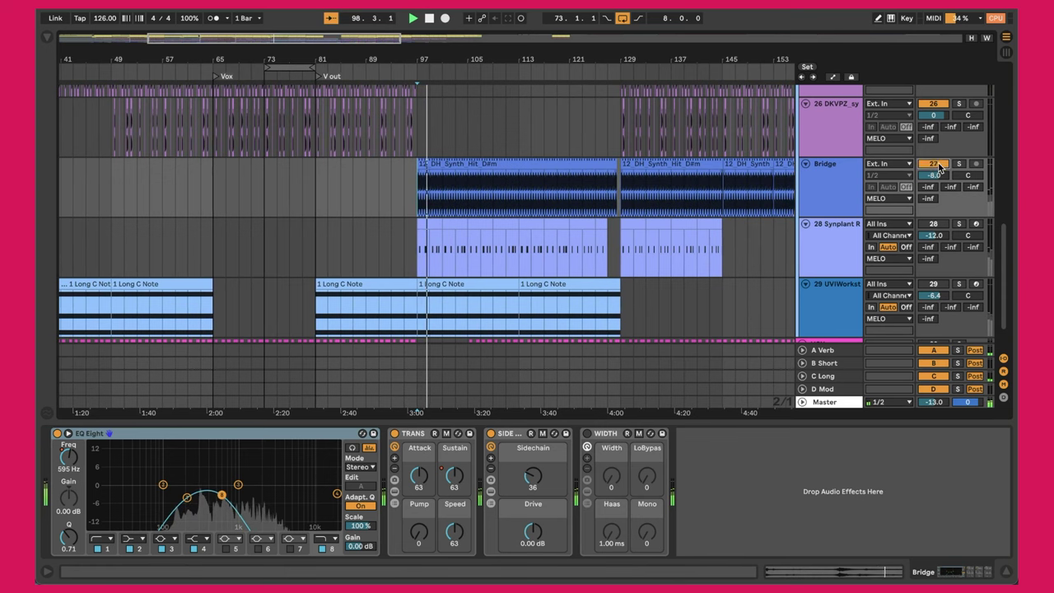
- Try the Bridge track at a volume of 6.0 dB and restore it to -8.0 dB
left_click_drag(934, 174, 933, 123)
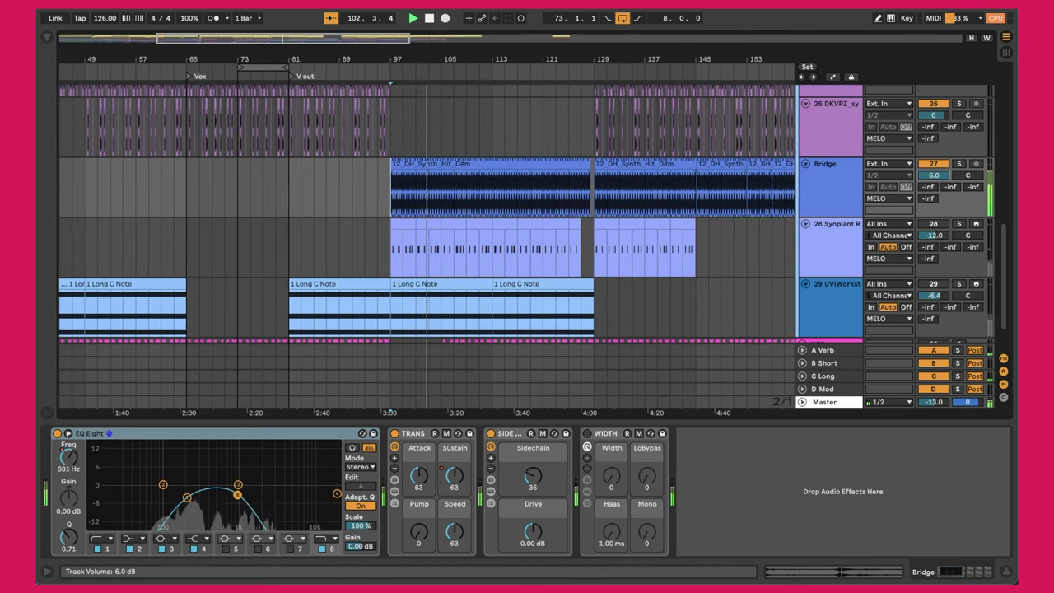
left_click_drag(930, 175, 931, 197)
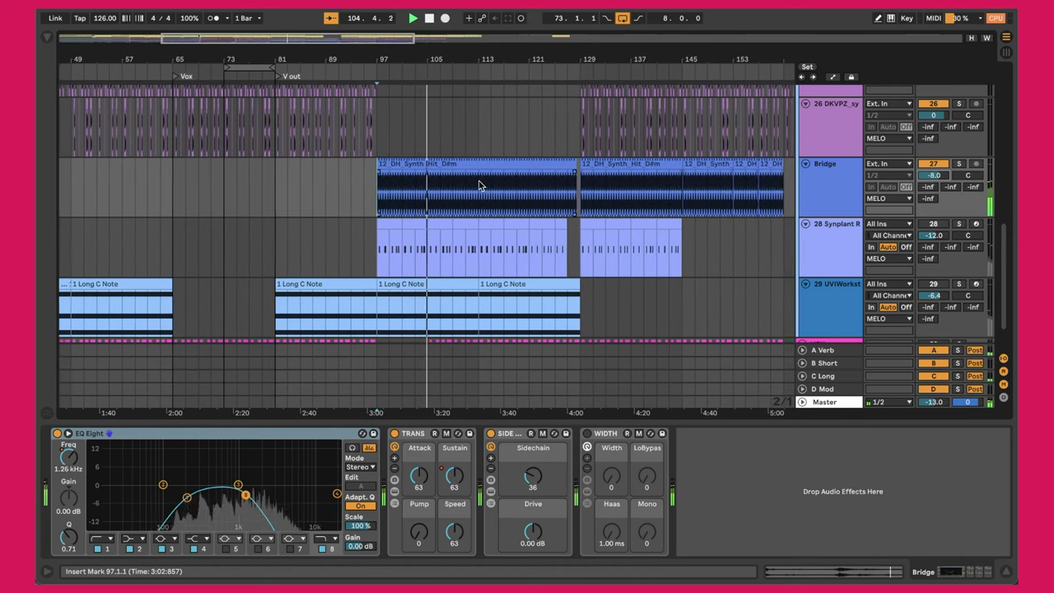
- Select the Bridge clip starting at bar 97, audition the arrangement from bar 129, and stop playback
left_click(453, 175)
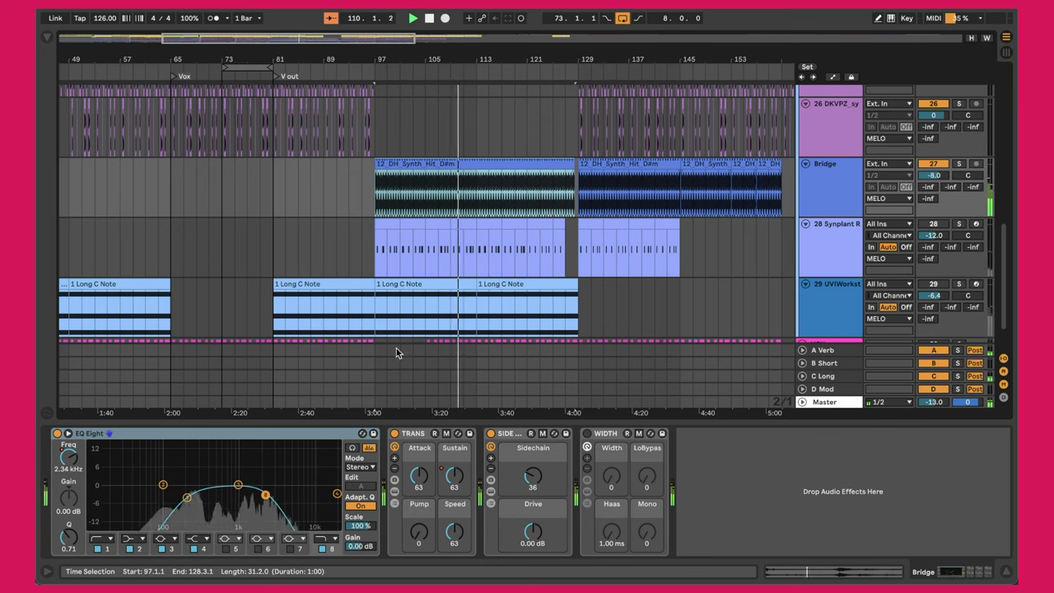
left_click(582, 196)
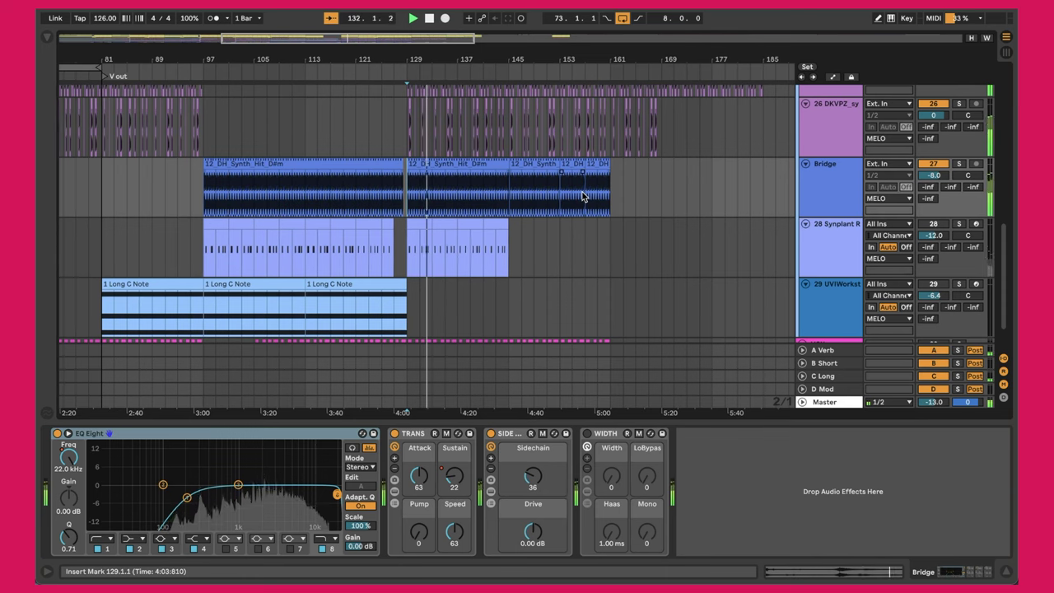
scroll(583, 196, "down", 2)
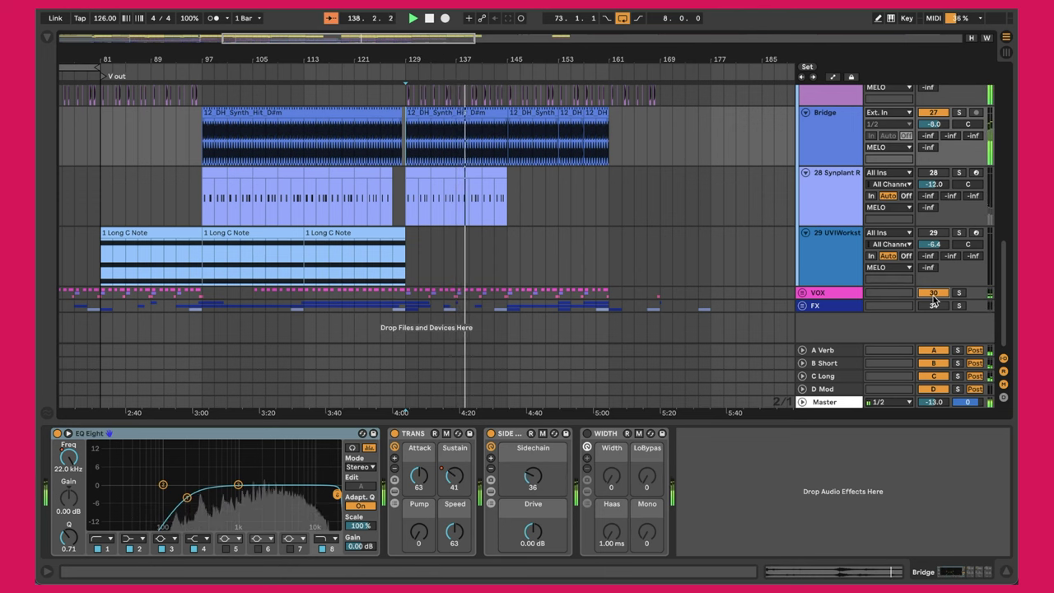
key("space")
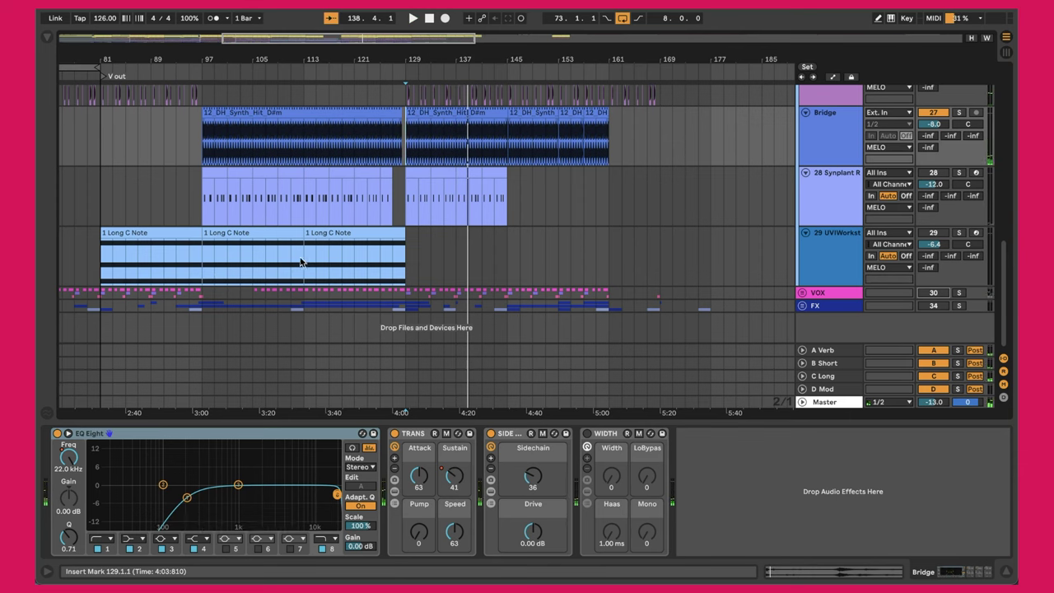
- Play the 28 Synplant track from bar 113, with the track activated
left_click(308, 267)
left_click(307, 211)
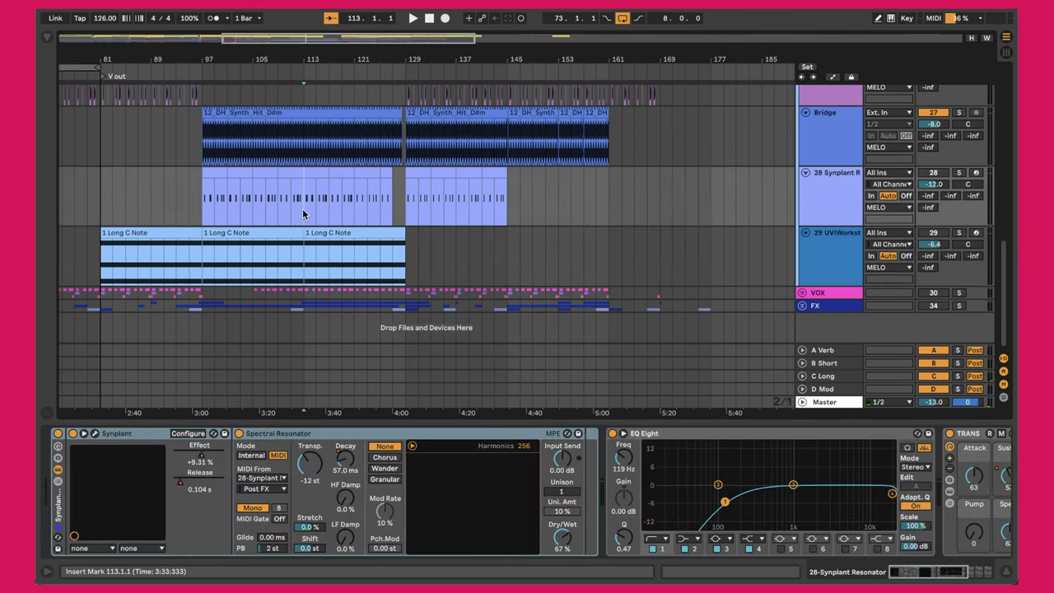
key("space")
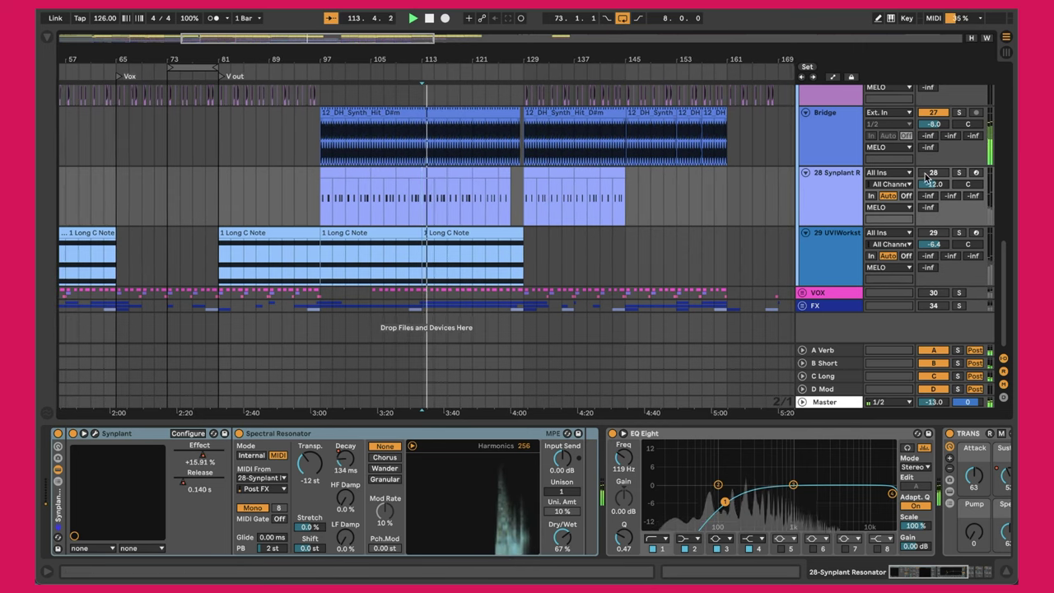
left_click(960, 173)
left_click(975, 176)
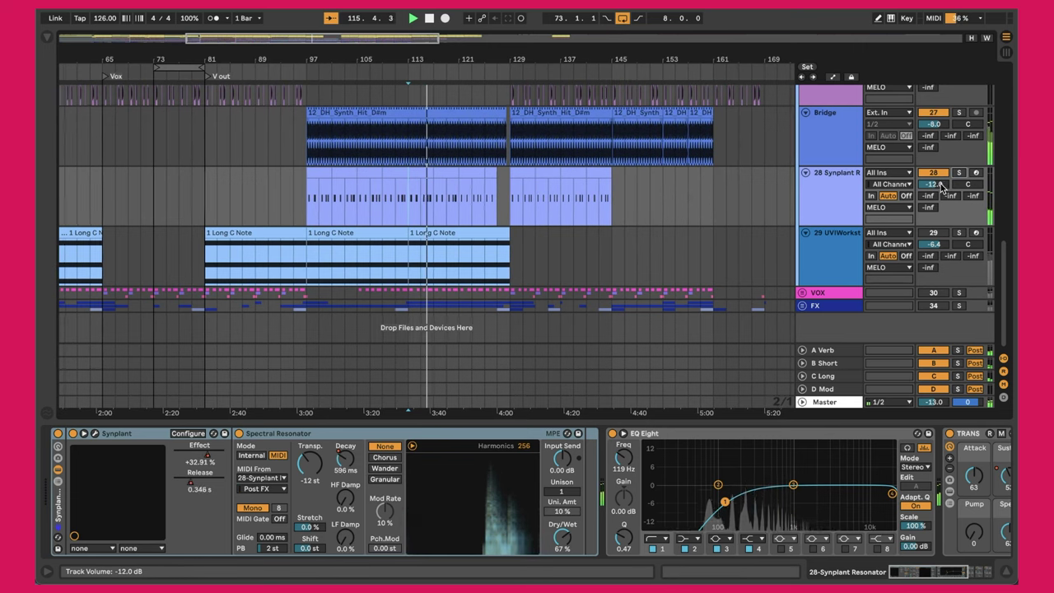
- Loop bars 113 to 117 and set the 28 Synplant track's volume to 0 dB
left_click_drag(933, 183, 933, 175)
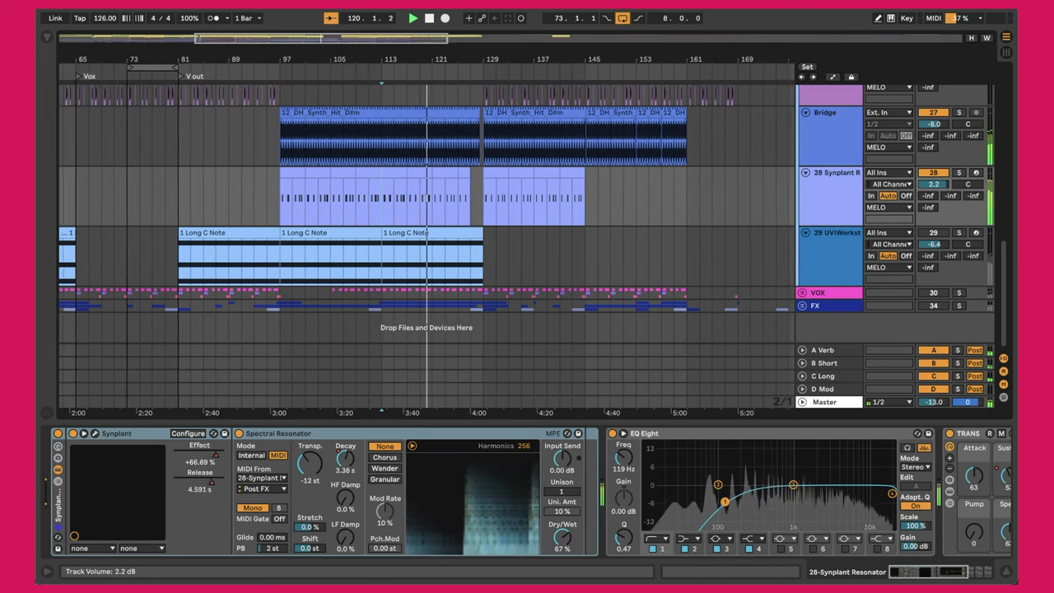
left_click_drag(933, 174, 944, 187)
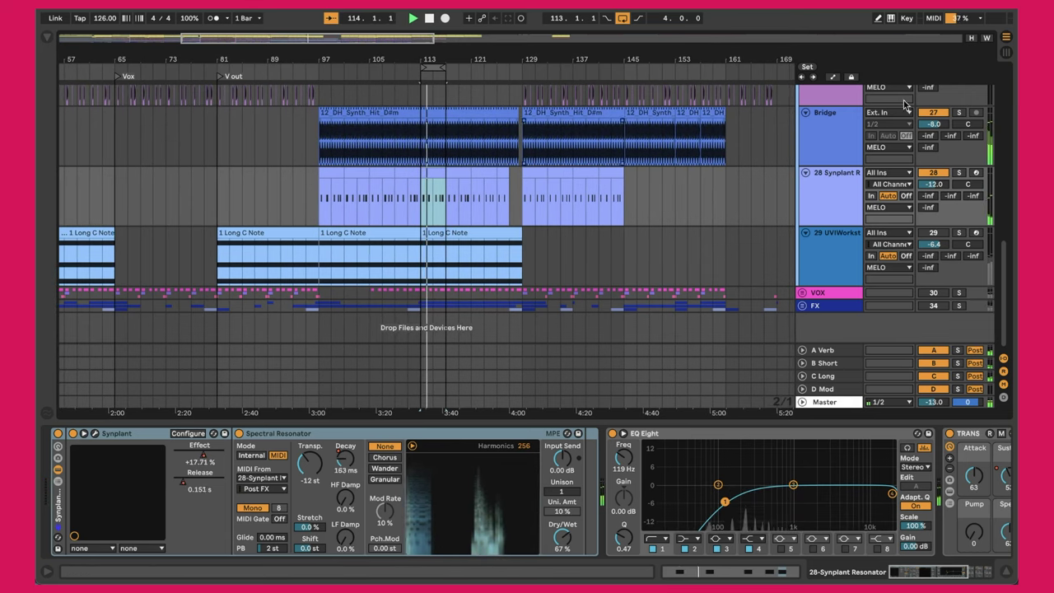
double_click(936, 185)
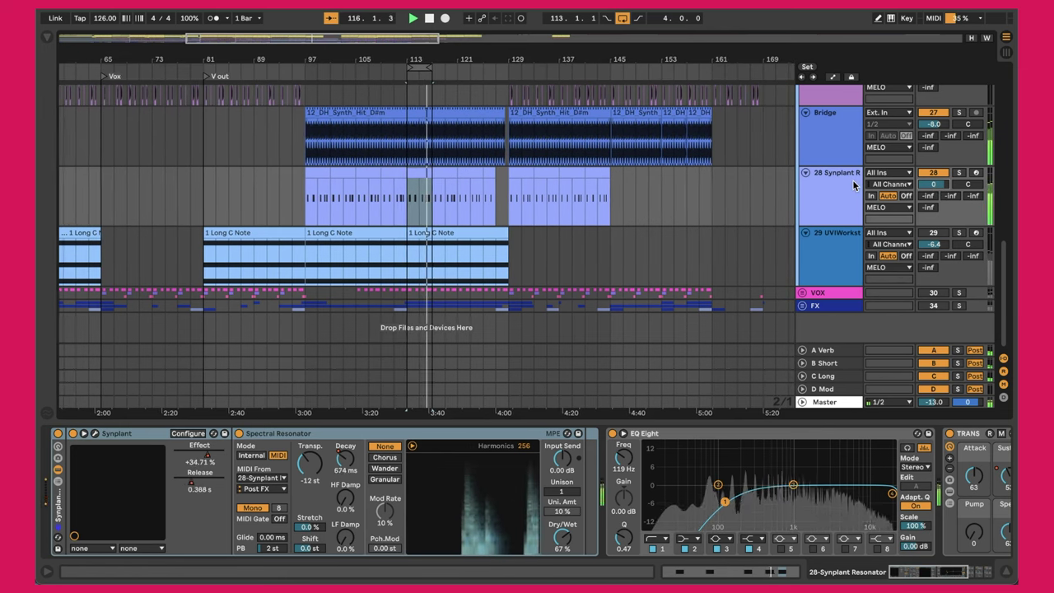
- Open the Synplant plug-in window, view its Genopatch page, and close the window
left_click(95, 434)
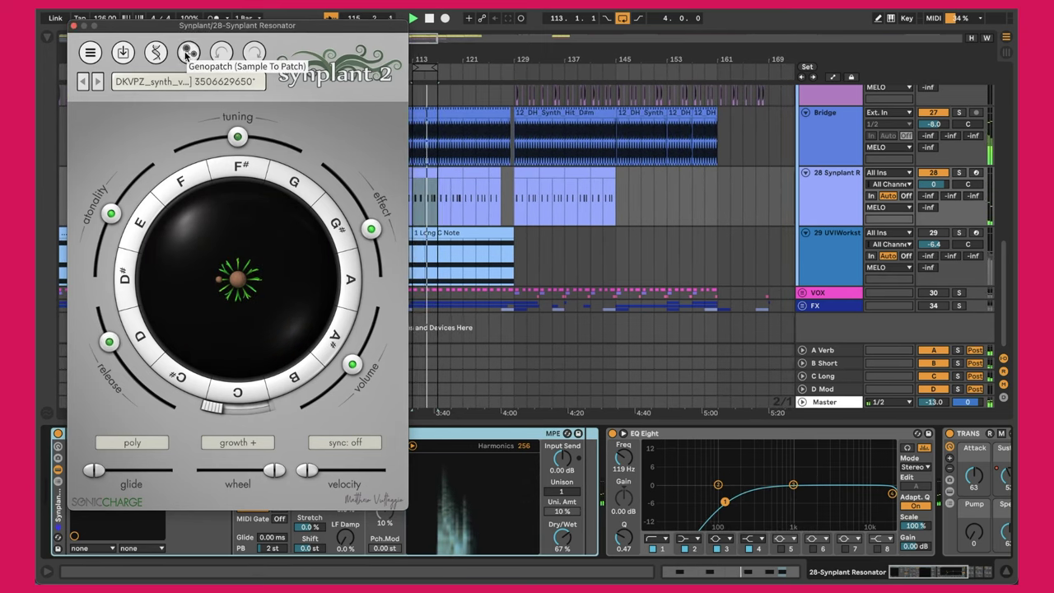
left_click(187, 55)
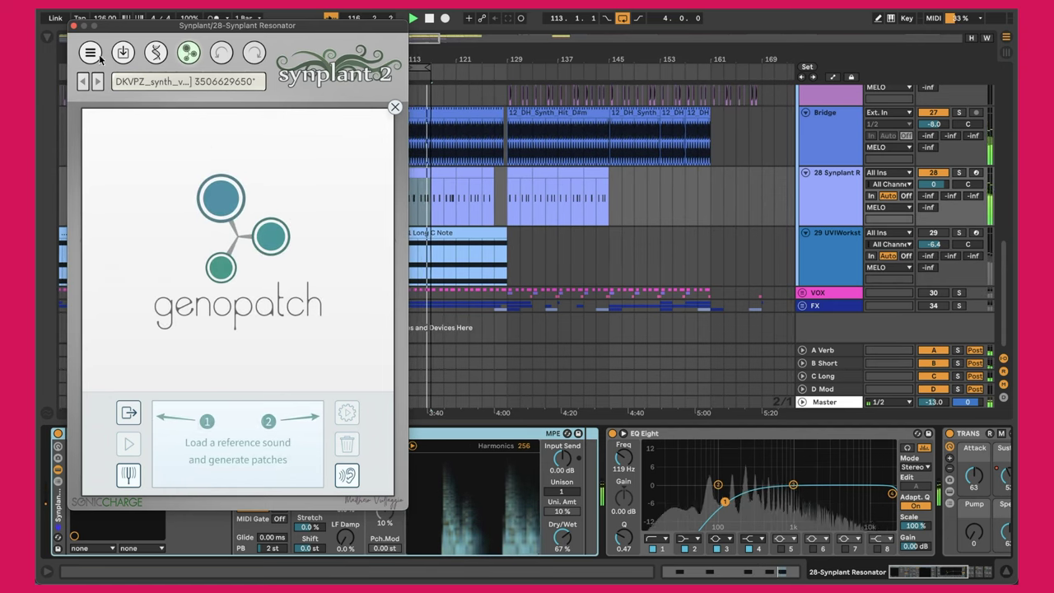
left_click(73, 26)
scroll(363, 171, "up", 3)
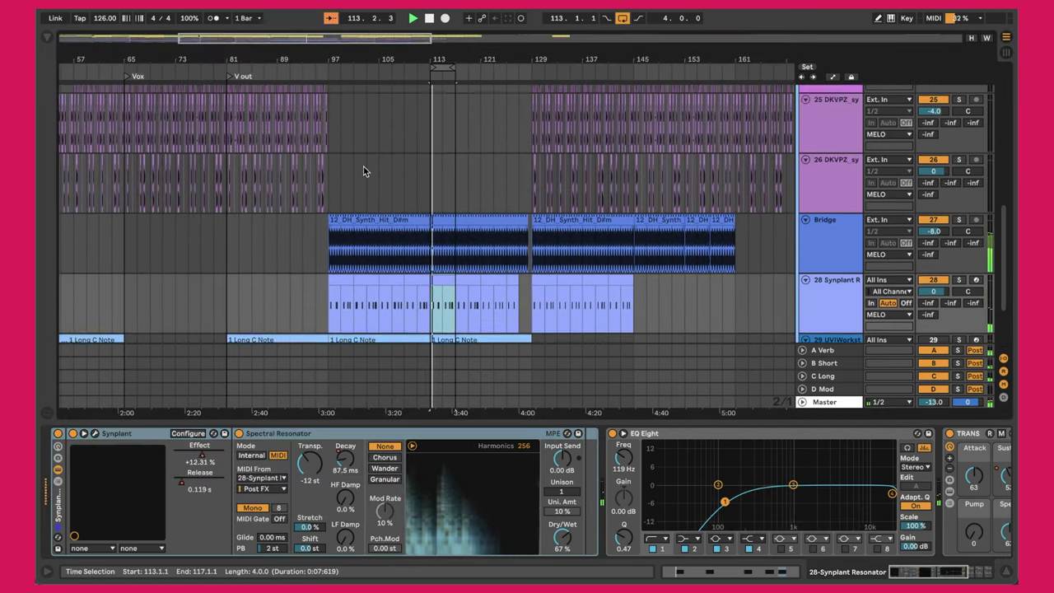
- Select the 26 DKVPZ vocal bass clip between bars 87 and 88 and solo its track
scroll(268, 56, "up", 5)
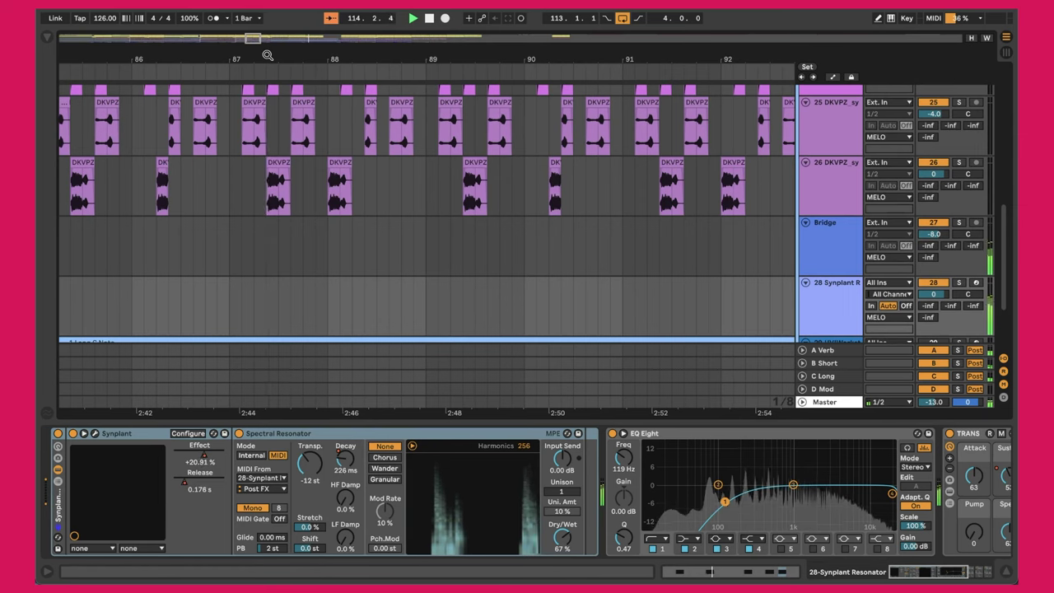
left_click(277, 162)
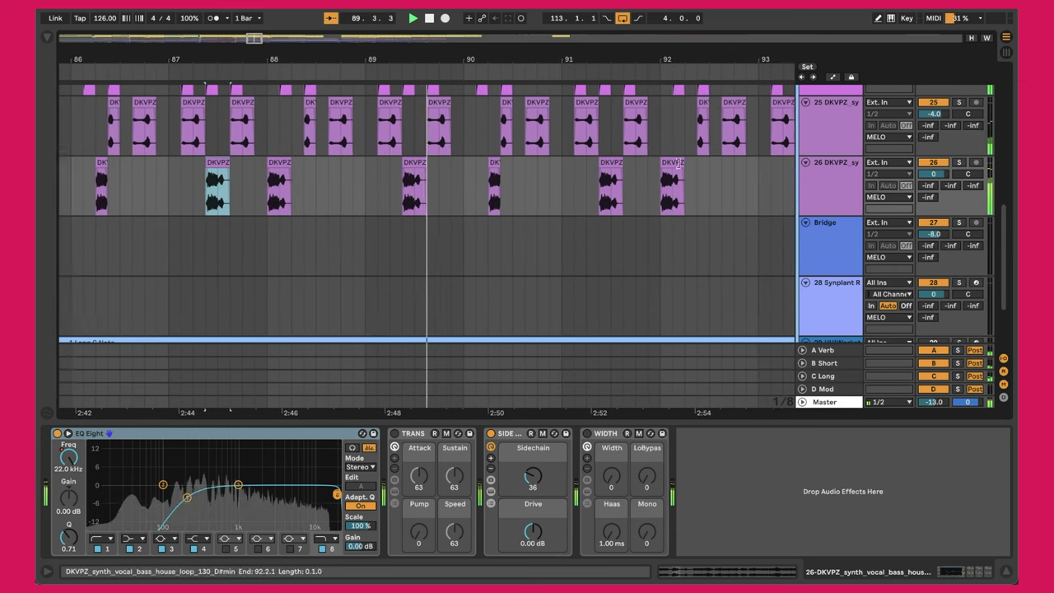
key("minus")
key("minus")
key("minus")
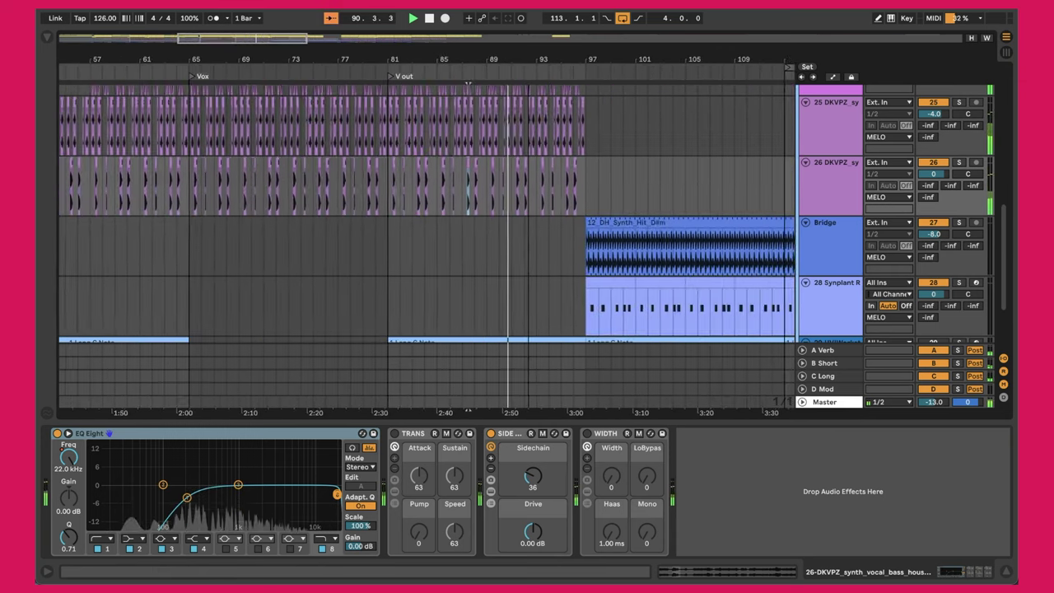
left_click_drag(534, 58, 386, 59)
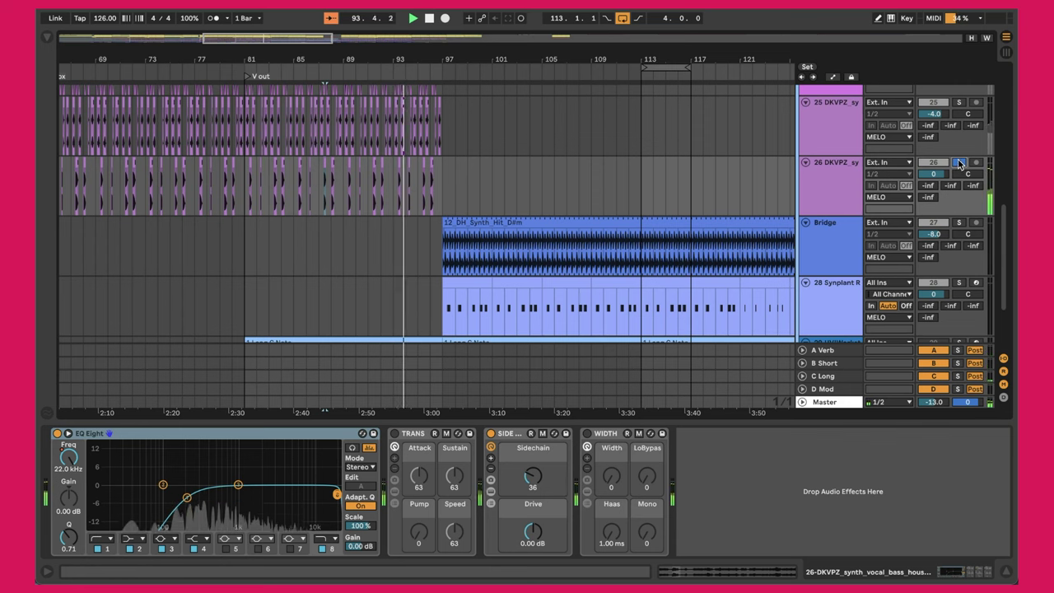
left_click(958, 161)
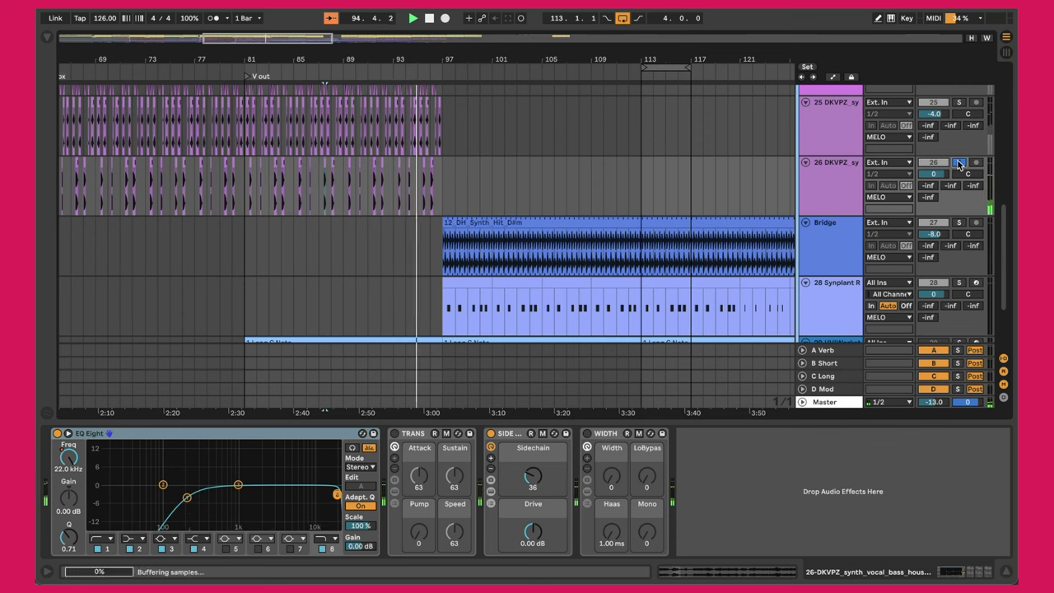
- Audition the 28 Synplant track soloed in the bars 113 to 117 loop, and unsolo it
left_click(958, 282)
left_click(641, 312)
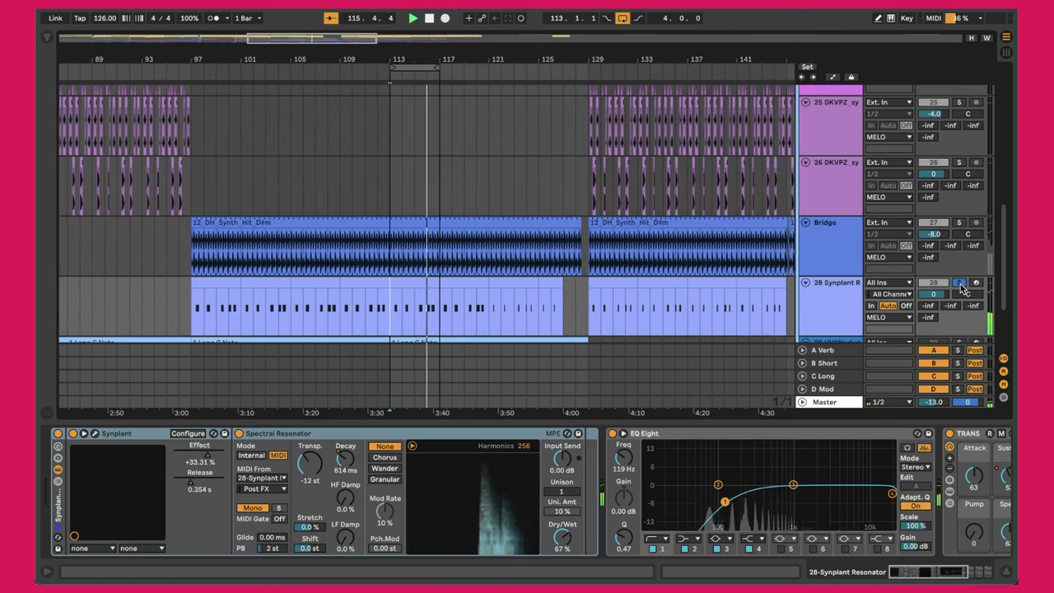
left_click(960, 283)
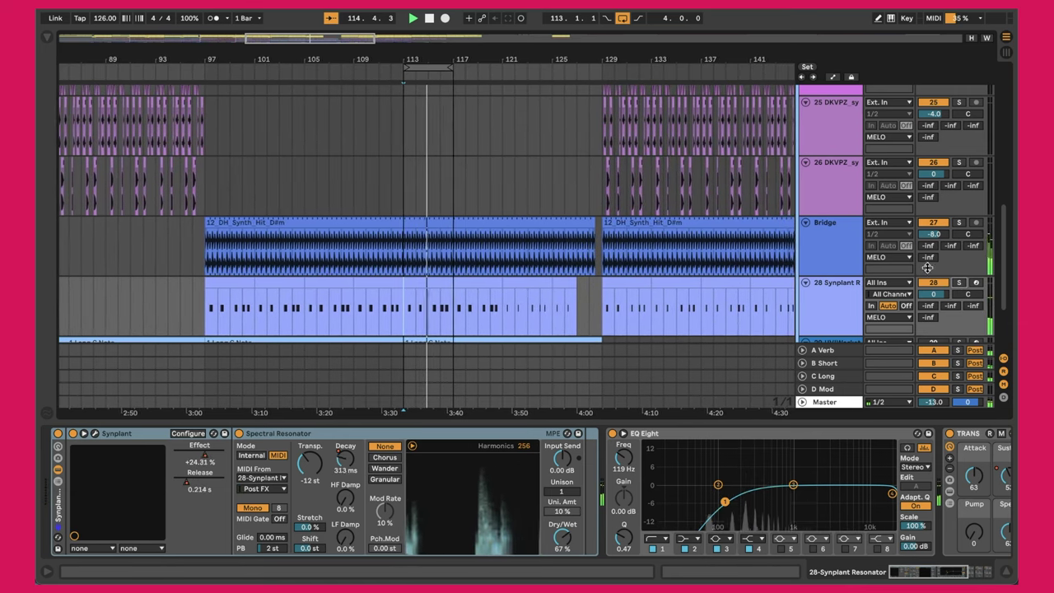
- Turn on automation mode and display the Synplant Effect envelope on the 28 Synplant track
scroll(820, 232, "down", 5)
left_click(812, 185)
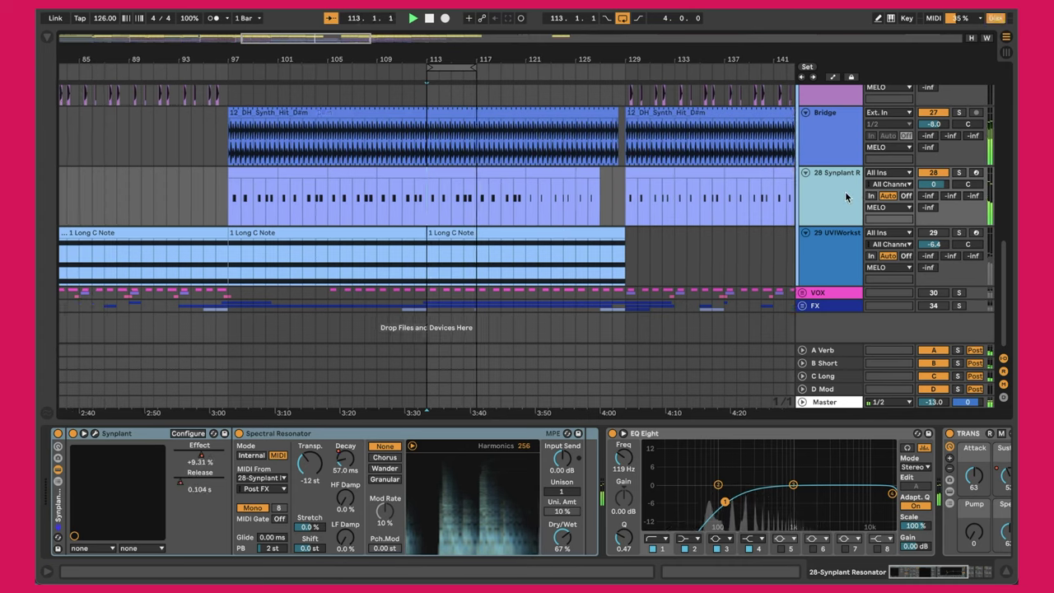
key("a")
left_click(832, 196)
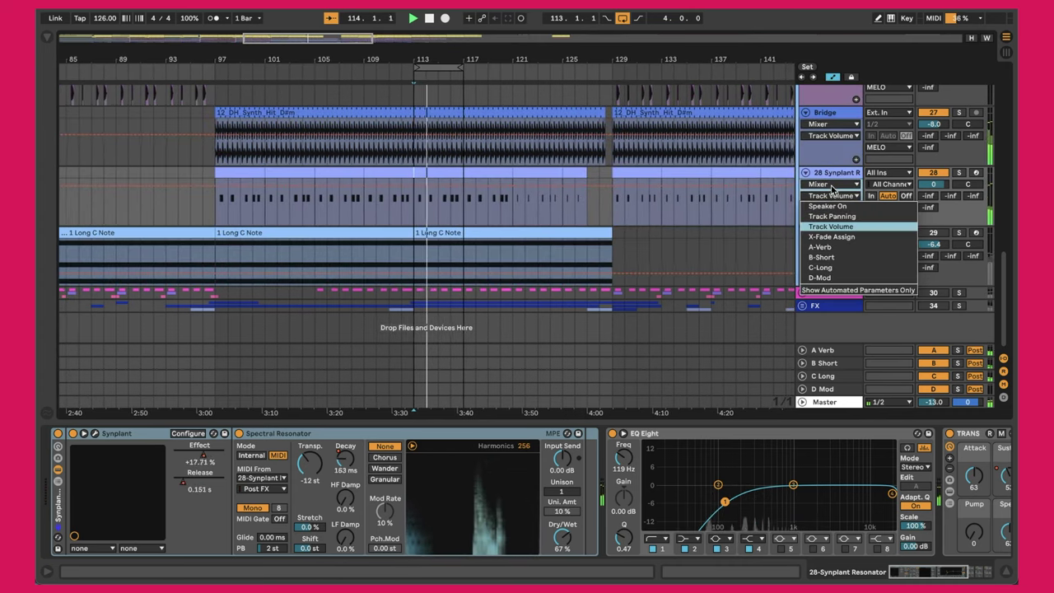
left_click(828, 185)
left_click(833, 215)
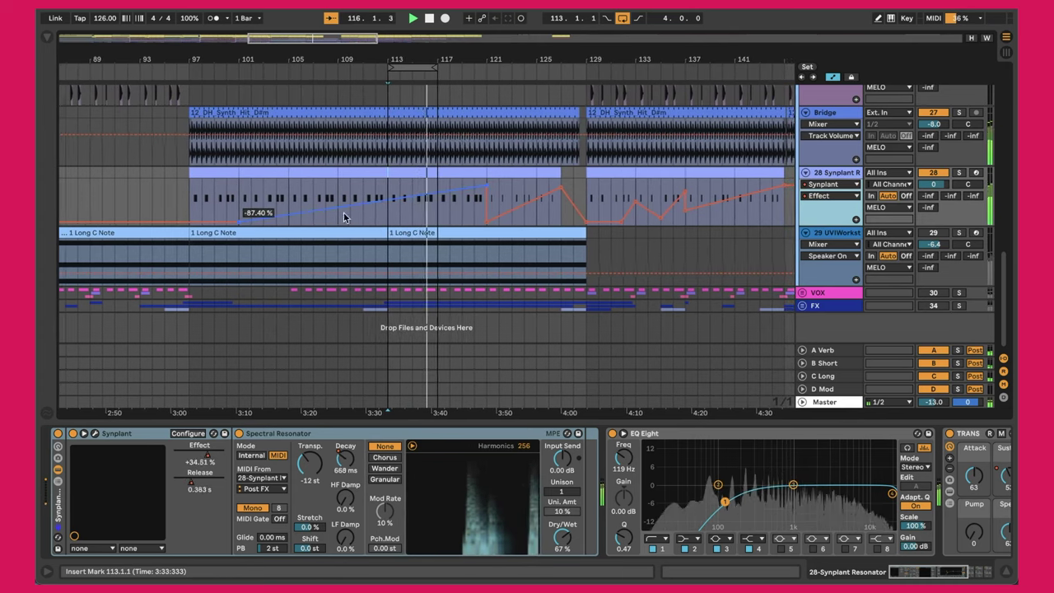
- Open the Synplant plug-in window, view its moving effect and release controls, and close the window
left_click(95, 434)
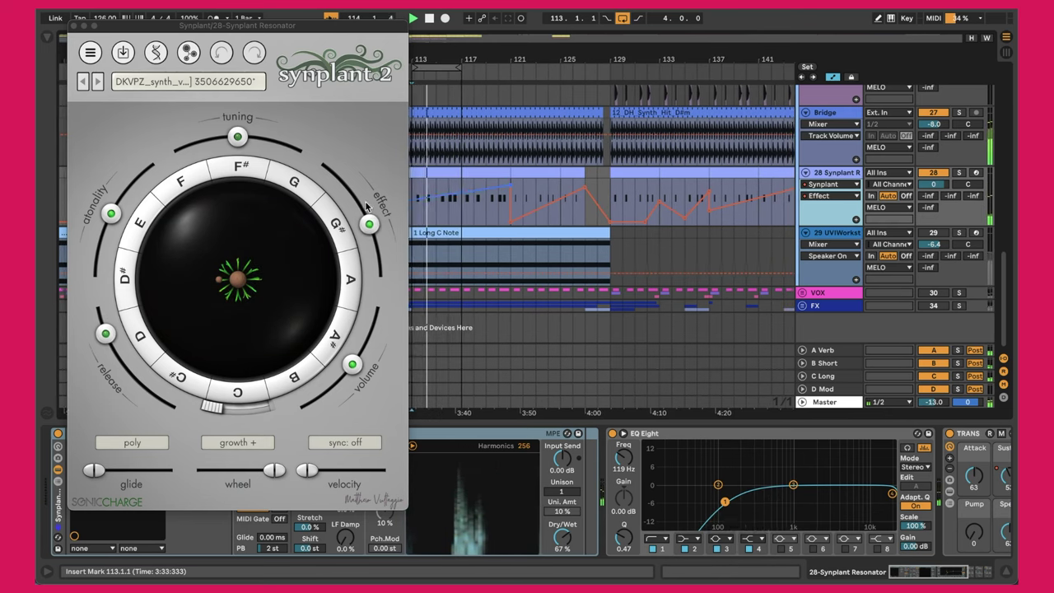
mouse_move(370, 223)
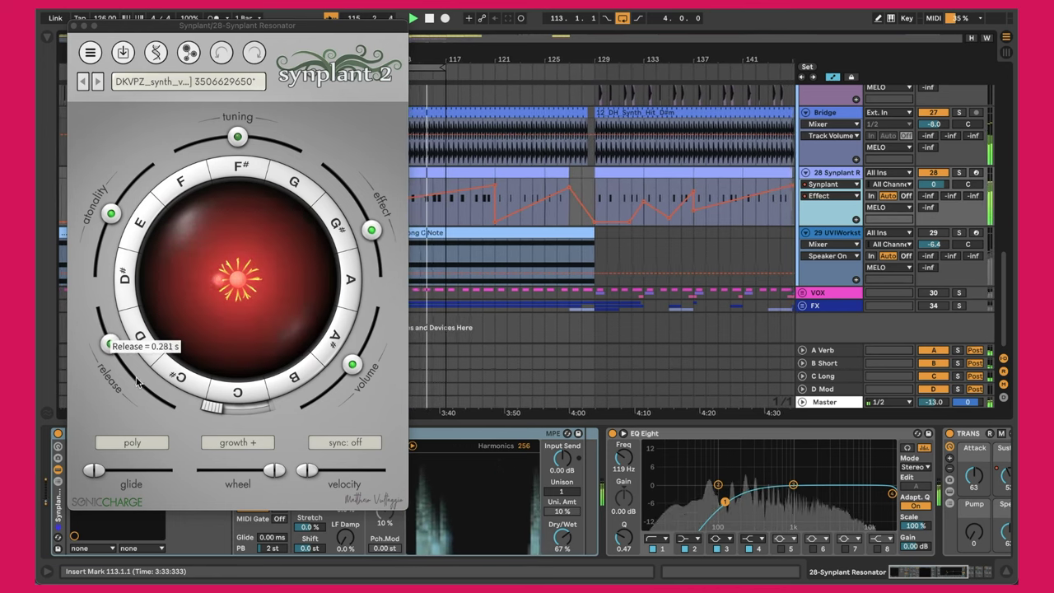
left_click(73, 26)
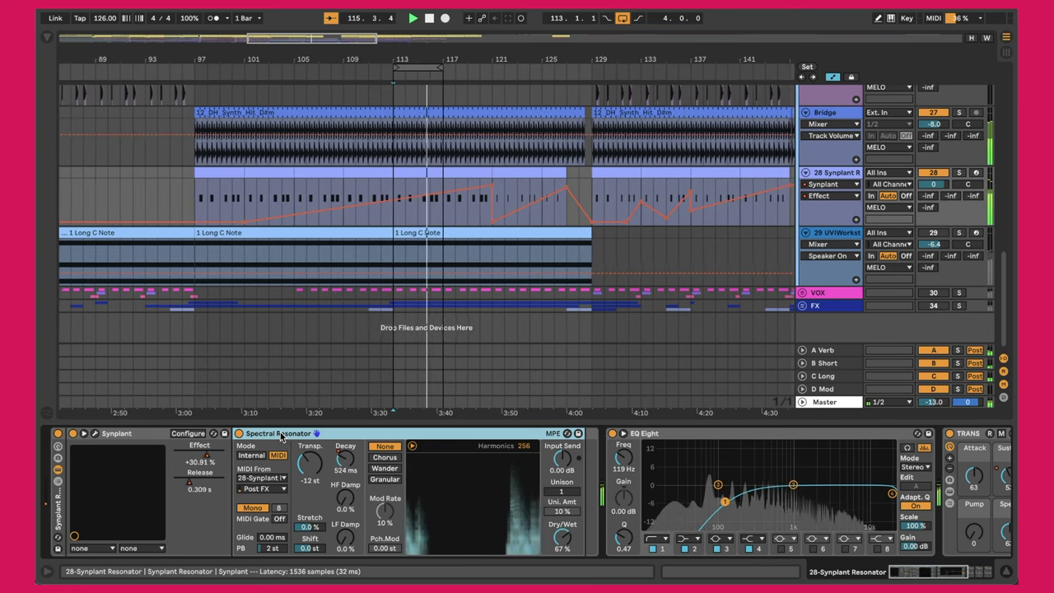
- Compare the 28 Synplant track with Spectral Resonator off and on, soloing the track for the comparison
left_click(238, 434)
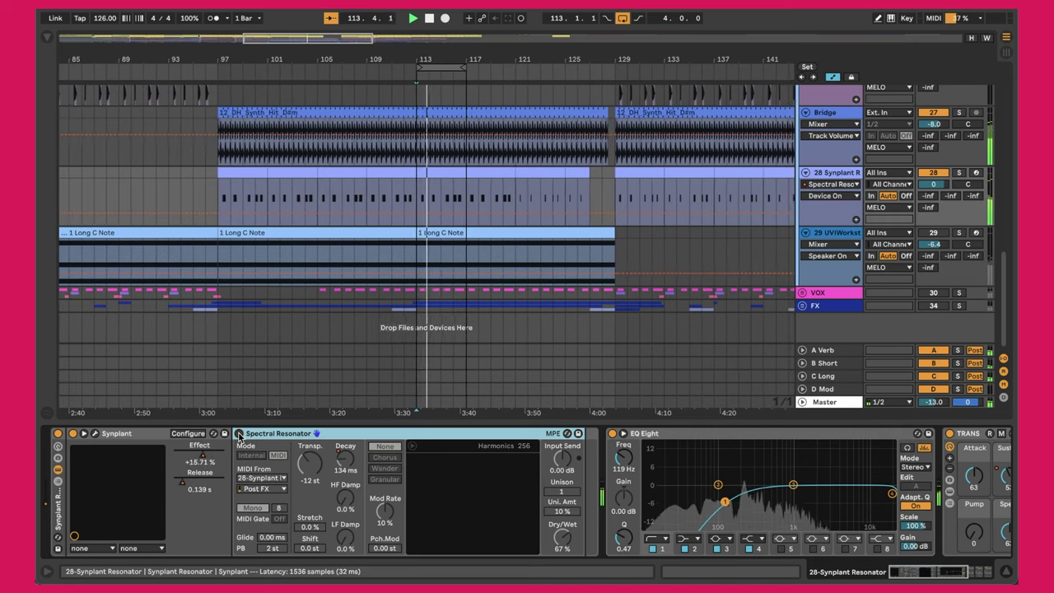
left_click(957, 174)
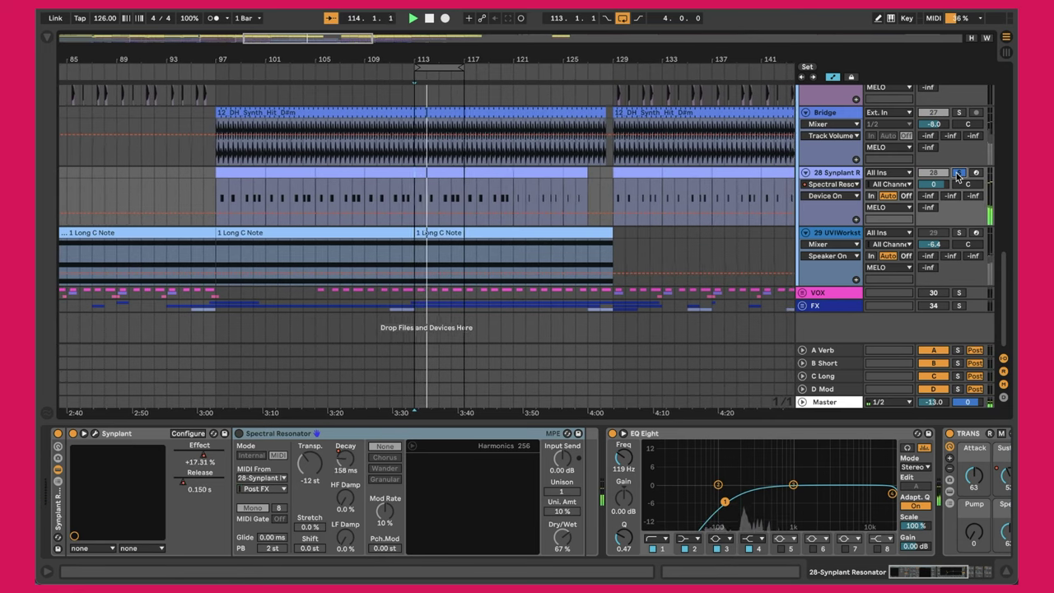
left_click(238, 434)
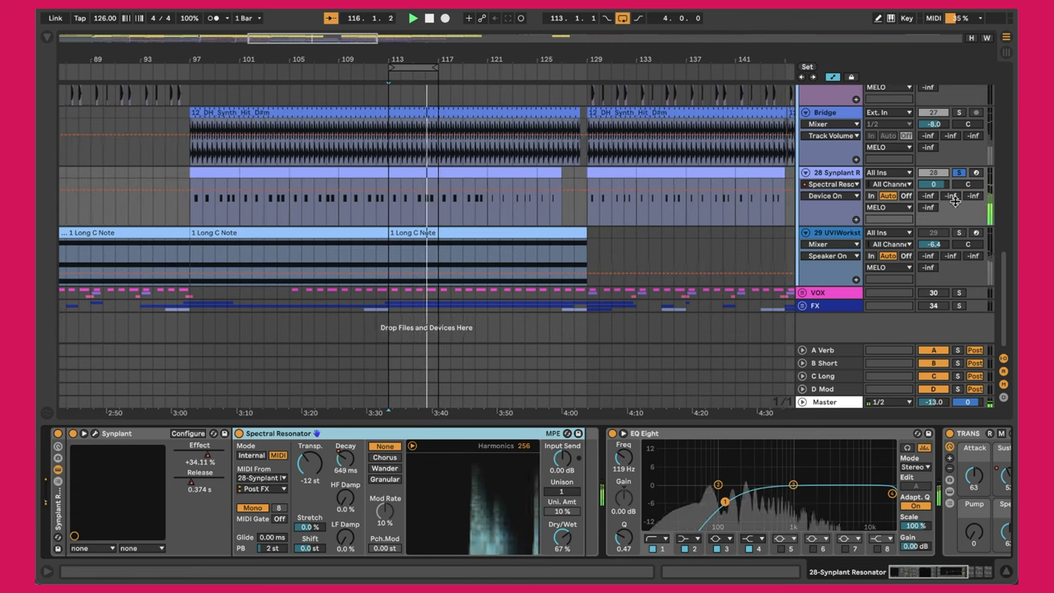
left_click(959, 172)
- View the MIDI source choices of the Spectral Resonator, leaving 28-Synplant Resonator selected
left_click(418, 365)
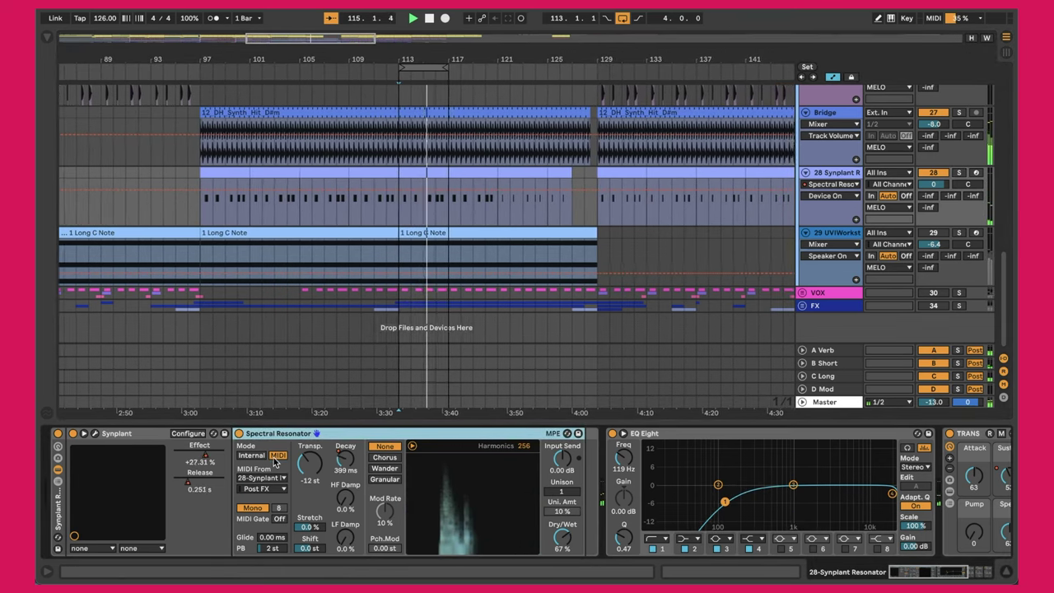
left_click(264, 478)
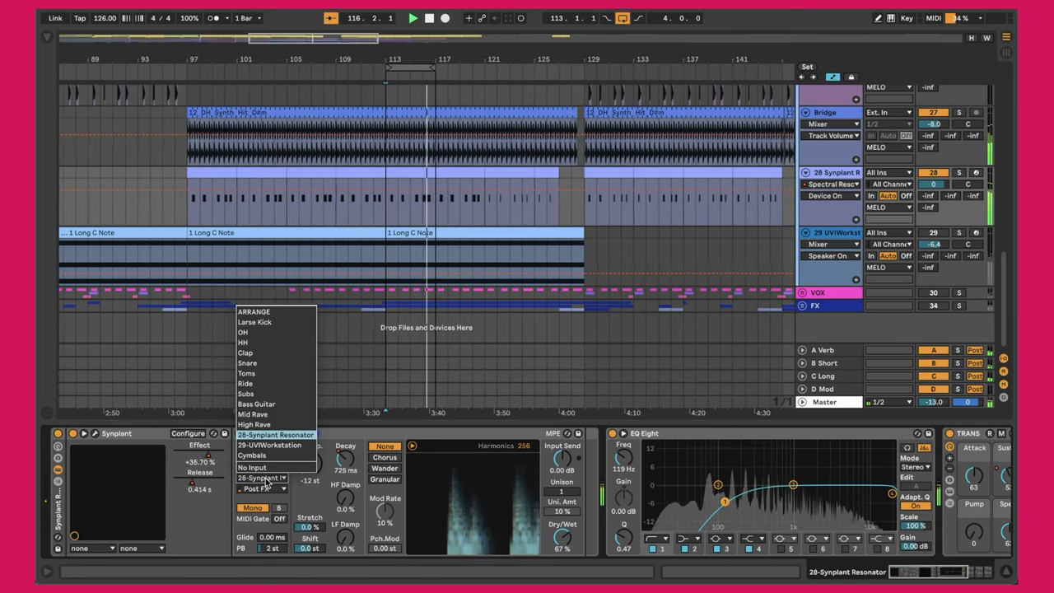
left_click(263, 482)
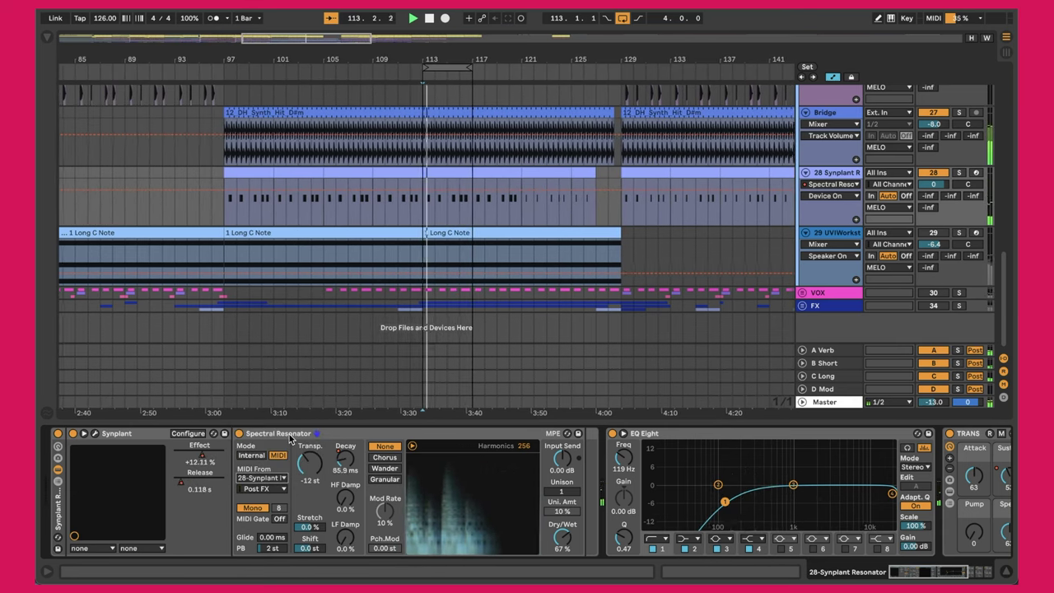
- Open the Synplant clip at bar 113, loop its first D#2 note, and extend the loop across the clip from 1.1.1
double_click(439, 173)
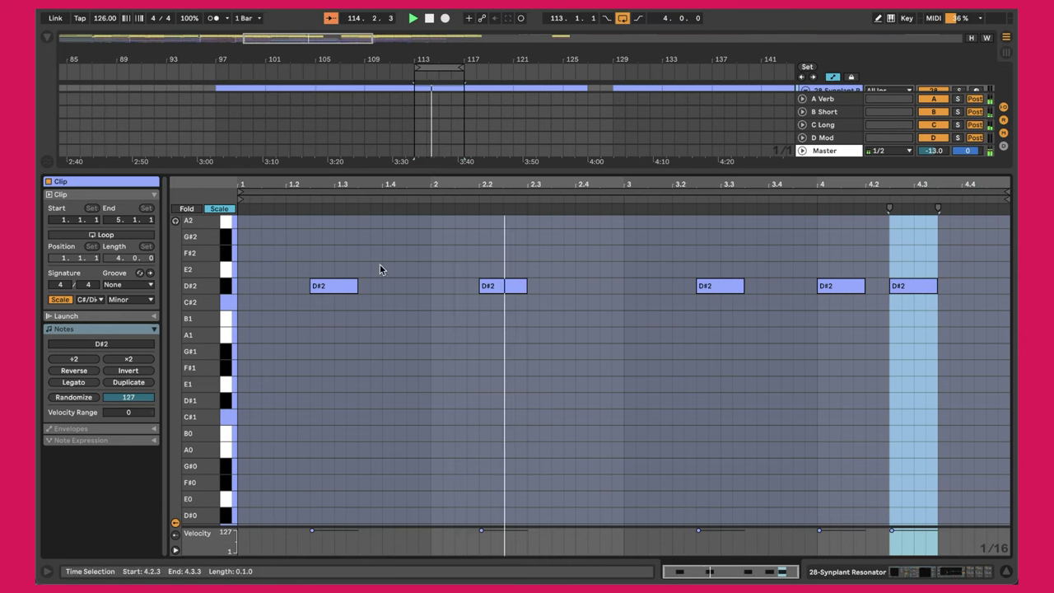
left_click(322, 290)
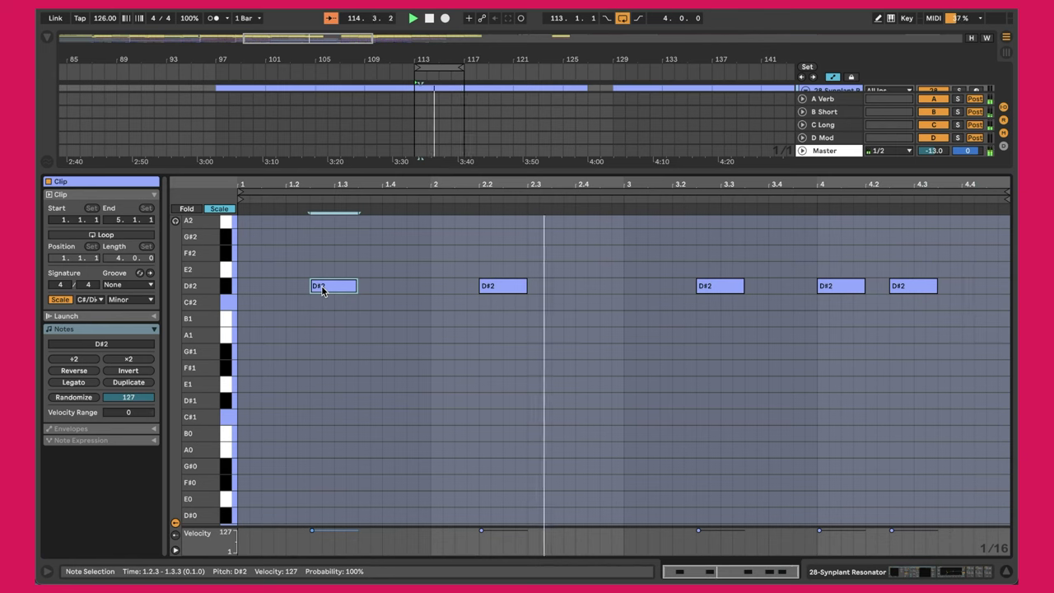
key("ctrl+l")
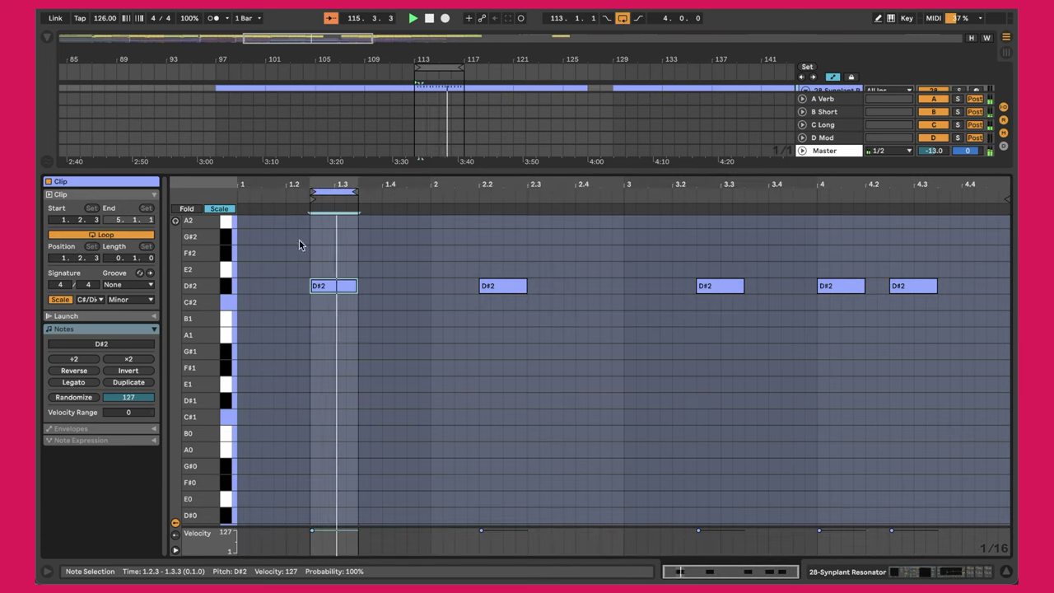
left_click_drag(313, 193, 239, 192)
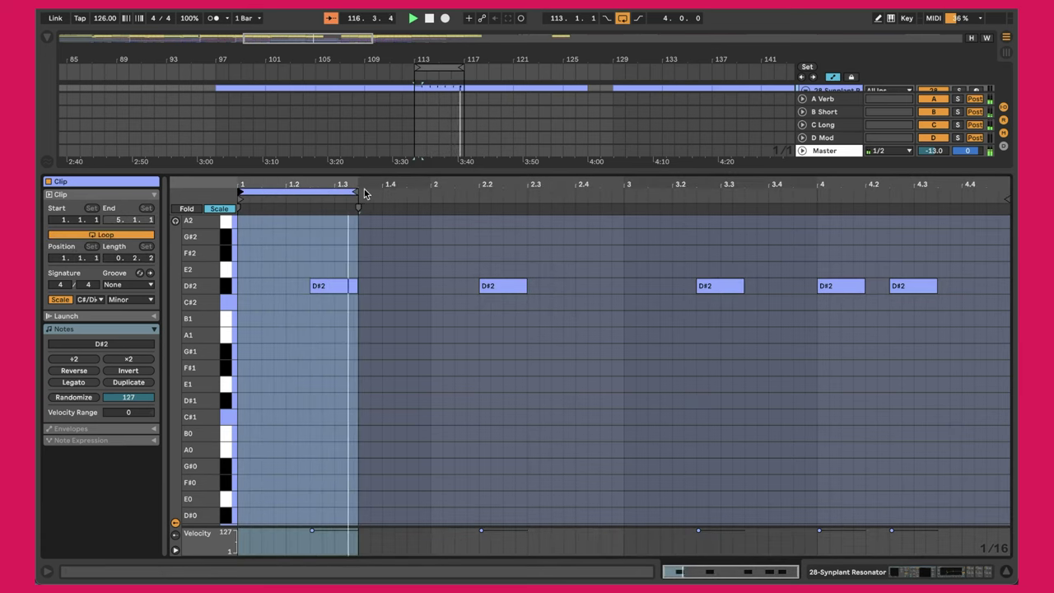
left_click_drag(357, 206, 927, 210)
- View the Spectral Resonator Decay and TRANS Sustain automation envelopes on the 28 Synplant track
key("Tab")
key("shift+Tab")
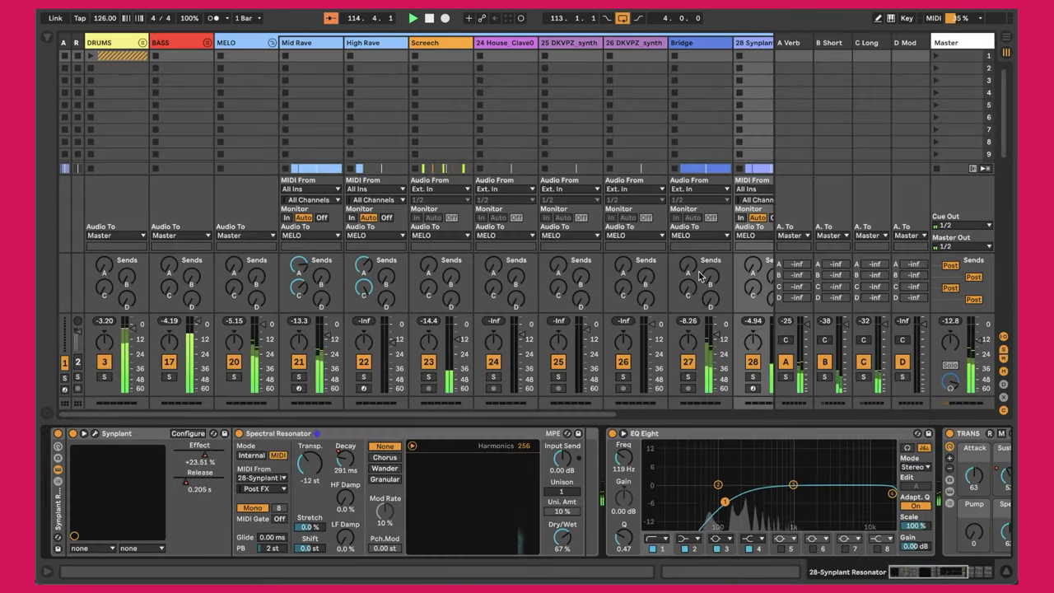
scroll(348, 466, "up", 5)
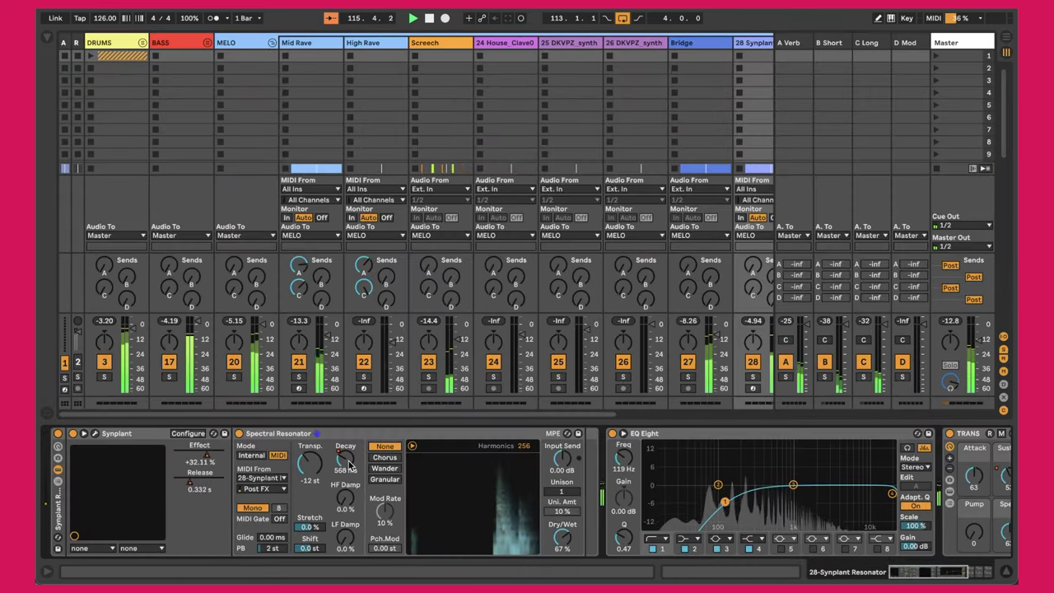
scroll(349, 466, "up", 3)
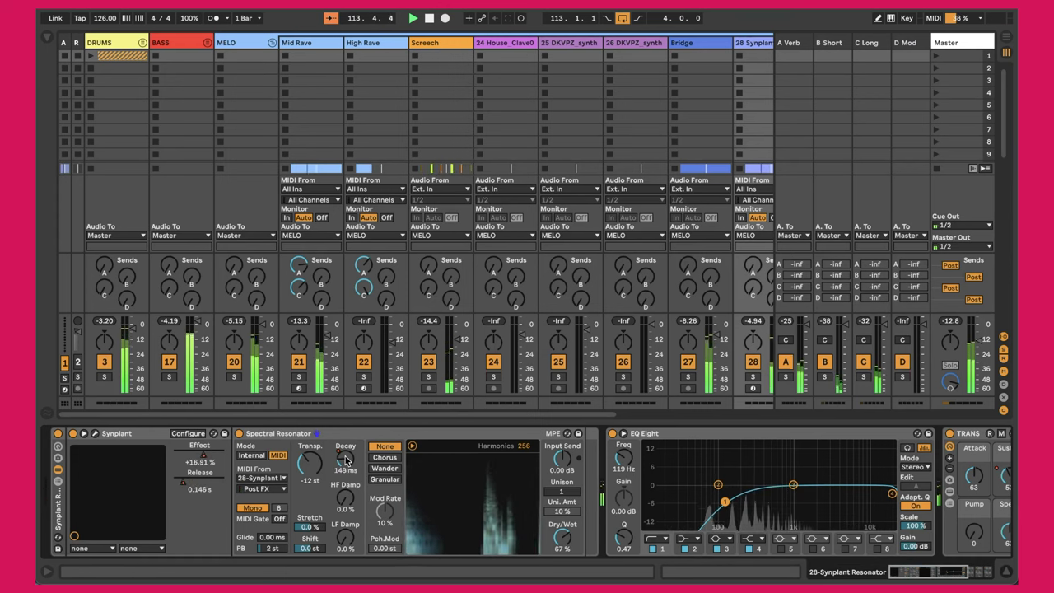
key("Tab")
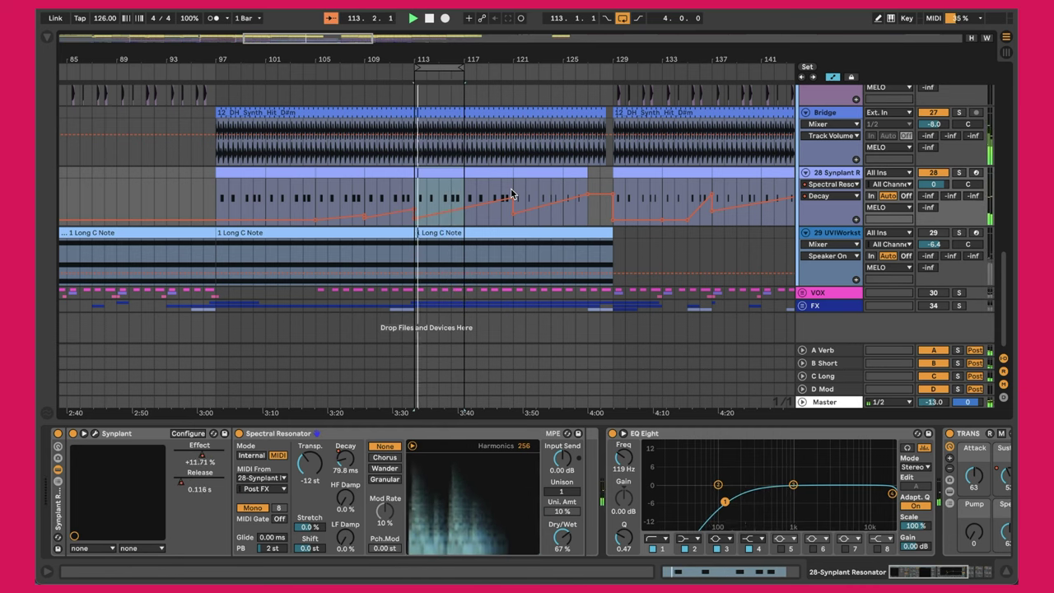
scroll(679, 466, "right", 5)
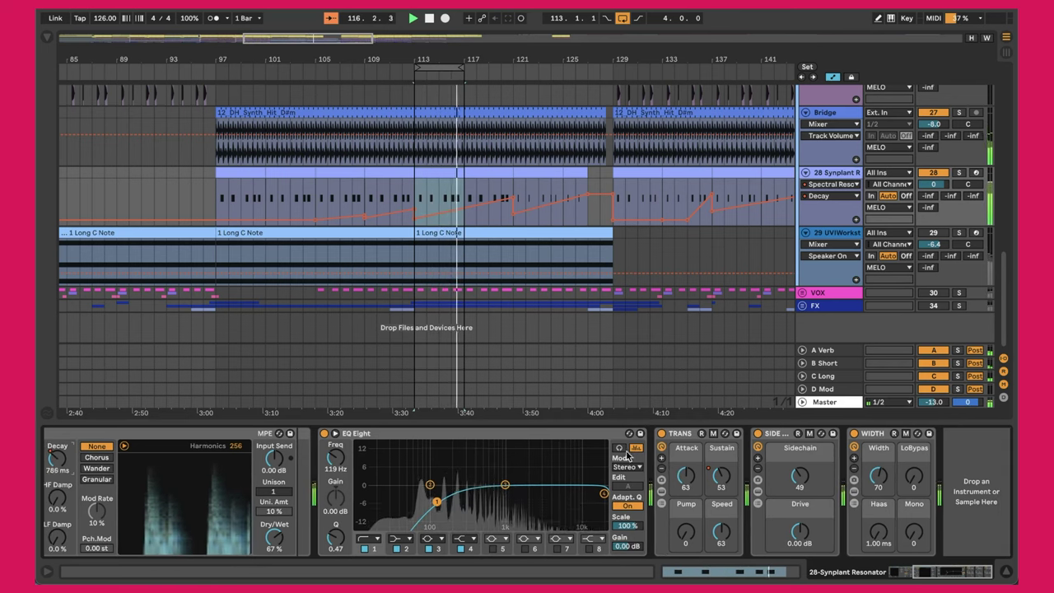
left_click(723, 476)
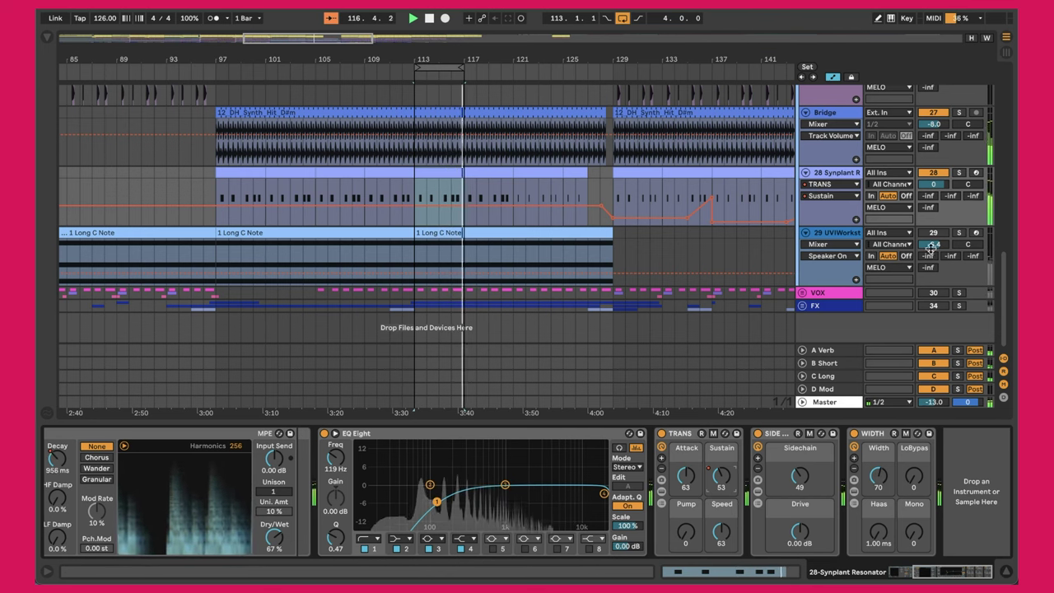
- Audition the 29 UVIWorkstation track soloed at -0.1 dB and view the sustained notes in its bar 113 clip
left_click_drag(939, 243, 939, 205)
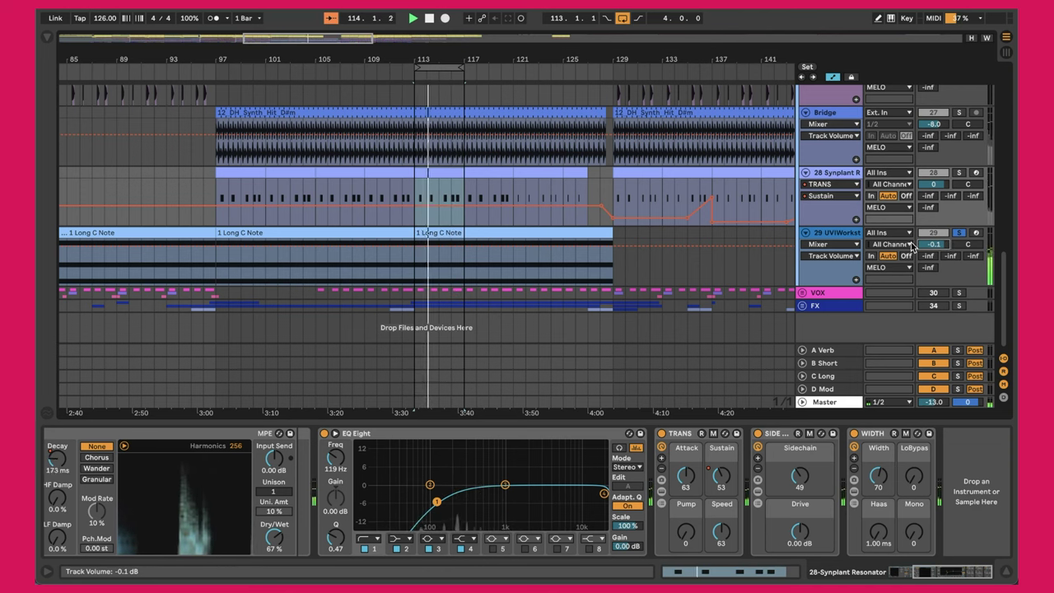
double_click(426, 234)
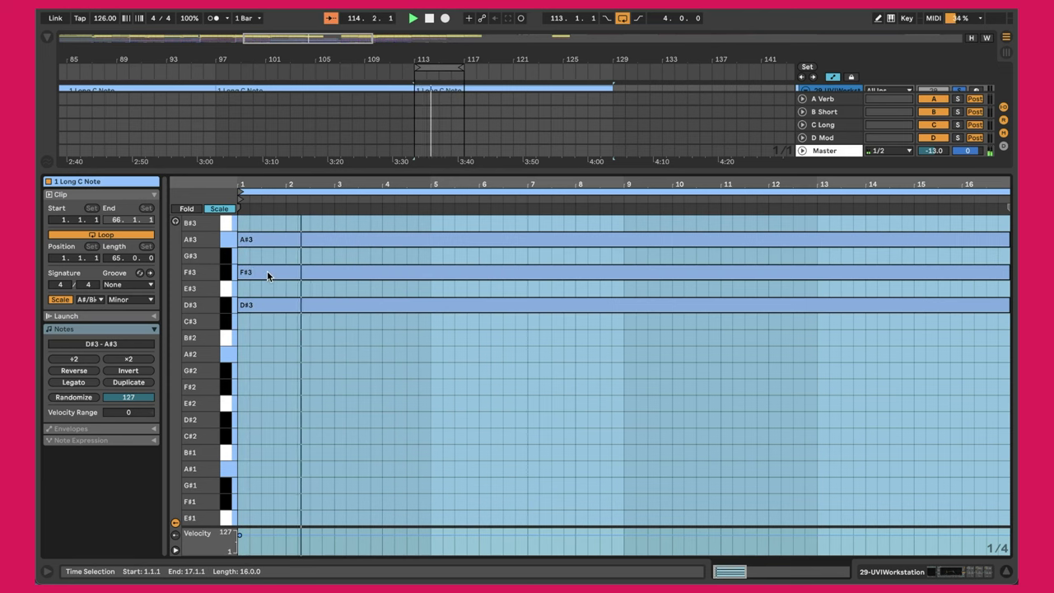
key("shift+Tab")
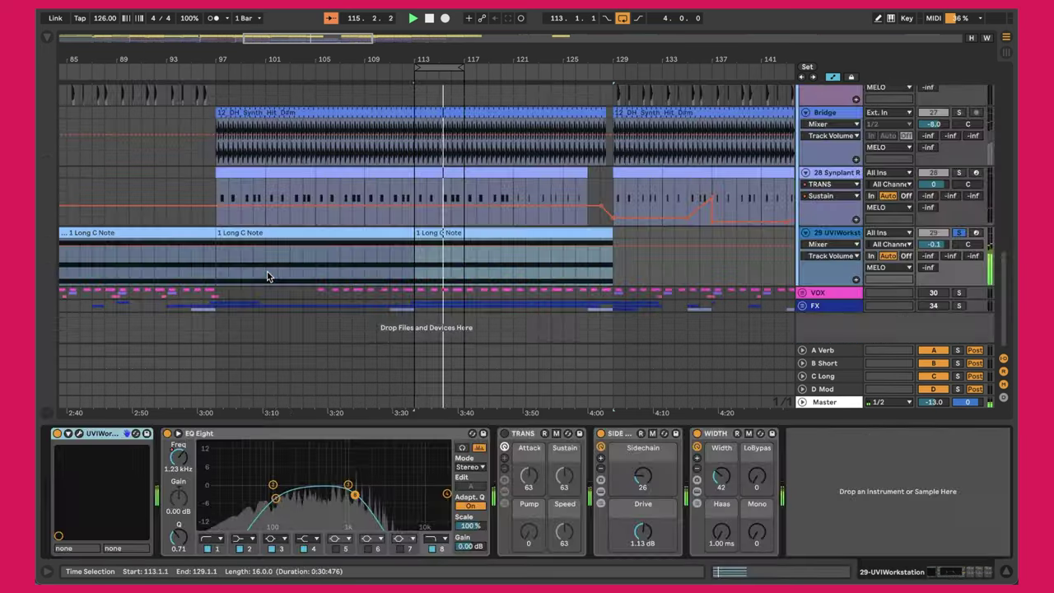
left_click(958, 233)
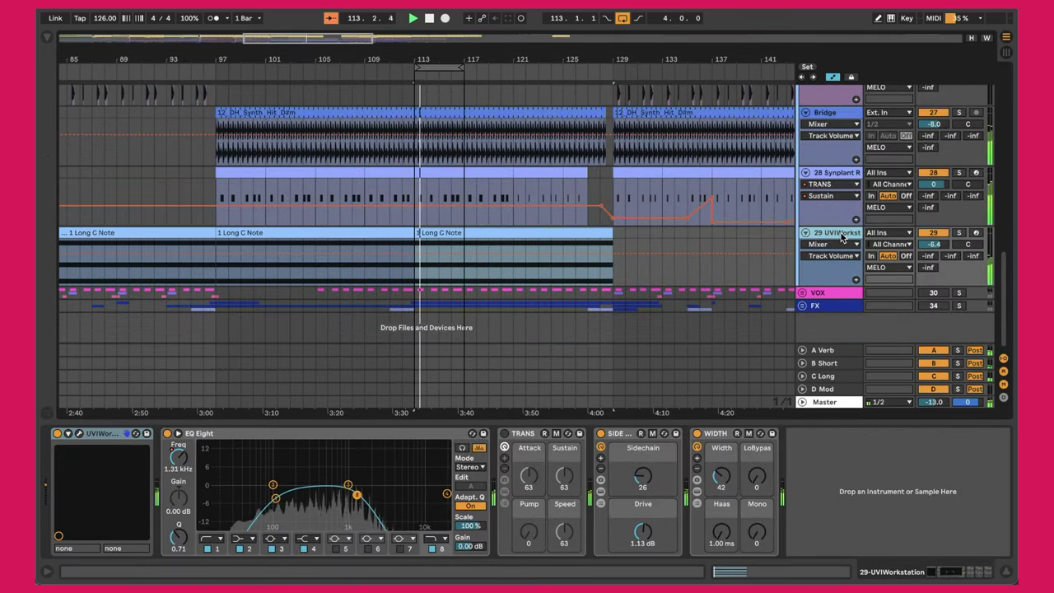
- Select the bar 113 clip on the 29 UVIWorkstation track and view the instrument's Lost Kingdom preset in its plug-in window
left_click(456, 235)
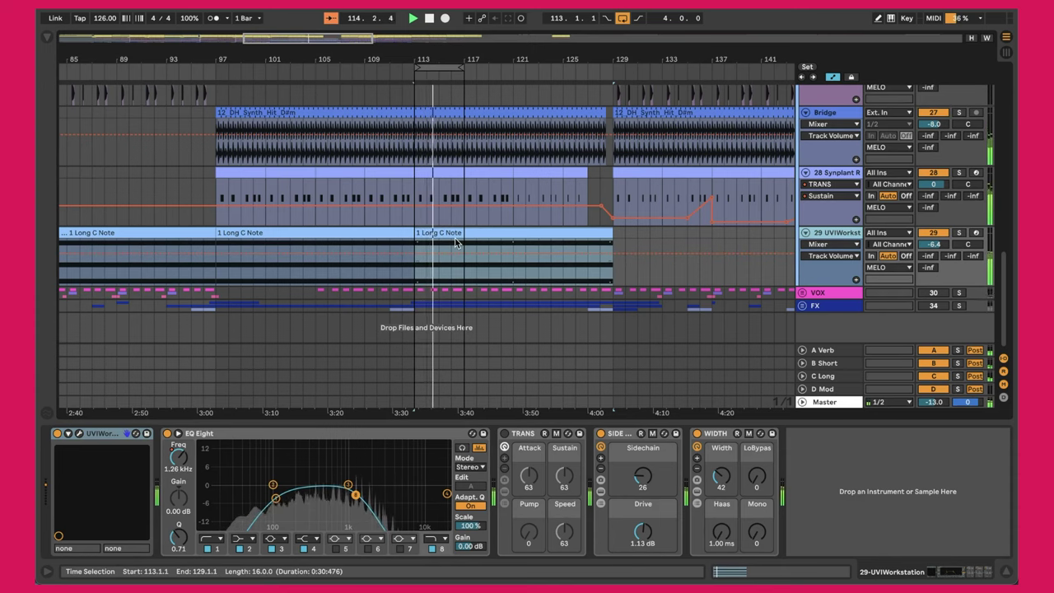
scroll(455, 242, "left", 10)
scroll(456, 242, "up", 5)
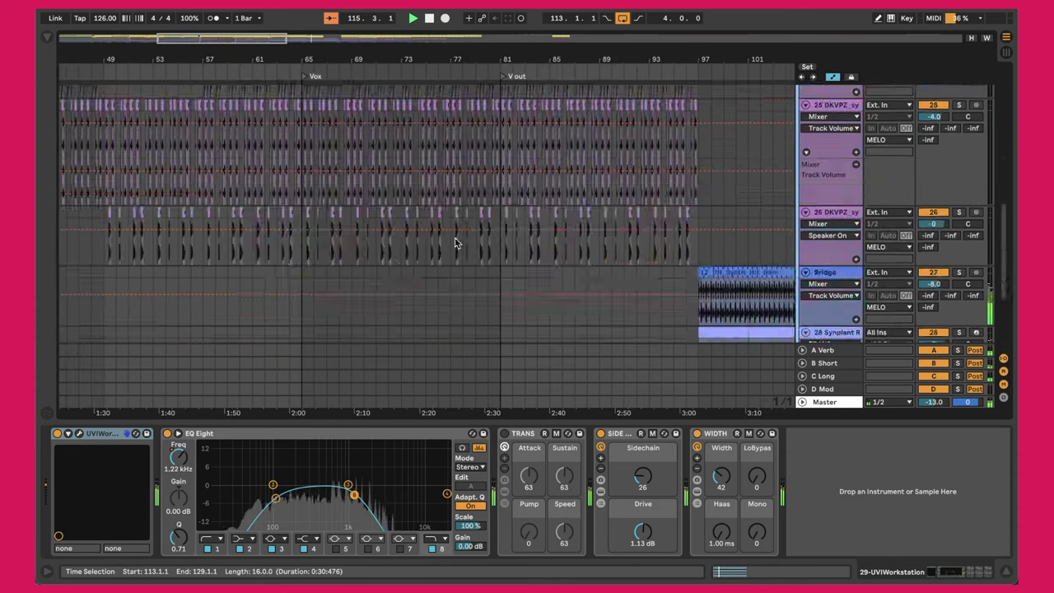
scroll(455, 242, "down", 5)
scroll(456, 242, "right", 9)
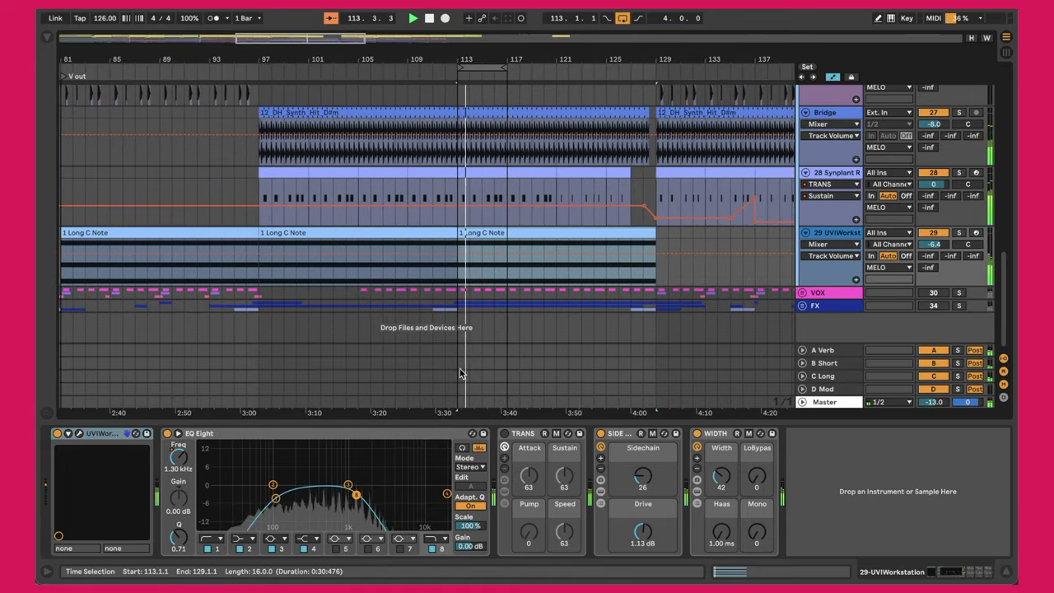
left_click(79, 434)
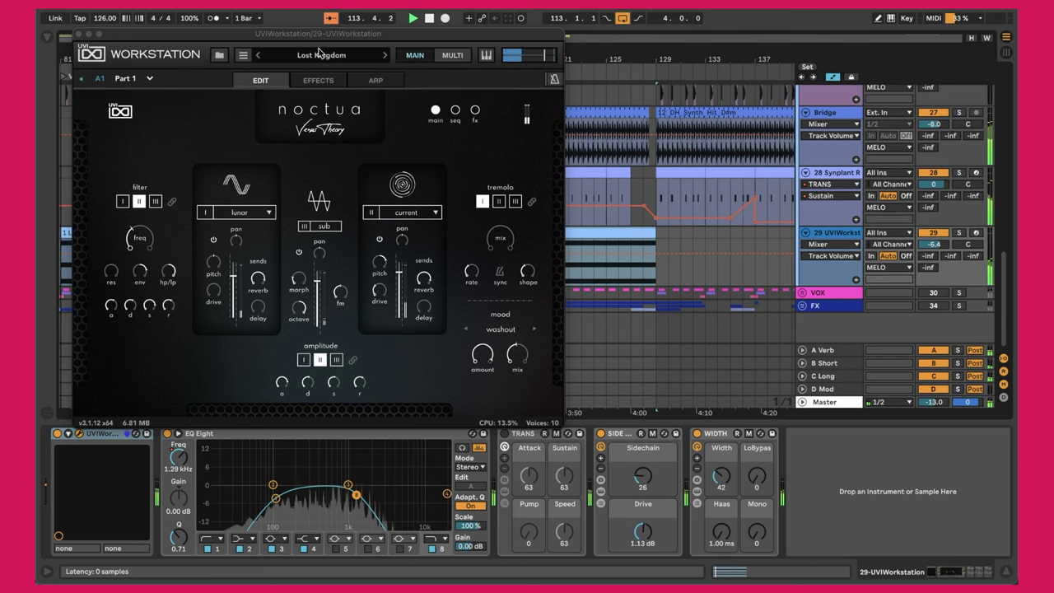
left_click(78, 34)
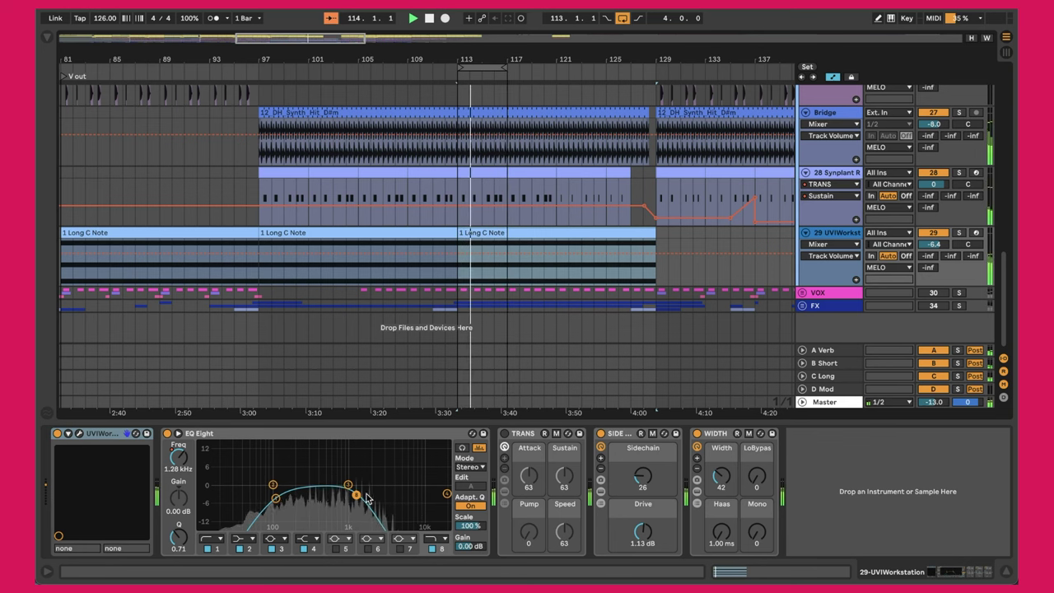
- Turn off arrangement looping and raise the high-cut frequency of the UVIWorkstation track's EQ Eight to 9.50 kHz
left_click(621, 18)
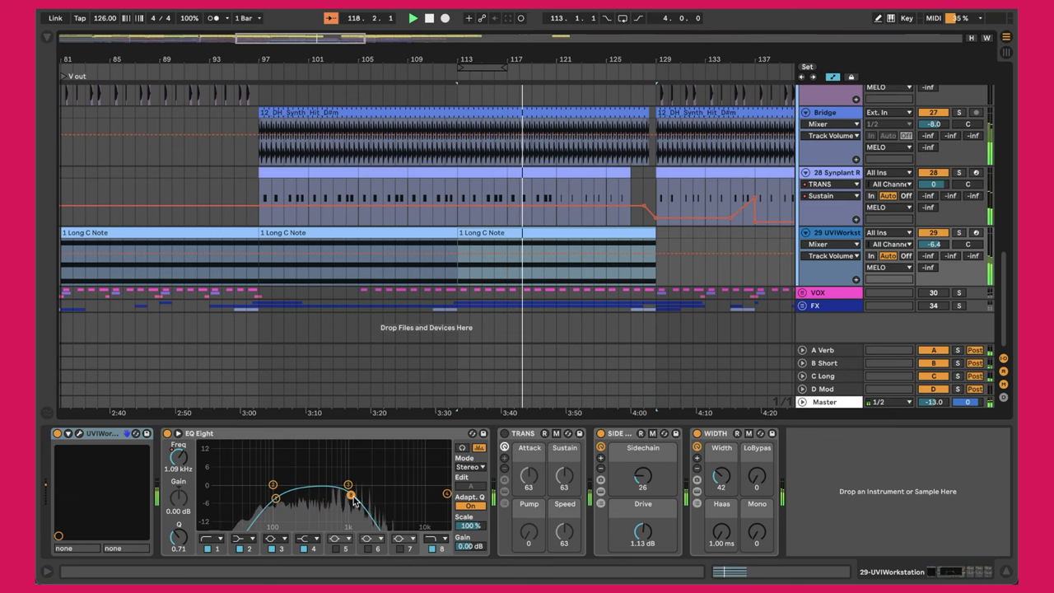
left_click_drag(354, 501, 417, 496)
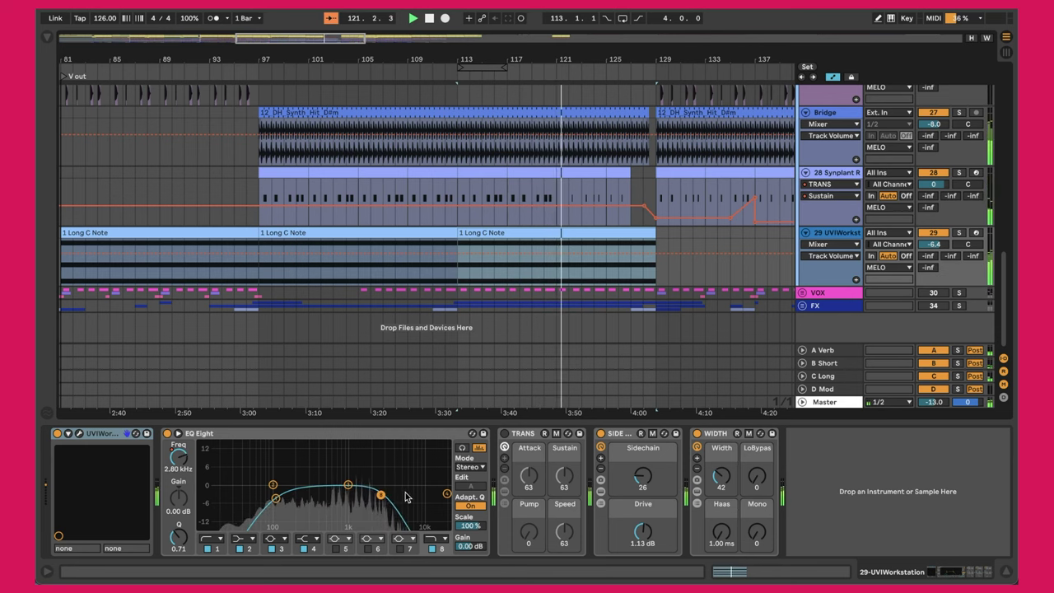
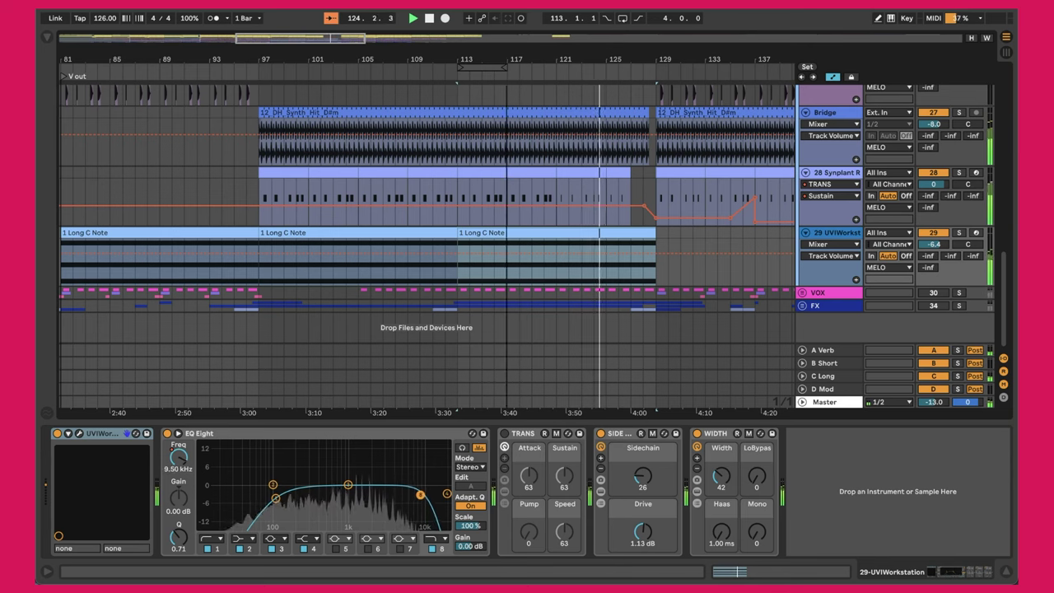
- Unfold the REF and ARRANGE tracks to show the reference waveform and the section clips
left_click_drag(494, 59, 495, 37)
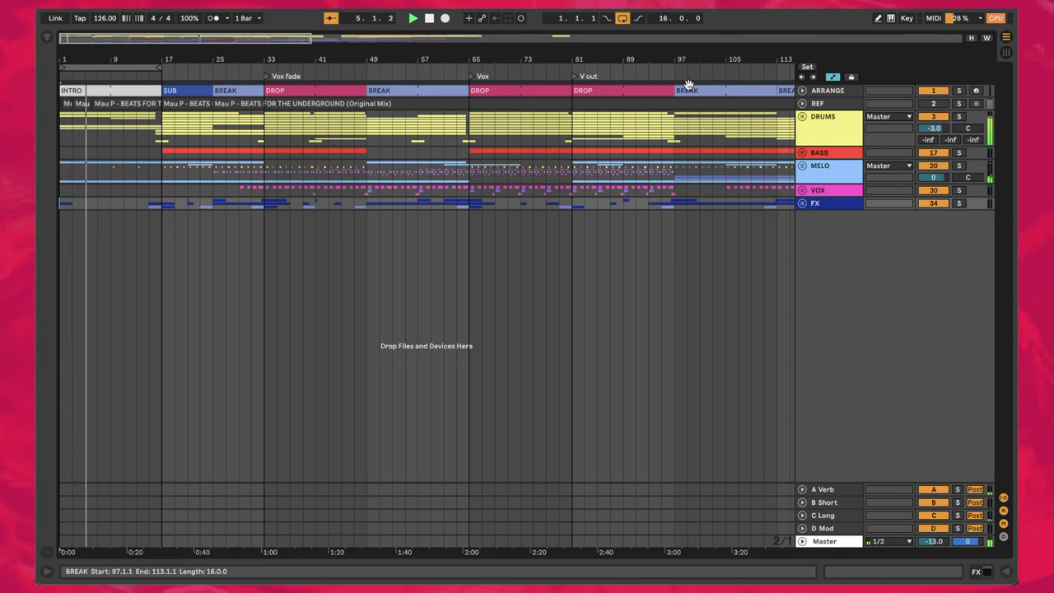
left_click(802, 104)
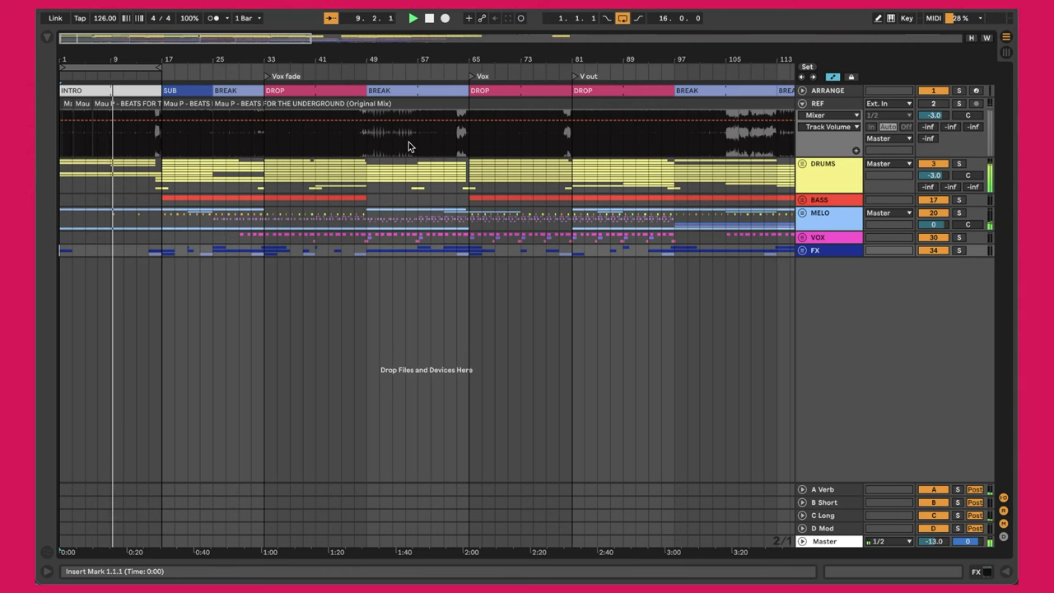
left_click(802, 91)
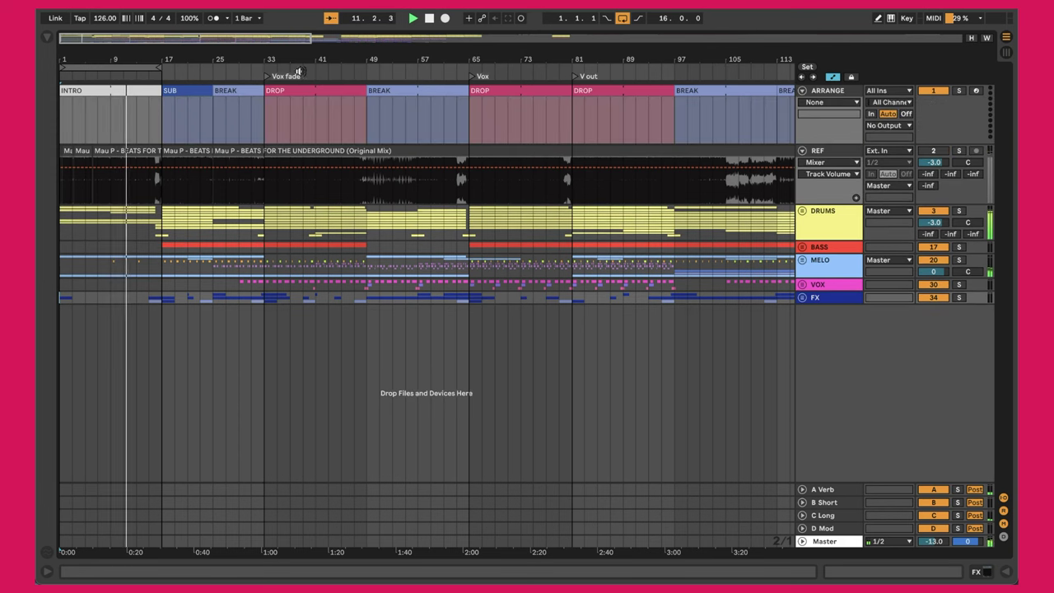
- Step through the INTRO, SUB, first BREAK and first DROP section clips on the ARRANGE track
left_click(143, 91)
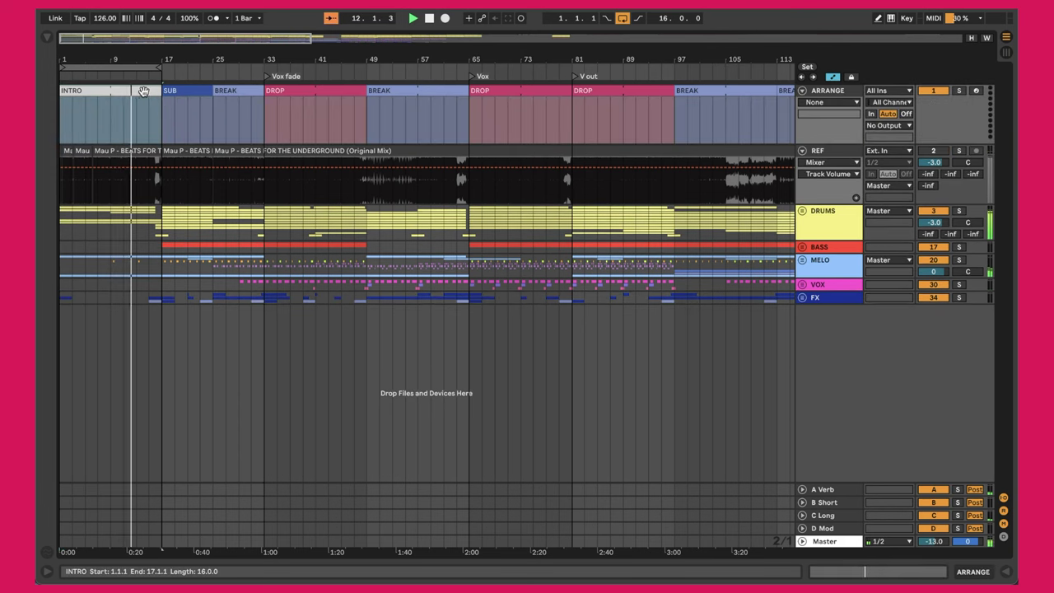
left_click(188, 91)
left_click(225, 90)
left_click(296, 89)
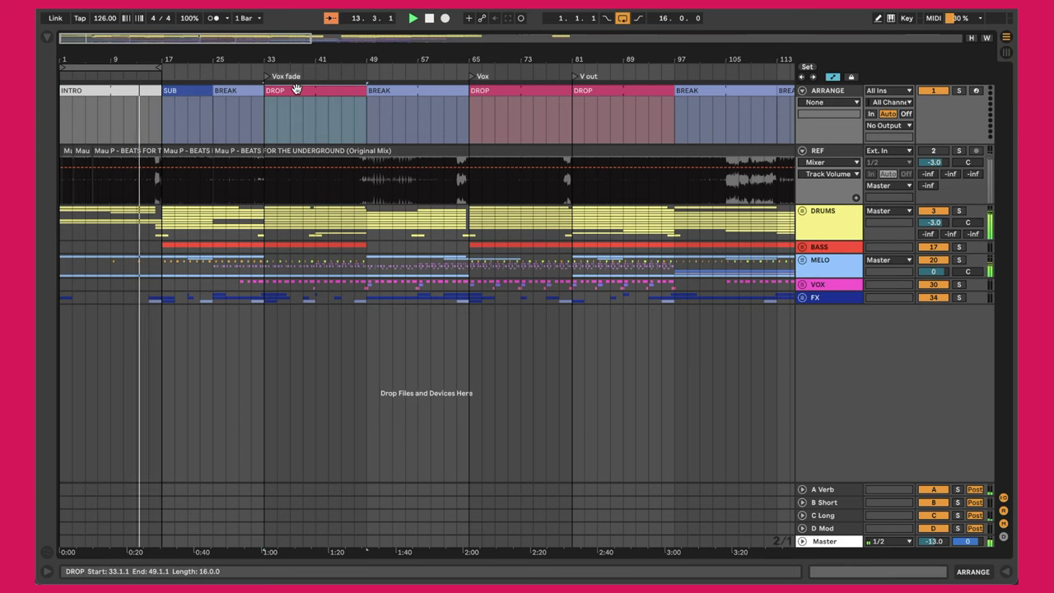
- Examine the consecutive DROP sections from bar 273 to 313 in the reference's second arrangement map
key("minus")
key("minus")
key("minus")
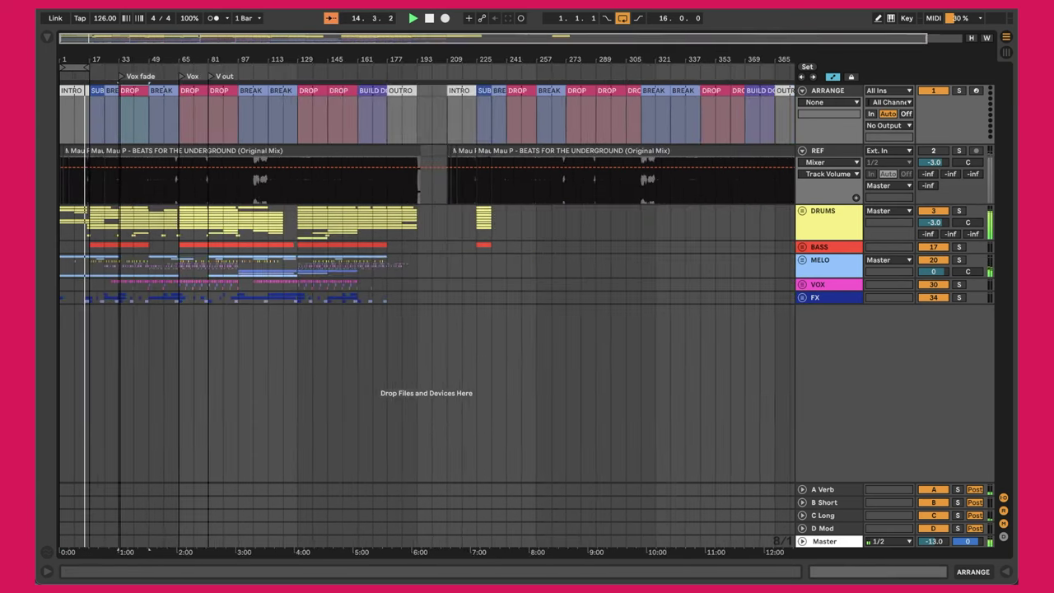
left_click(125, 104)
left_click_drag(704, 58, 647, 58)
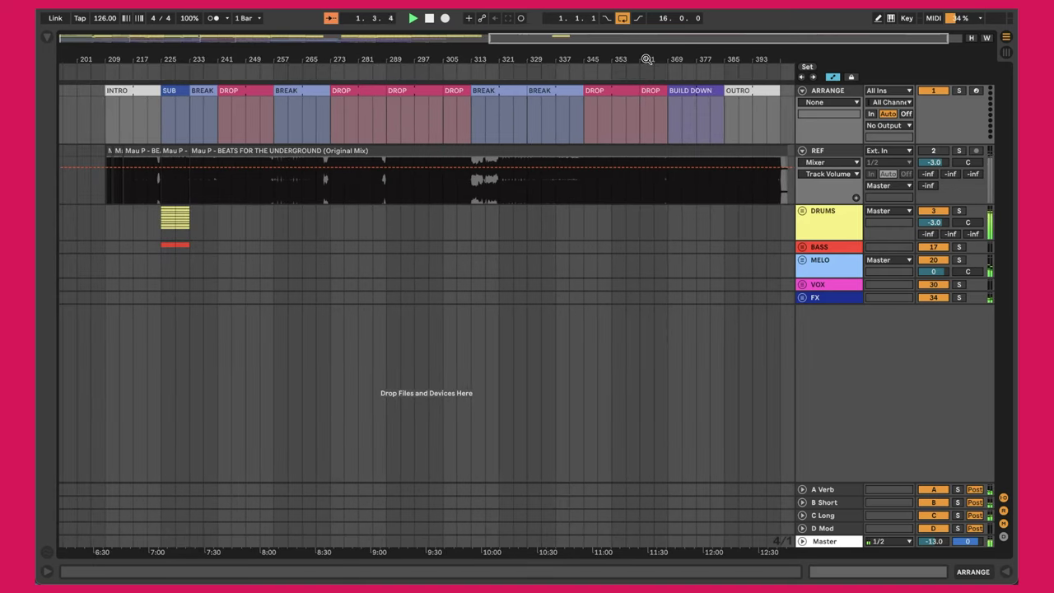
left_click(371, 93)
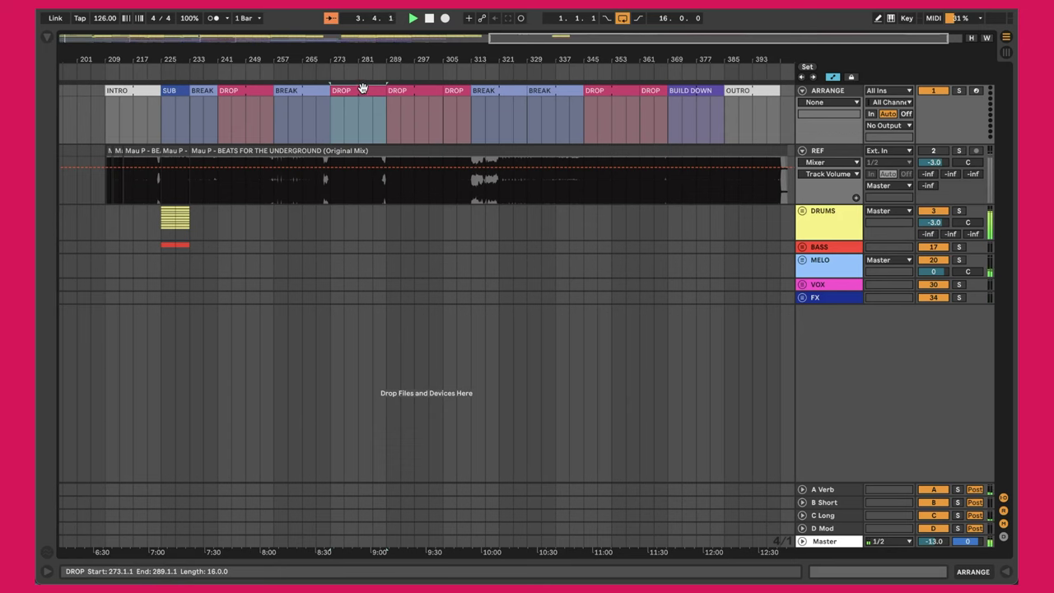
left_click(354, 90, "shift")
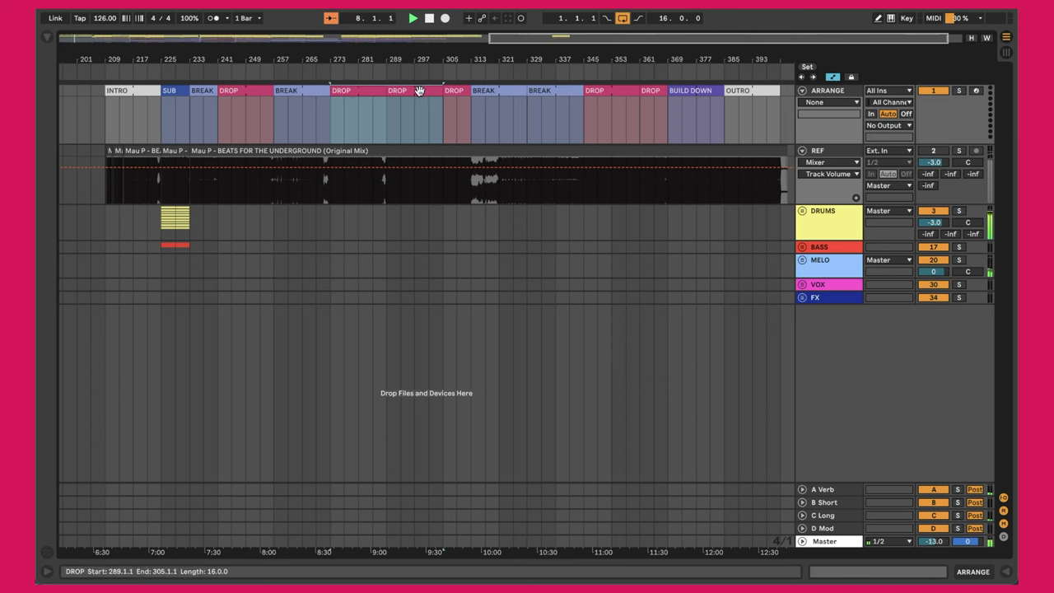
left_click(449, 89)
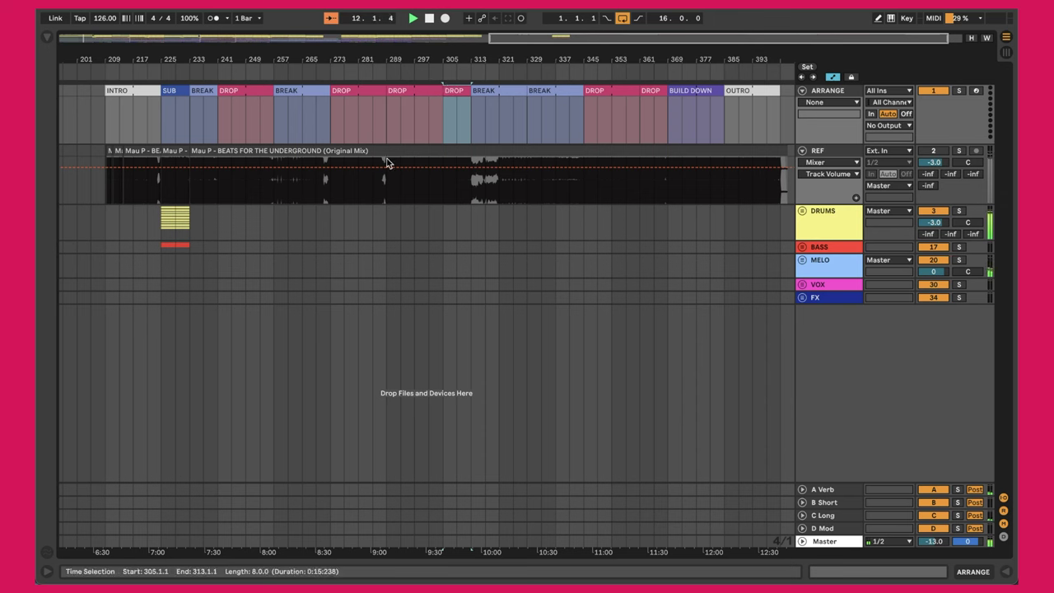
- Select the DROP sections from bar 65 to 97 in the first arrangement map, followed by the BREAK and the DROP at bar 129
scroll(328, 129, "left", 20)
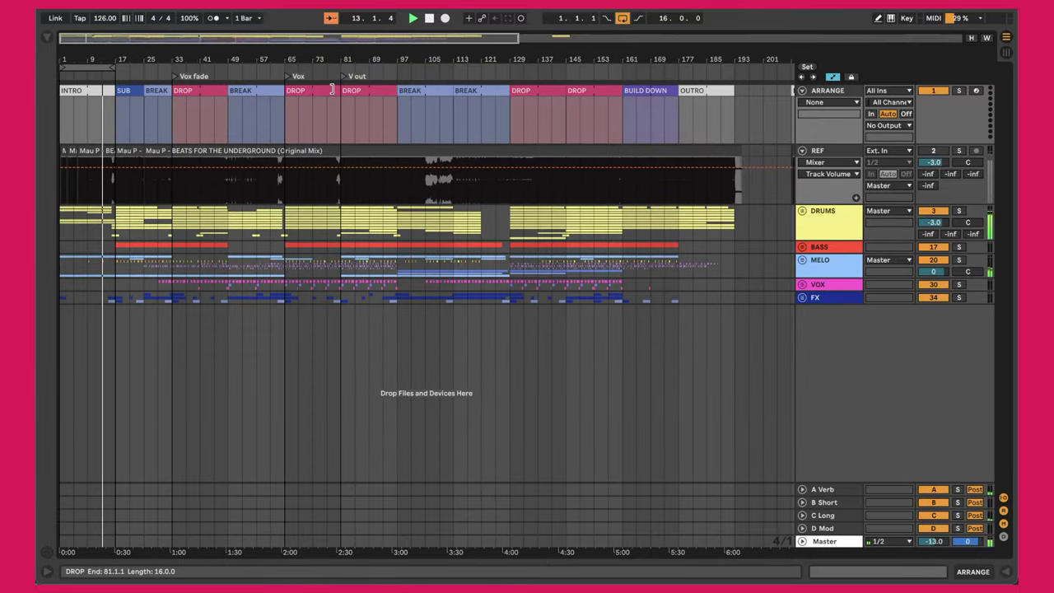
key("shift+Right")
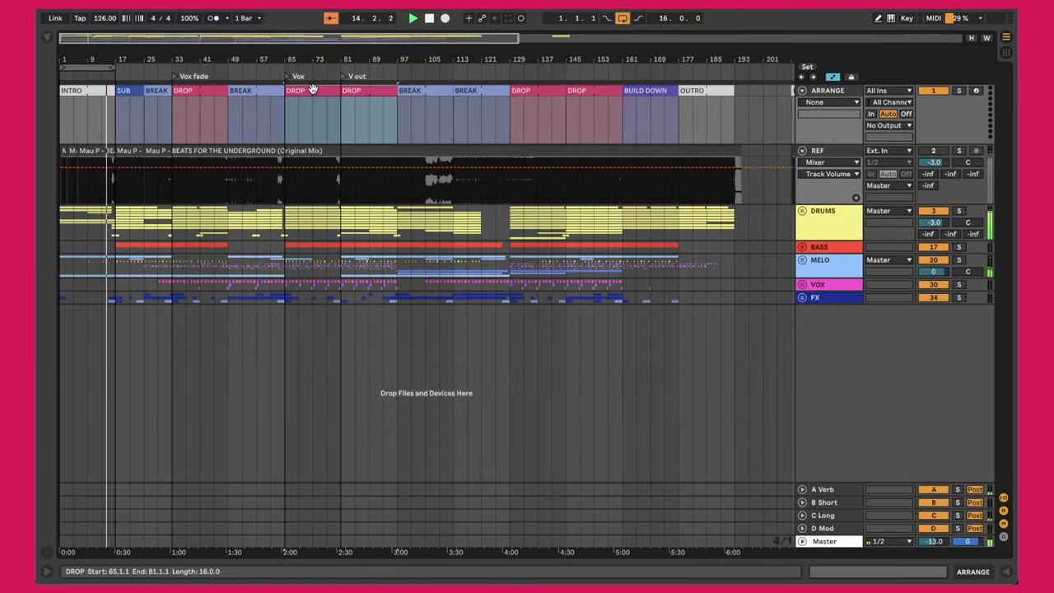
left_click(423, 97)
left_click(532, 91)
- Return to the second arrangement map and select its DROP sections from bar 273 to 305, followed by the 8-bar DROP at bar 305
scroll(577, 94, "right", 10)
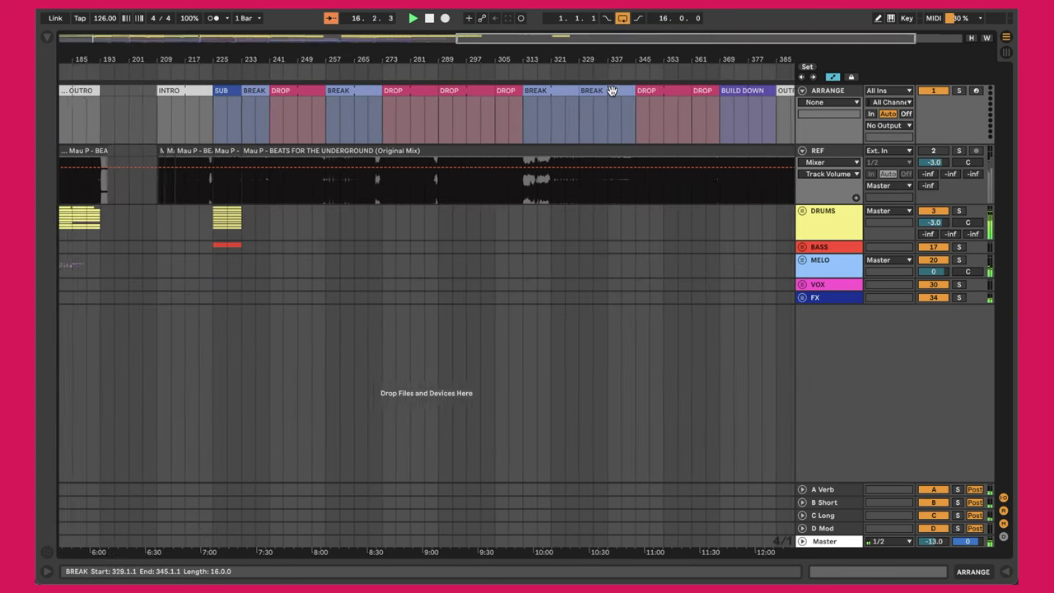
left_click(398, 100)
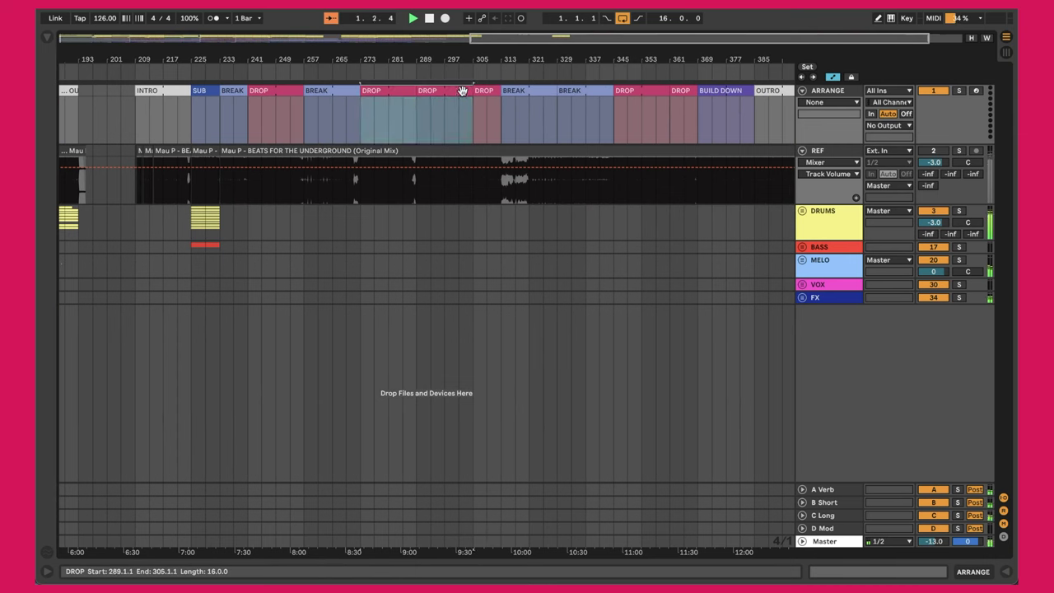
left_click(484, 92)
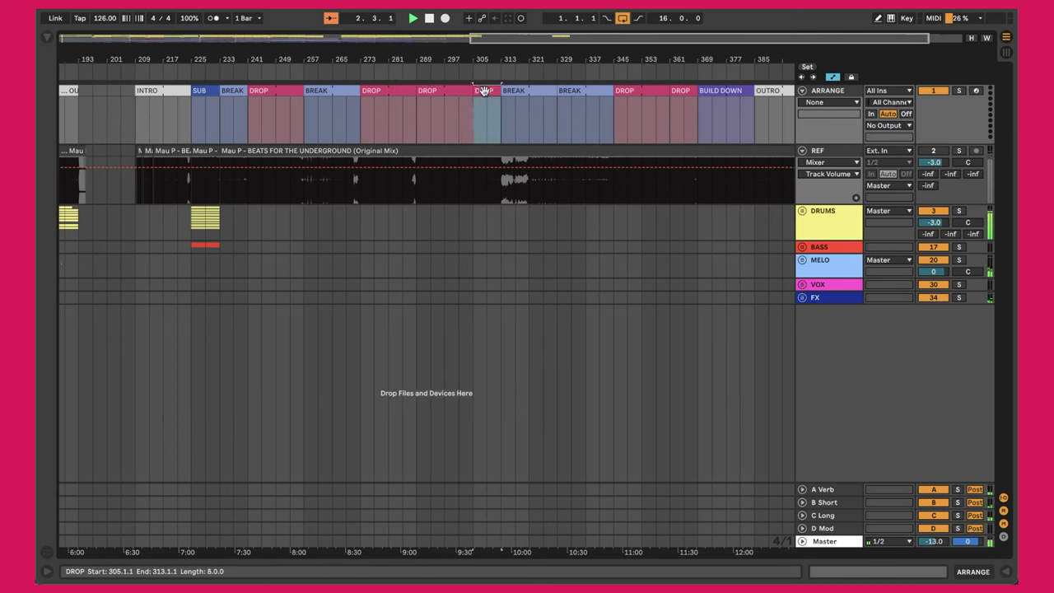
scroll(653, 96, "right", 2)
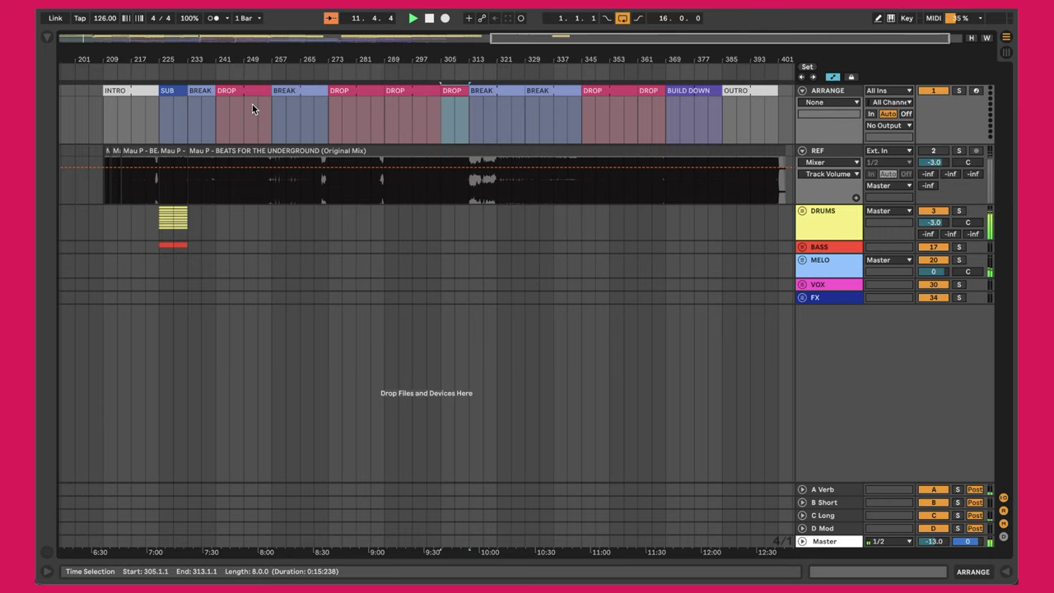
- Fold the REF track and step through the first map's INTRO, SUB, BREAK and DROP sections up to bar 49
key("ctrl+z")
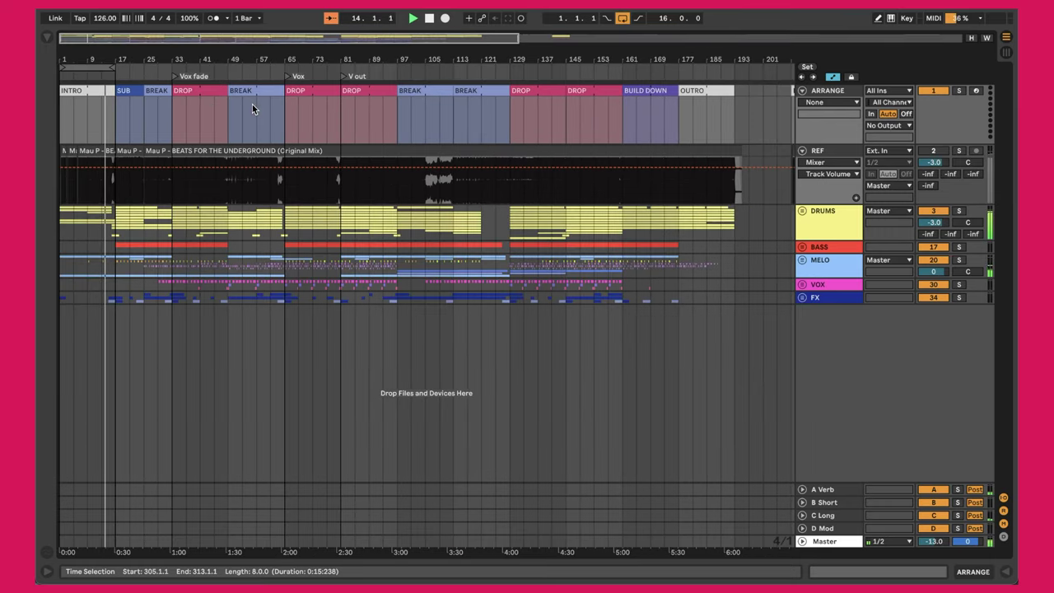
left_click(64, 102)
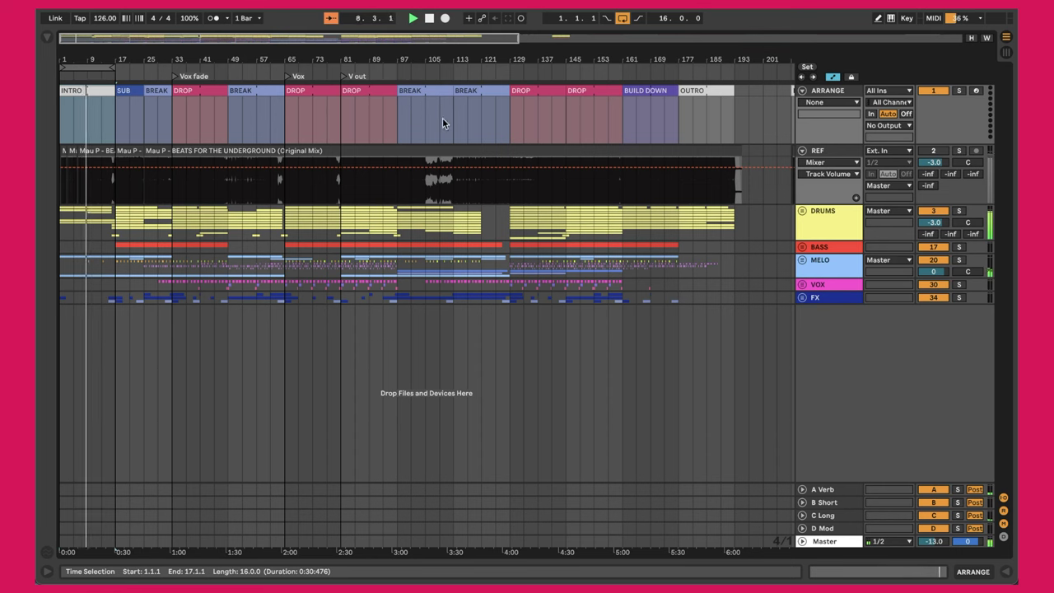
left_click(802, 151)
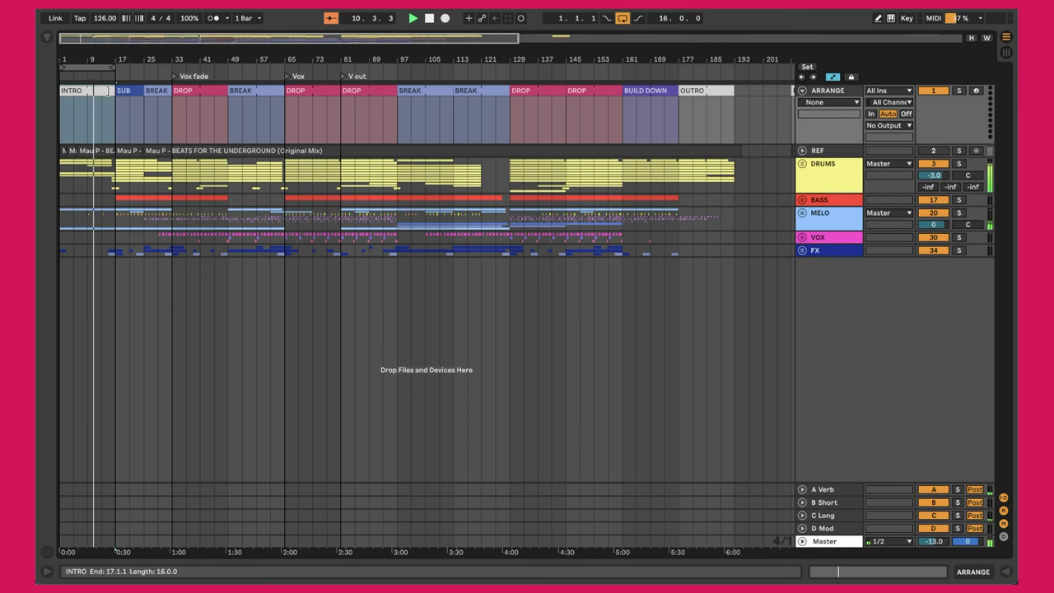
left_click(128, 107)
left_click(146, 94)
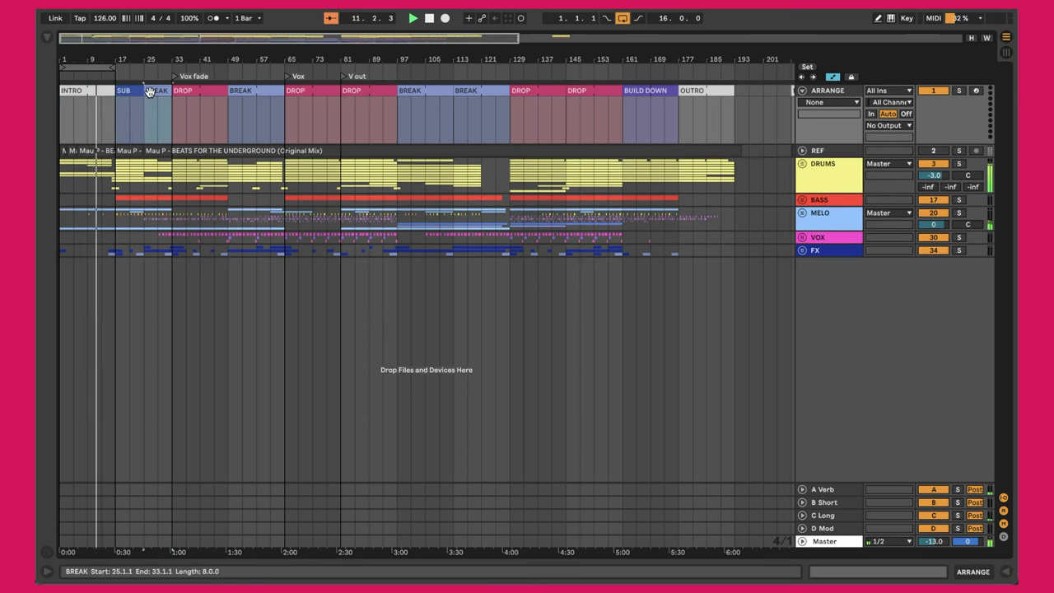
left_click(197, 90)
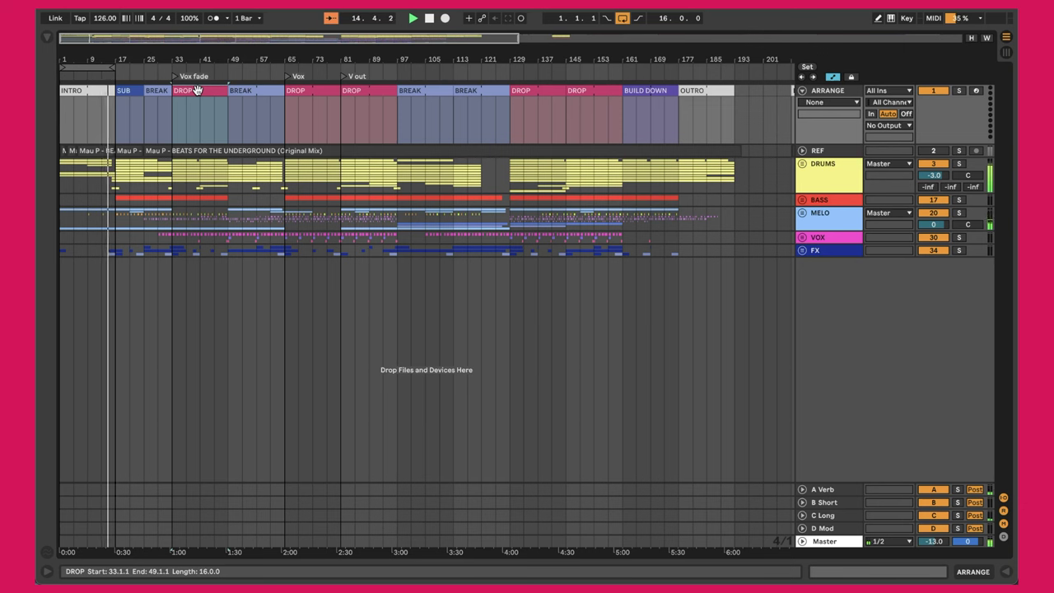
left_click(197, 90)
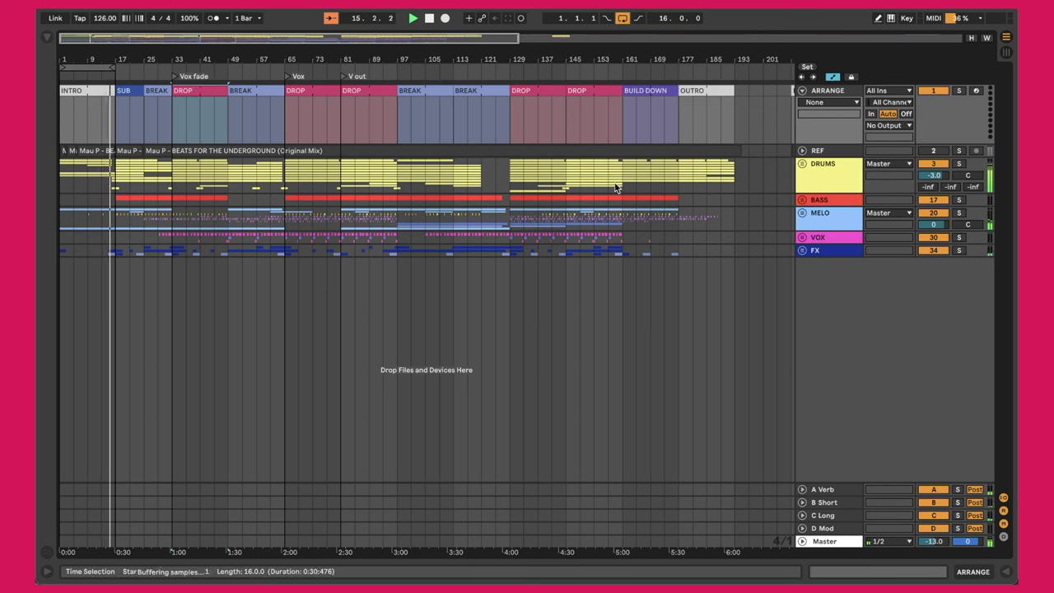
- Unfold the FX, VOX, MELO, BASS and DRUMS groups to show their individual tracks
left_click(803, 250)
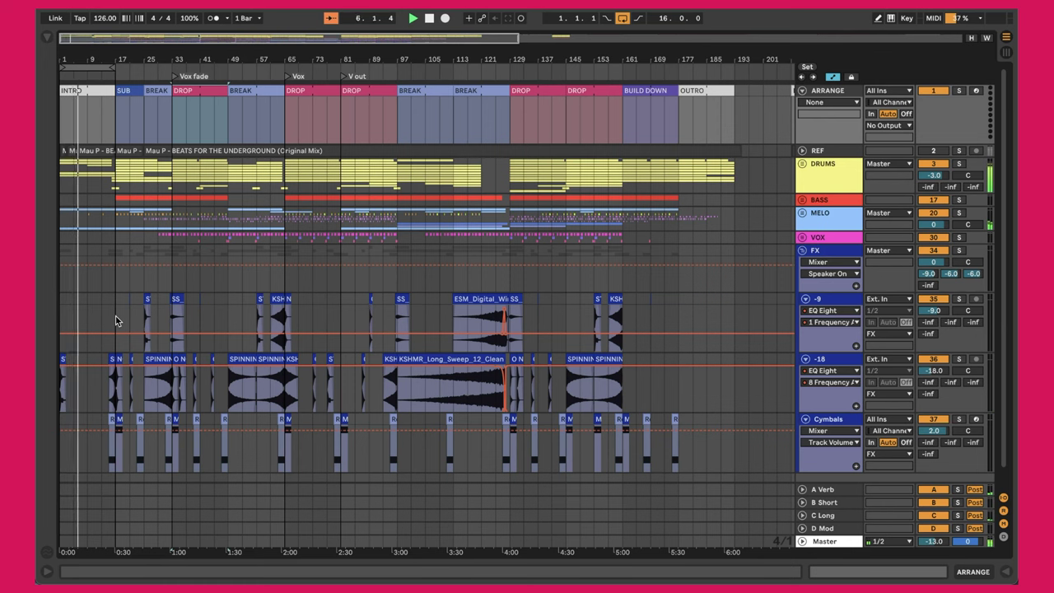
left_click(802, 237)
left_click(803, 215)
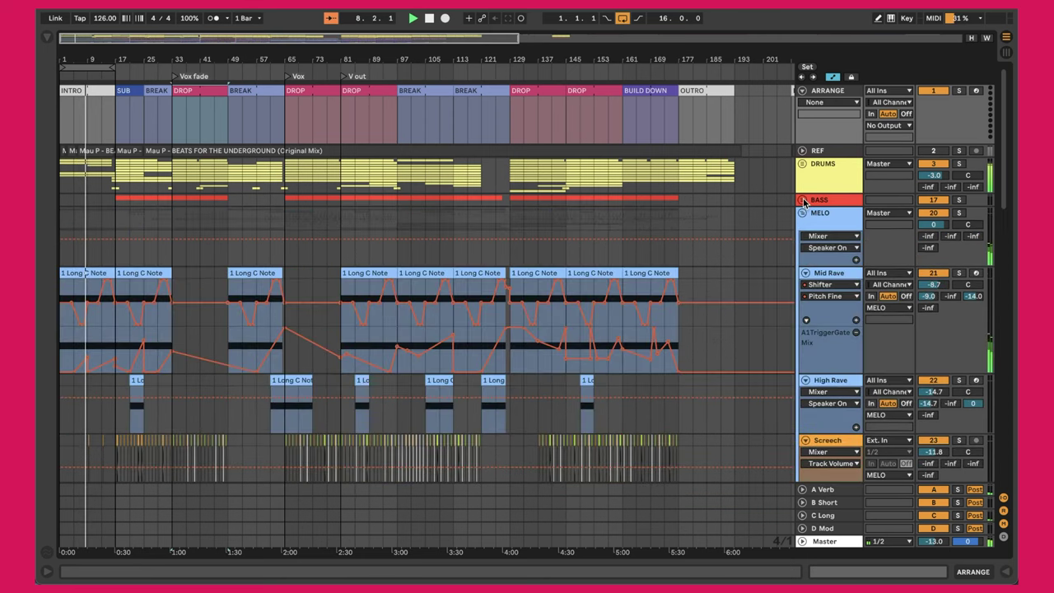
left_click(802, 200)
left_click(802, 164)
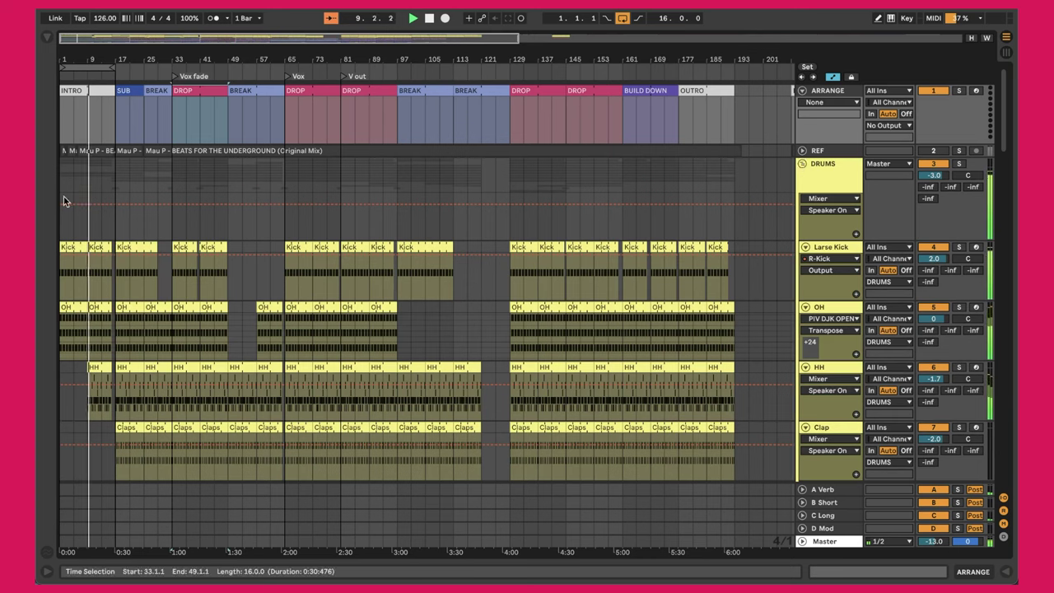
- Examine the opening bars of the drum tracks with the INTRO section from bar 1 to 17 selected
scroll(65, 57, "up", 6)
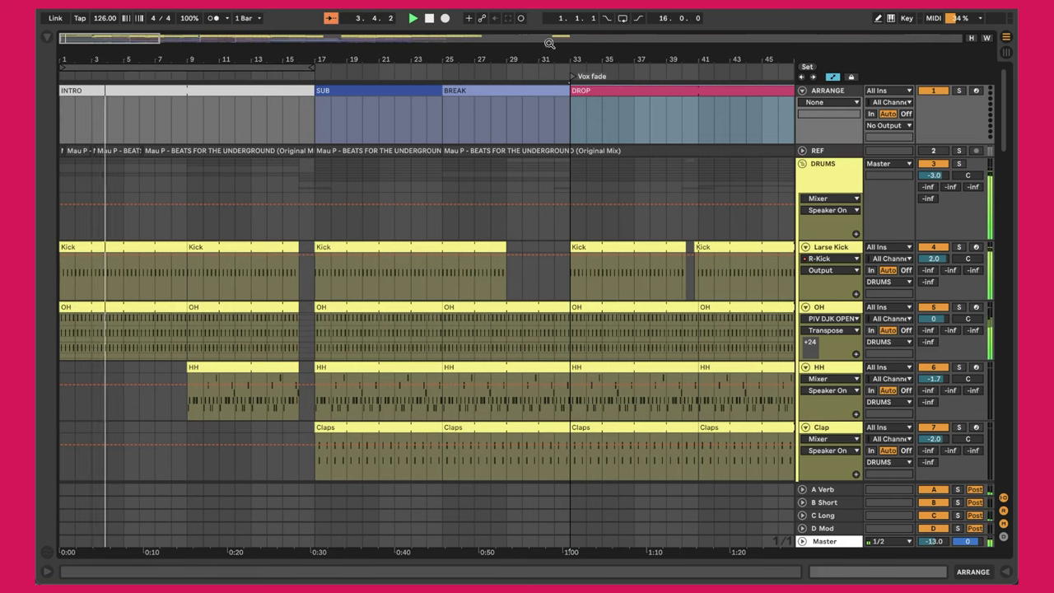
left_click(151, 92)
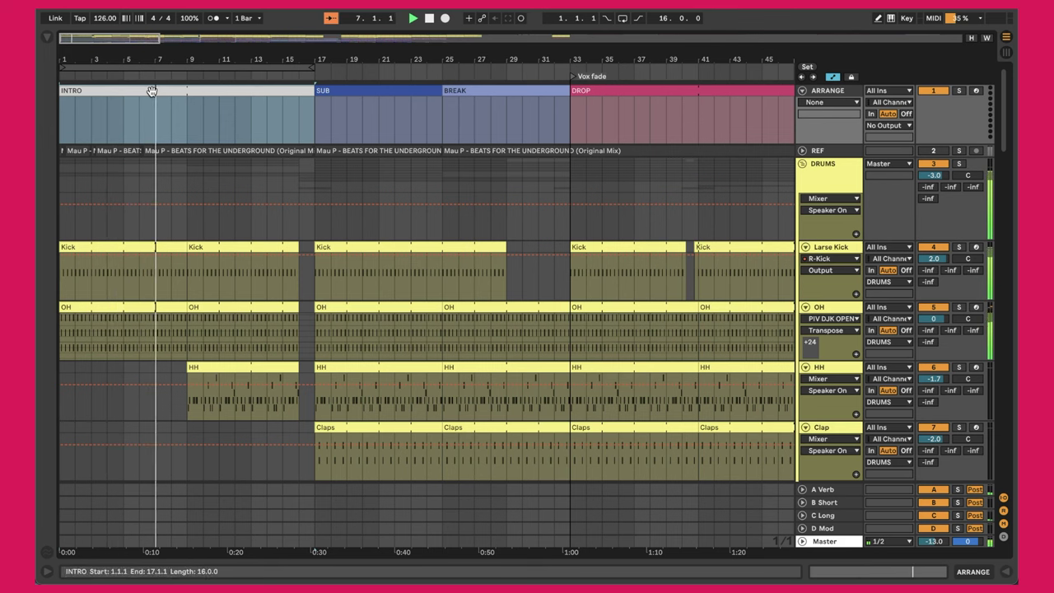
- Review the drum layers of the INTRO section and select the HH clip from bar 9 to 16
scroll(219, 172, "down", 1)
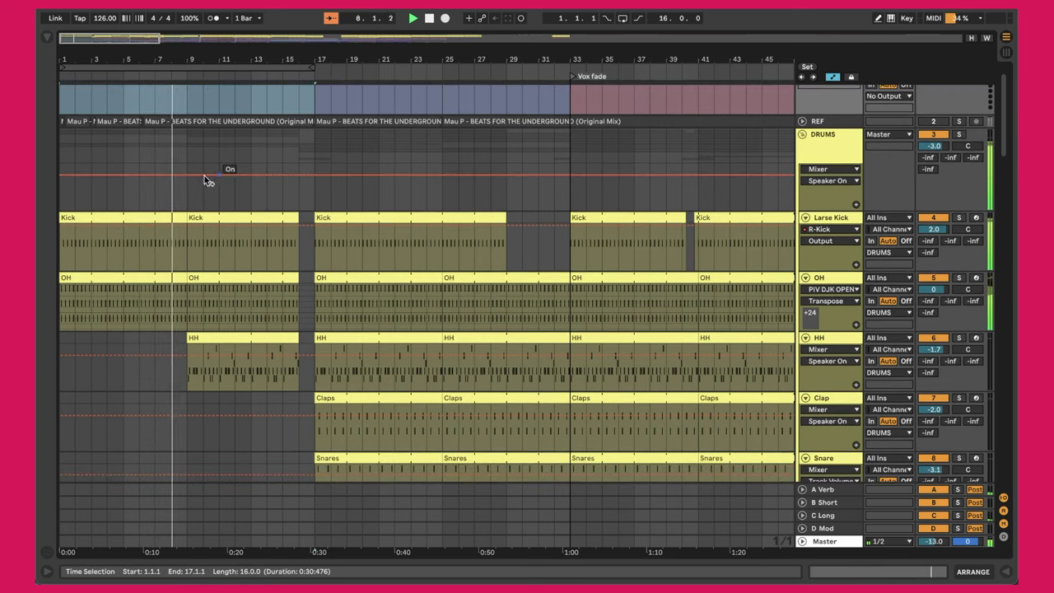
scroll(186, 247, "down", 5)
scroll(187, 249, "down", 3)
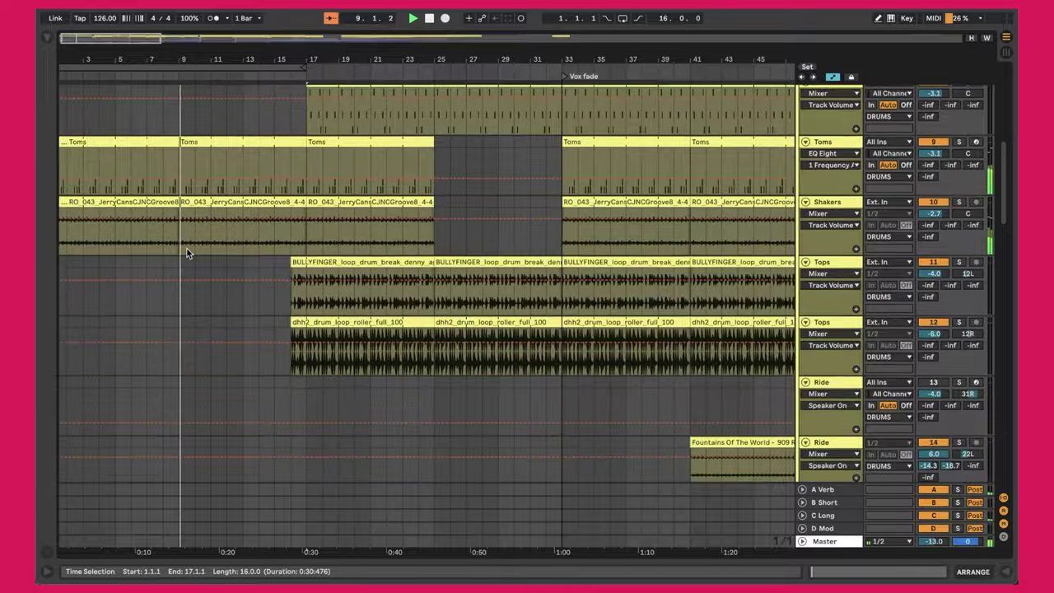
scroll(187, 249, "up", 5)
scroll(186, 253, "up", 1)
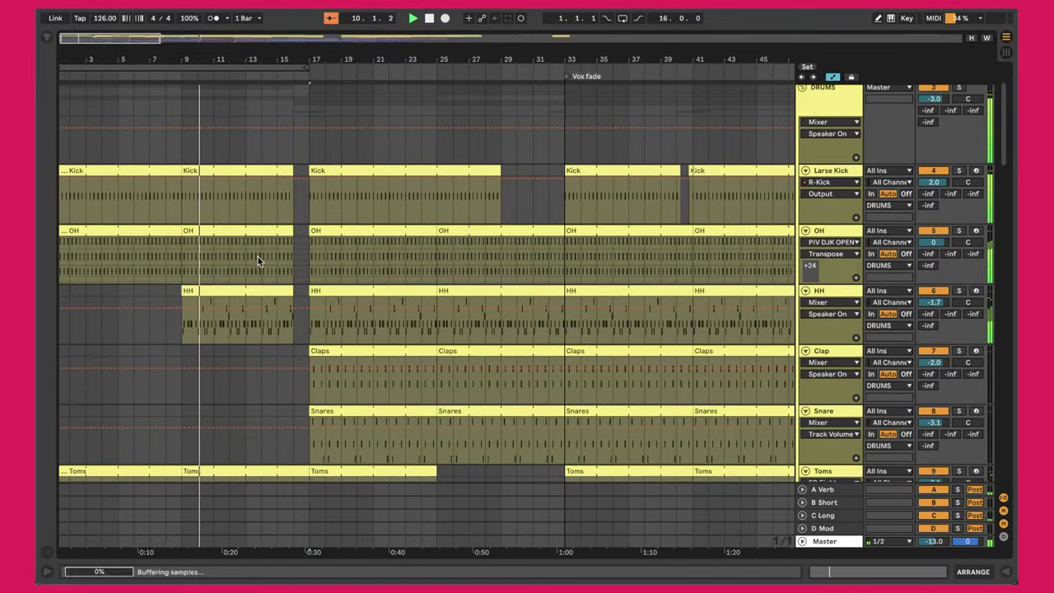
left_click(232, 291)
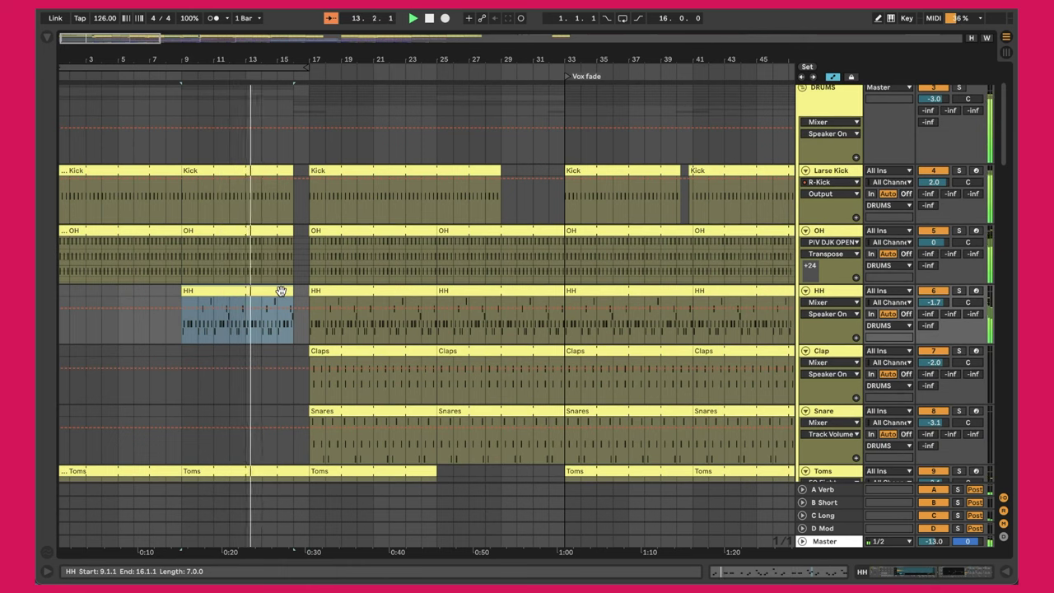
- Examine the INTRO's MELO tracks and mark the two Screech hits near bars 9 and 13
scroll(281, 292, "down", 10)
scroll(280, 294, "down", 15)
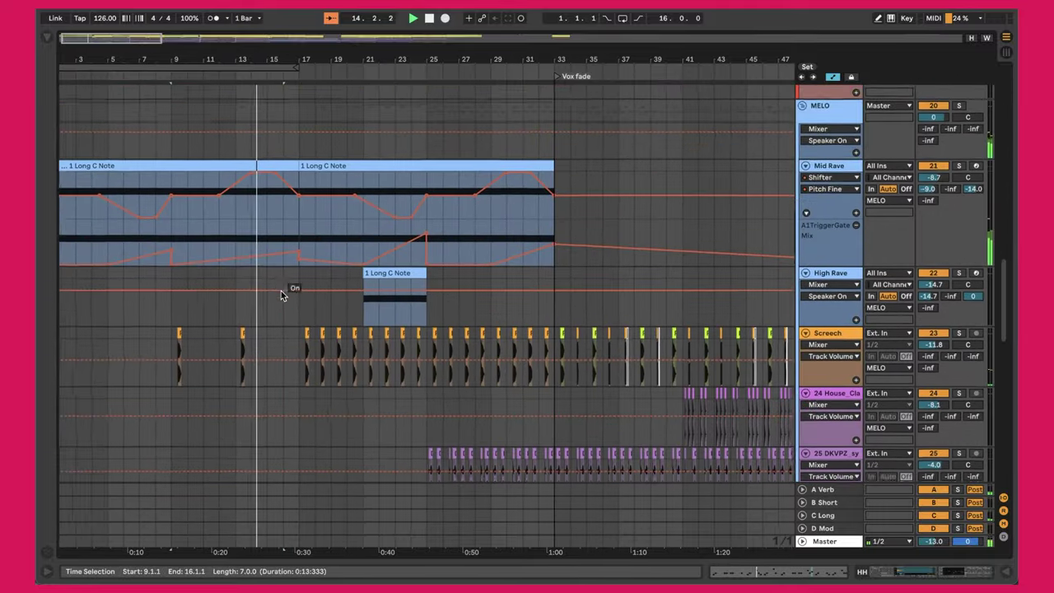
left_click(175, 279)
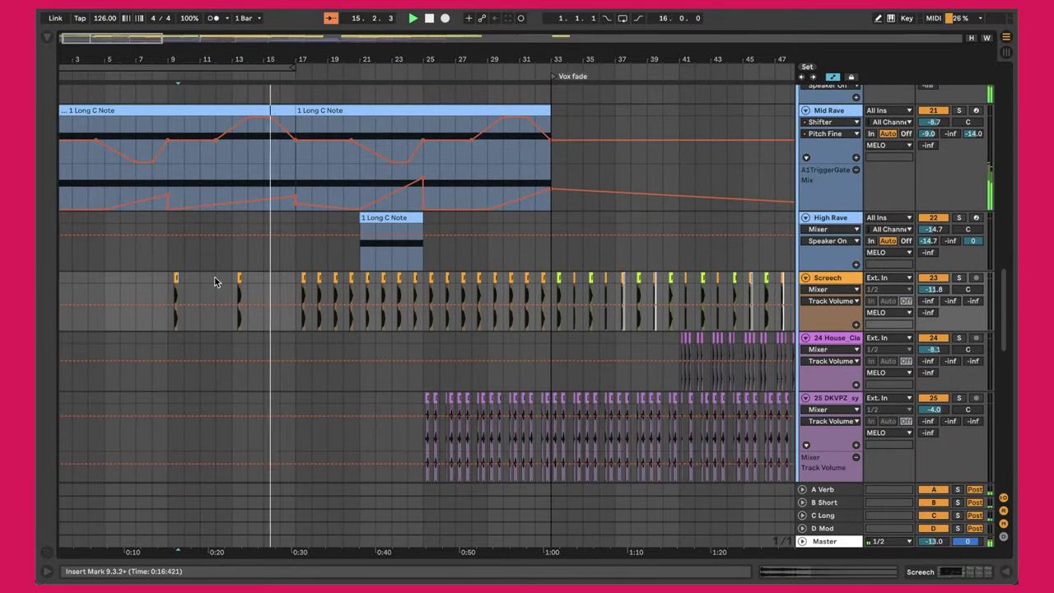
left_click(236, 279)
- Select the SUB section from bar 17 to 25, then its Claps clip, and review the section's drum layers
scroll(253, 280, "up", 20)
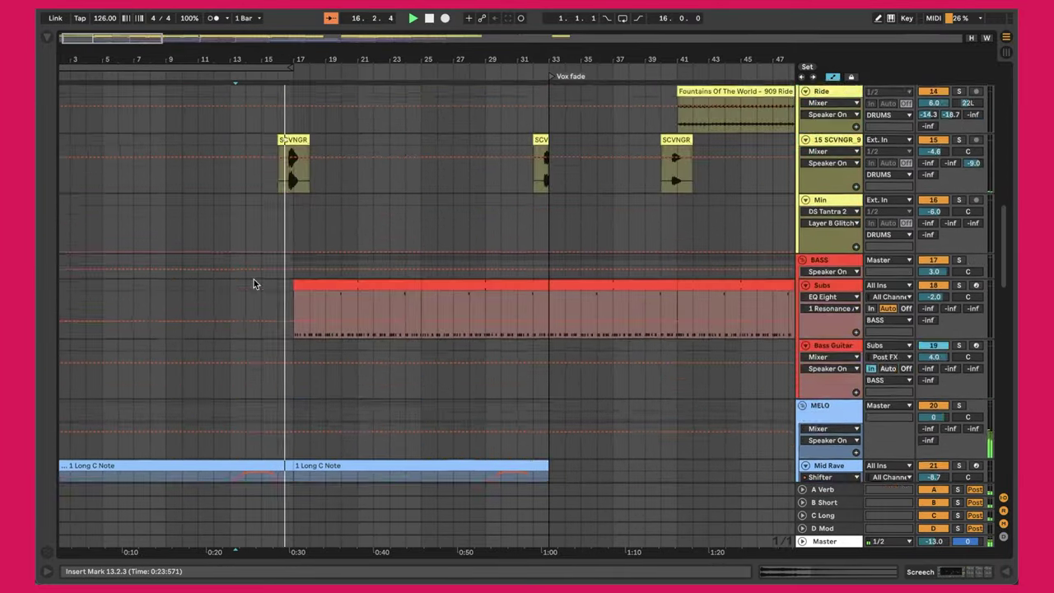
scroll(253, 284, "up", 2)
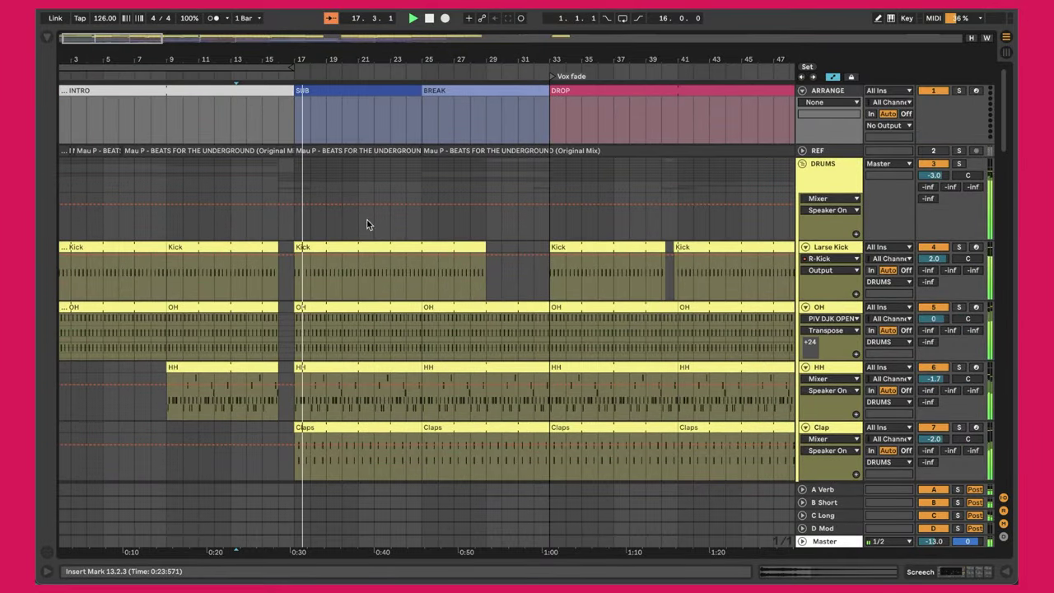
left_click(379, 90)
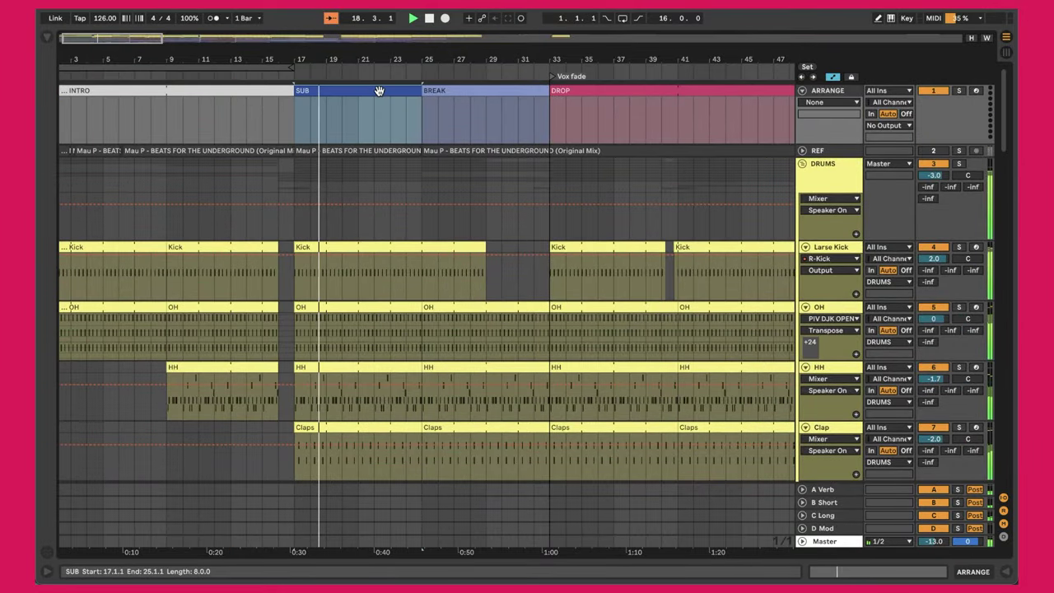
scroll(369, 228, "down", 6)
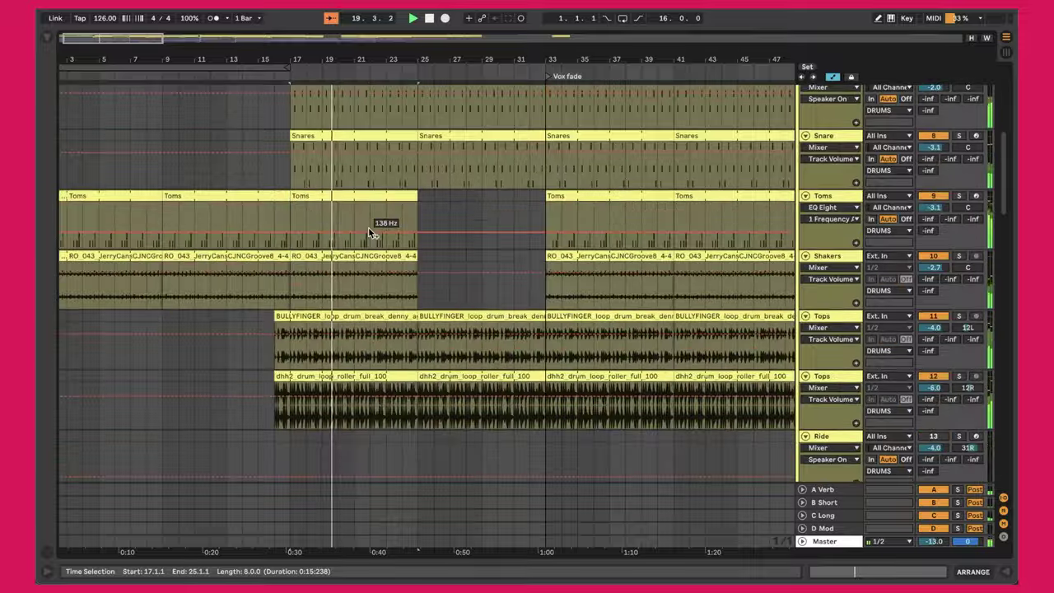
left_click(352, 217)
scroll(354, 288, "down", 10)
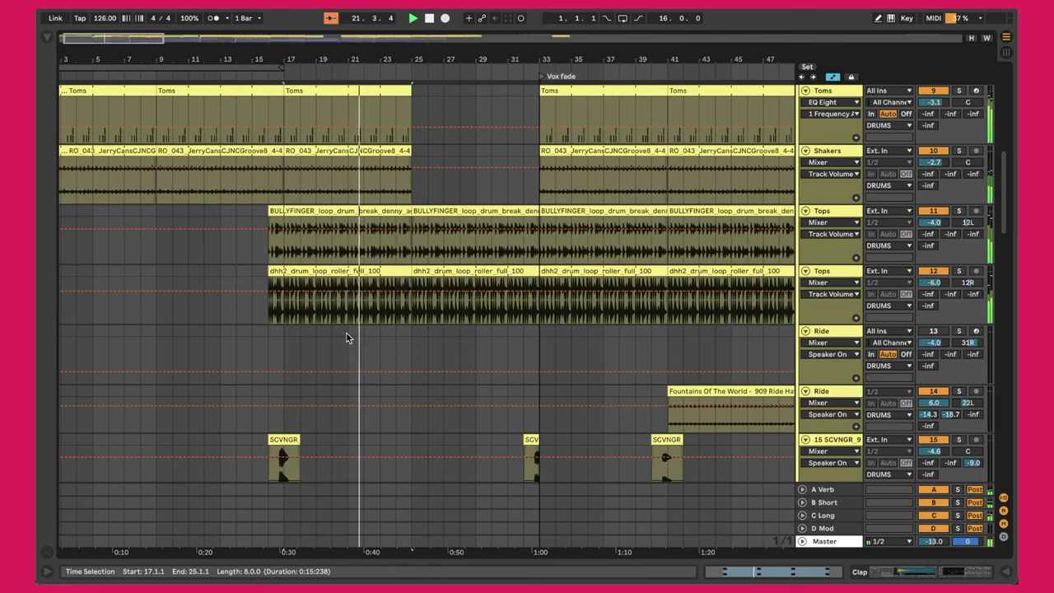
- Examine the SUB section's bass and MELO layers and select the Screech hit near bar 18
scroll(348, 335, "down", 8)
scroll(347, 333, "down", 4)
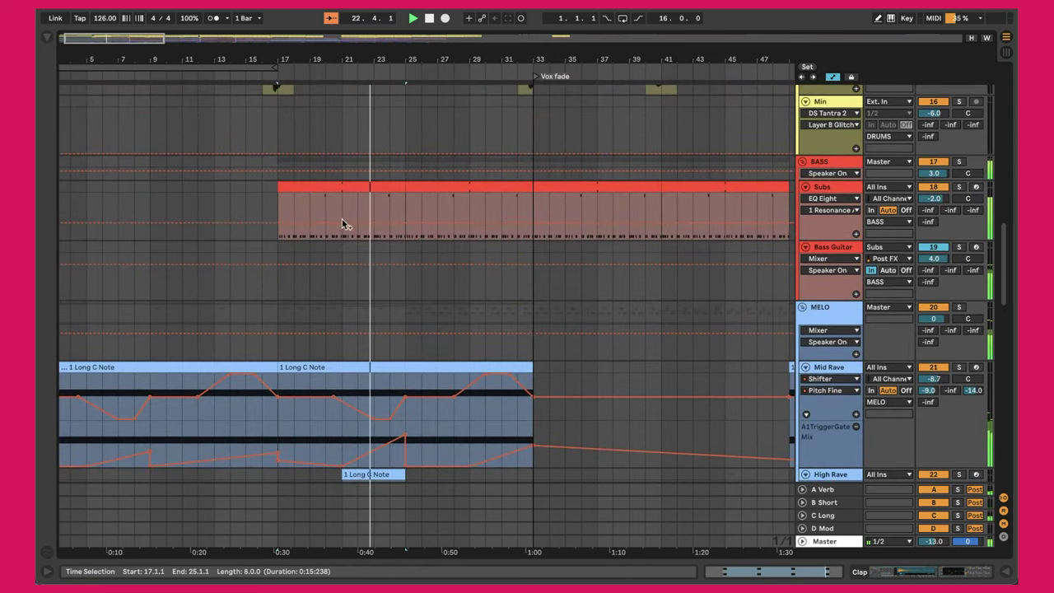
scroll(358, 222, "down", 6)
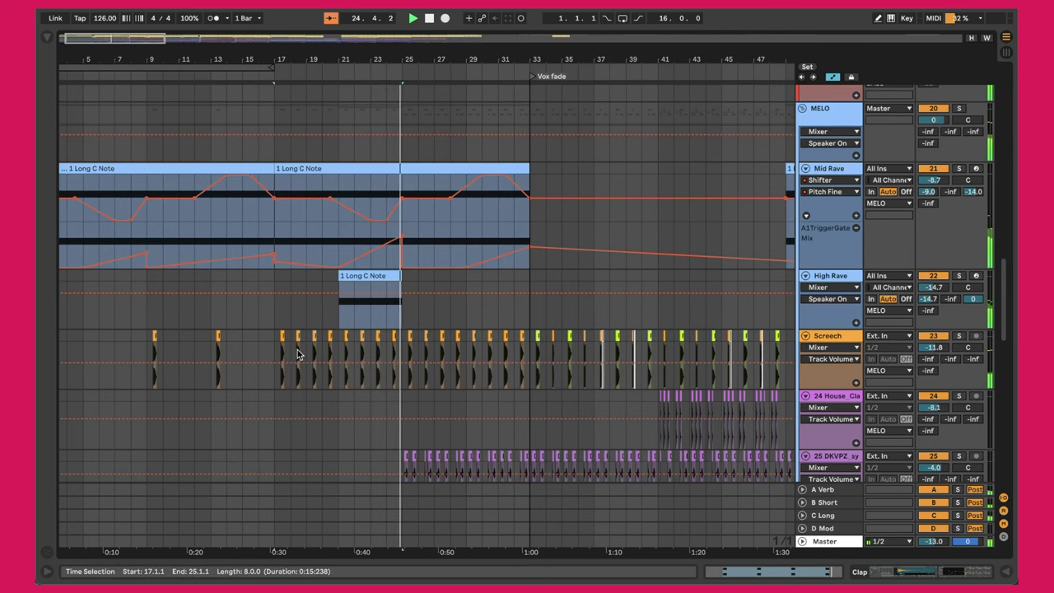
left_click(346, 347)
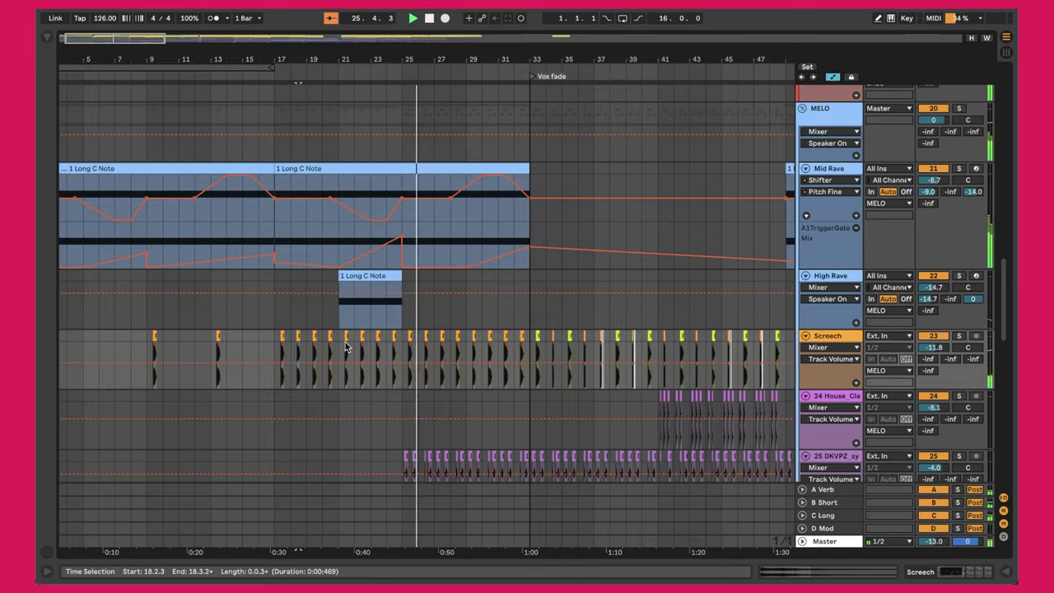
- Select the BREAK section from bar 25 to 33 and examine its drum, MELO, VOX and FX tracks
scroll(345, 342, "up", 15)
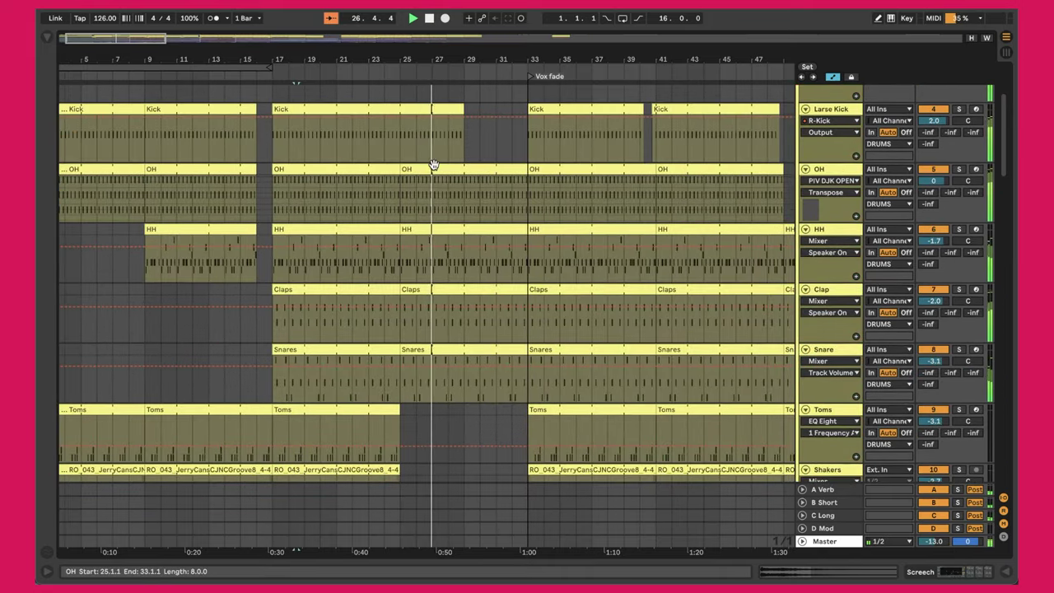
scroll(432, 190, "up", 5)
left_click(478, 110)
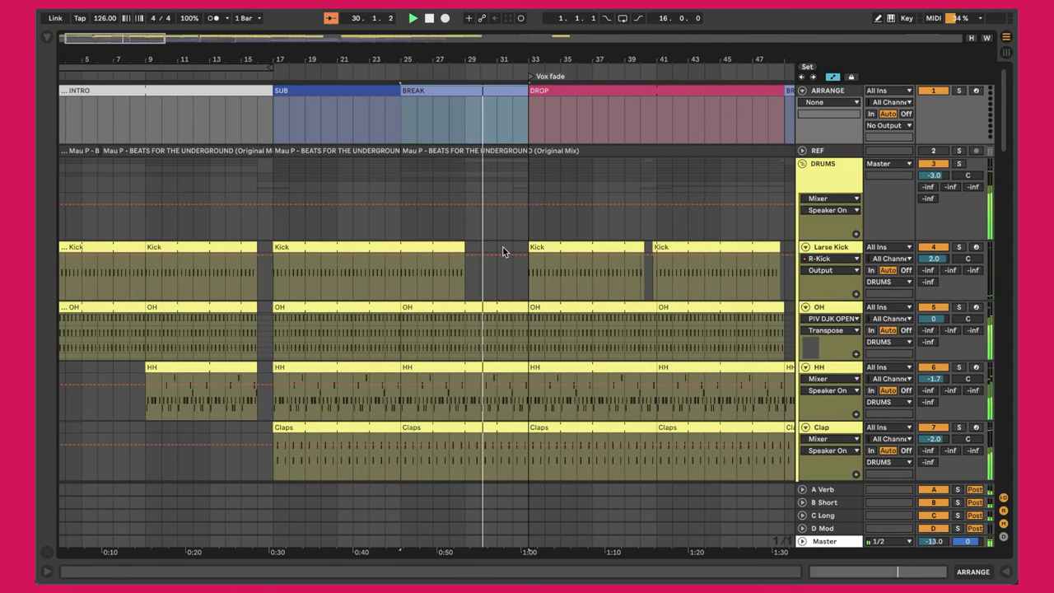
scroll(523, 247, "down", 10)
scroll(523, 247, "up", 4)
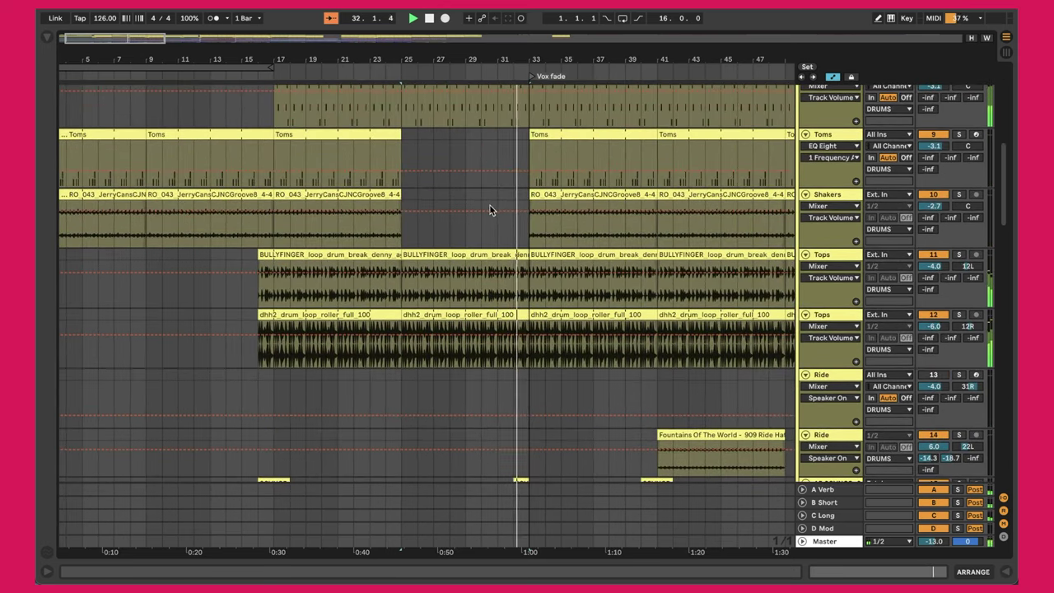
scroll(504, 208, "down", 15)
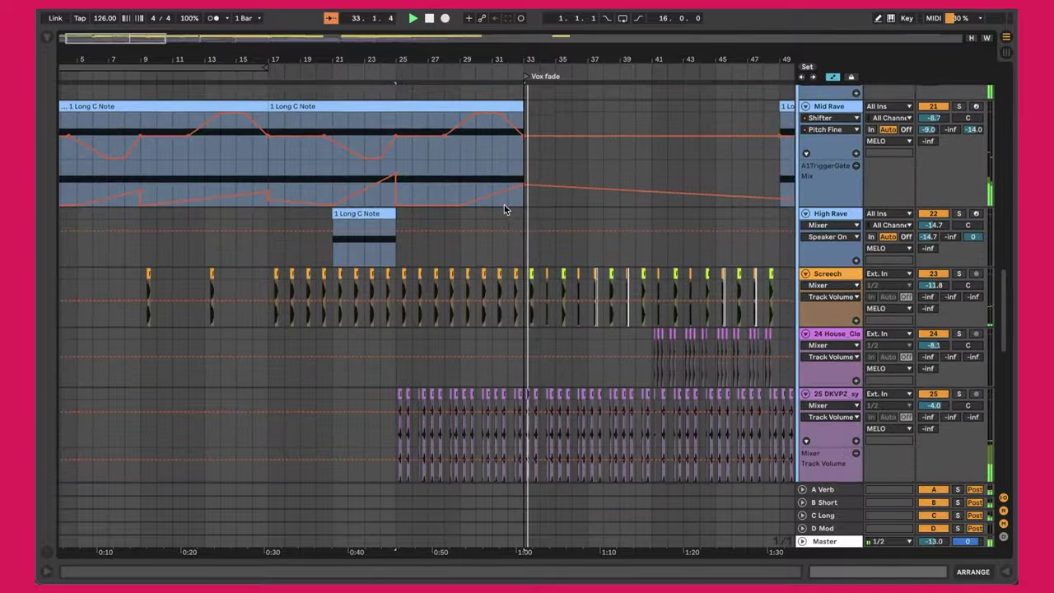
scroll(504, 208, "down", 5)
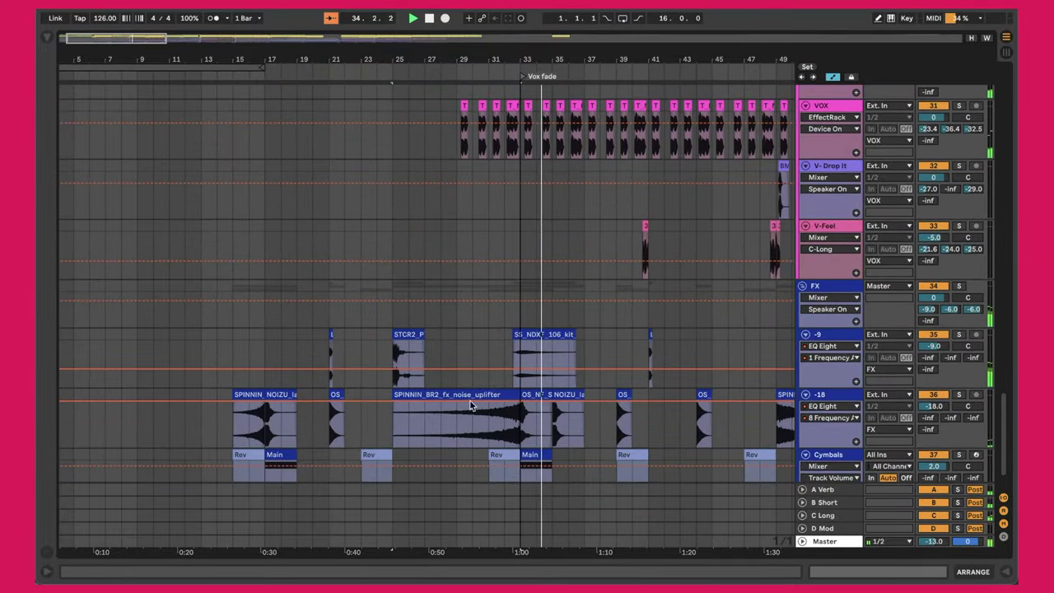
- Examine the DROP section's drum, bass, VOX and FX layers and select the short clip at bar 41 on the -9 track
scroll(600, 376, "up", 20)
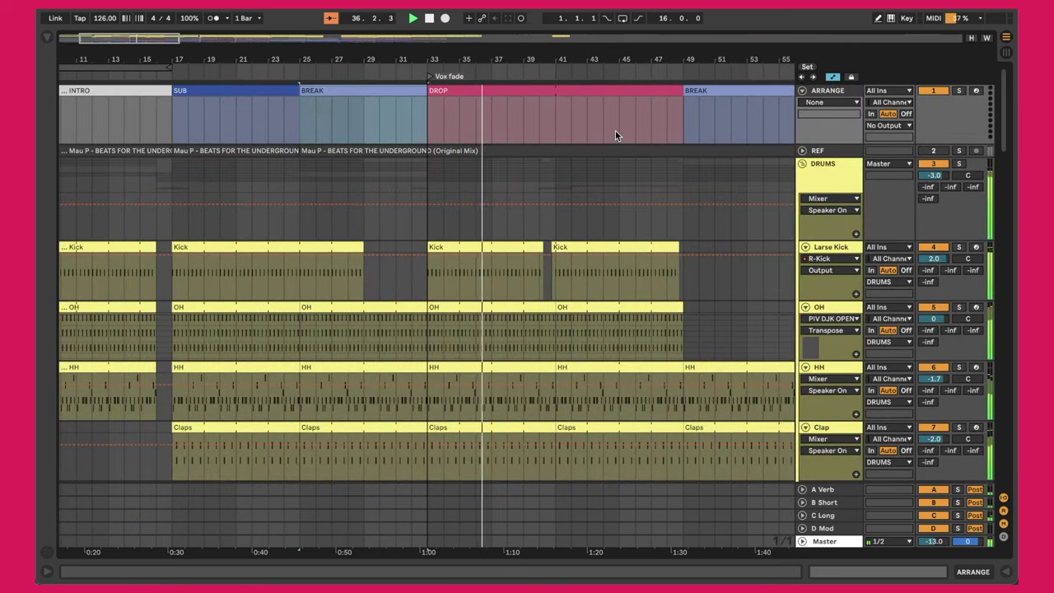
scroll(549, 224, "down", 8)
scroll(539, 157, "down", 10)
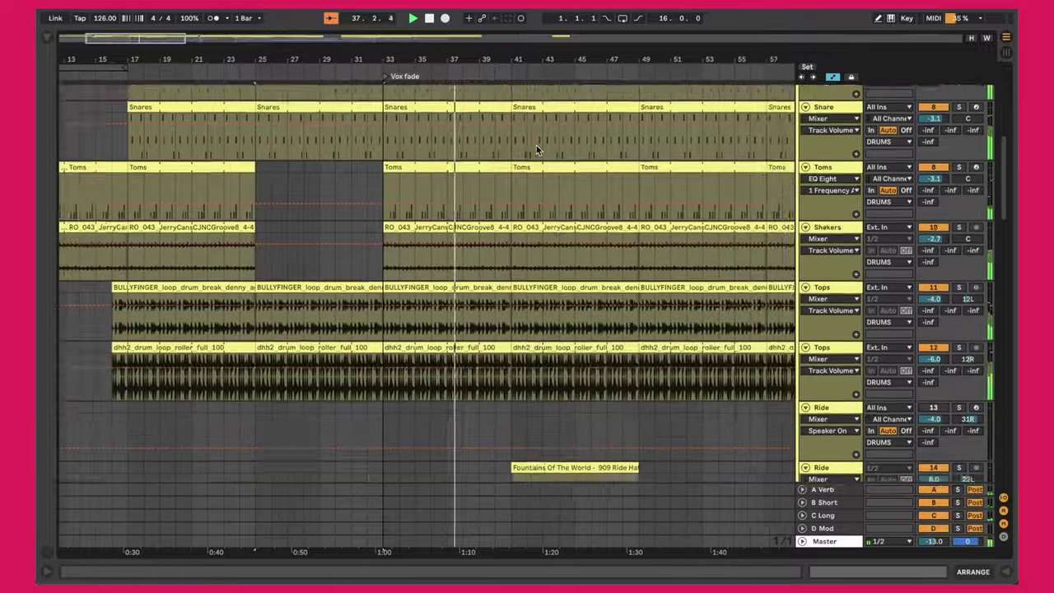
scroll(536, 145, "down", 12)
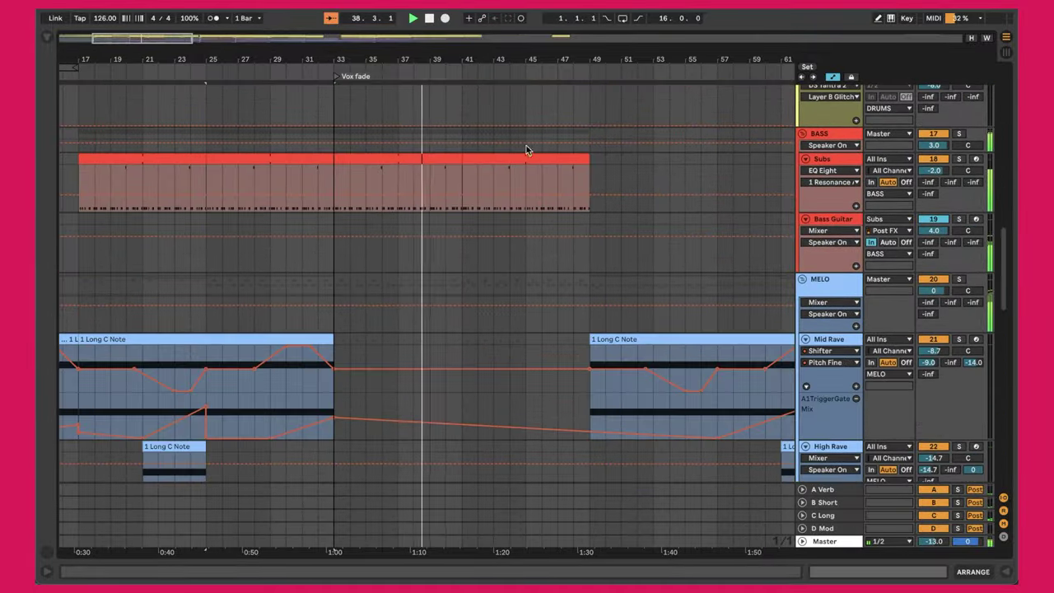
scroll(549, 205, "down", 10)
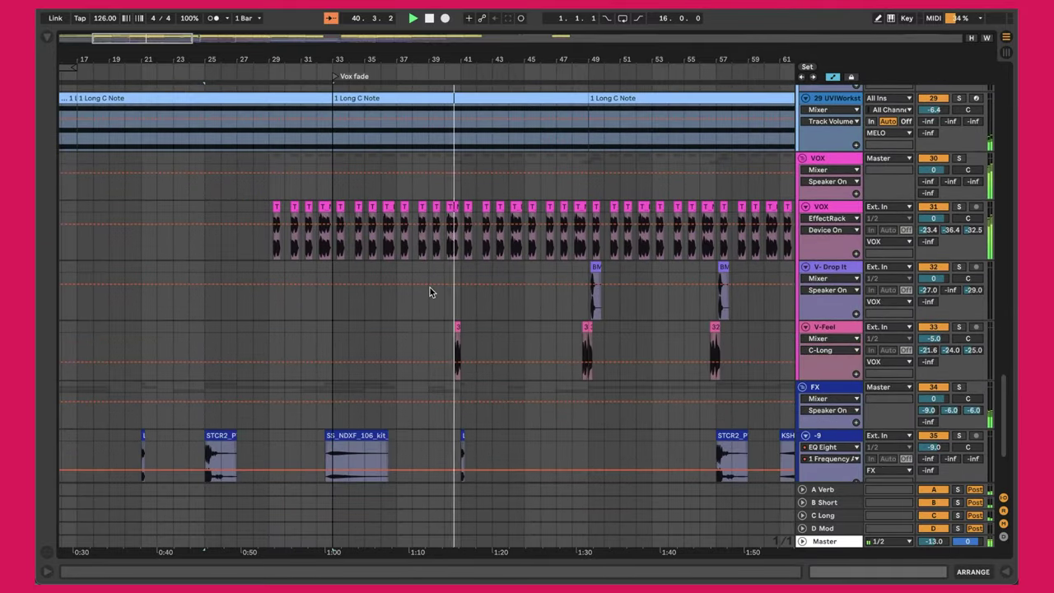
scroll(430, 288, "down", 2)
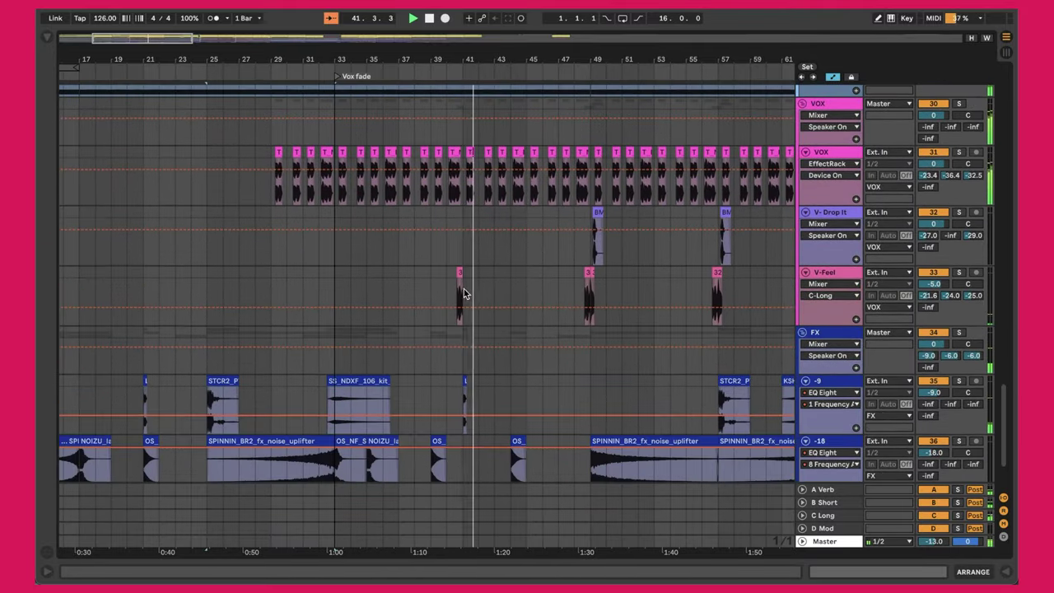
scroll(464, 293, "down", 3)
left_click(459, 283)
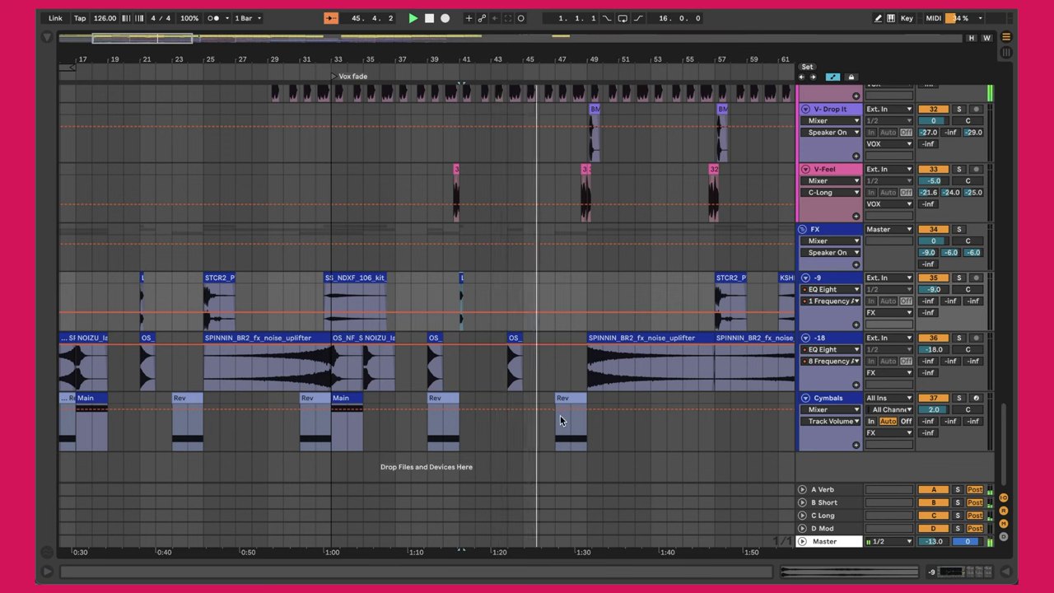
- In the second BREAK, select the empty Kick stretch from bar 49 to 65 and the OH gap from bar 49 to 53
scroll(617, 373, "up", 15)
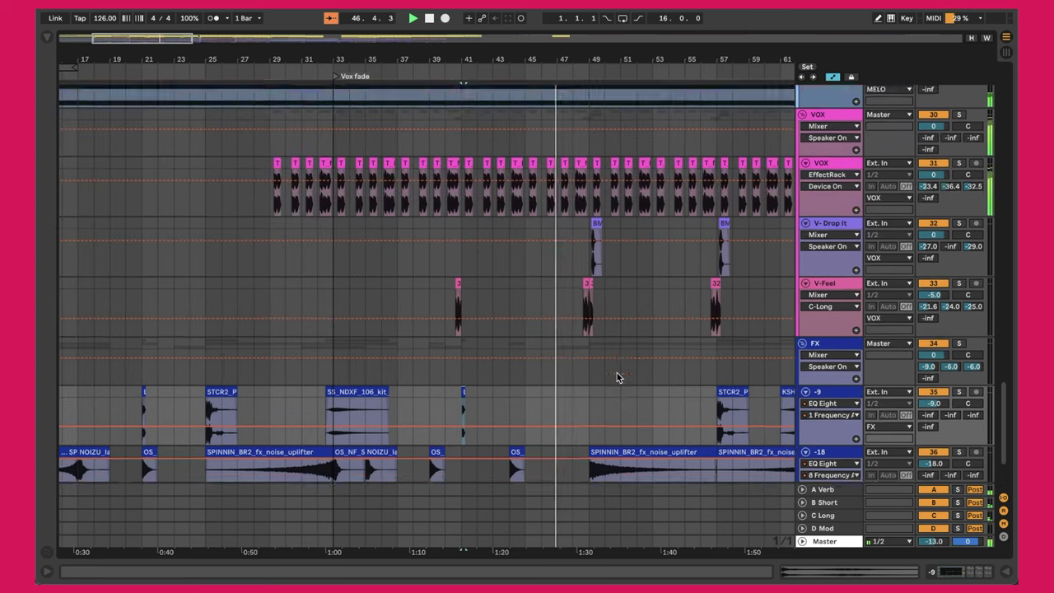
scroll(617, 377, "up", 15)
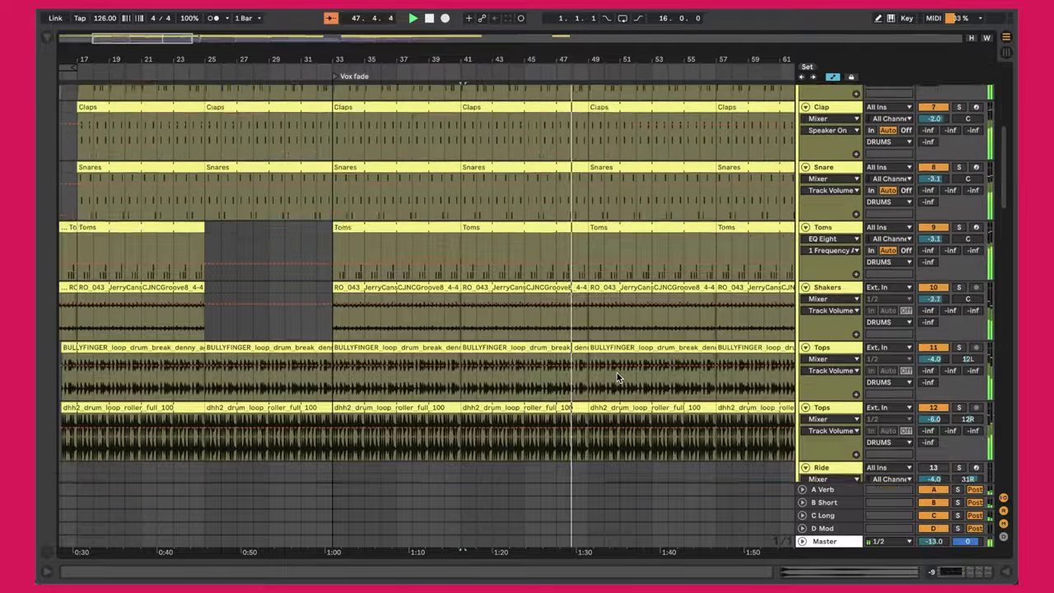
scroll(644, 234, "right", 5)
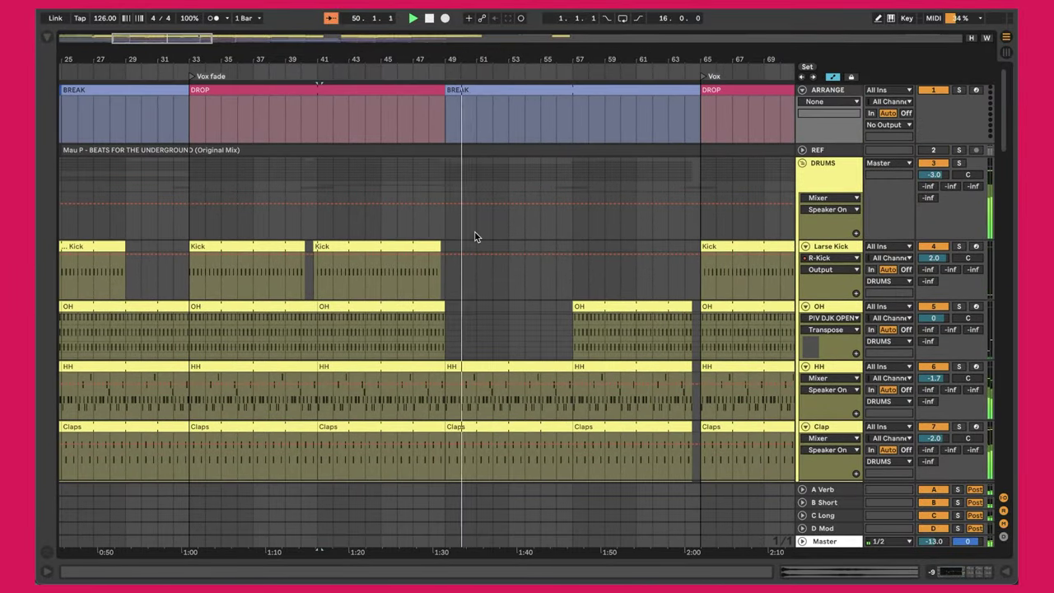
left_click_drag(452, 251, 692, 238)
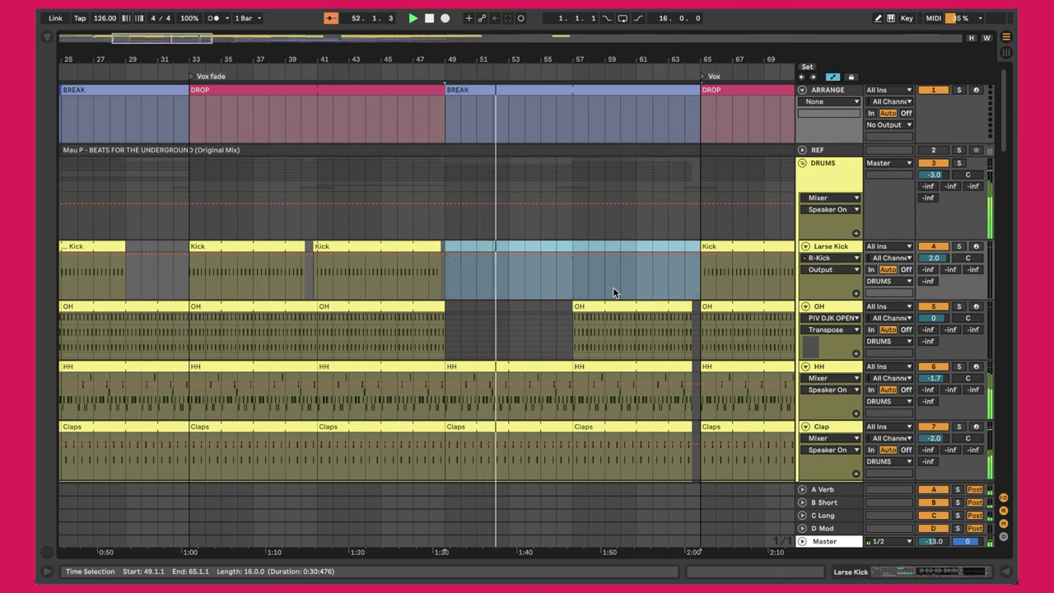
scroll(613, 288, "down", 1)
left_click(444, 272)
left_click_drag(444, 275, 505, 272)
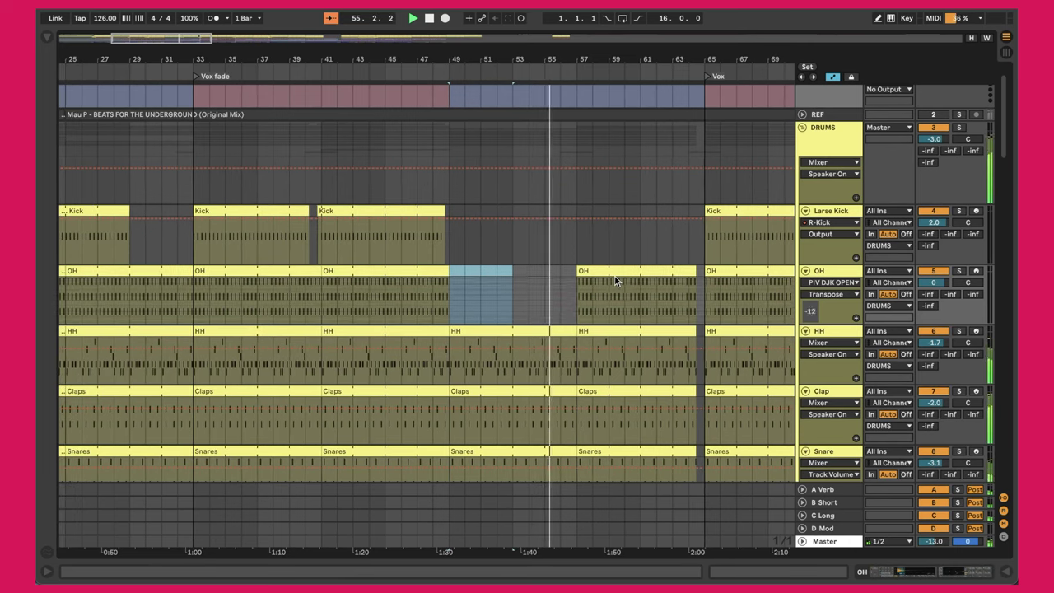
- Examine the second BREAK's remaining drum, MELO and bass tracks and mark the empty Bass Guitar track near bar 63
scroll(554, 211, "down", 15)
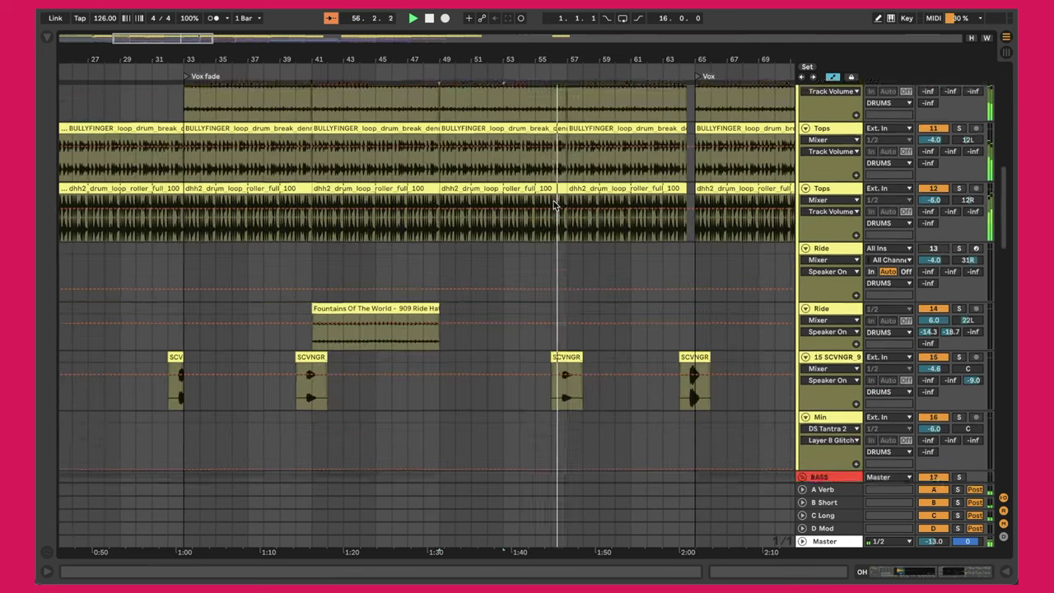
scroll(553, 205, "down", 10)
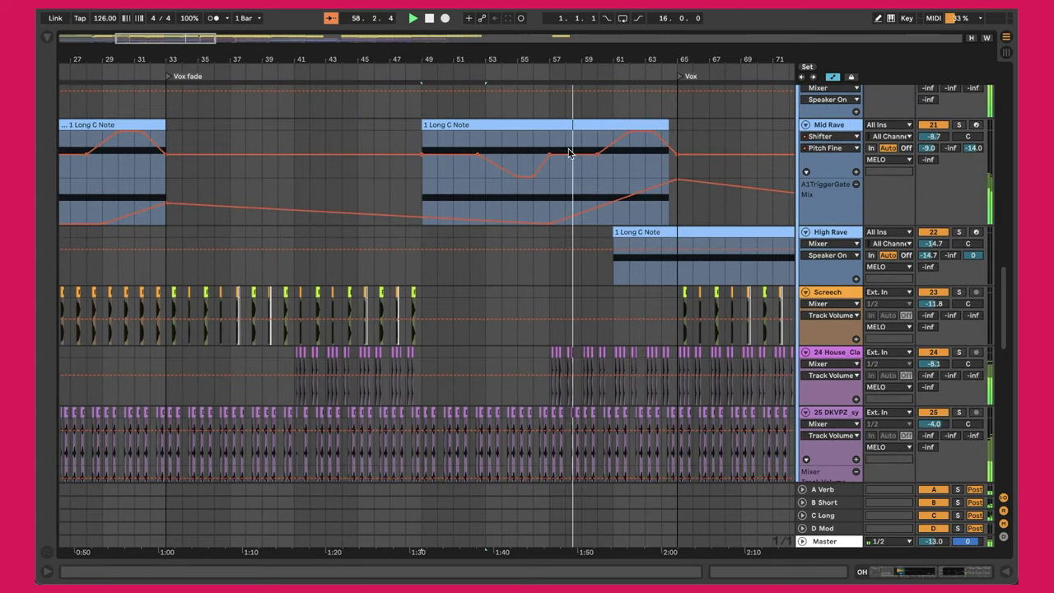
scroll(518, 162, "down", 6)
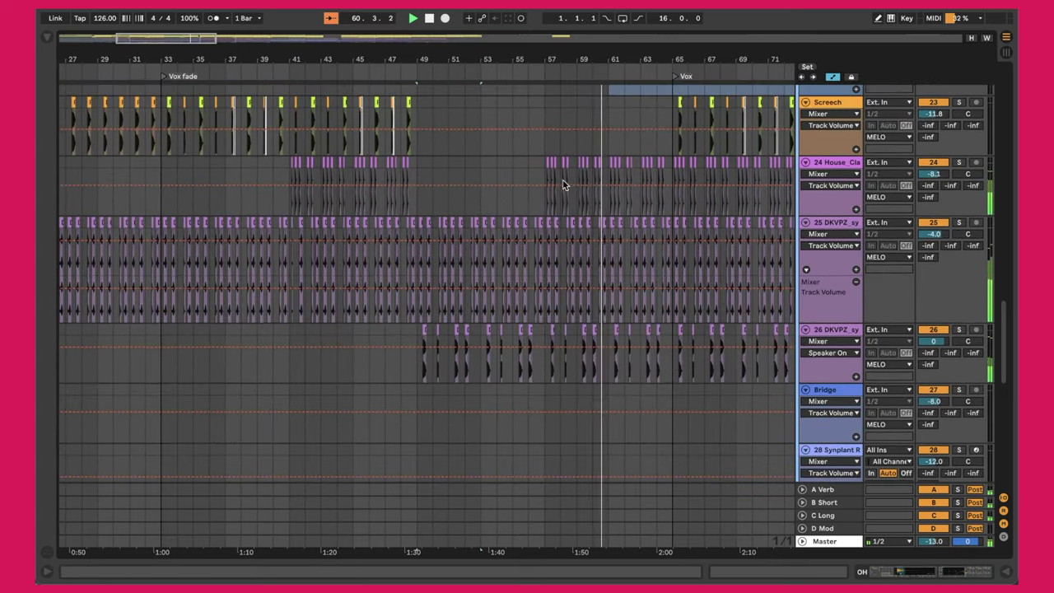
scroll(619, 191, "up", 10)
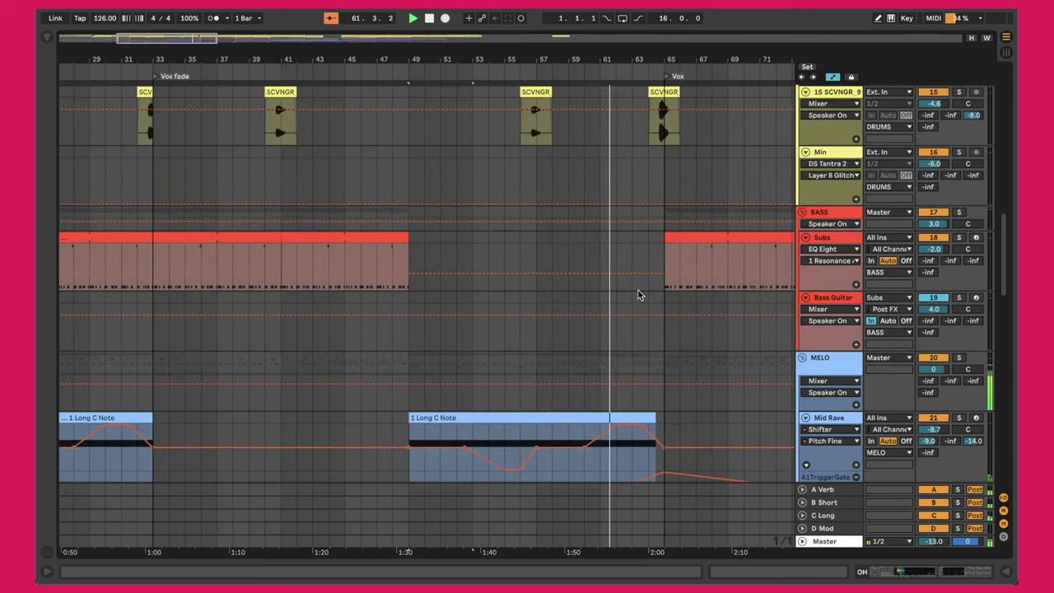
left_click(636, 293)
scroll(661, 423, "up", 10)
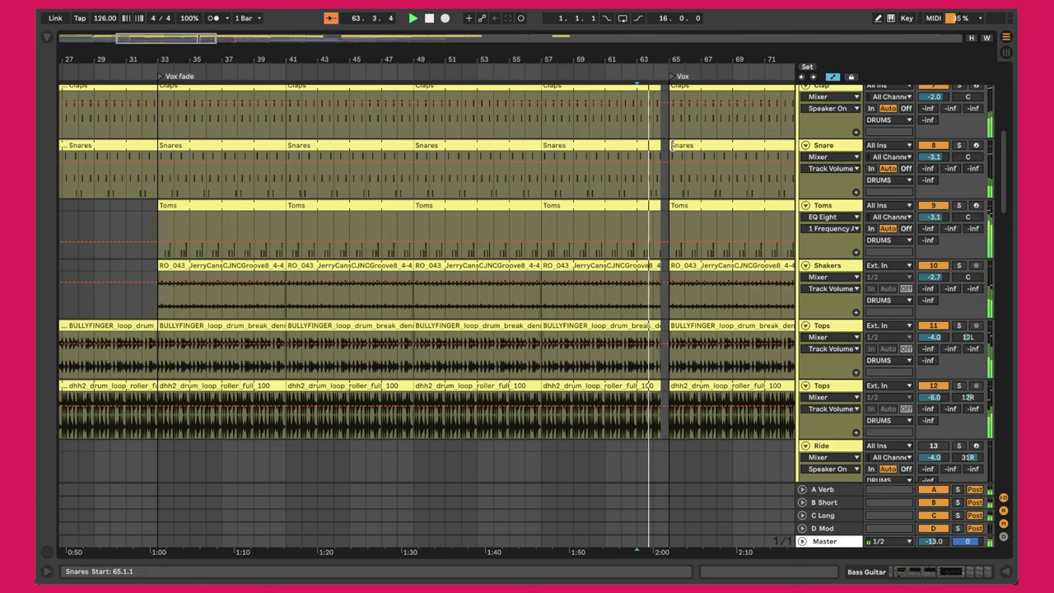
- Examine the drum tracks in the DROP marked Vox, from bar 65 to 81
scroll(672, 174, "up", 3)
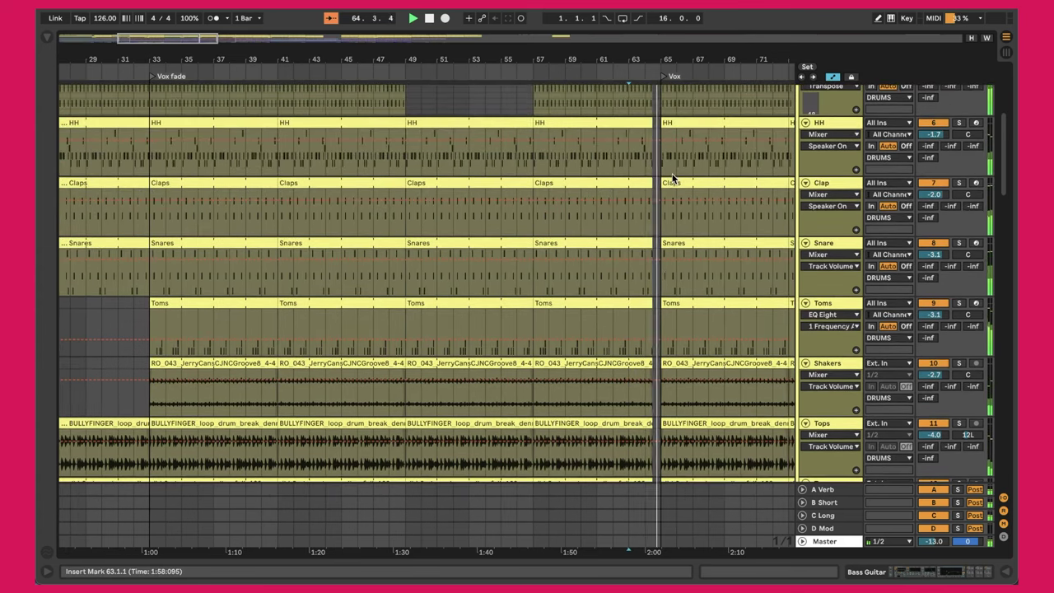
scroll(672, 178, "up", 5)
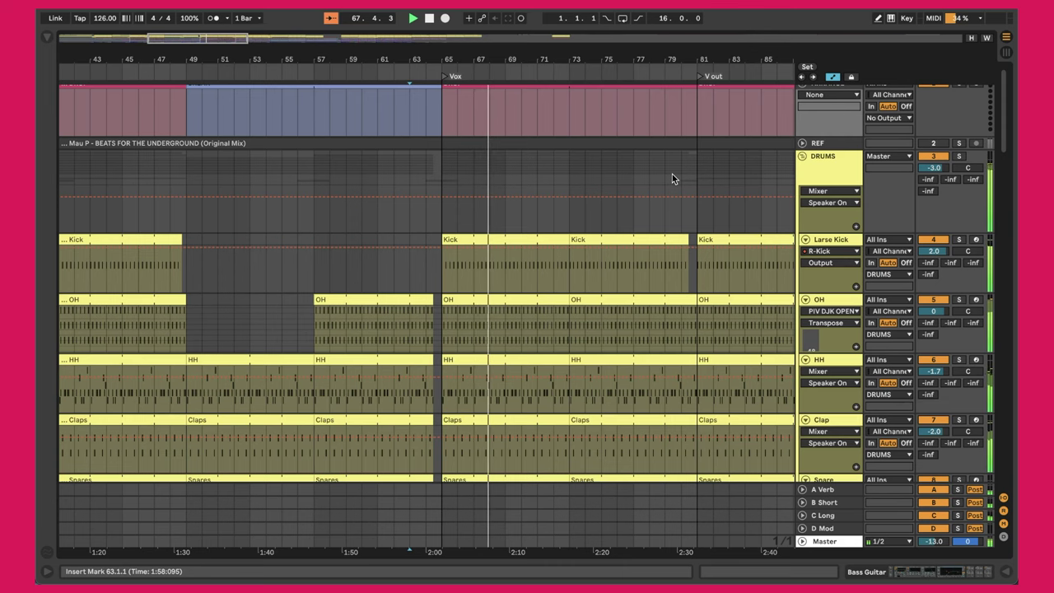
scroll(671, 174, "down", 3)
scroll(672, 174, "up", 3)
scroll(672, 173, "down", 8)
scroll(671, 174, "down", 15)
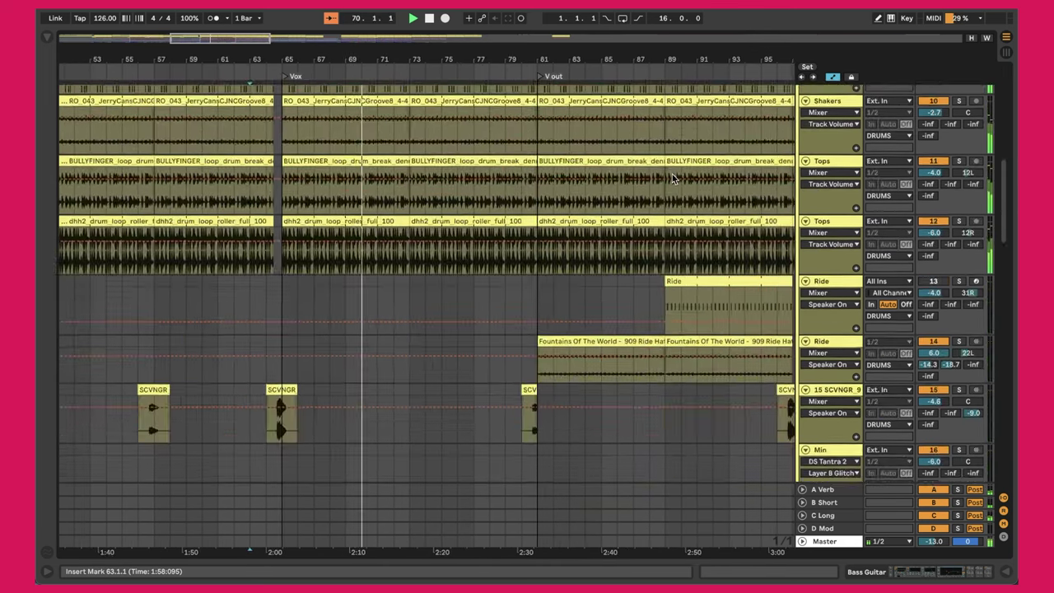
- Examine the MELO, VOX and FX tracks, down to Cymbals, in the DROP from bar 65 to 81
scroll(672, 174, "down", 8)
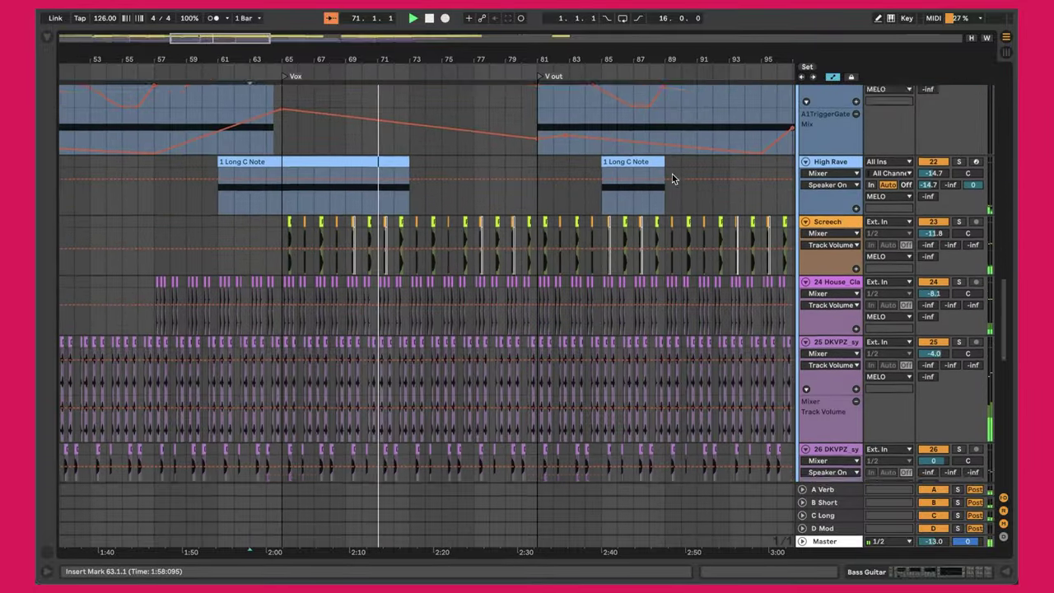
scroll(393, 270, "down", 3)
scroll(393, 266, "down", 6)
scroll(393, 266, "up", 3)
scroll(391, 297, "down", 6)
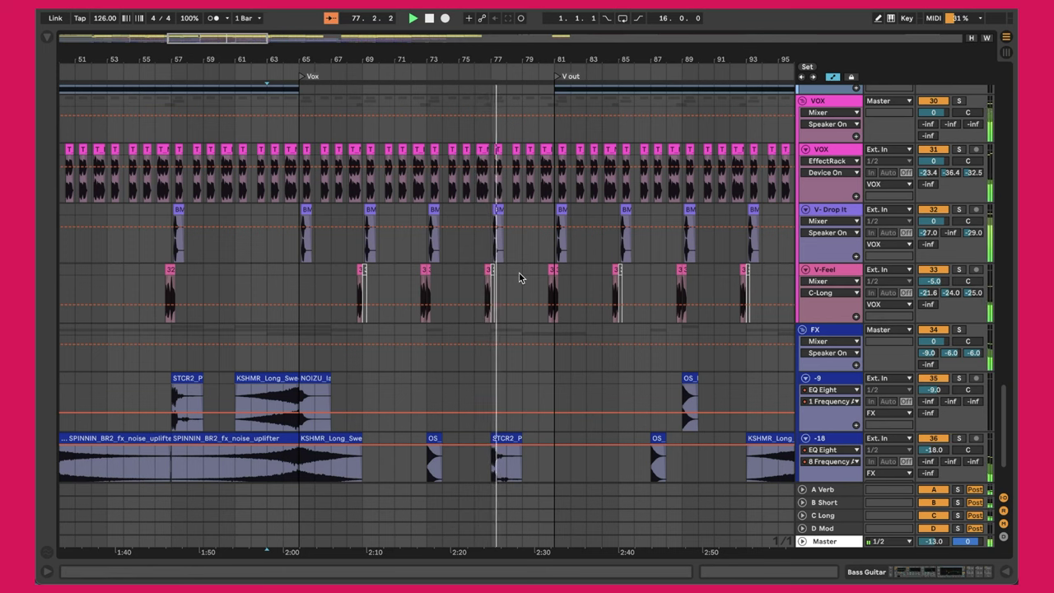
scroll(520, 278, "down", 3)
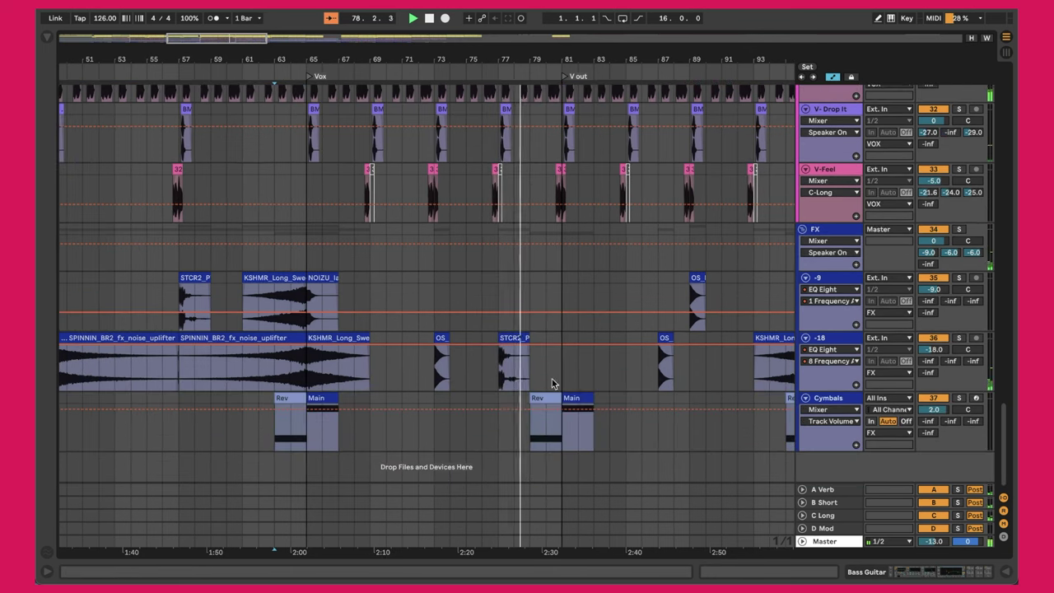
- Select the ride clips starting at bars 81 and 89, and briefly solo the bar 89 clip's Ride track
scroll(590, 393, "up", 15)
scroll(589, 389, "up", 10)
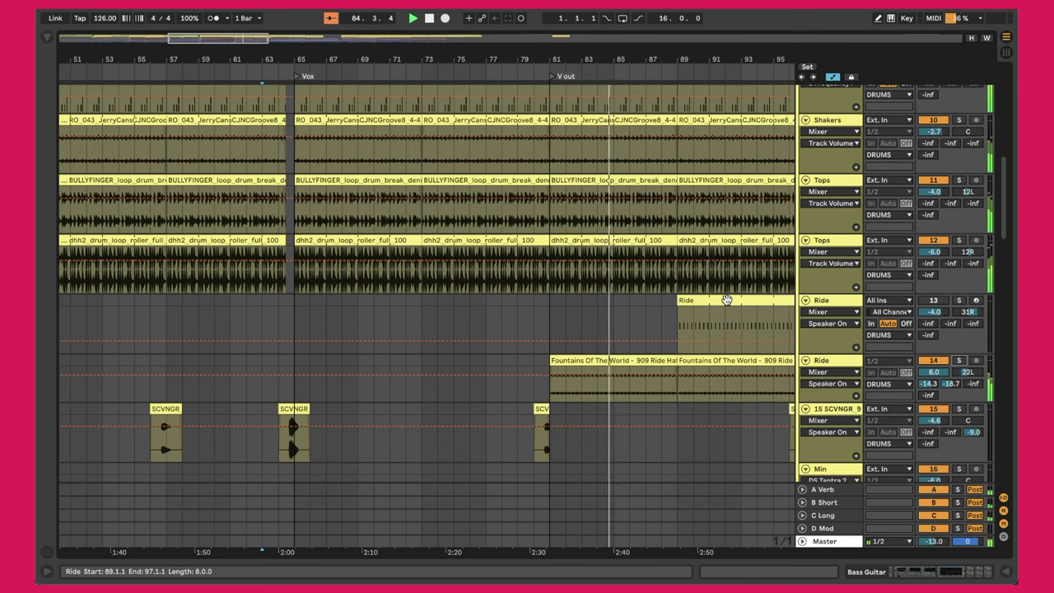
scroll(525, 341, "up", 10)
scroll(525, 341, "down", 12)
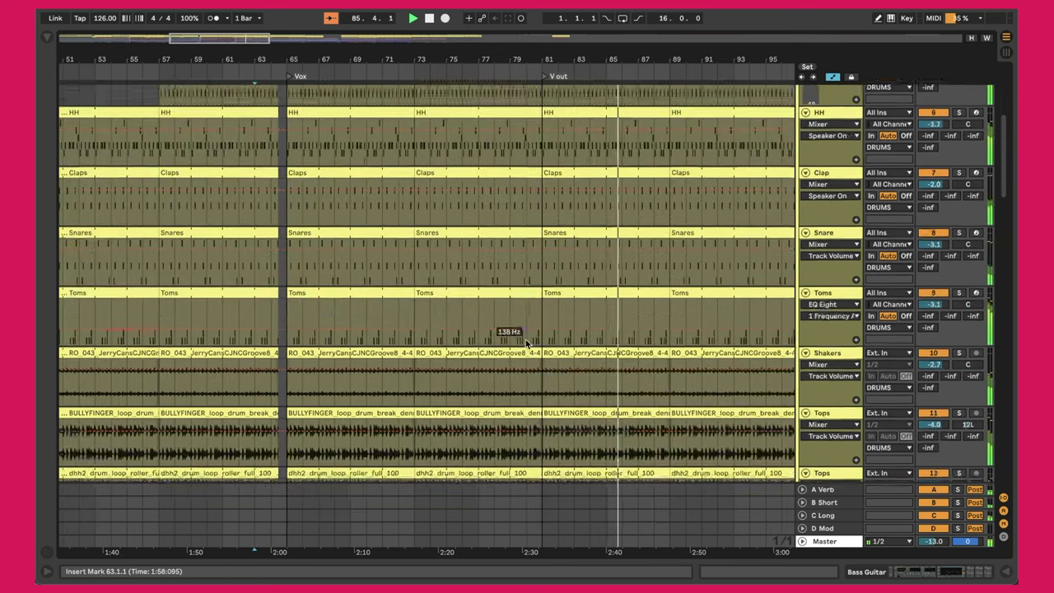
scroll(528, 342, "down", 1)
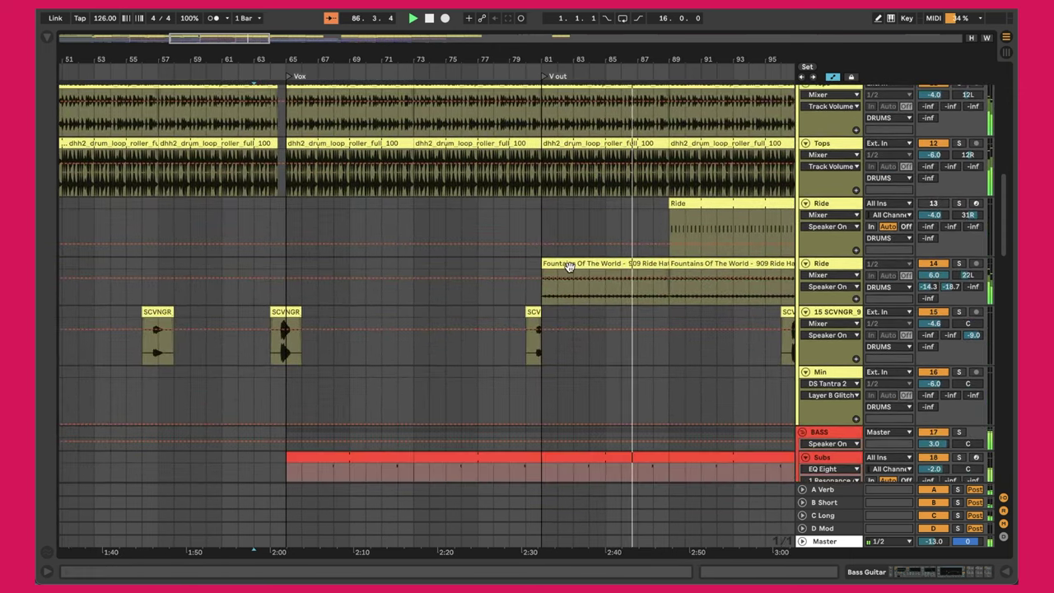
left_click(568, 266)
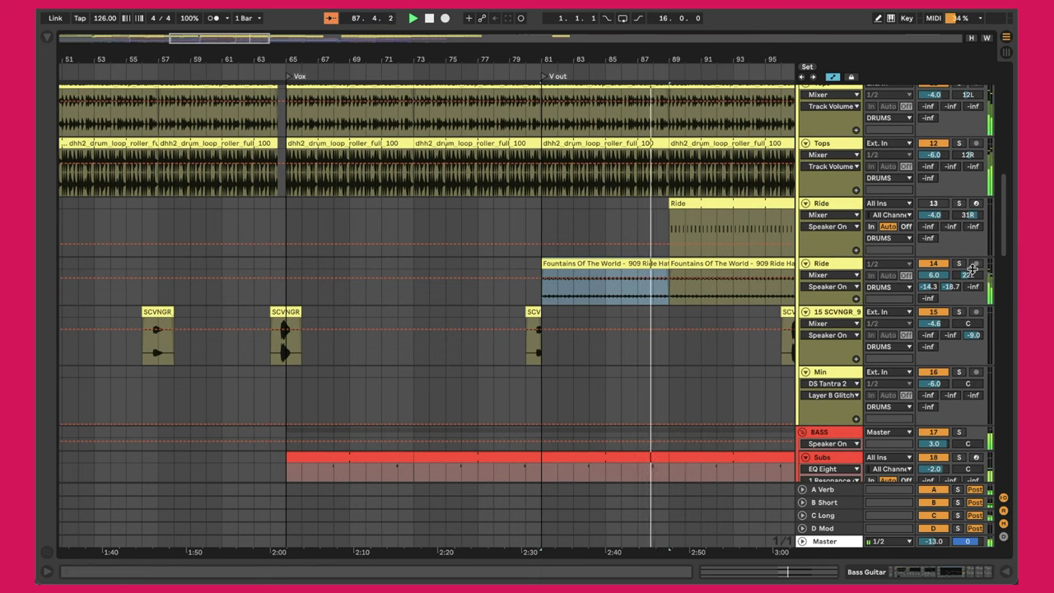
left_click(723, 205)
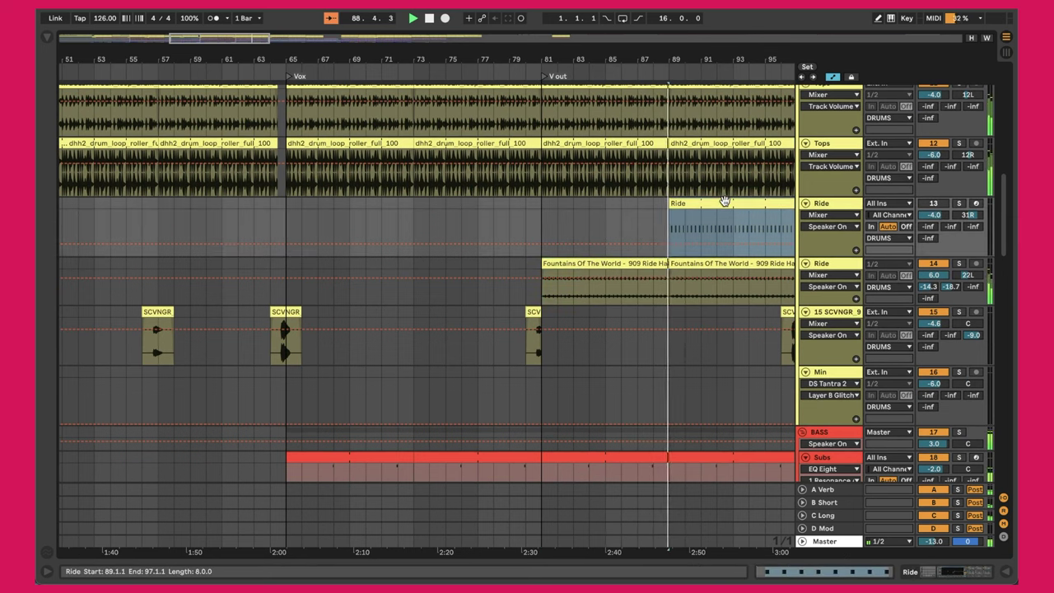
left_click(947, 205)
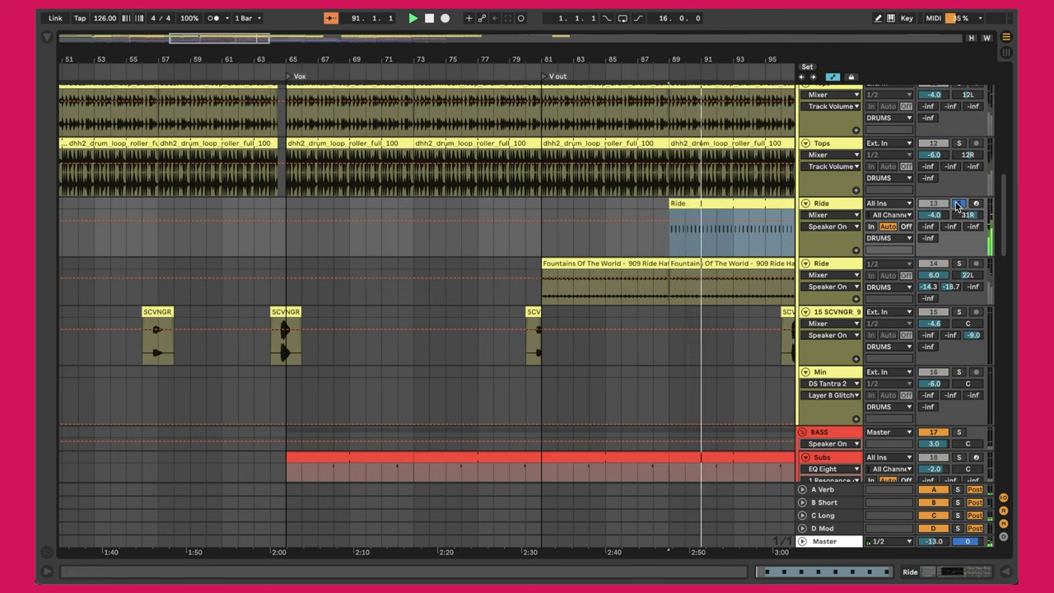
left_click(736, 247)
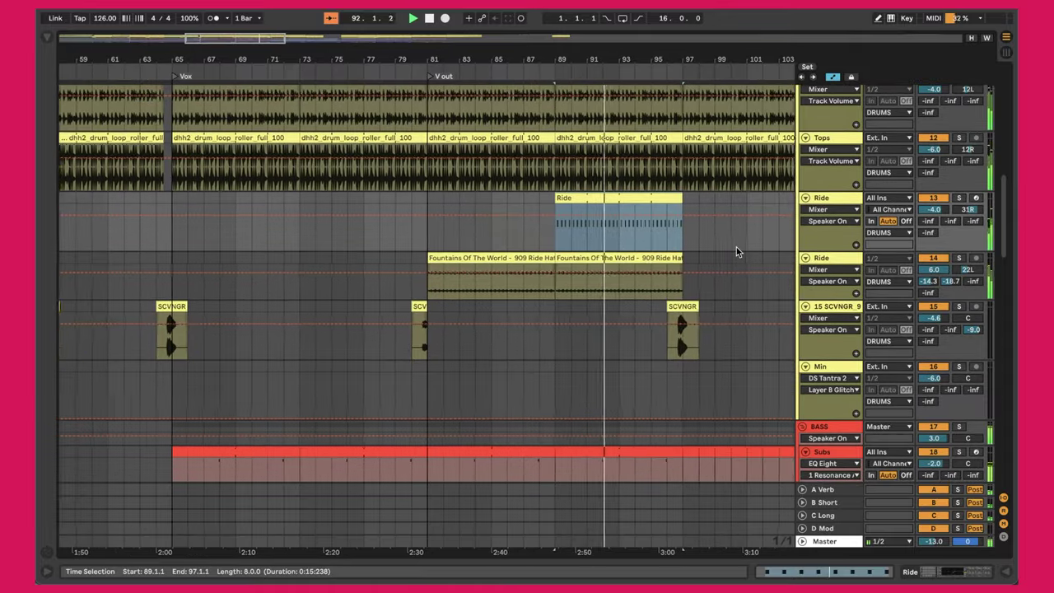
- Mark the Kick gap at bar 96 before the BREAK and replay the transition from about bar 92
scroll(736, 247, "up", 5)
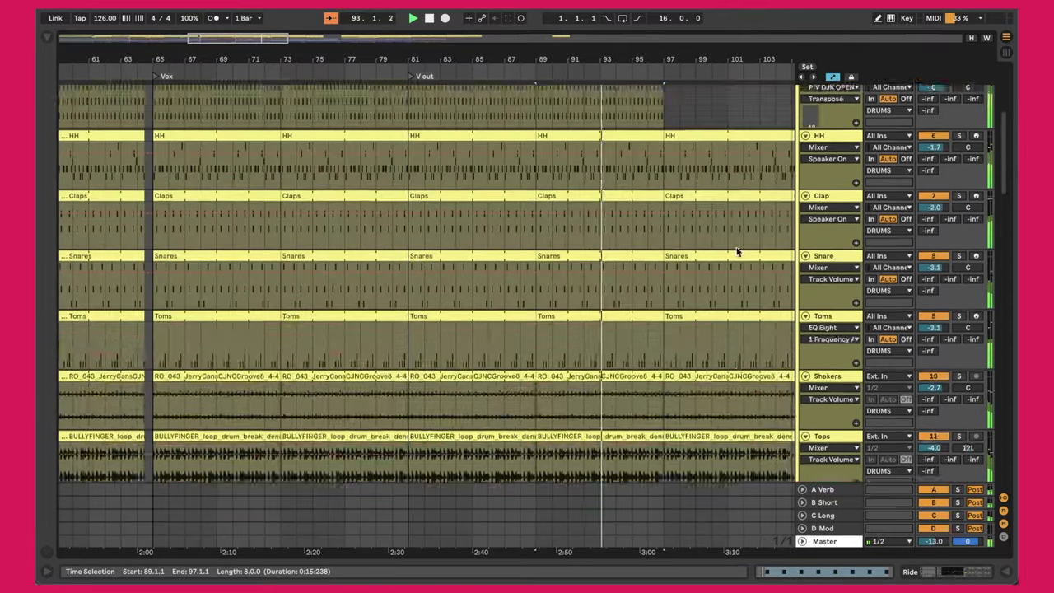
scroll(736, 251, "up", 4)
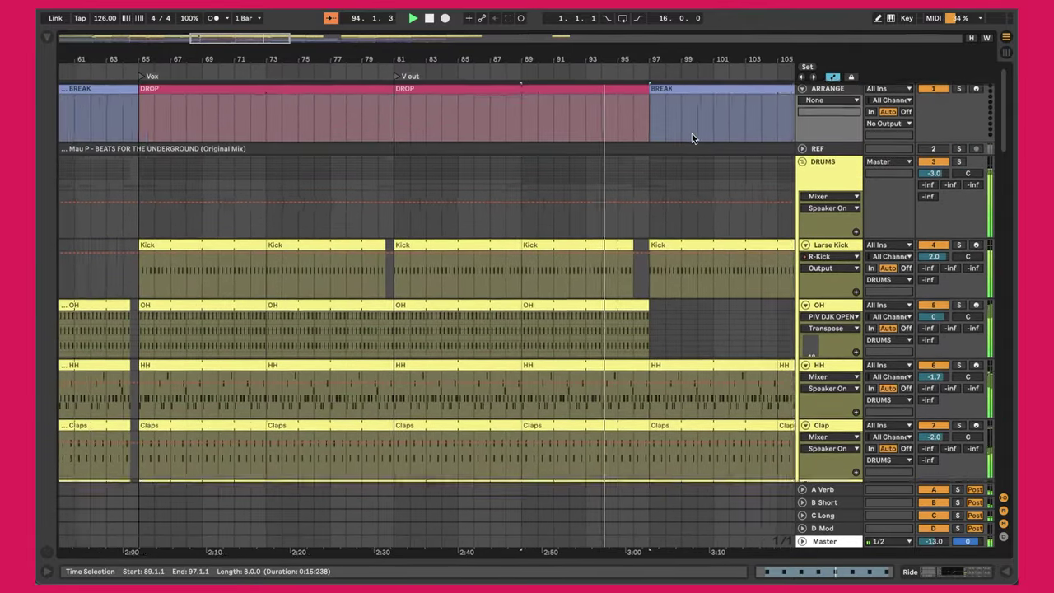
left_click(568, 243)
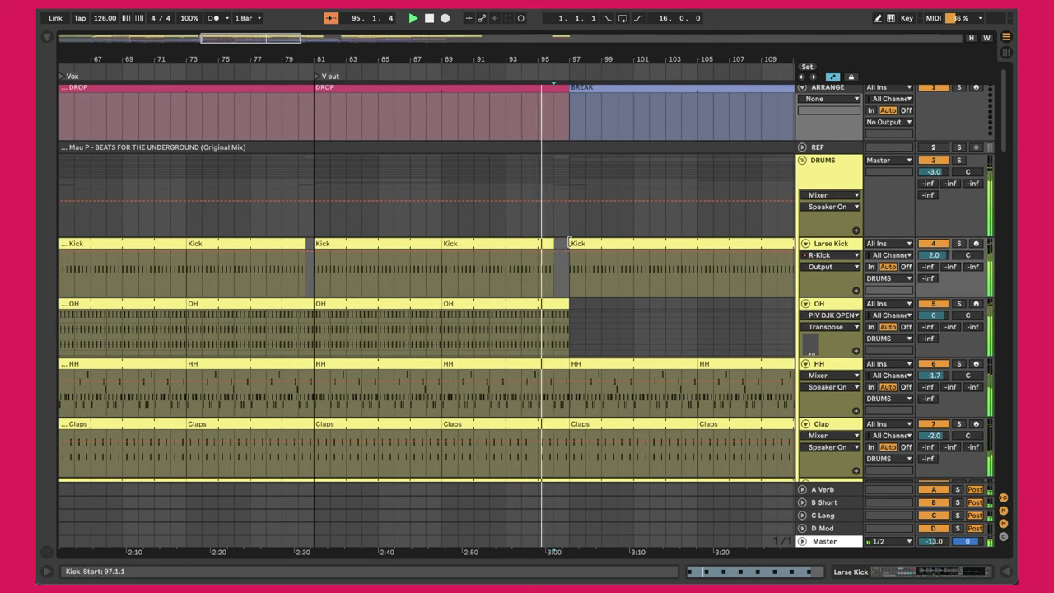
scroll(563, 247, "down", 3)
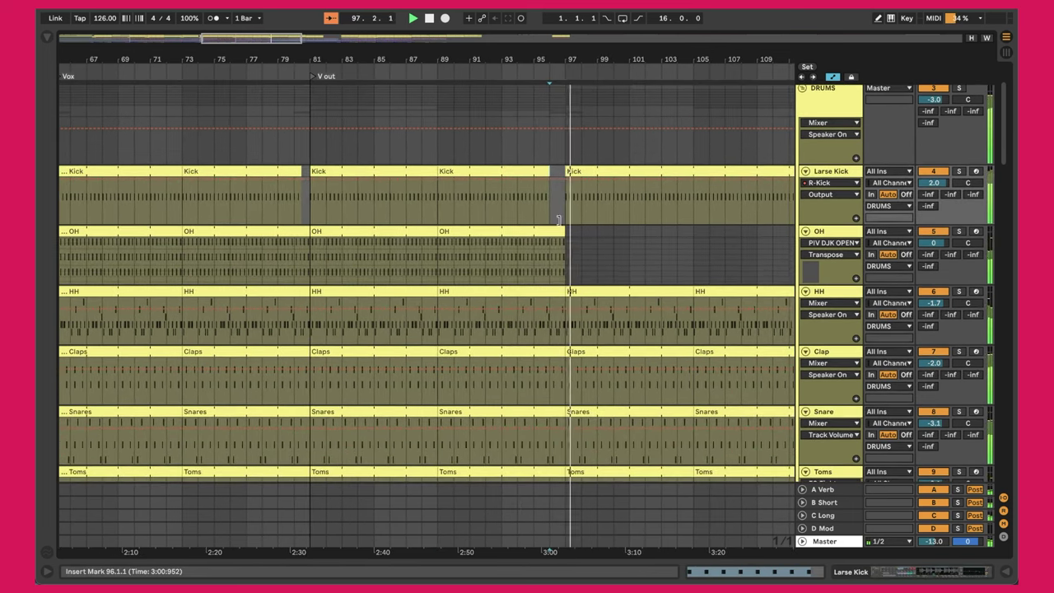
scroll(534, 125, "up", 3)
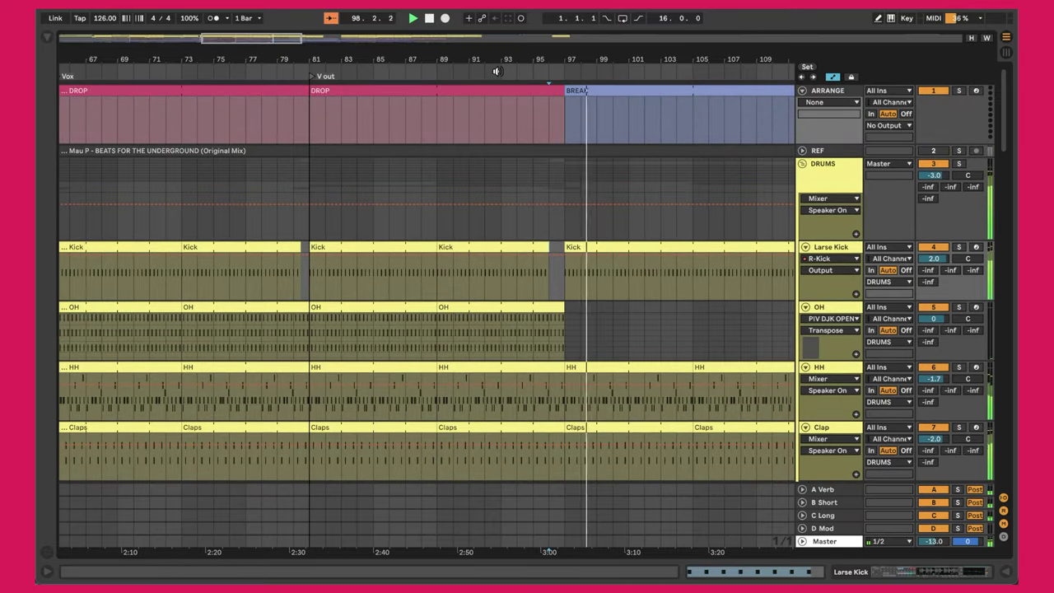
left_click(496, 71)
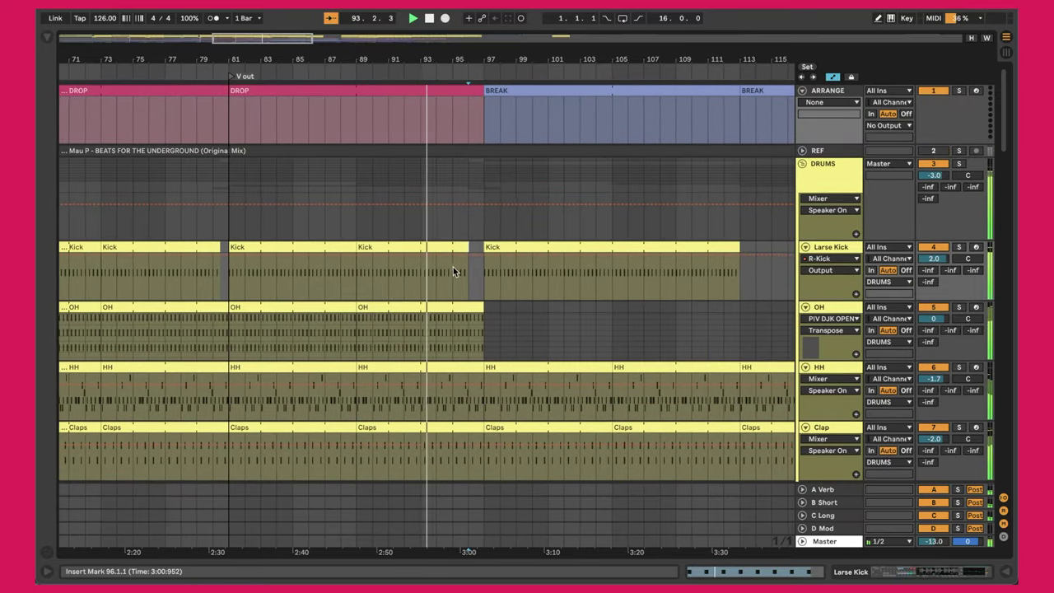
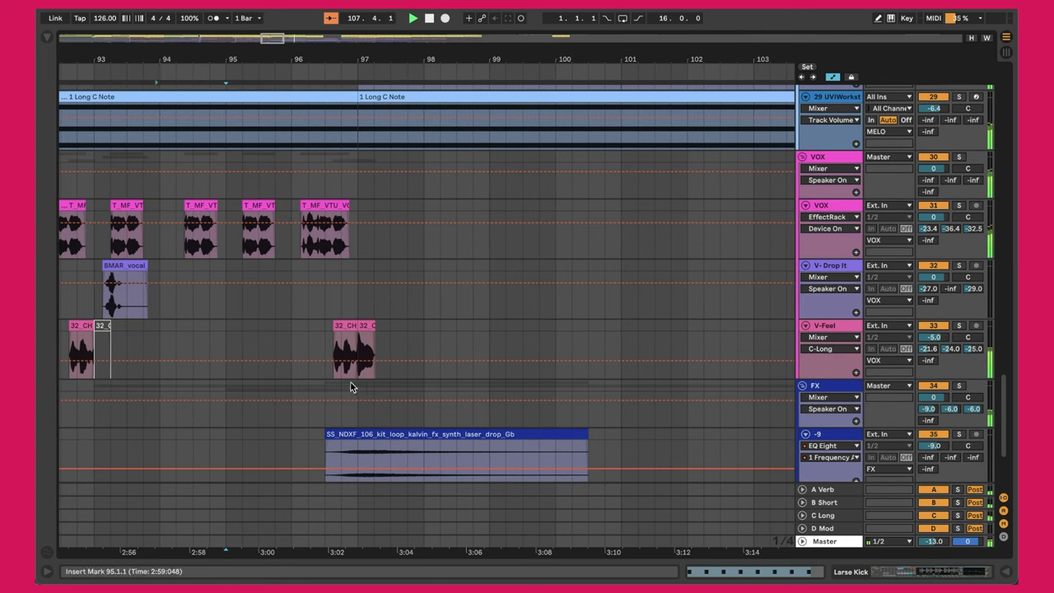
- Open the V-Feel track's device chain, turn on its Echo, and close the chain again
double_click(833, 329)
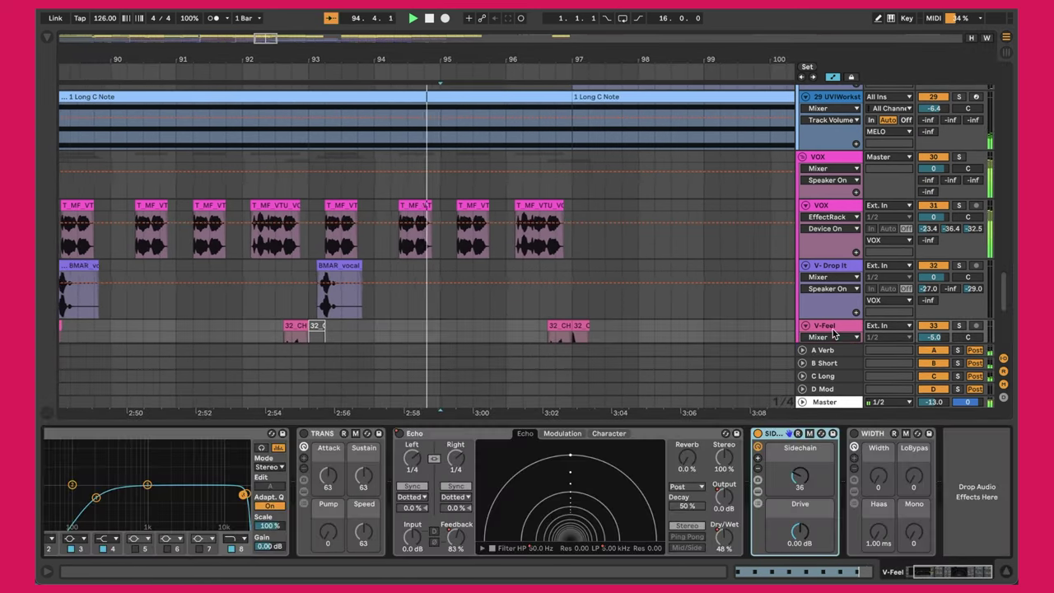
left_click(399, 433)
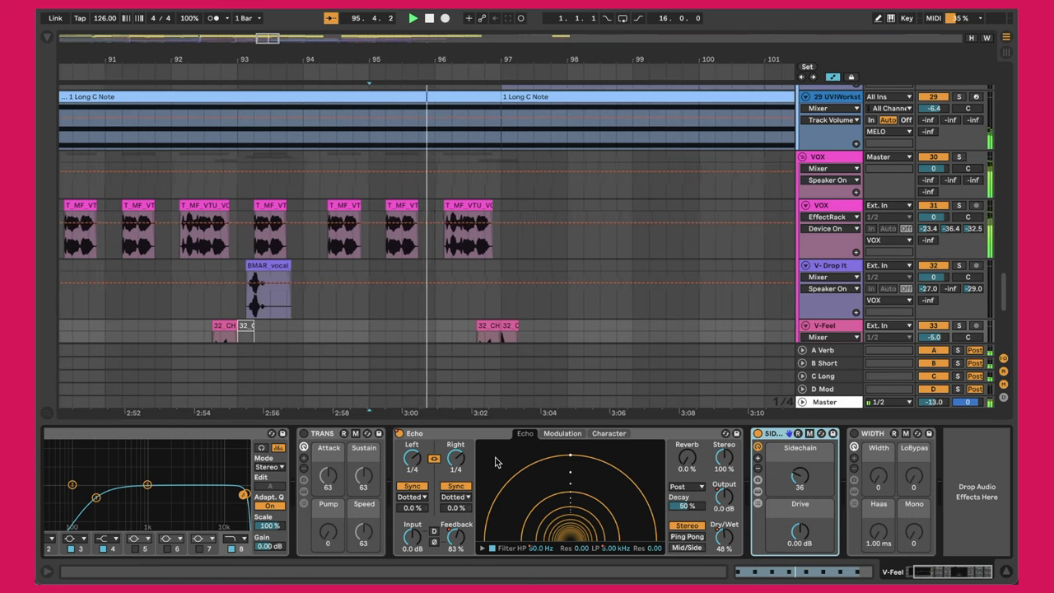
scroll(486, 289, "down", 3)
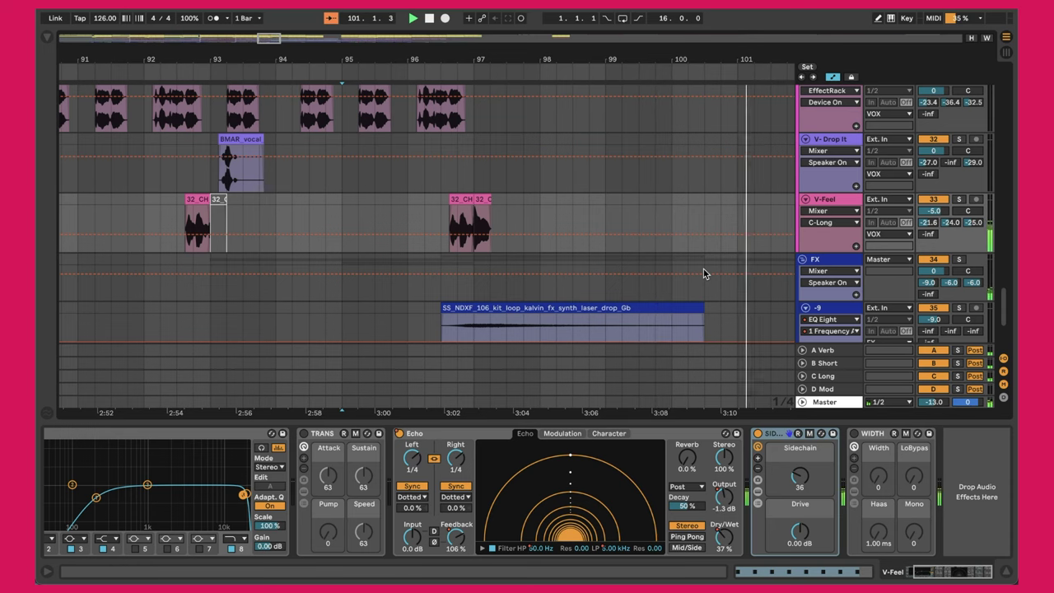
key("super+alt+l")
left_click_drag(517, 71, 503, 175)
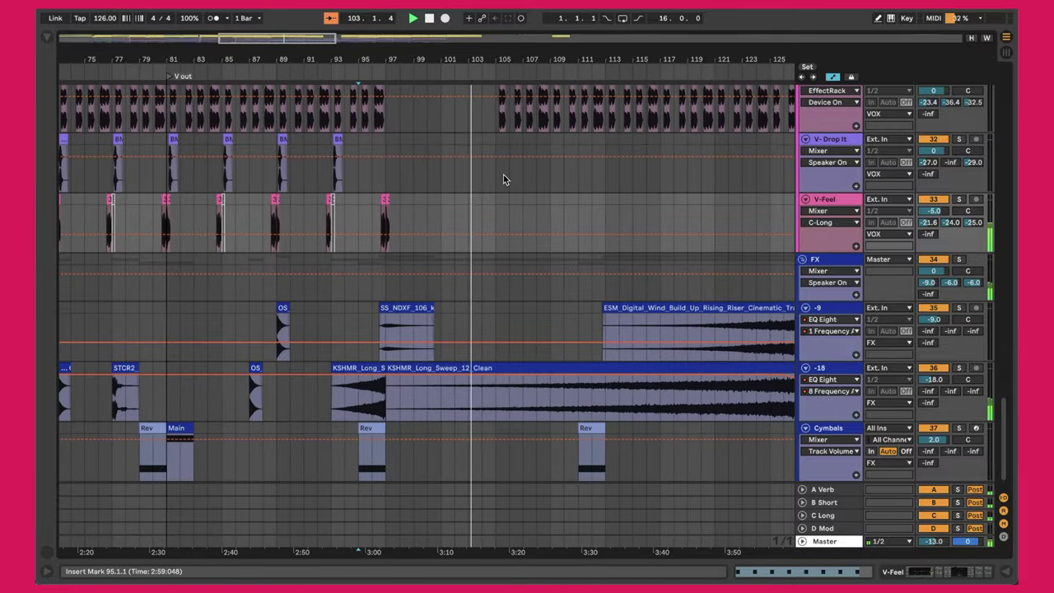
- Review the vocal gap after bar 97 and select the Ride clip from bar 105 to 113 in the BREAK
scroll(503, 175, "up", 8)
scroll(452, 329, "down", 2)
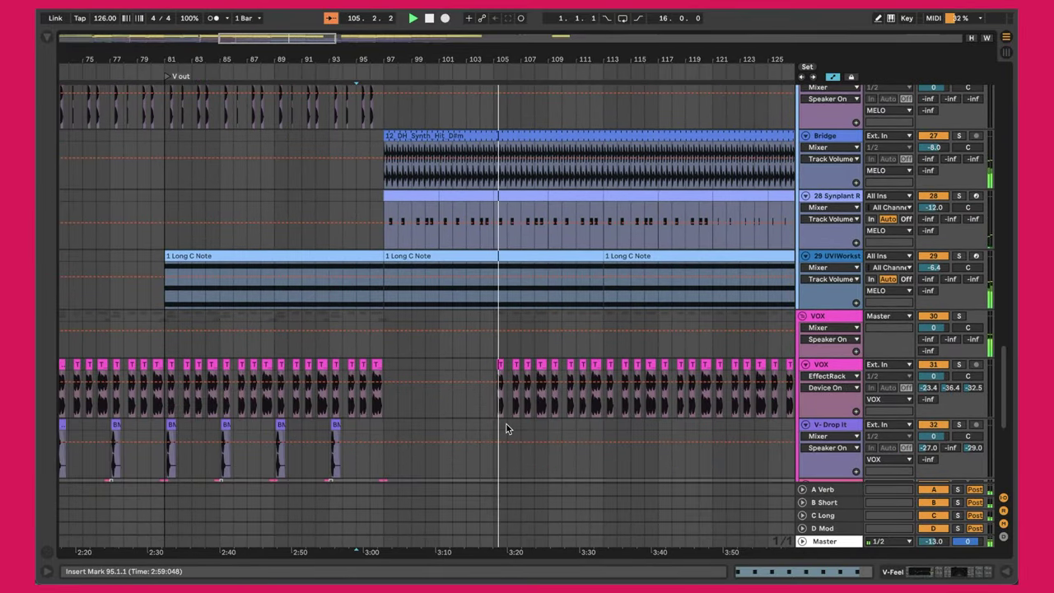
scroll(543, 388, "up", 15)
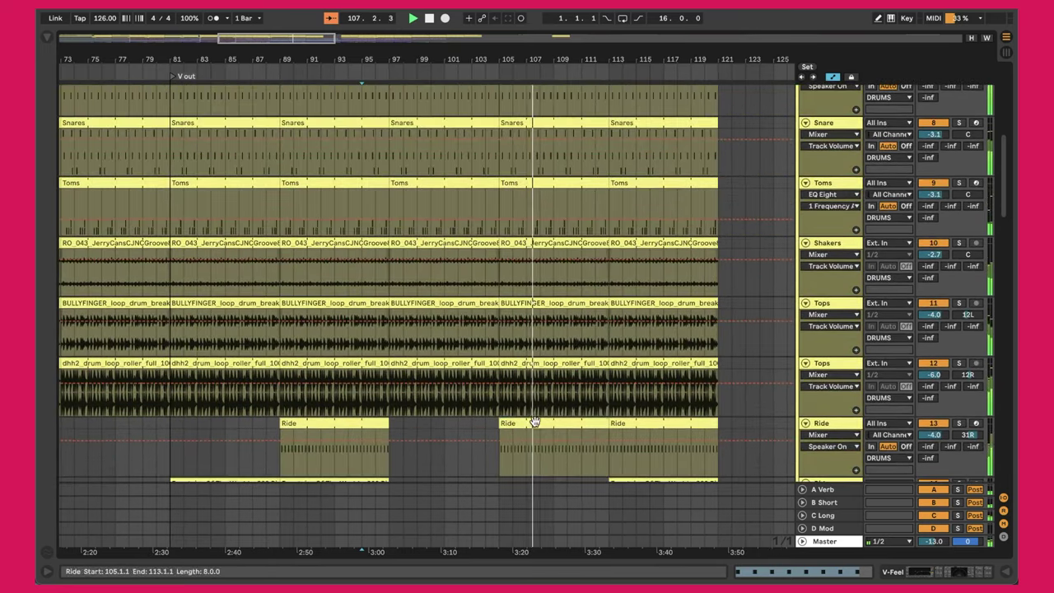
left_click(536, 425)
scroll(536, 426, "down", 5)
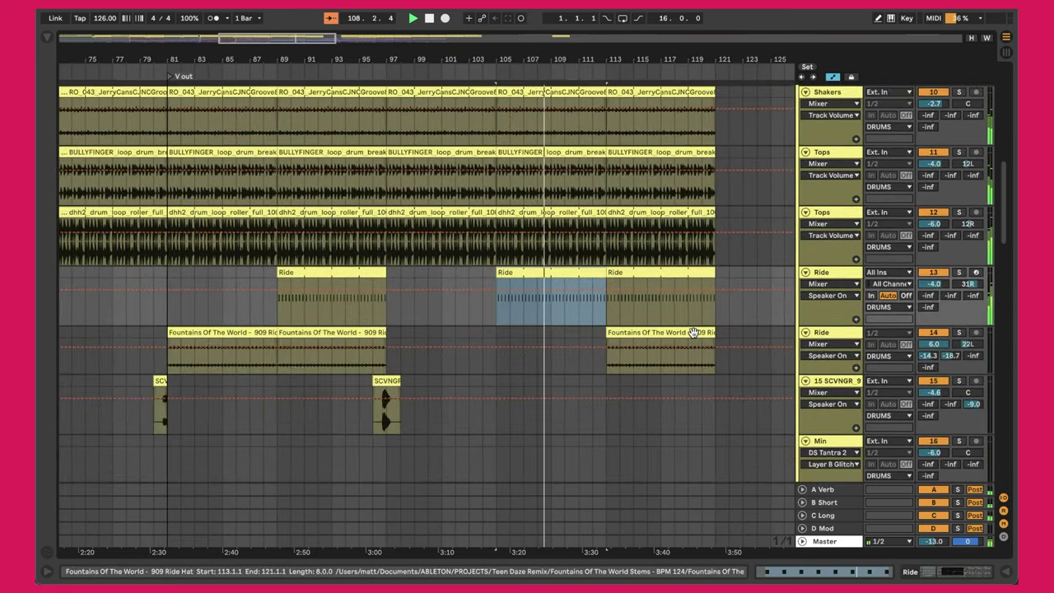
- Examine the BREAK's MELO tracks, including the Long C Note clips on Mid Rave, High Rave and the UVIWorkst track
scroll(694, 334, "down", 8)
scroll(565, 149, "up", 1)
scroll(585, 195, "down", 5)
scroll(585, 195, "down", 2)
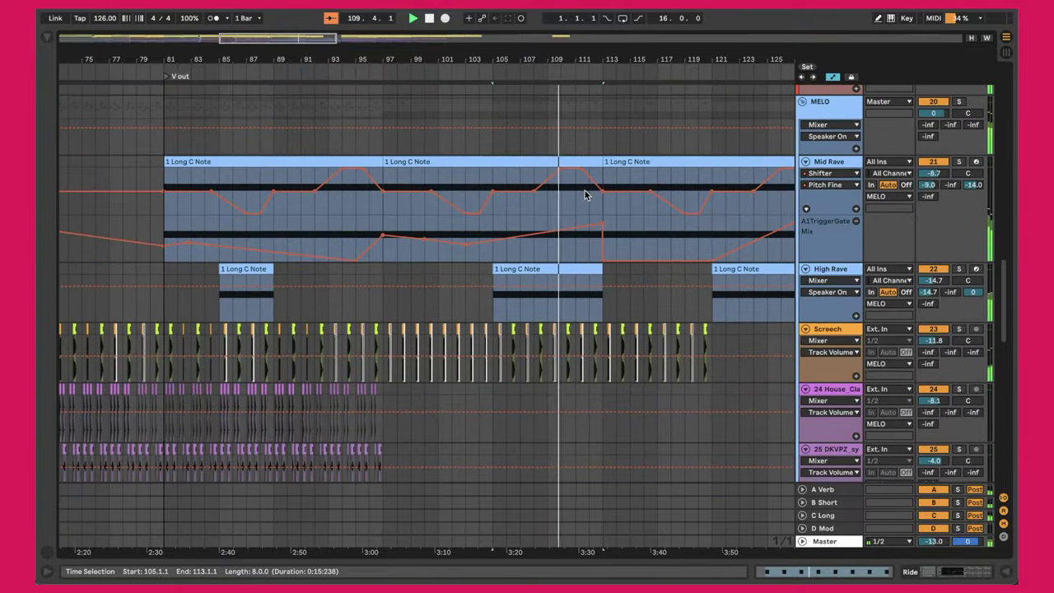
scroll(545, 236, "down", 15)
left_click(544, 236)
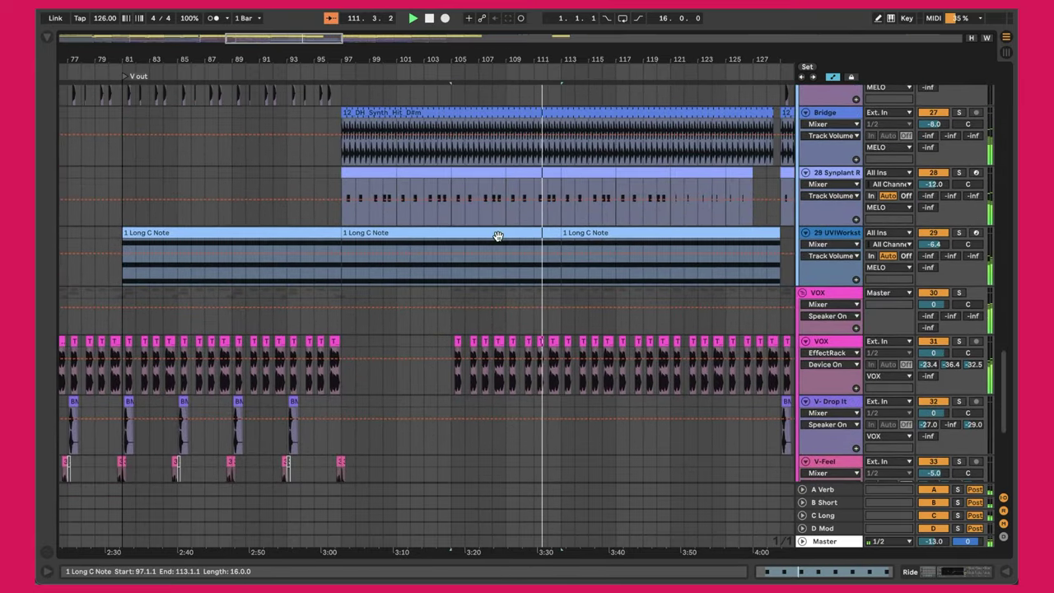
left_click(597, 238)
- Select the KSHMR_Long_Sweep_12_Clean clip on the -18 track and the ESM_Digital_Wind riser starting at bar 113 on -9
scroll(597, 238, "down", 7)
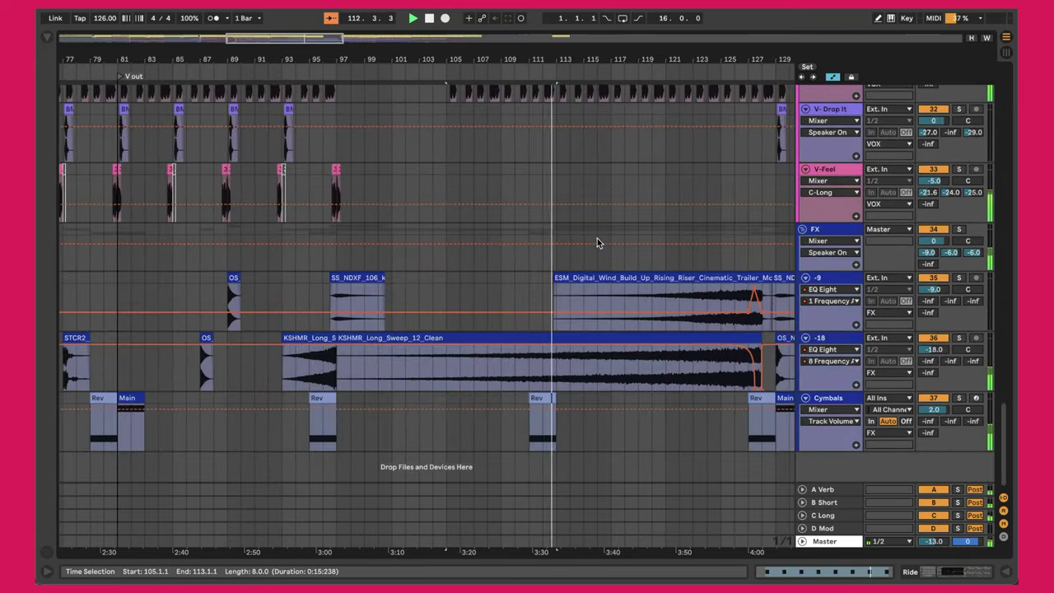
left_click(443, 368)
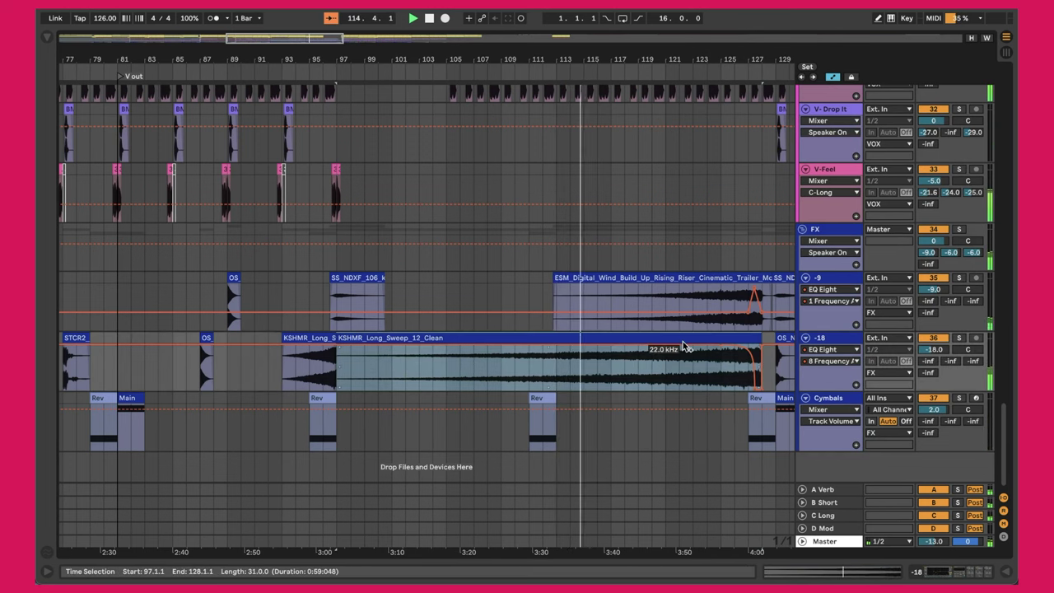
scroll(659, 338, "right", 3)
left_click(553, 303, "shift")
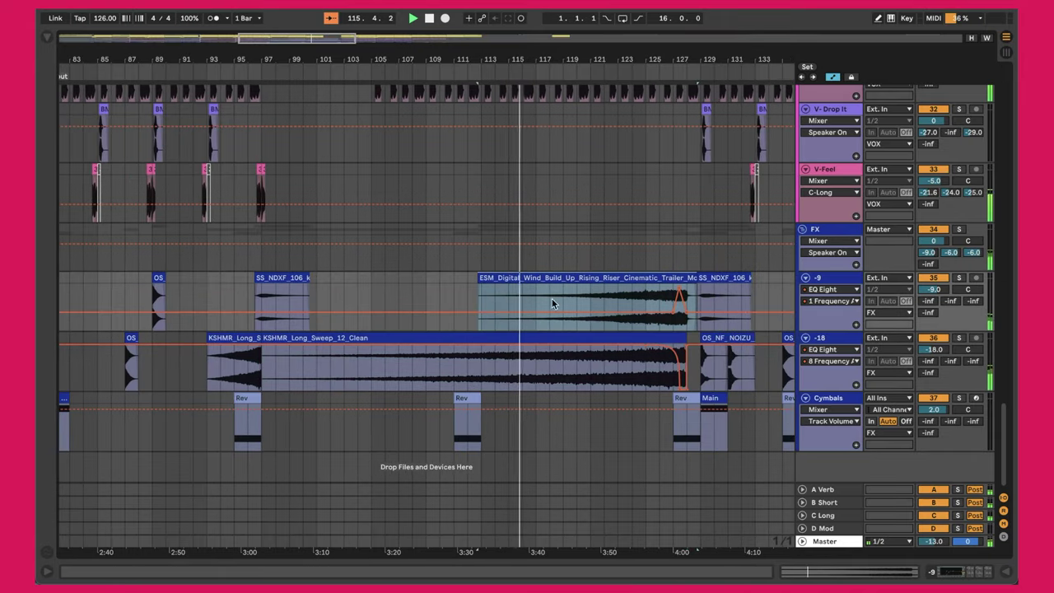
- Display the Synplant Resonator track's Spectral Resonator Decay automation across the BREAK
scroll(649, 300, "up", 8)
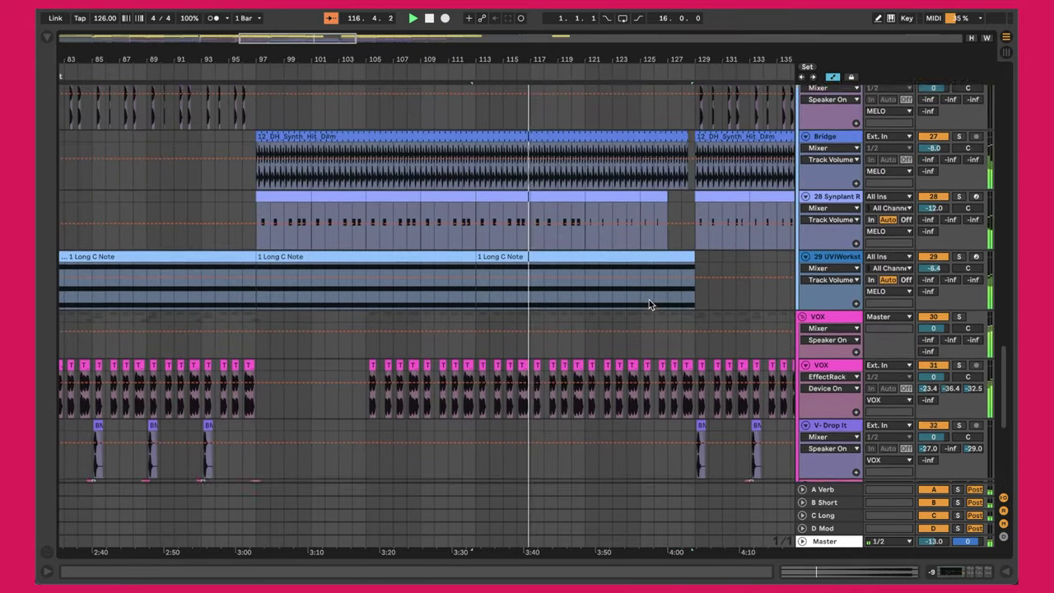
scroll(649, 300, "up", 1)
left_click(830, 204)
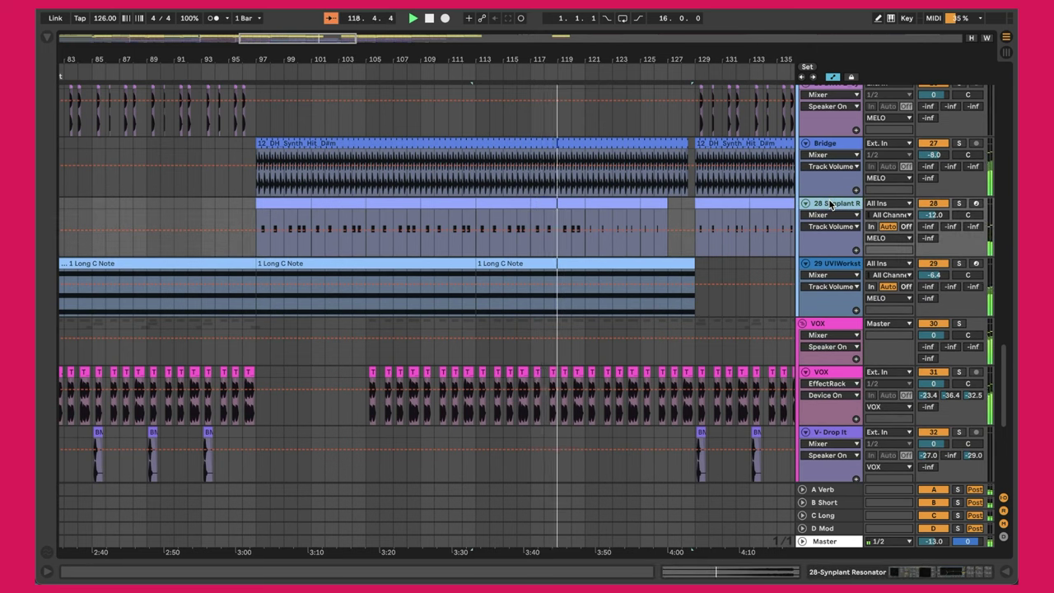
left_click(830, 214)
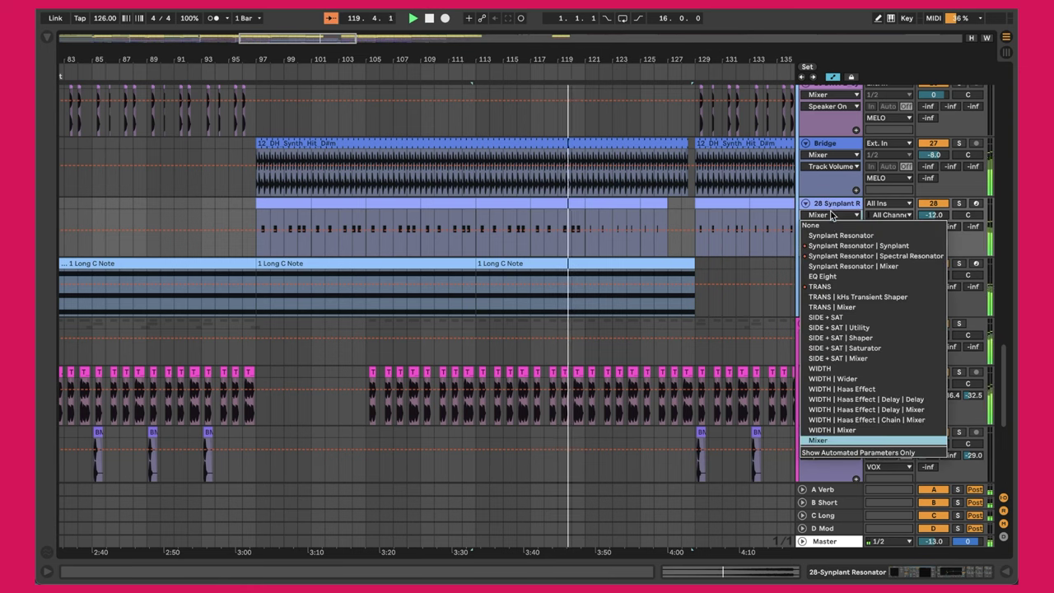
left_click(823, 256)
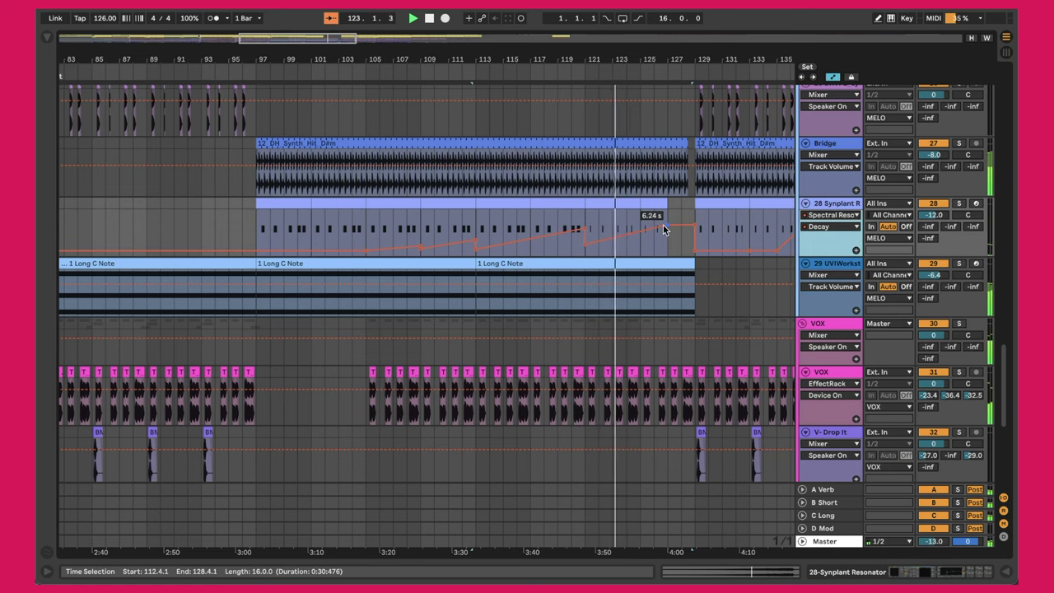
- Review the FX clips and the drum gaps at the end of the BREAK, up to the DROP at bar 129
scroll(663, 229, "down", 8)
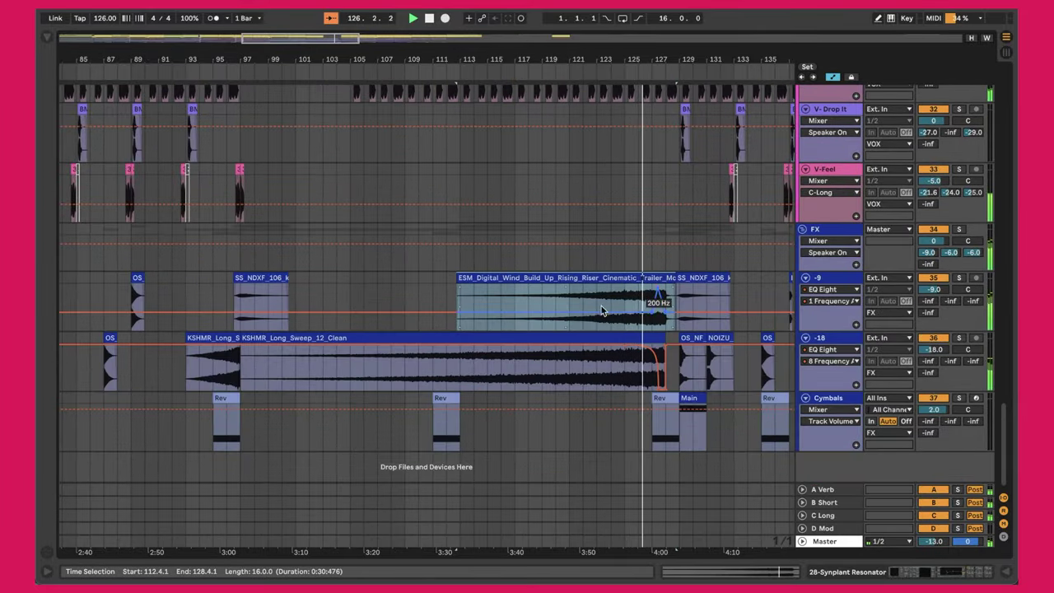
scroll(639, 321, "up", 3)
scroll(643, 323, "up", 20)
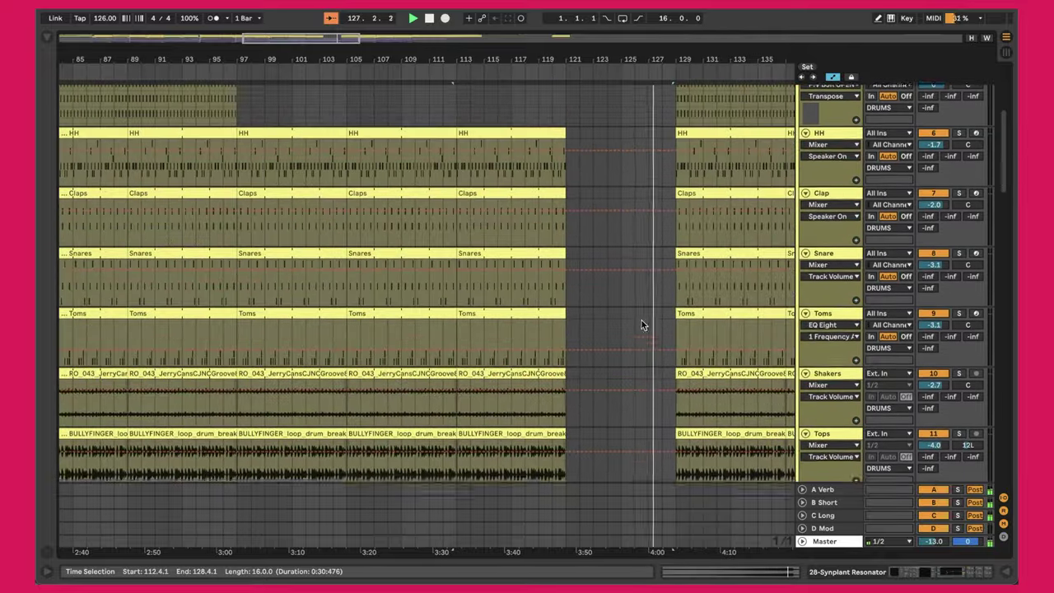
scroll(602, 167, "up", 5)
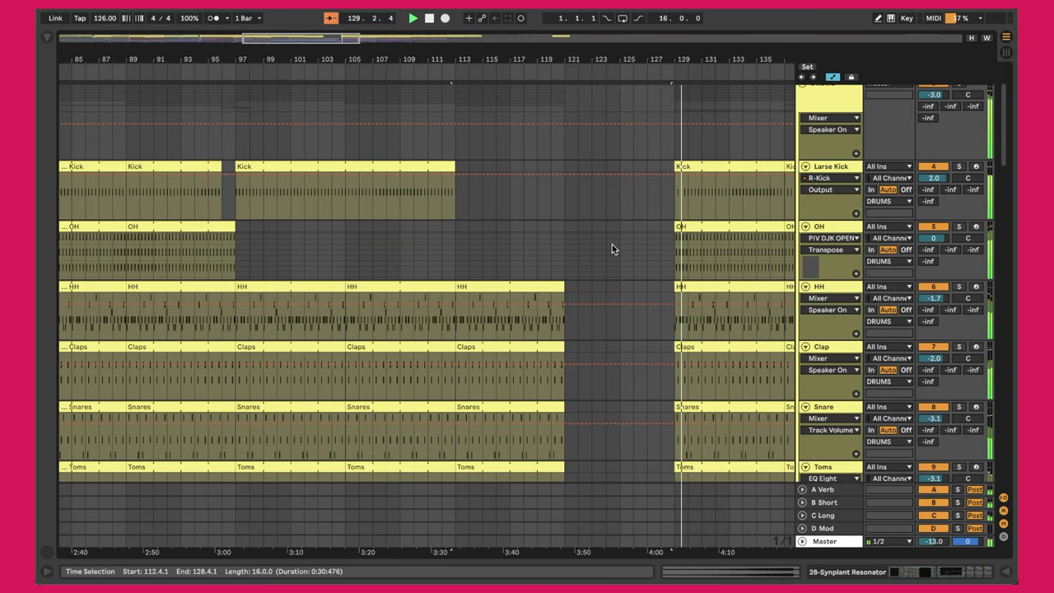
scroll(612, 244, "right", 5)
scroll(589, 213, "up", 3)
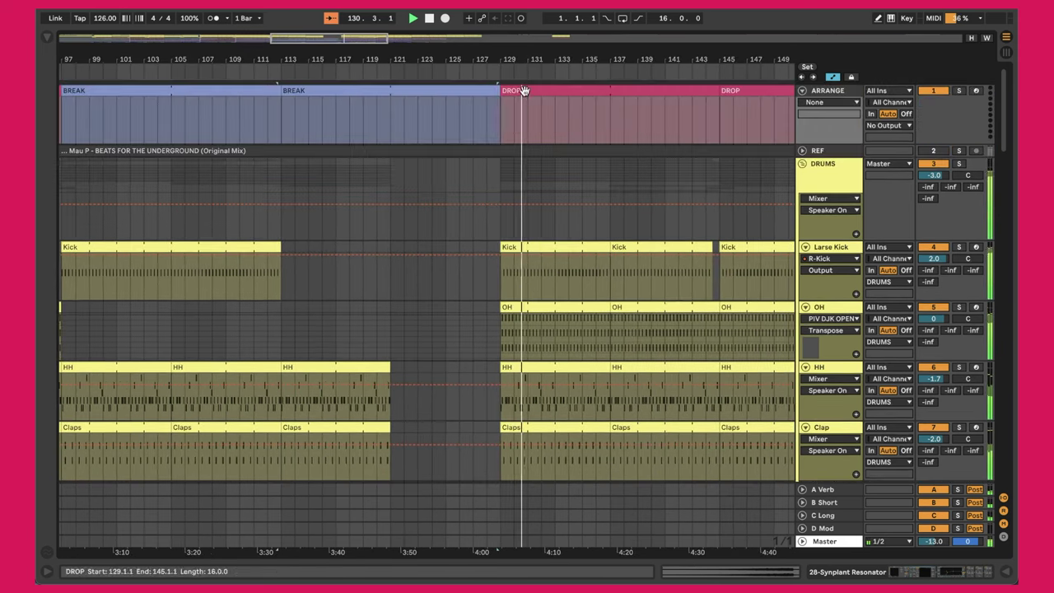
- Examine the drum, BASS and MELO clips of the DROP from bar 129, including the Min track's percussion loop
scroll(677, 113, "right", 4)
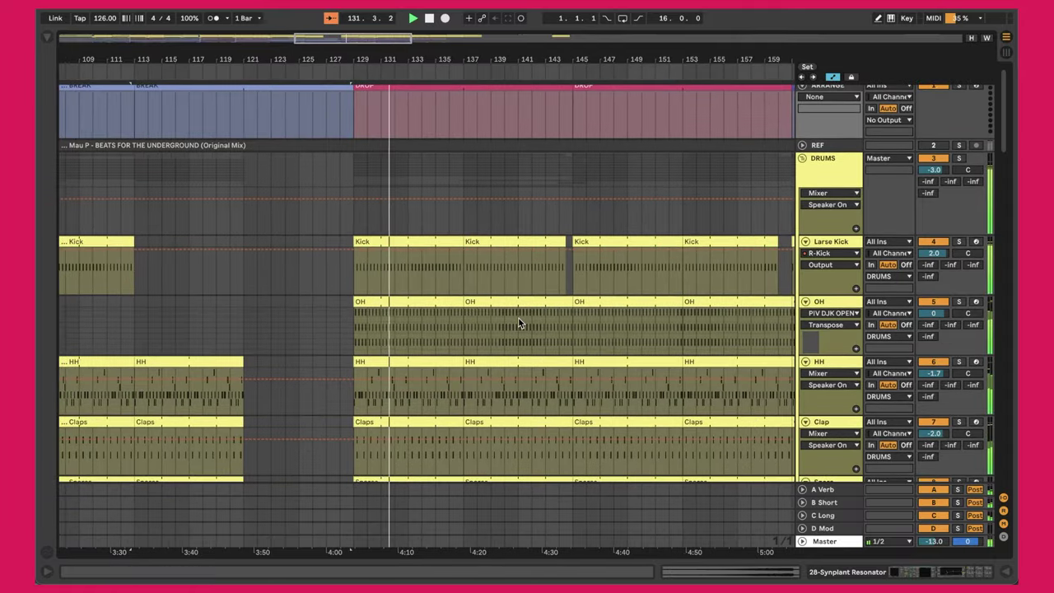
scroll(518, 323, "down", 10)
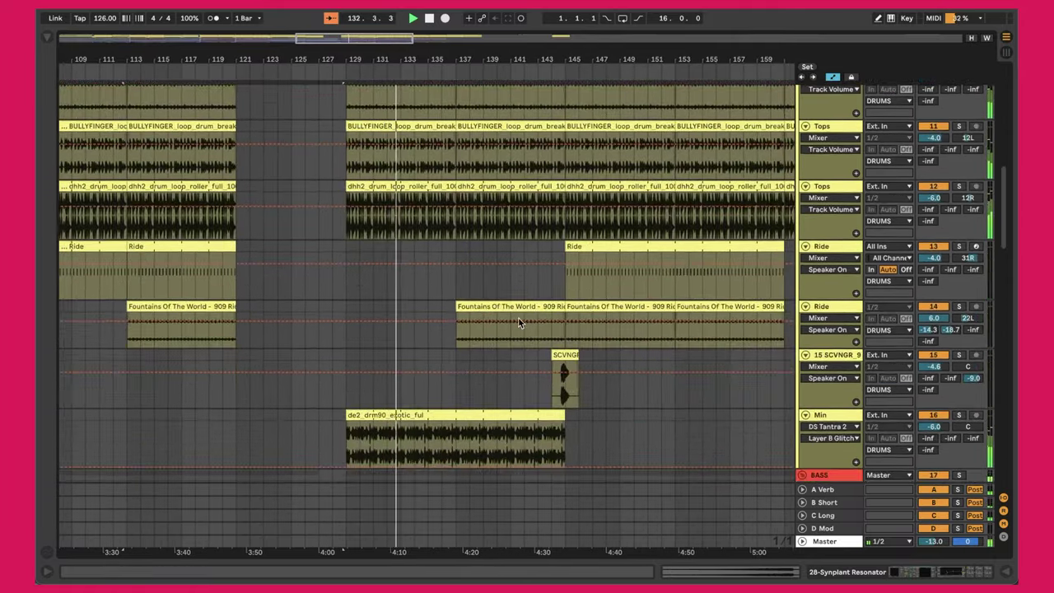
scroll(518, 317, "down", 3)
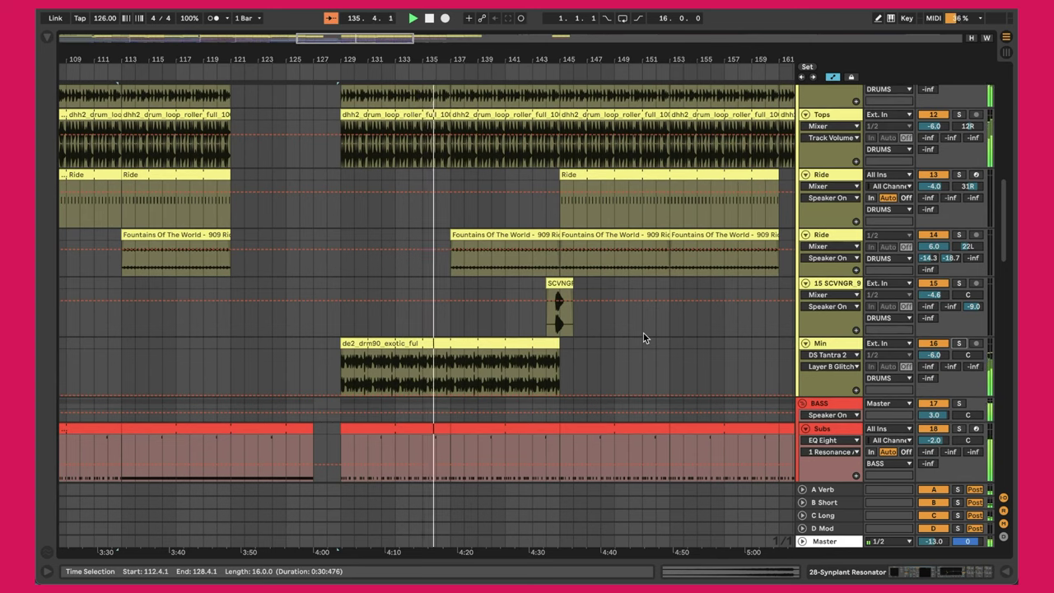
scroll(644, 337, "down", 9)
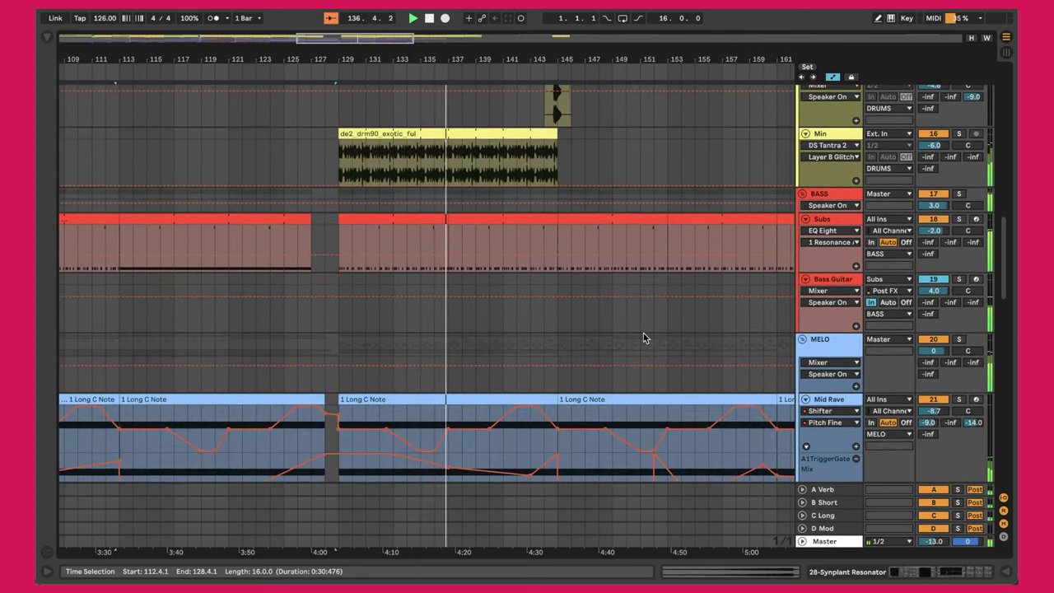
scroll(643, 333, "down", 8)
scroll(643, 333, "up", 6)
scroll(643, 333, "left", 5)
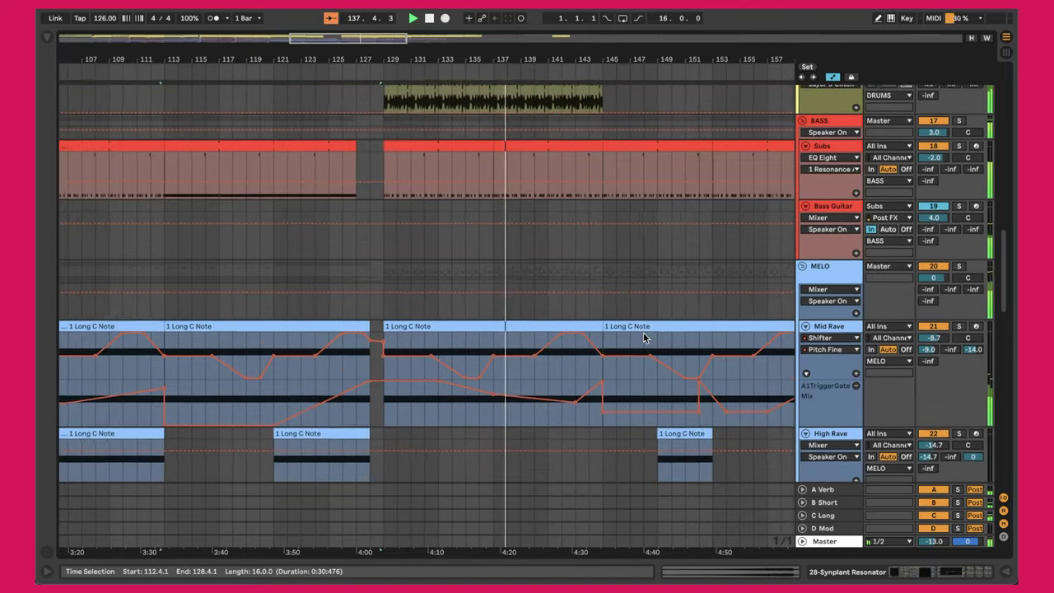
- Select the Subs clip from bar 113 to 127 and restart playback from bar 109
scroll(644, 337, "up", 2)
left_click(277, 229)
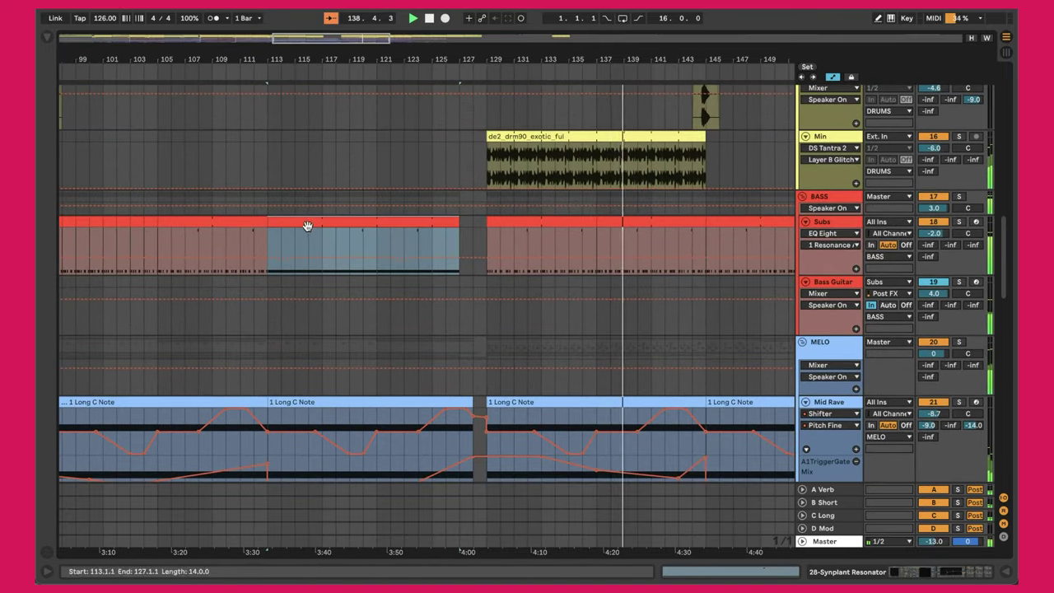
left_click(212, 151)
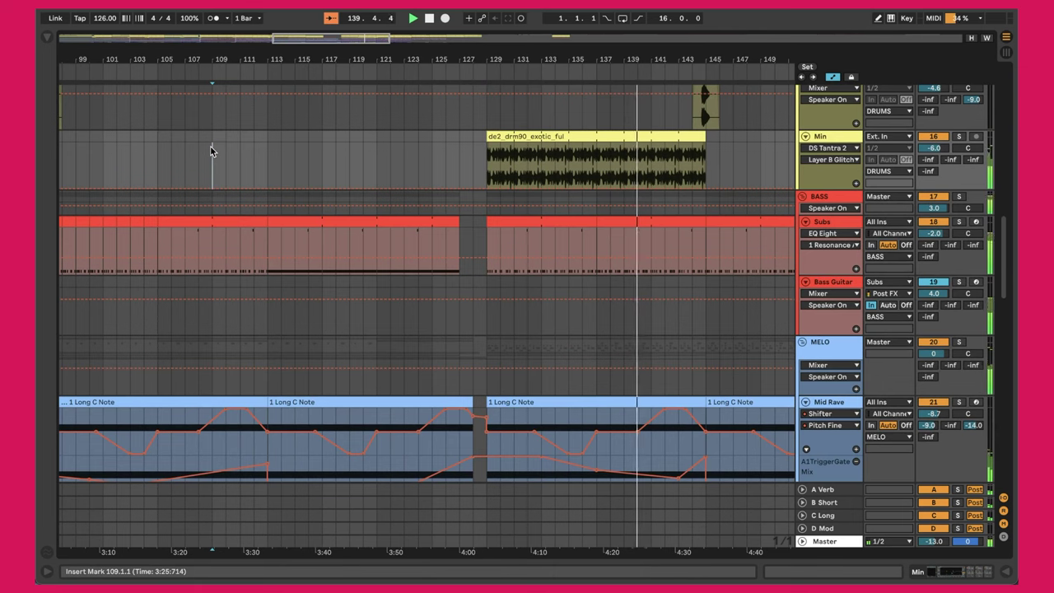
key("space")
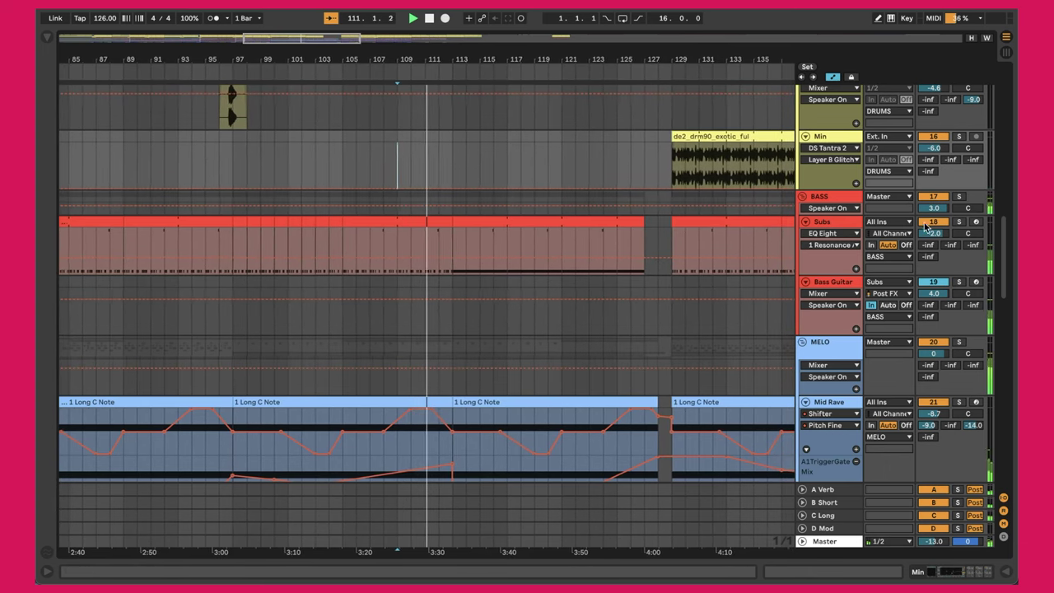
- Solo the Subs track to hear its sustained note, unsolo it, and replay the passage from bar 109
left_click(958, 221)
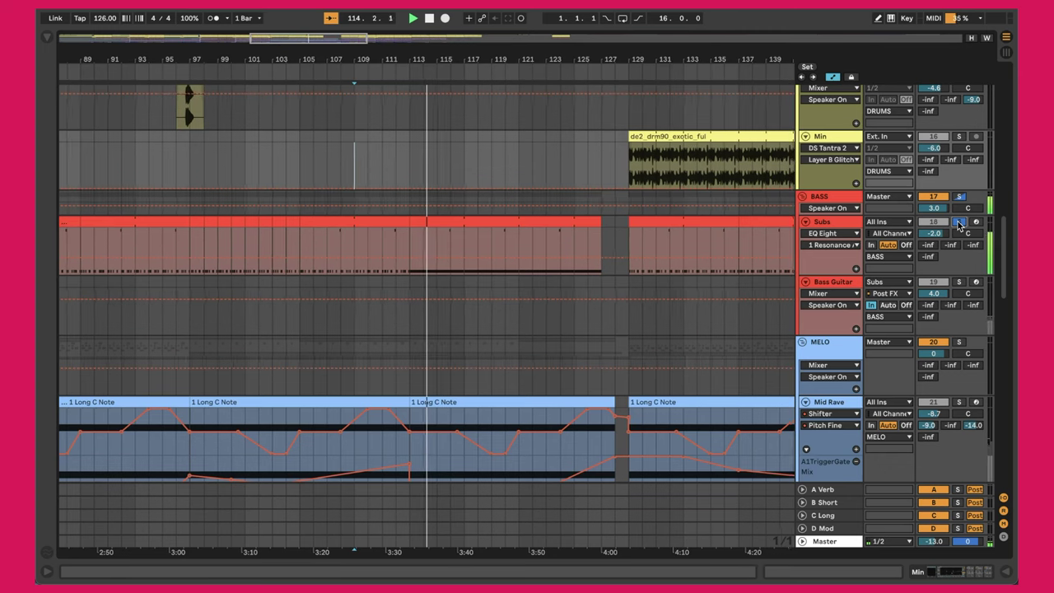
left_click(958, 221)
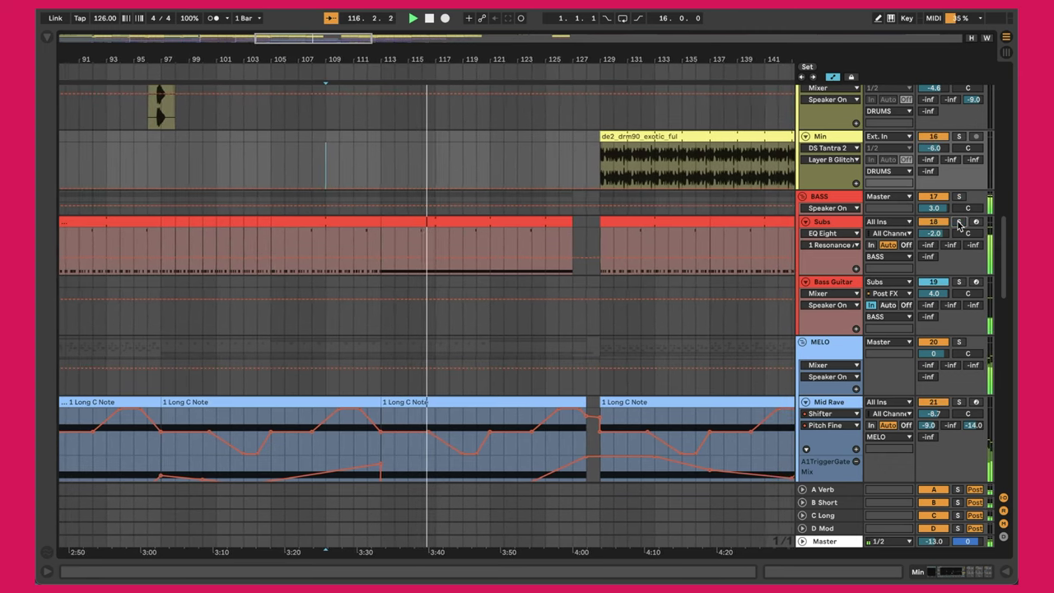
left_click(316, 242)
key("space")
key("space")
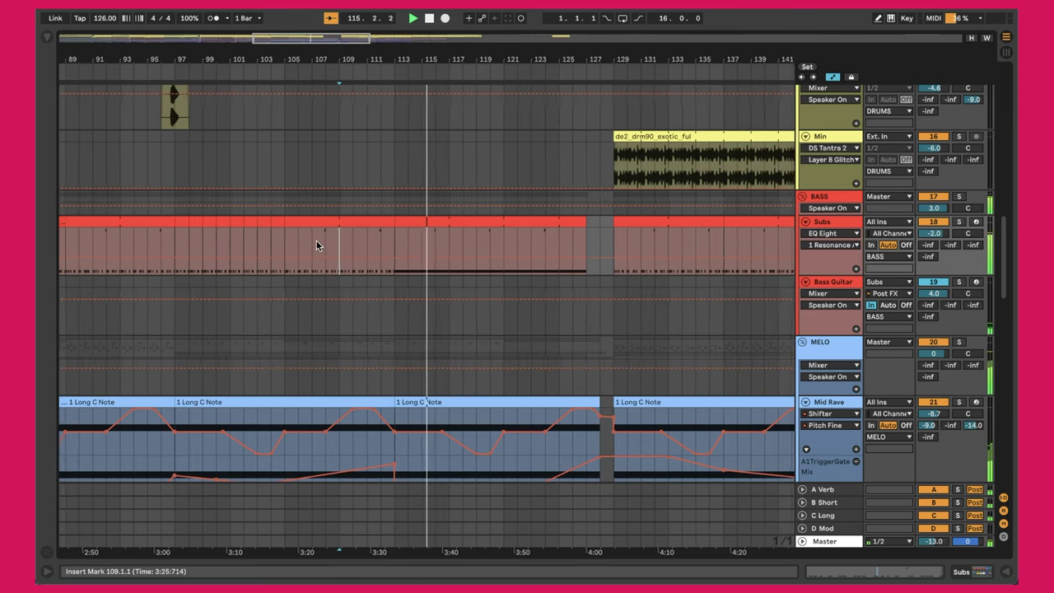
- Unfold the Master track, show its device chain, and display the Master FX rack's HPF automation
scroll(456, 177, "up", 8)
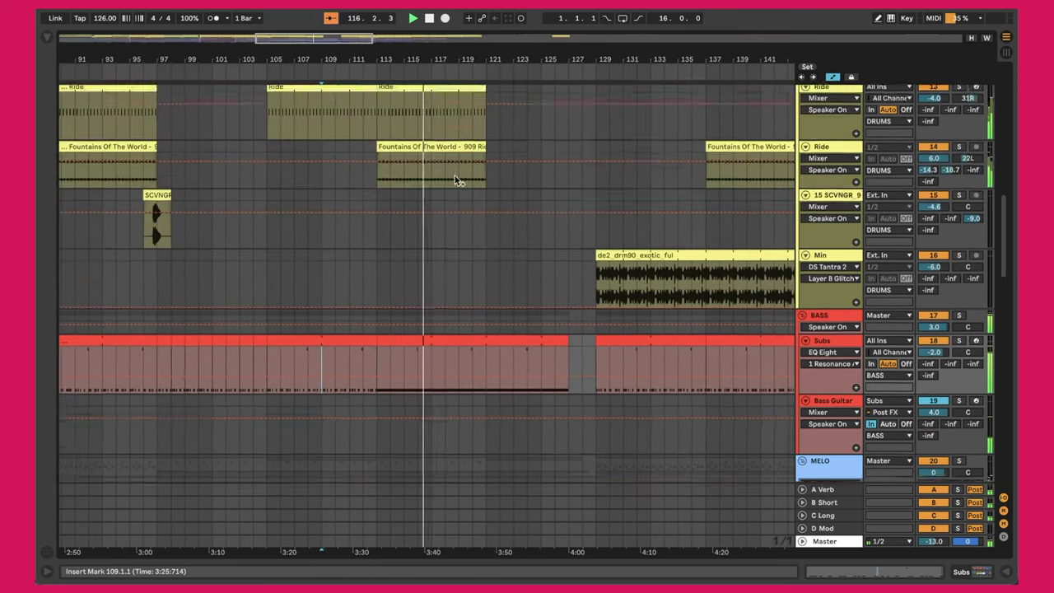
scroll(455, 176, "down", 5)
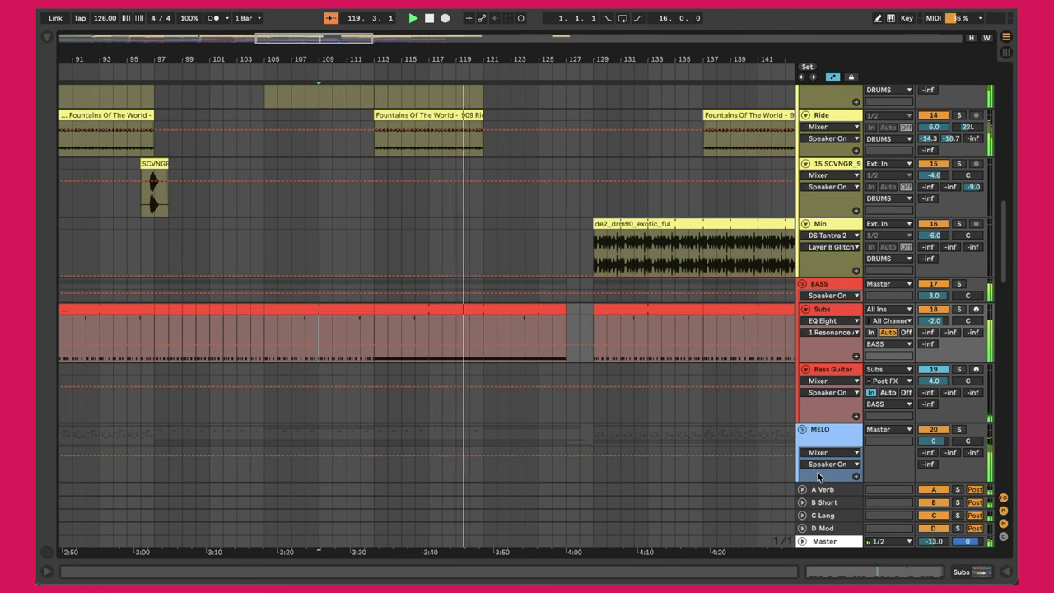
left_click(802, 541)
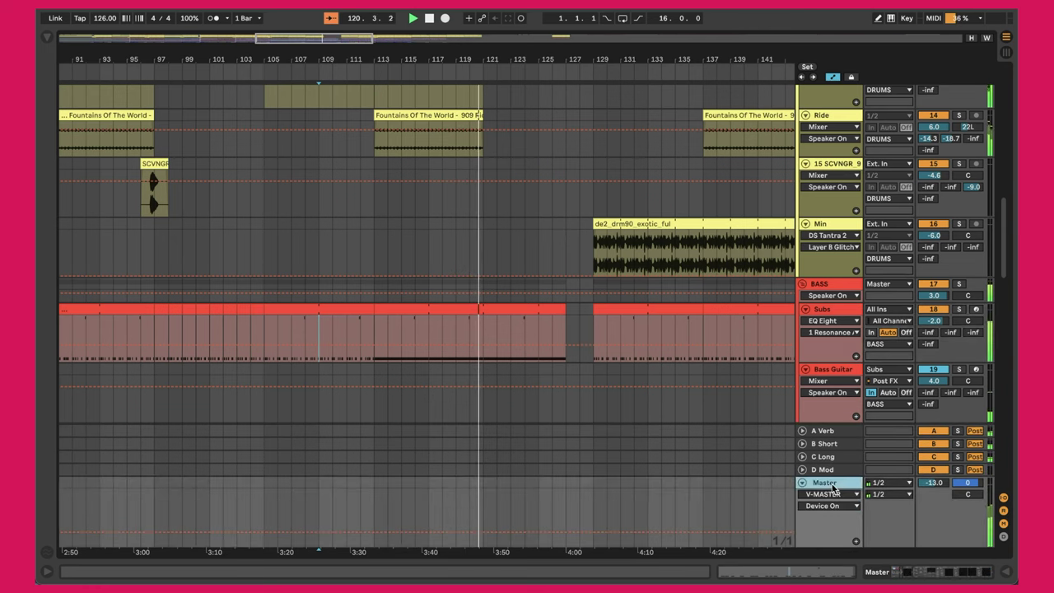
double_click(830, 486)
scroll(687, 362, "down", 1)
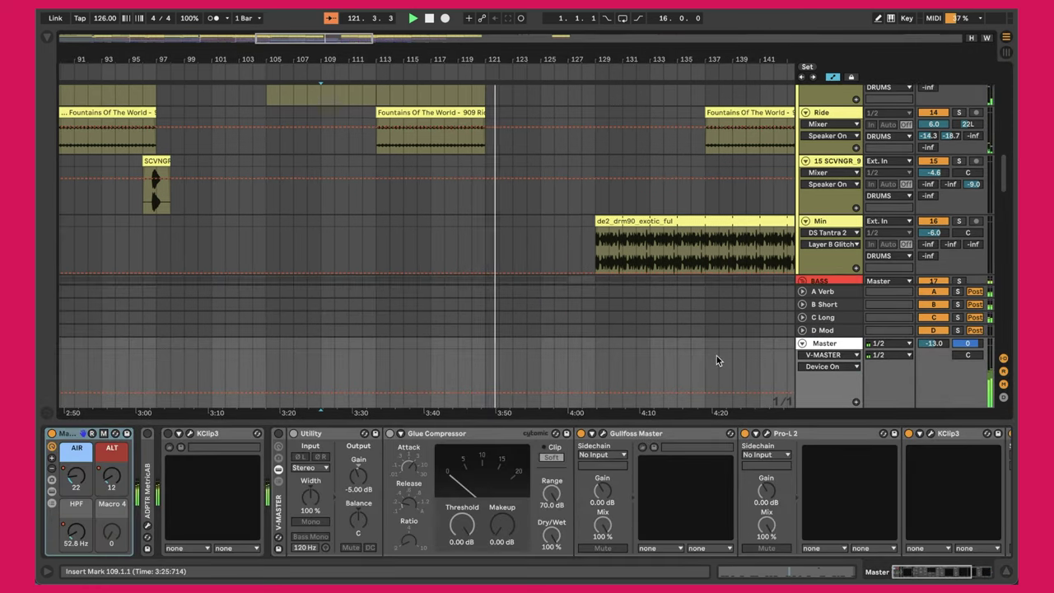
left_click(826, 368)
left_click(828, 377)
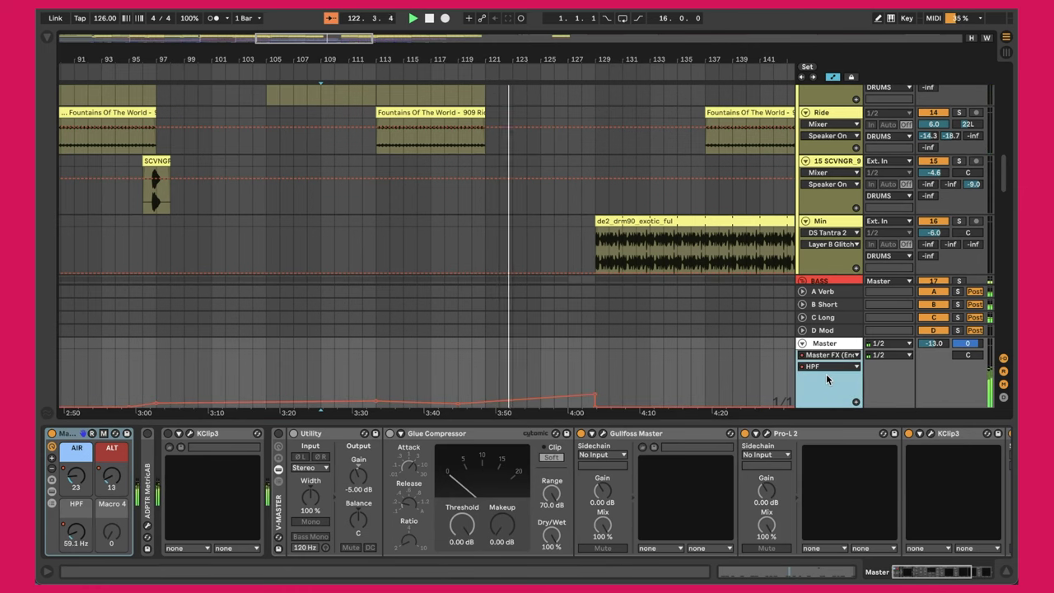
- Show the devices inside the Master FX rack, open the first Endless Smile plug-in's window, and close it again
left_click(52, 491)
left_click(163, 434)
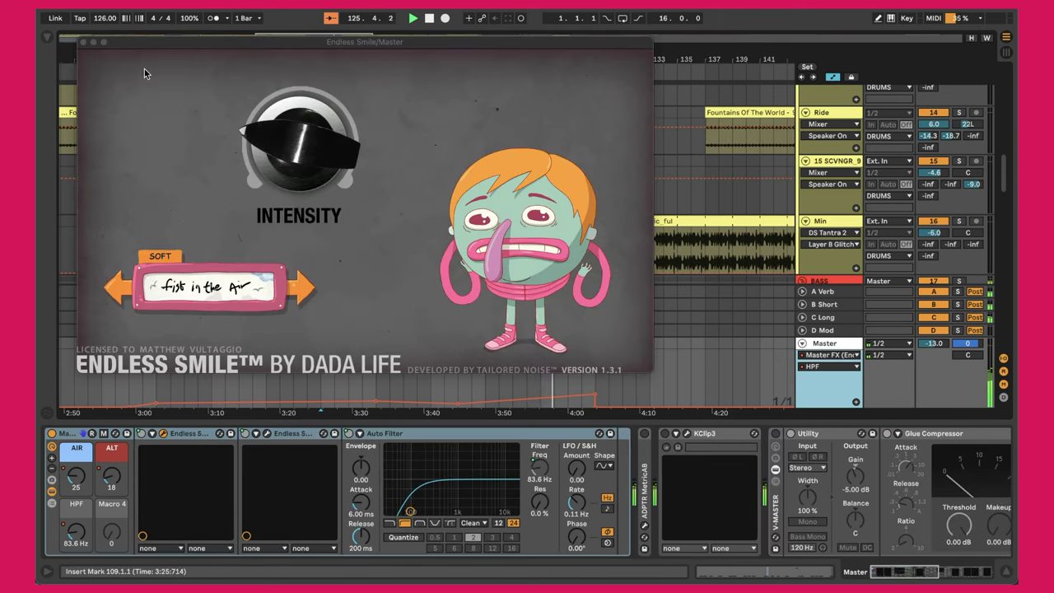
left_click(78, 51)
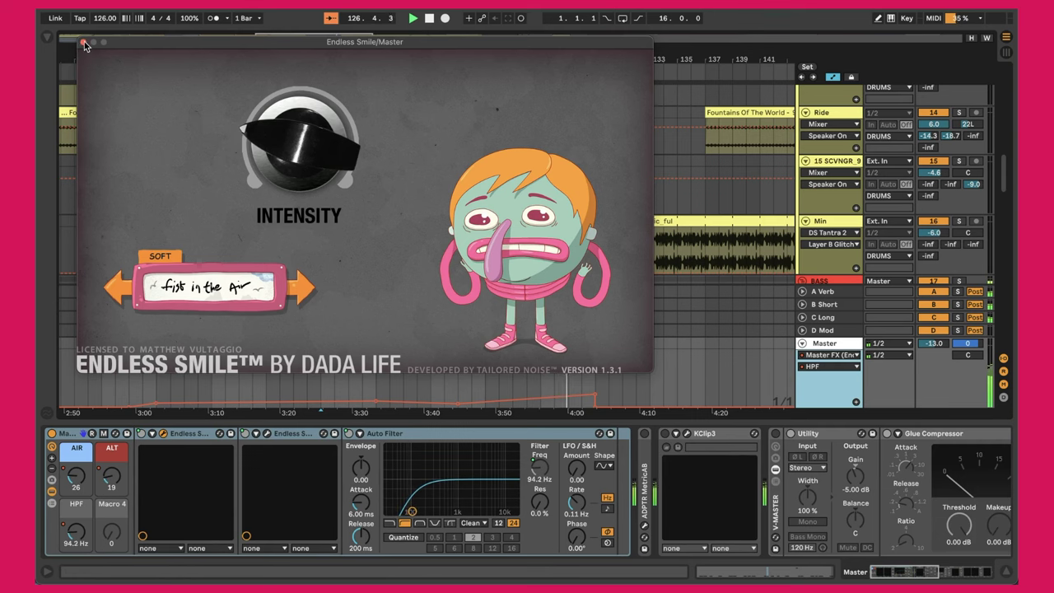
left_click(84, 43)
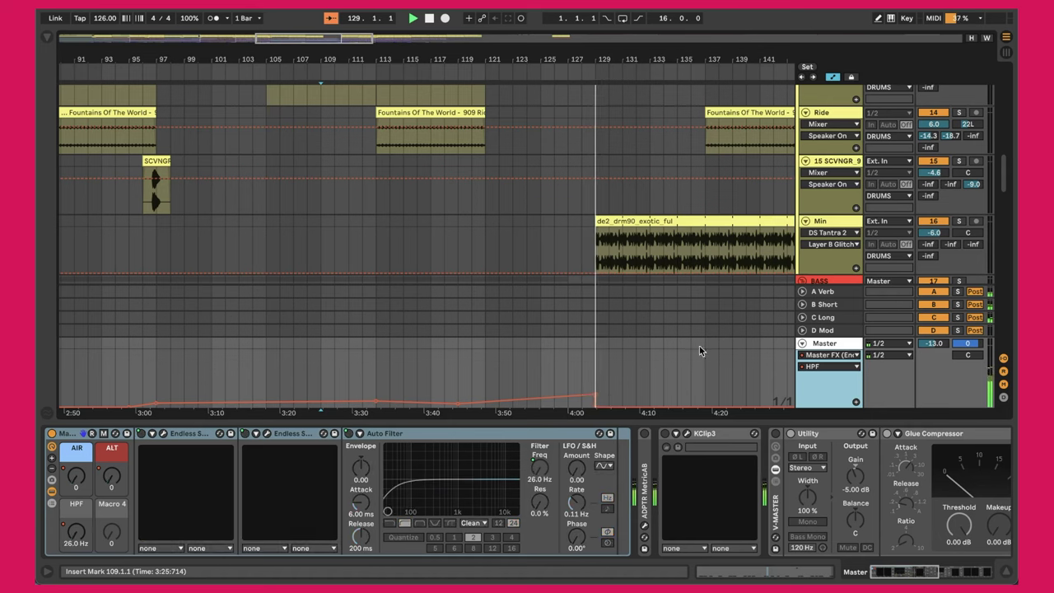
- Fold the Master track and the BASS and MELO groups, with the device chain hidden
left_click(803, 344)
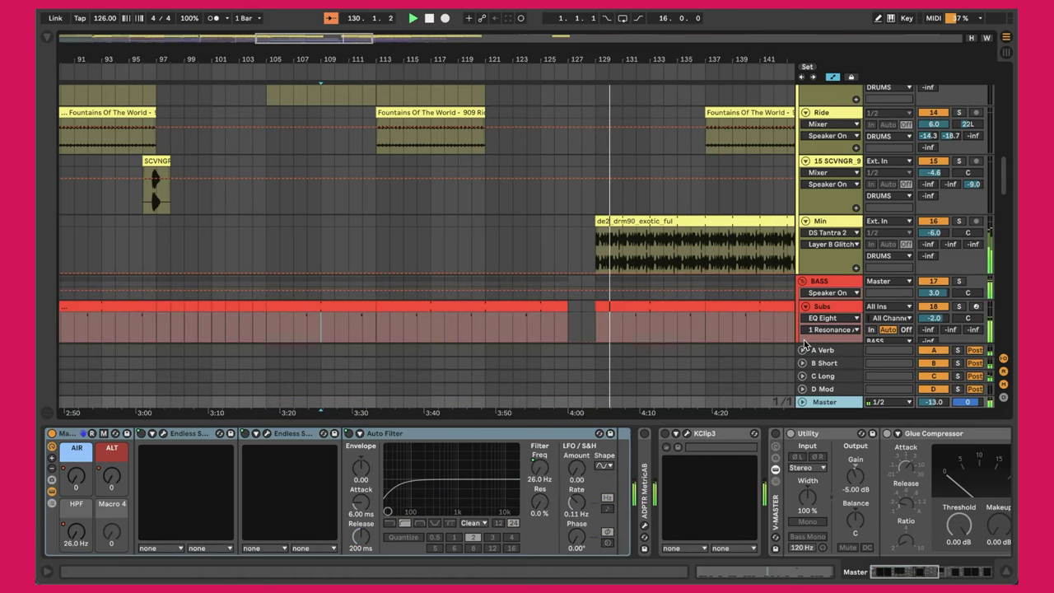
left_click(802, 283)
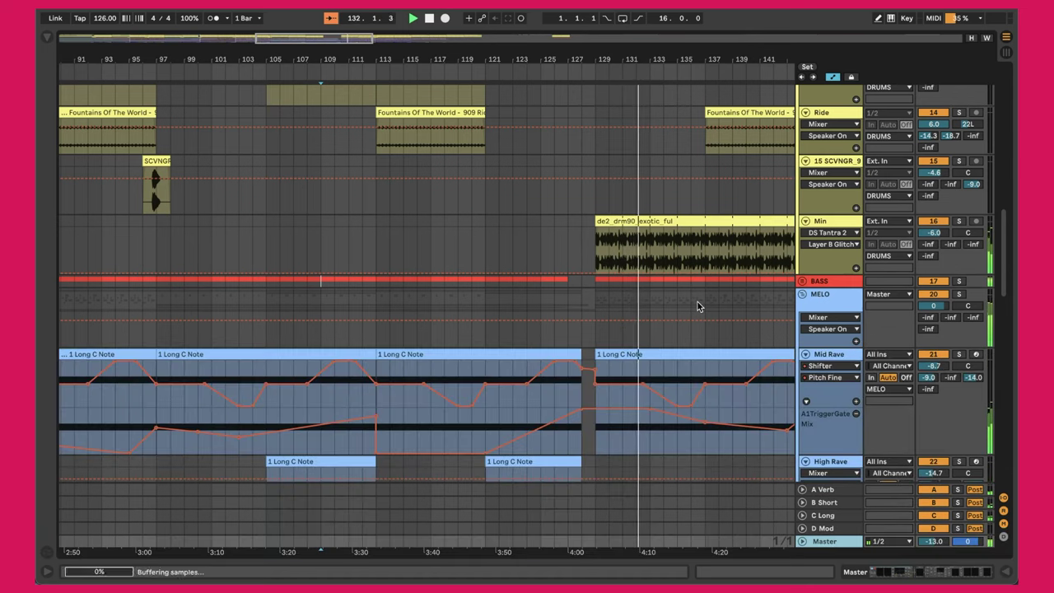
scroll(803, 296, "up", 1)
left_click(801, 303)
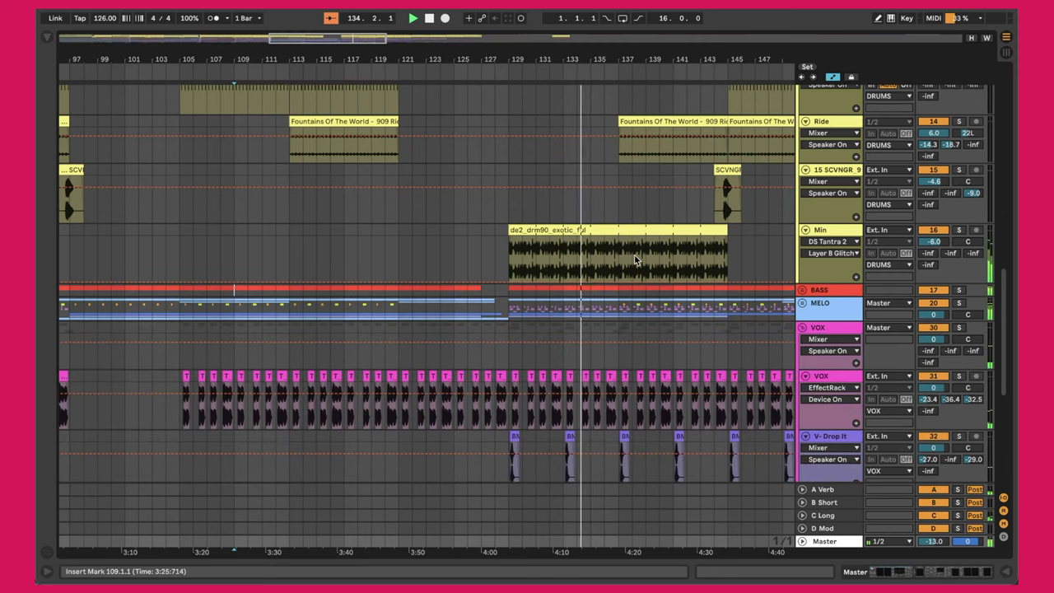
- Select the Fountains Of The World ride clip from bar 137 to 145, followed by the Ride clip from bar 145 to 161
scroll(634, 260, "down", 5)
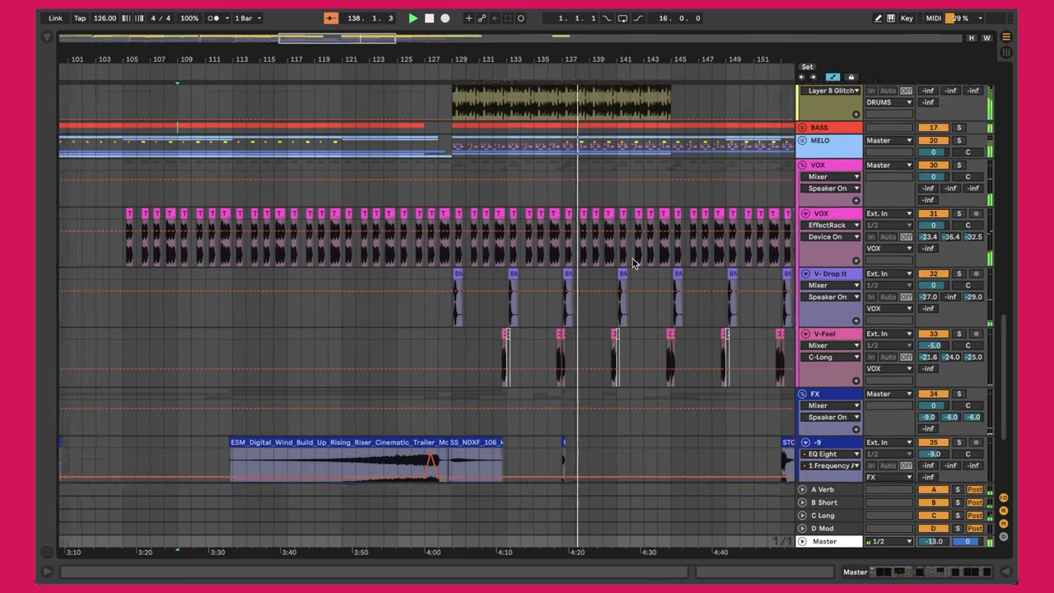
scroll(609, 262, "up", 10)
scroll(568, 262, "down", 3)
left_click(568, 302)
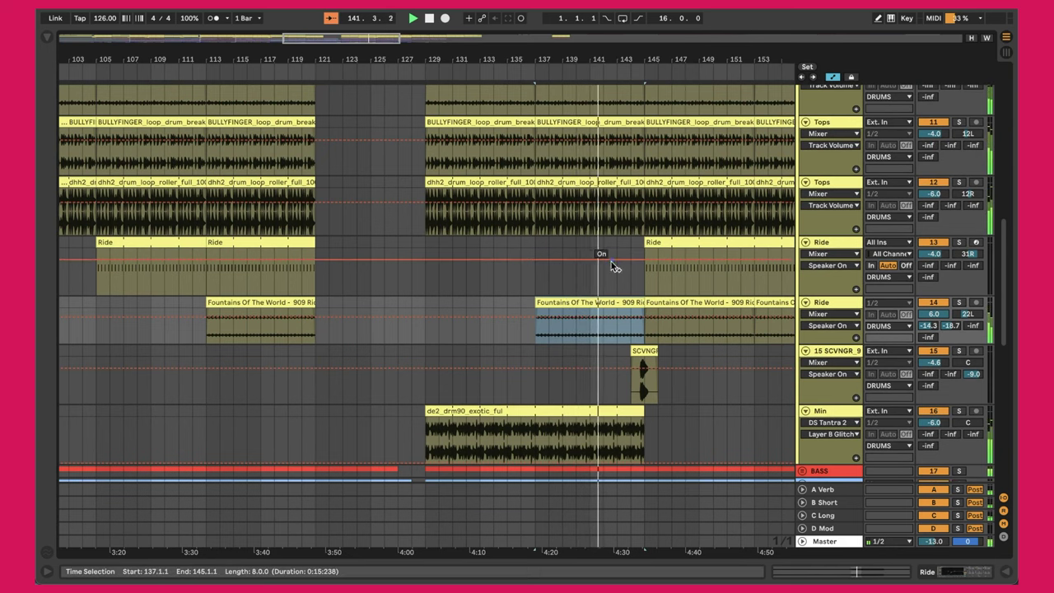
left_click(674, 241)
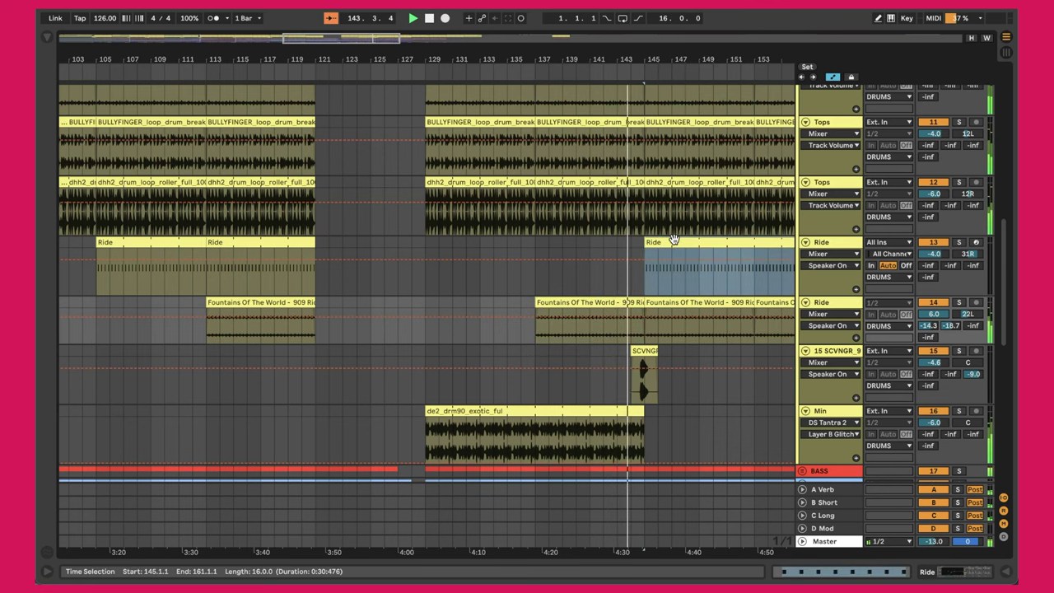
- Select the SPINNIN_BR2_fx_noise_uplifter clip starting at bar 145 on the -18 track
scroll(673, 239, "down", 10)
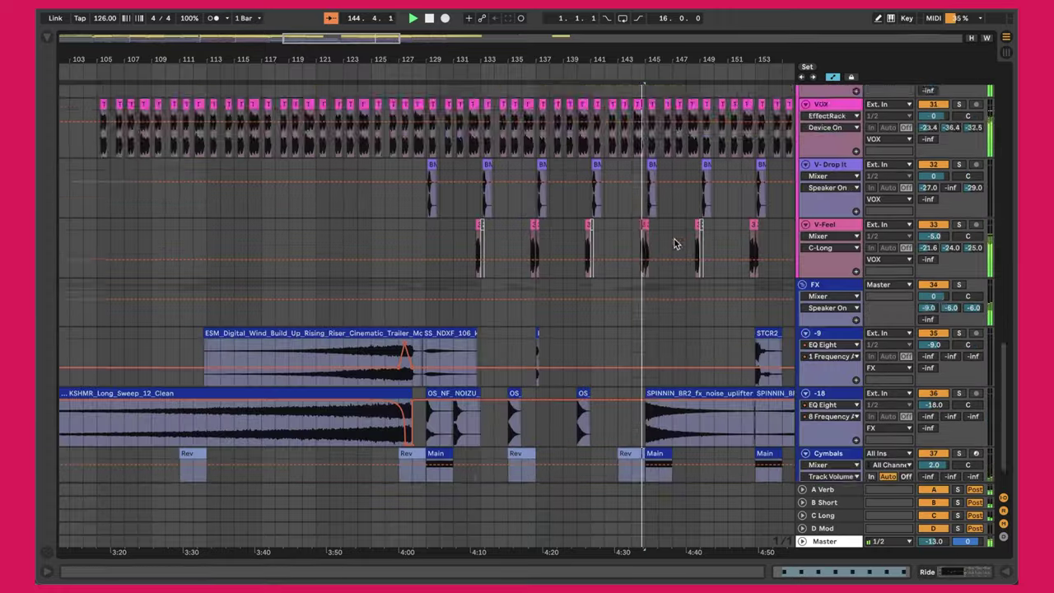
left_click(625, 411)
left_click(656, 399)
left_click(670, 338)
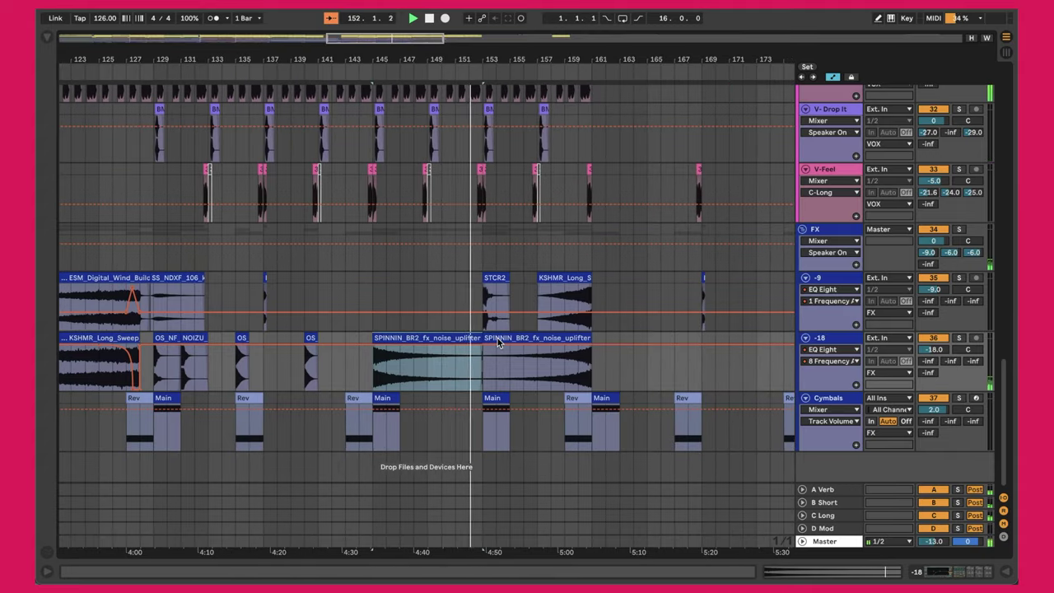
- Review the vocal and FX tracks of the second drop and select the Main clip at bar 153 on the Cymbals track
scroll(498, 343, "up", 15)
scroll(498, 343, "down", 10)
scroll(498, 342, "up", 10)
scroll(498, 343, "down", 10)
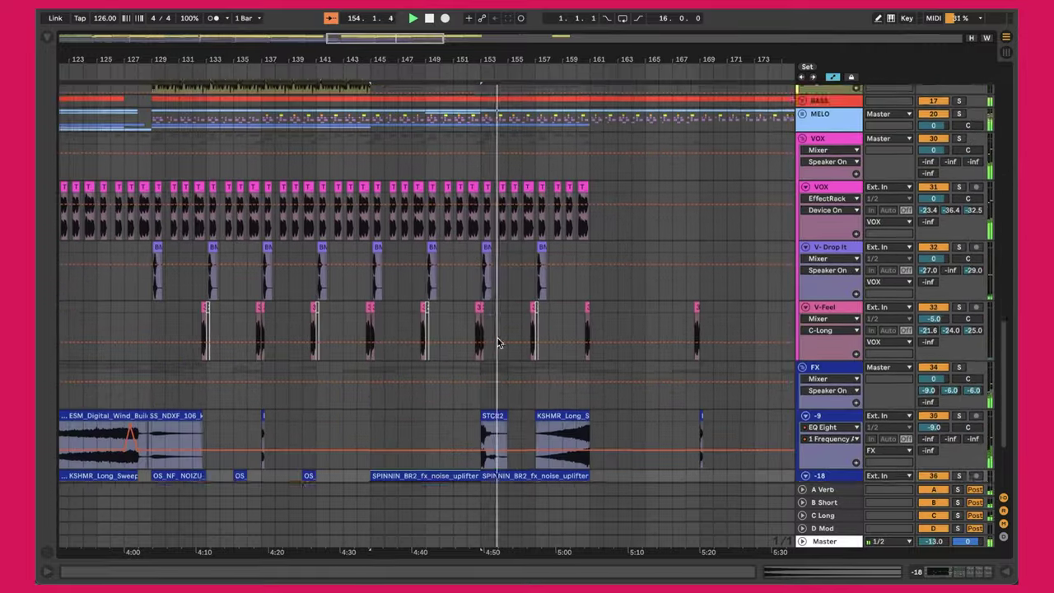
scroll(497, 342, "down", 8)
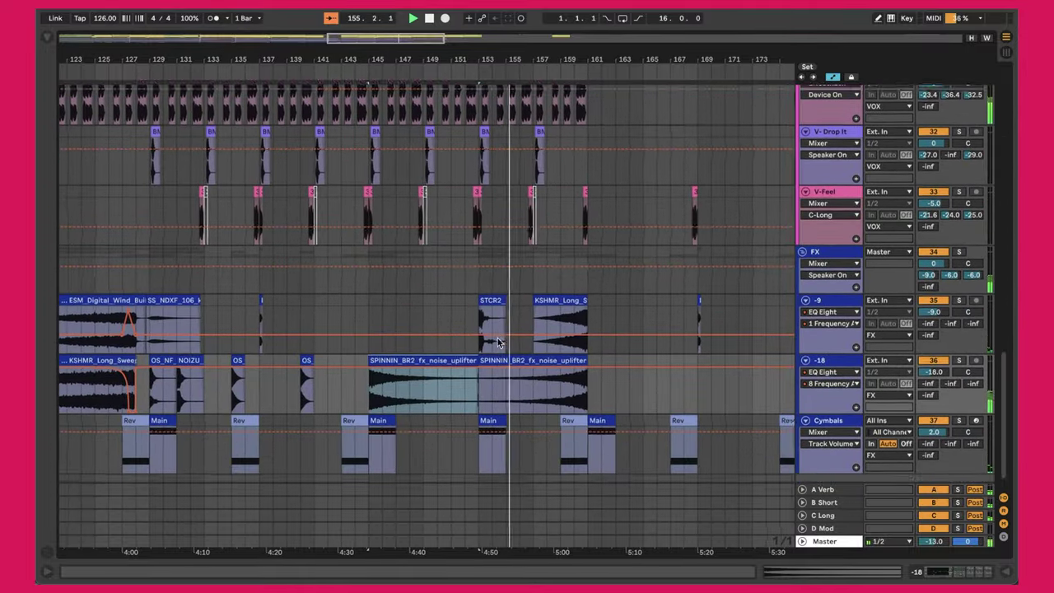
scroll(498, 343, "down", 2)
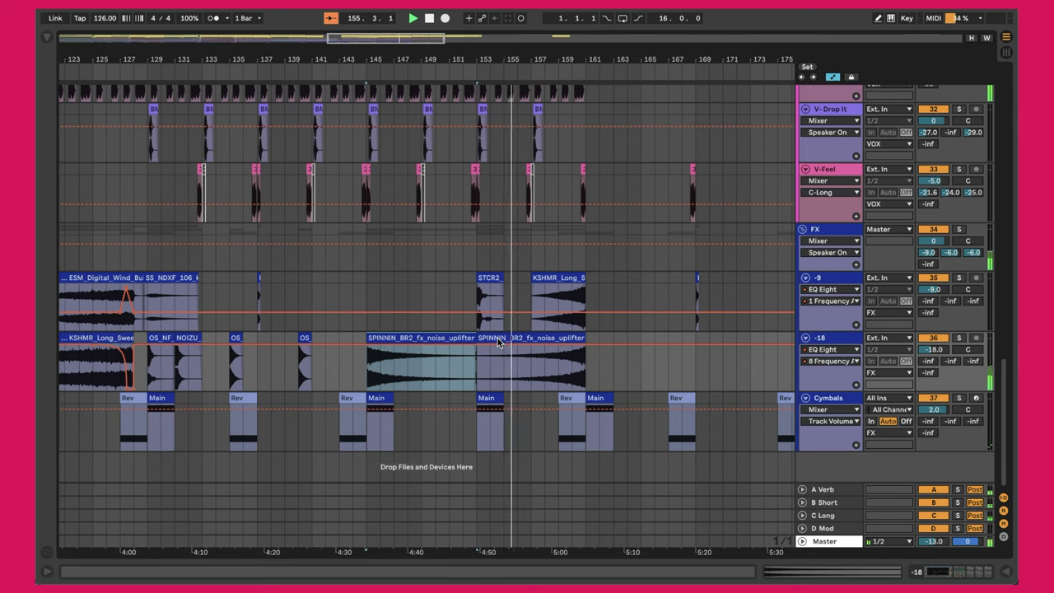
left_click(489, 398)
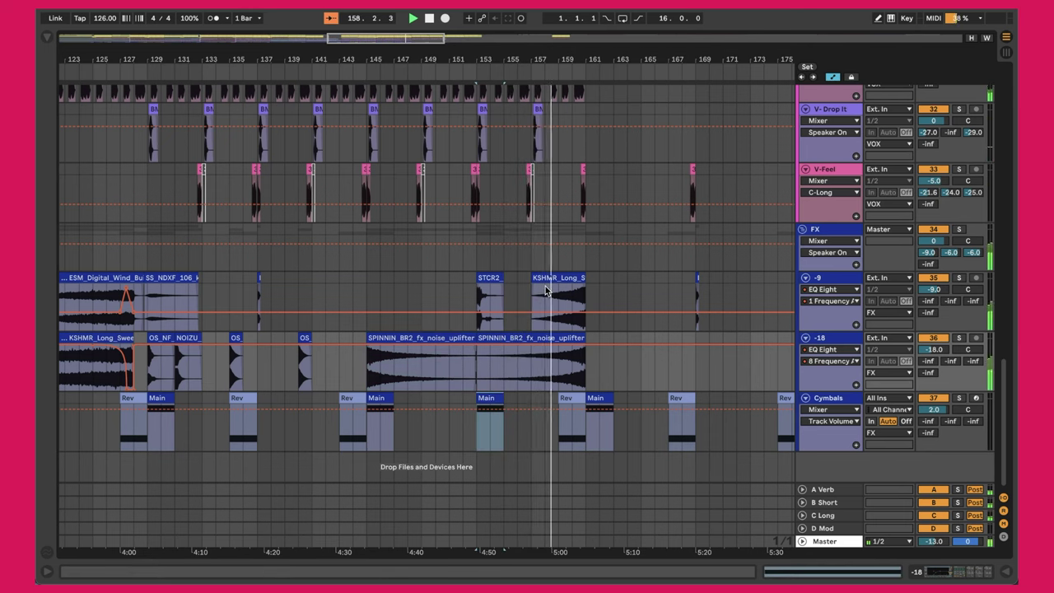
- Place the insert marker at bar 161 on the Larse Kick track, where the gap before the Build Down ends
scroll(545, 288, "up", 15)
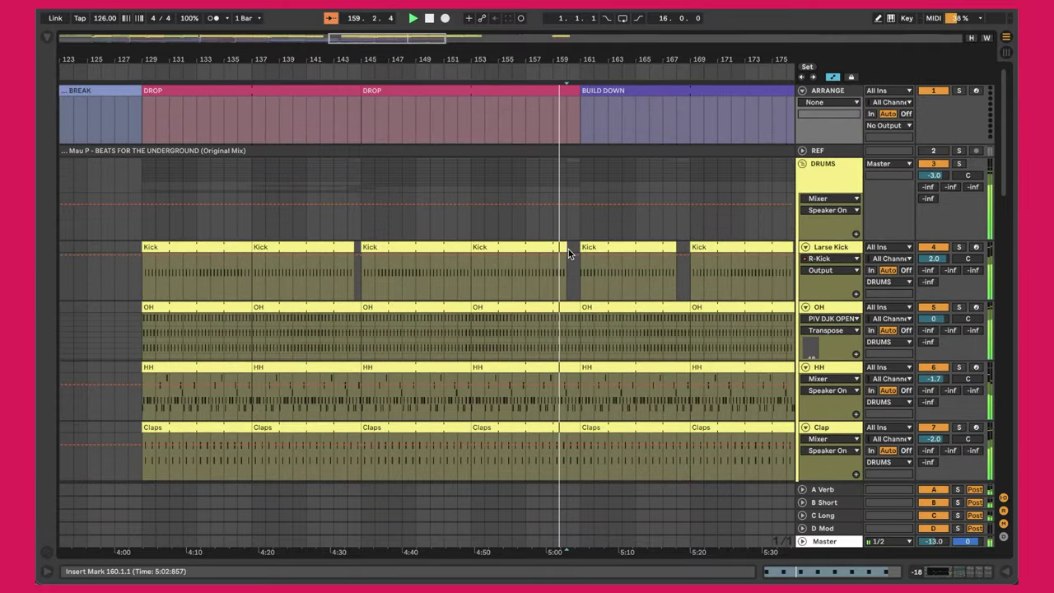
left_click(568, 249)
left_click(575, 270)
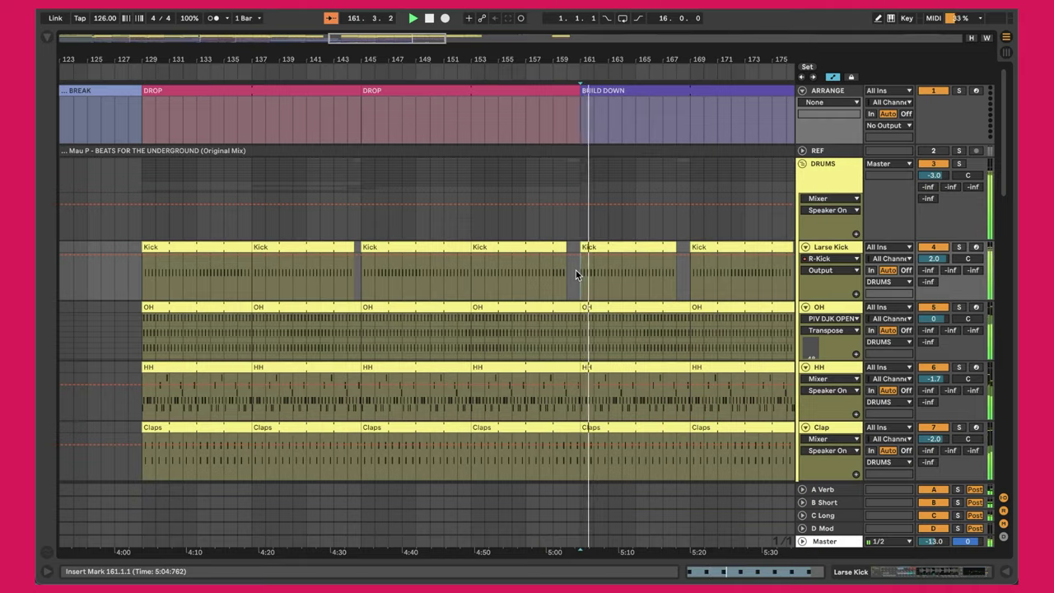
- Review the Build Down's drum and vocal layers and select bars 168 to 169 on the V-Feel track
scroll(575, 270, "right", 5)
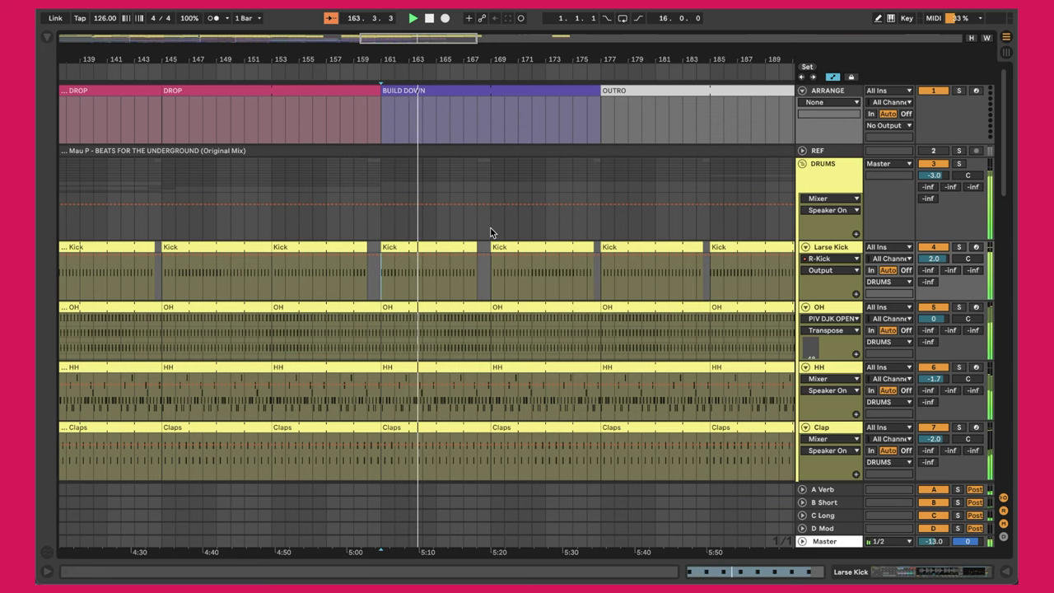
scroll(490, 231, "down", 15)
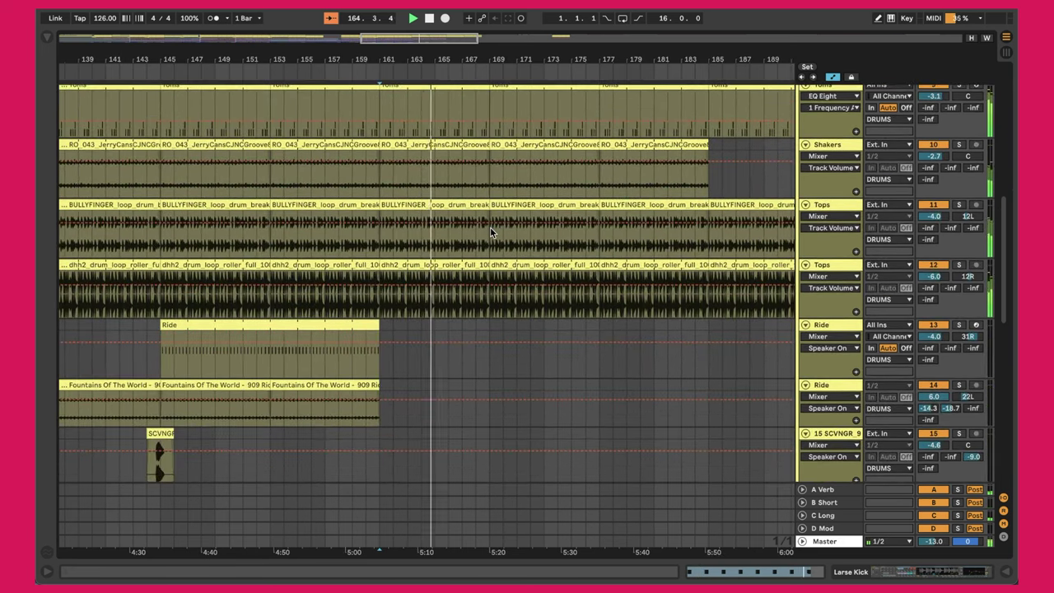
scroll(490, 226, "down", 10)
scroll(441, 191, "up", 5)
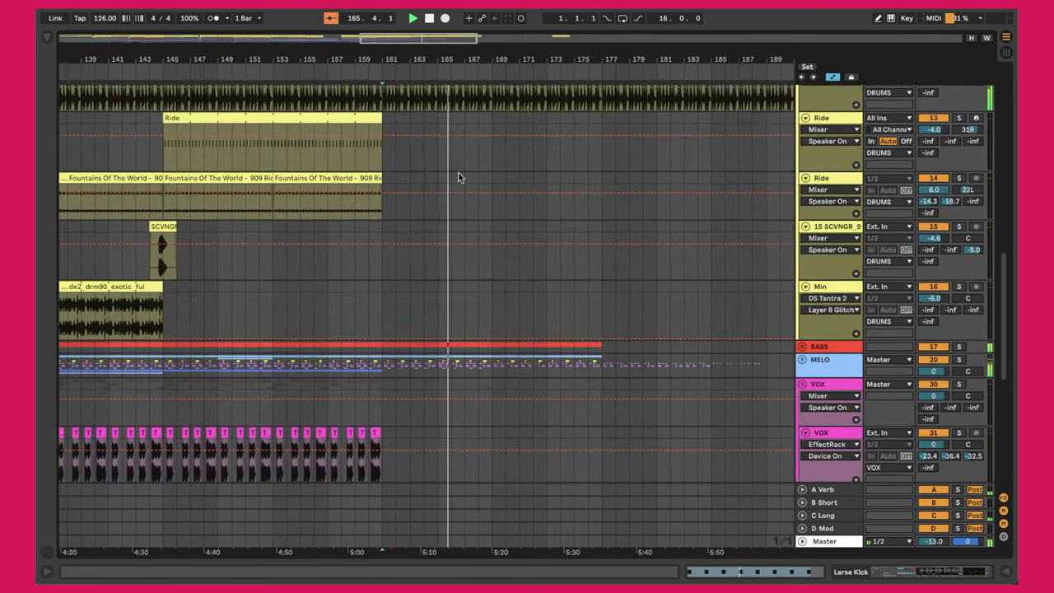
scroll(473, 165, "down", 10)
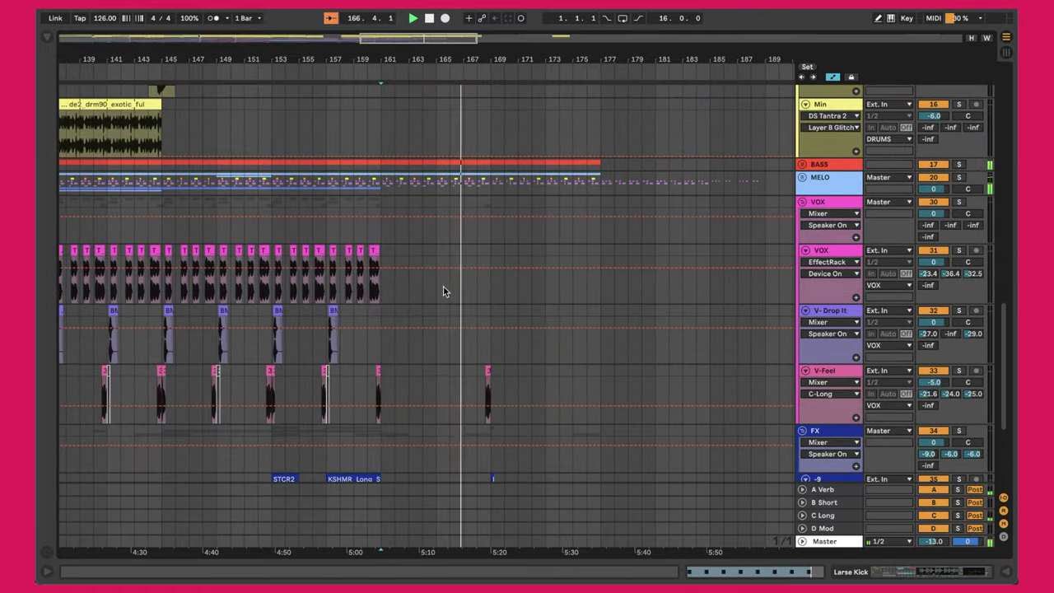
left_click(486, 375)
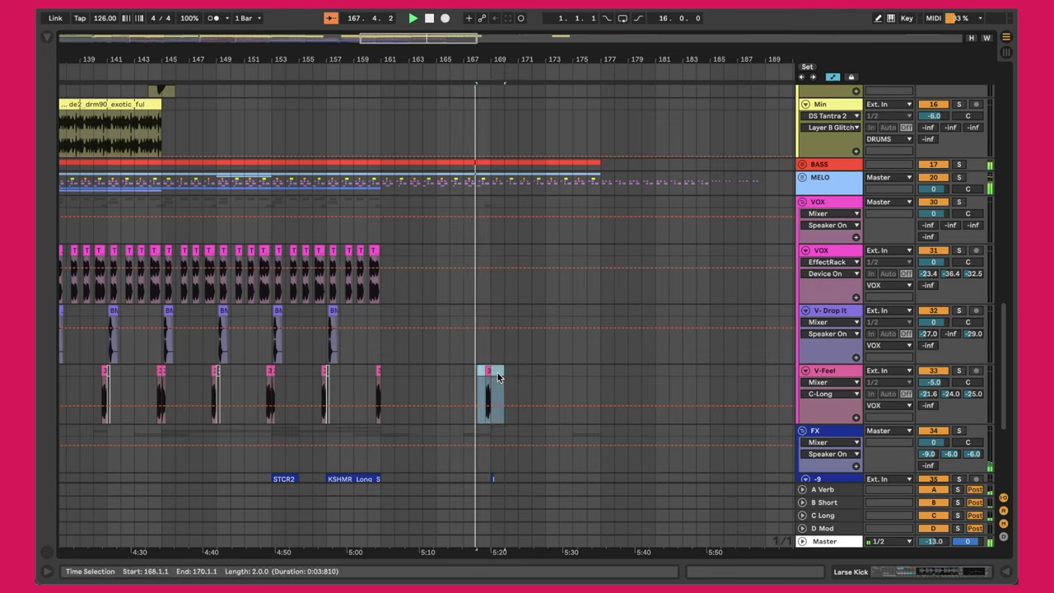
scroll(494, 379, "down", 5)
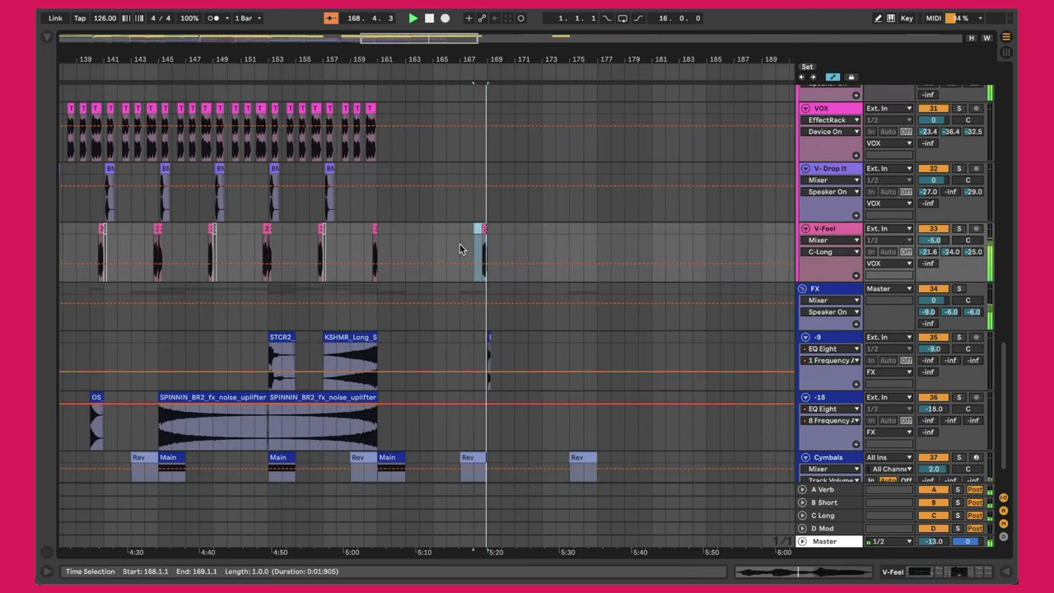
- Select the short FX clip at bar 169 on the -9 track and the Rev cymbal clip from bar 167 to 169
scroll(501, 244, "up", 15)
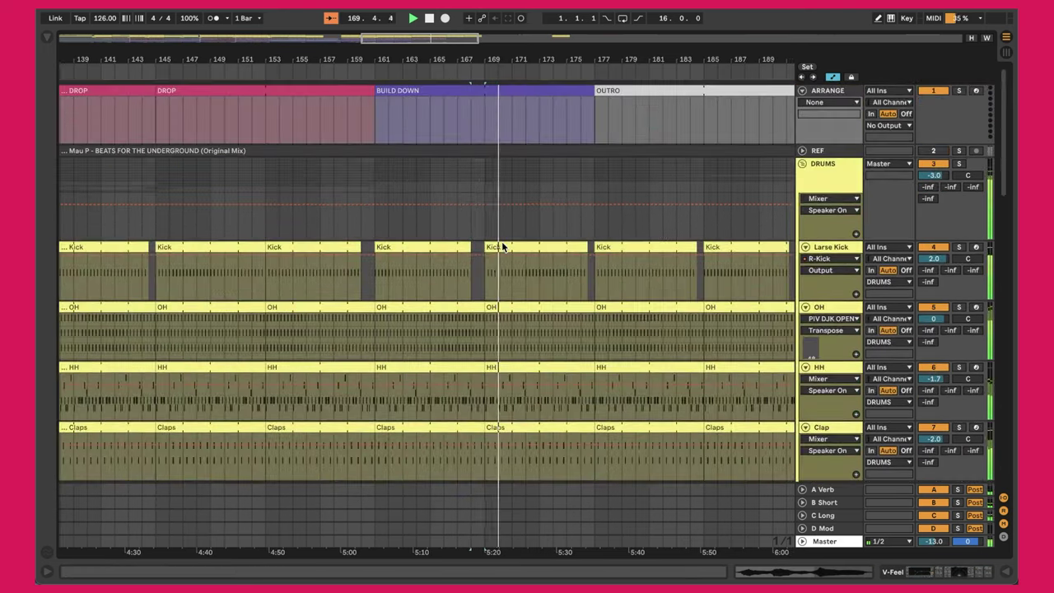
scroll(502, 246, "down", 16)
left_click(484, 278)
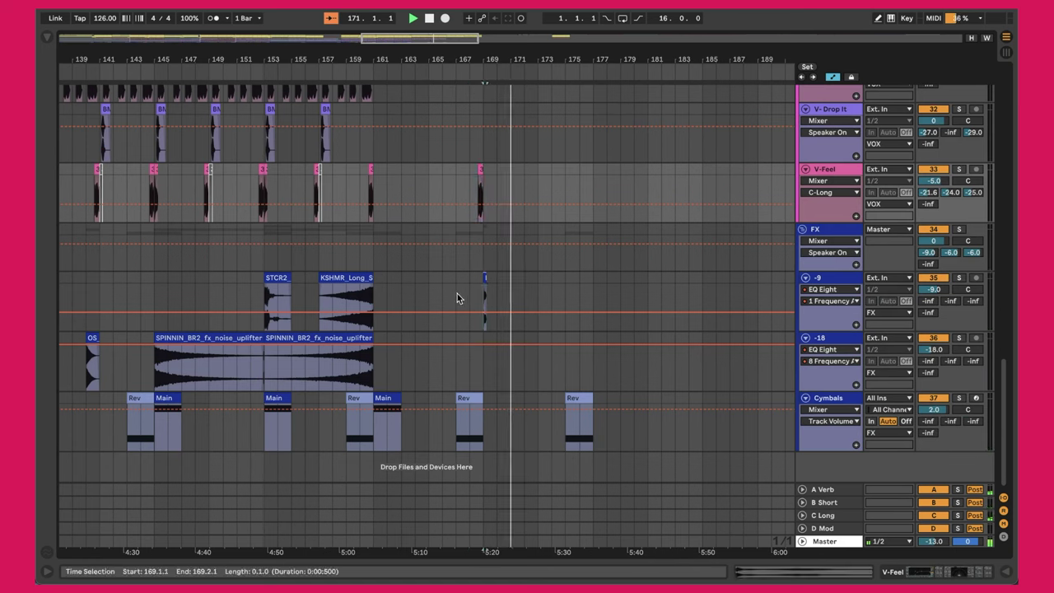
left_click(468, 404)
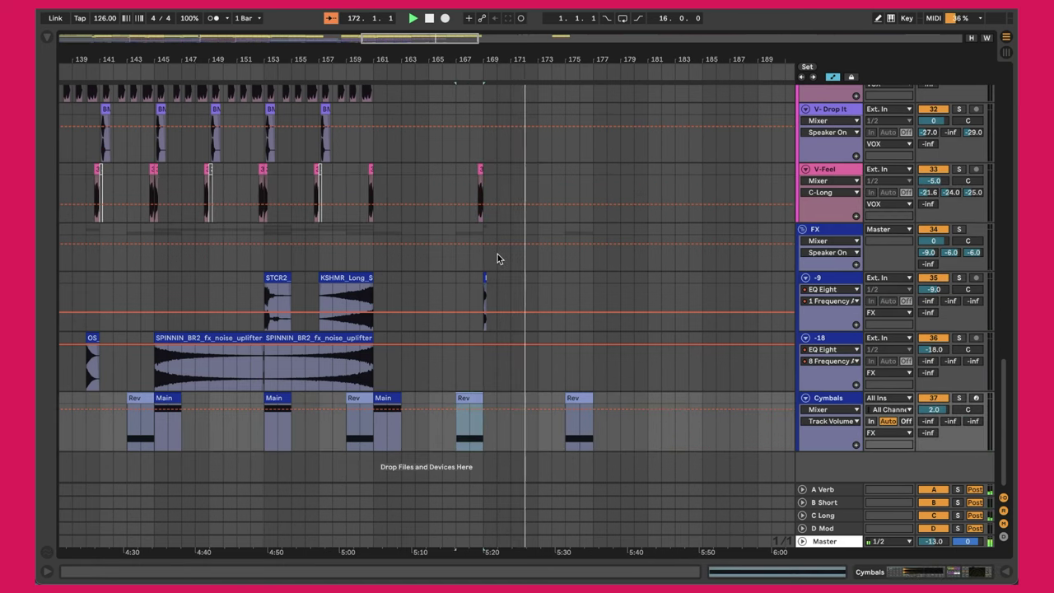
left_click(483, 280)
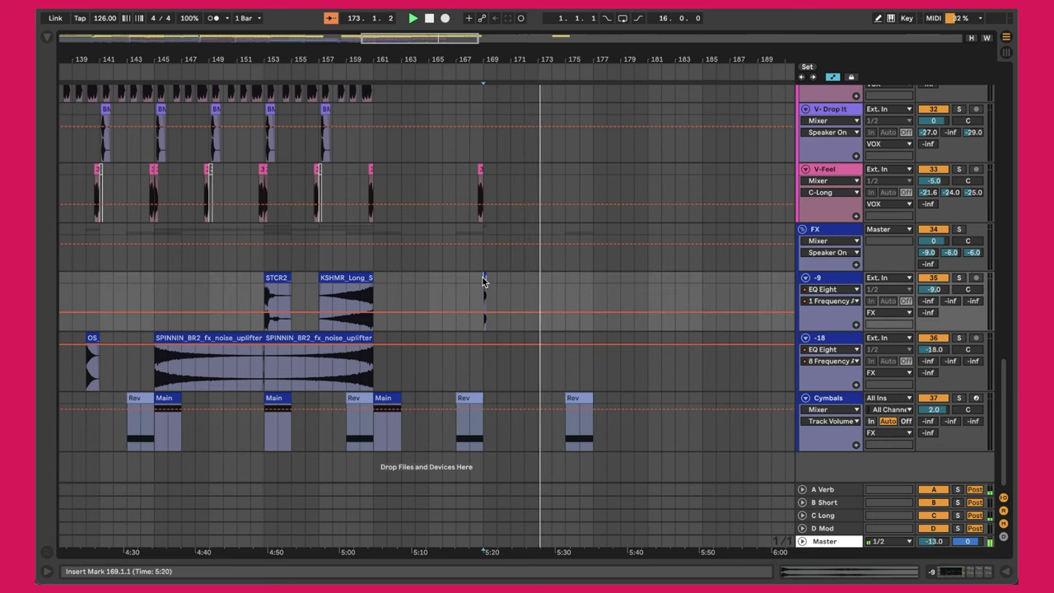
- Unfold the MELO group and examine which melody and drum layers play through the end of the Build Down
scroll(483, 280, "up", 10)
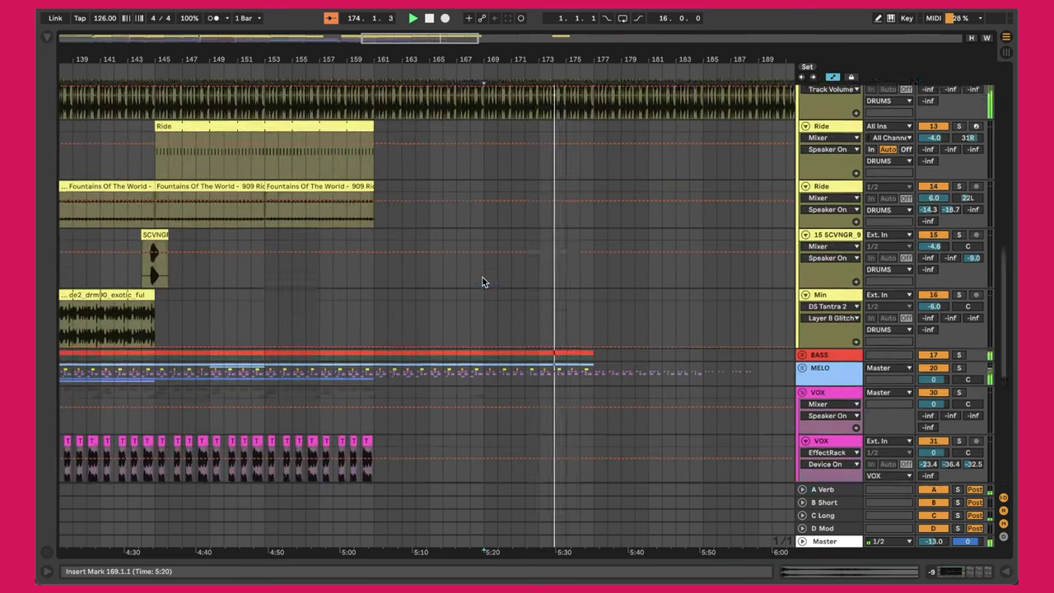
scroll(553, 324, "down", 5)
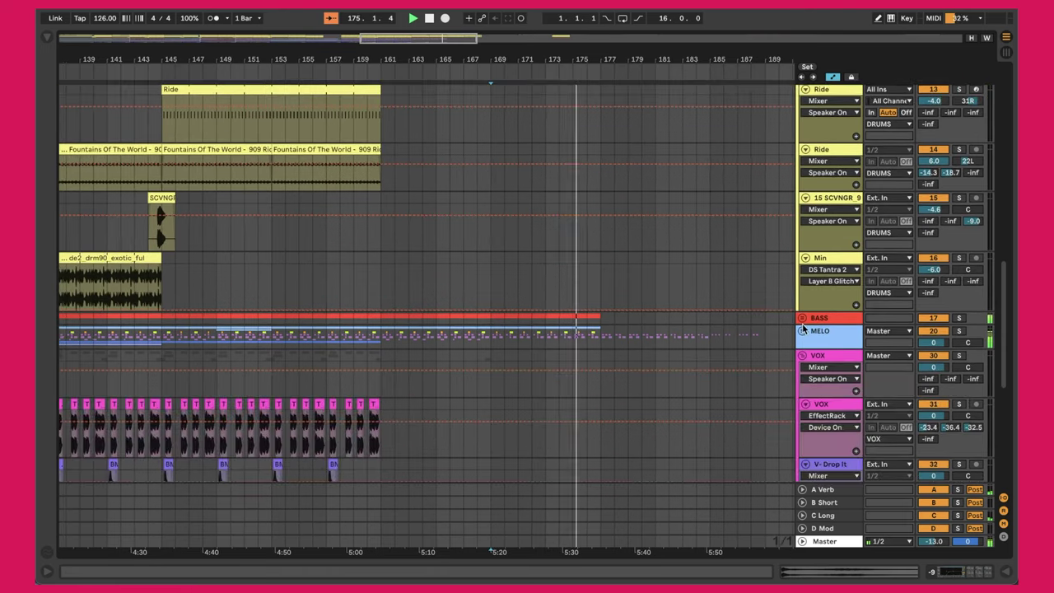
scroll(582, 244, "down", 5)
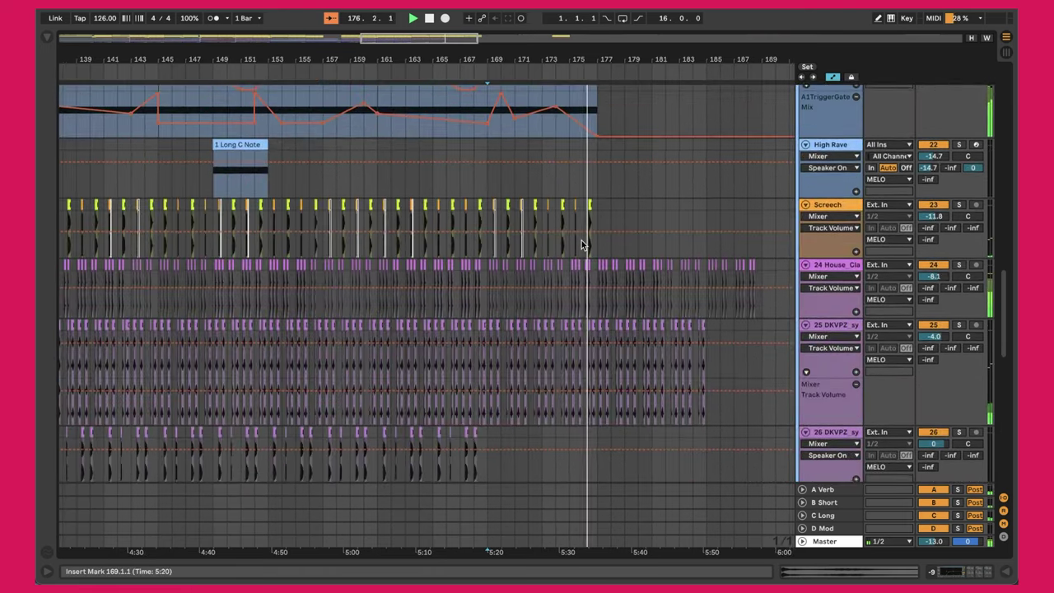
scroll(581, 245, "up", 15)
scroll(582, 244, "down", 5)
scroll(581, 245, "up", 15)
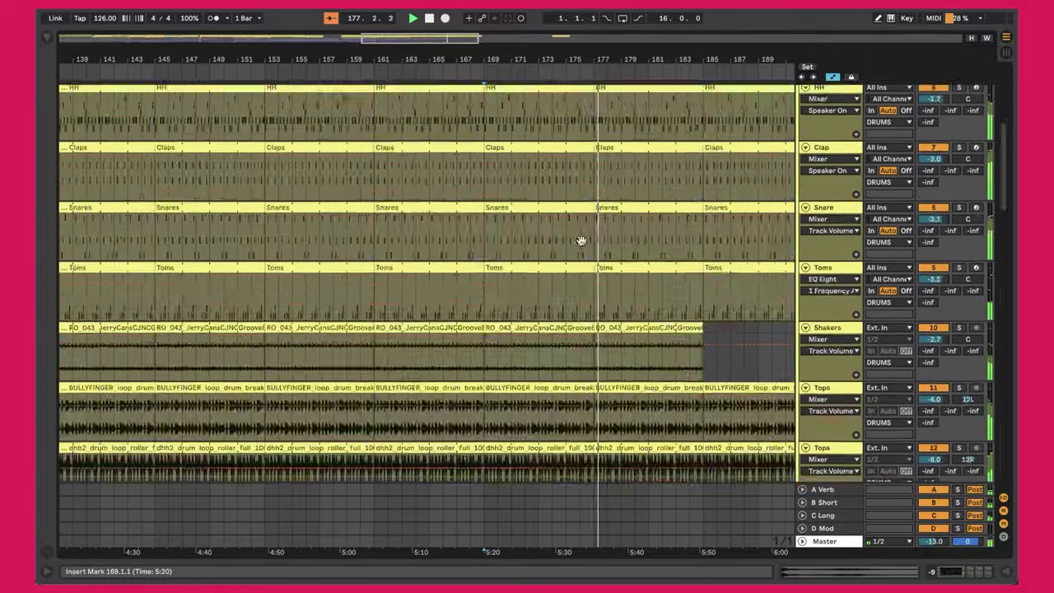
- Review the Outro's melody and drum layers and select the last Kick clip, starting at bar 185
scroll(581, 245, "right", 5)
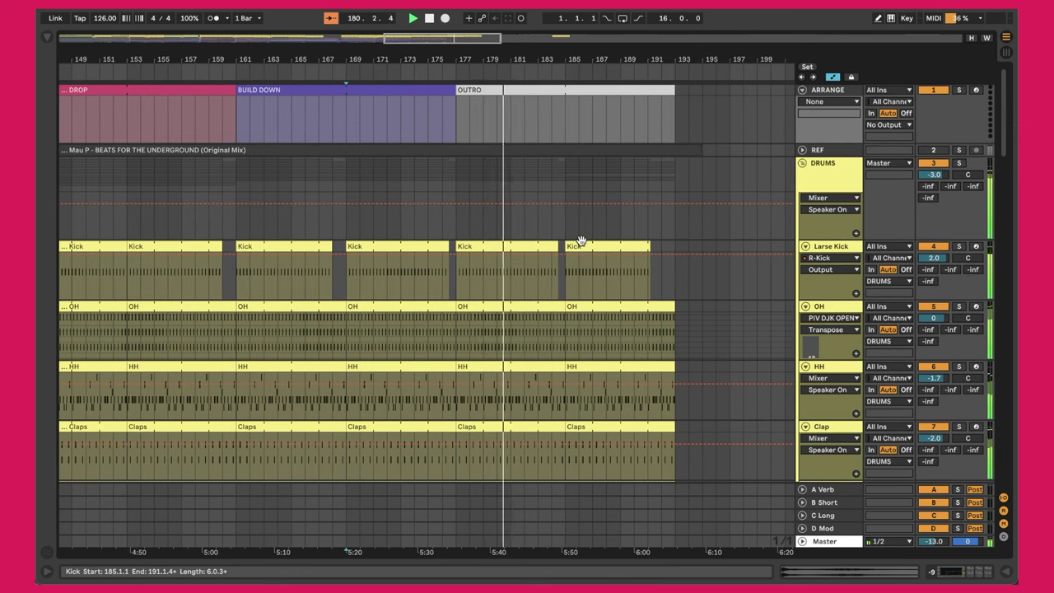
scroll(580, 241, "down", 15)
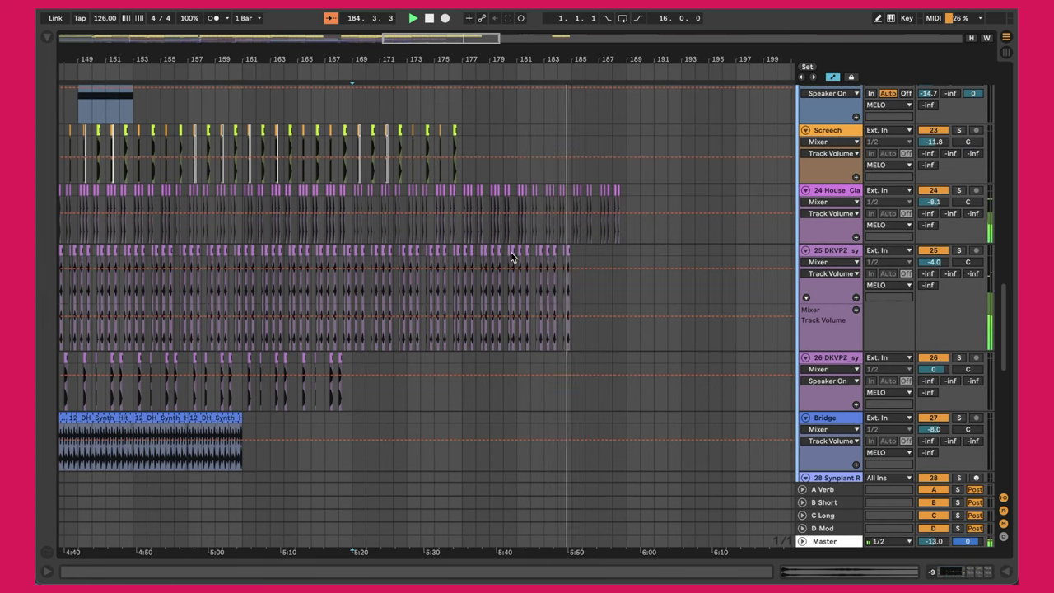
scroll(568, 263, "right", 1)
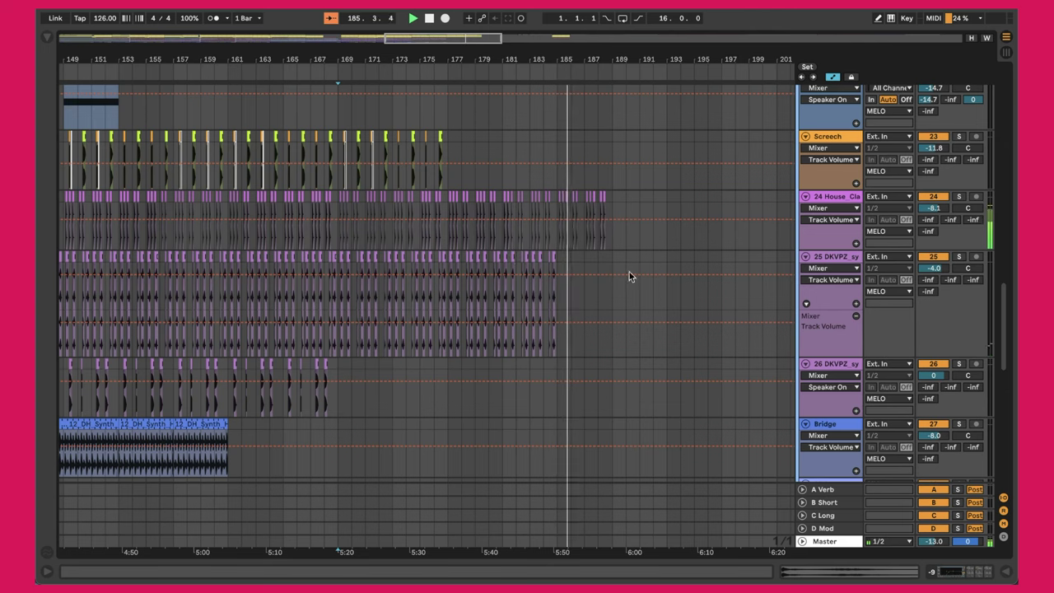
scroll(617, 272, "up", 1)
scroll(607, 267, "up", 5)
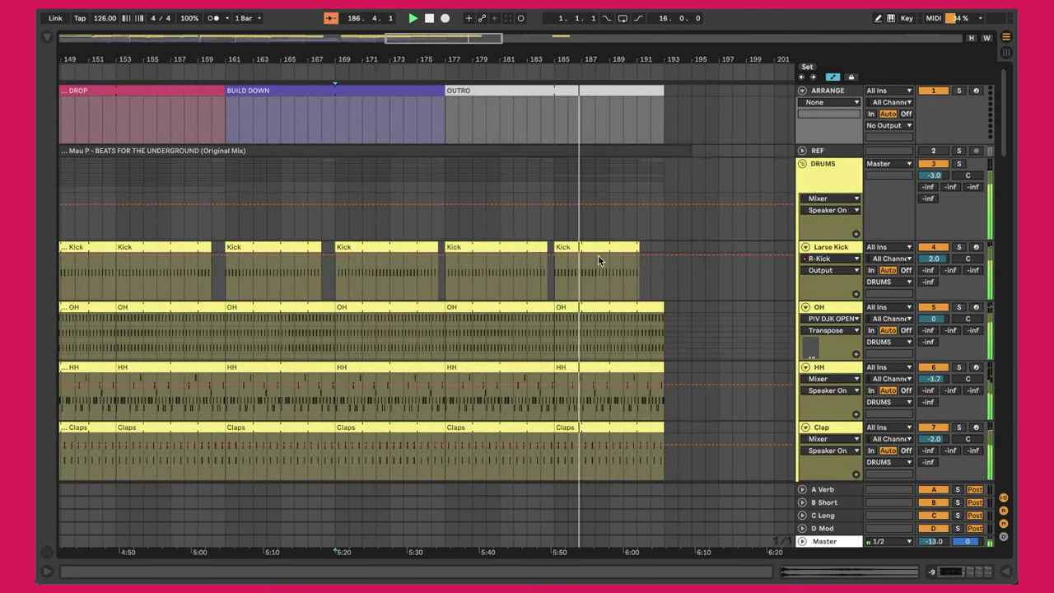
left_click(599, 248)
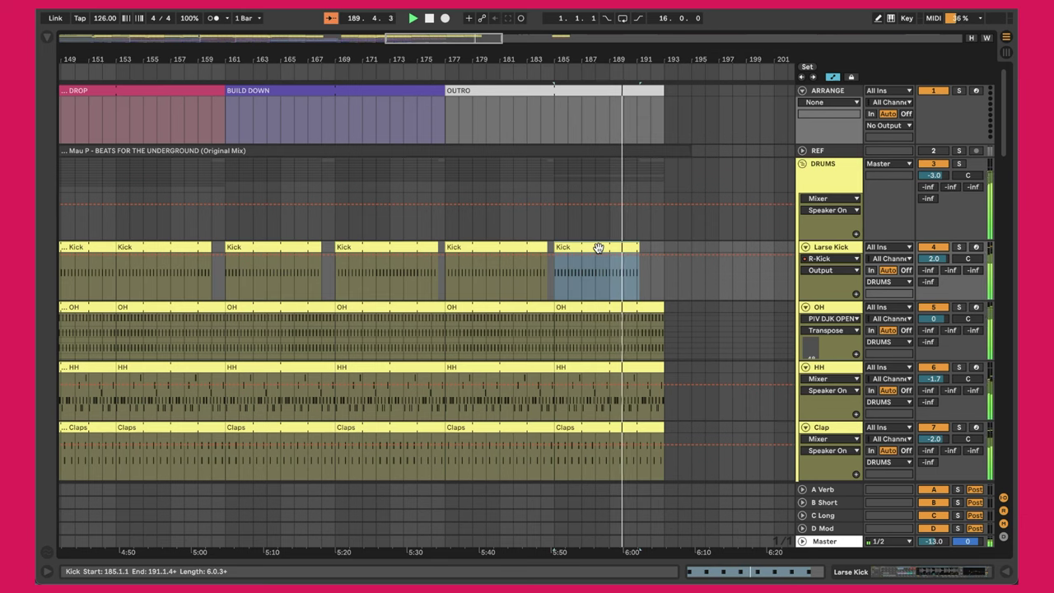
- Fold the DRUMS, MELO, VOX and FX groups and fit the song's timeline from Intro to Outro in view
scroll(597, 248, "down", 2)
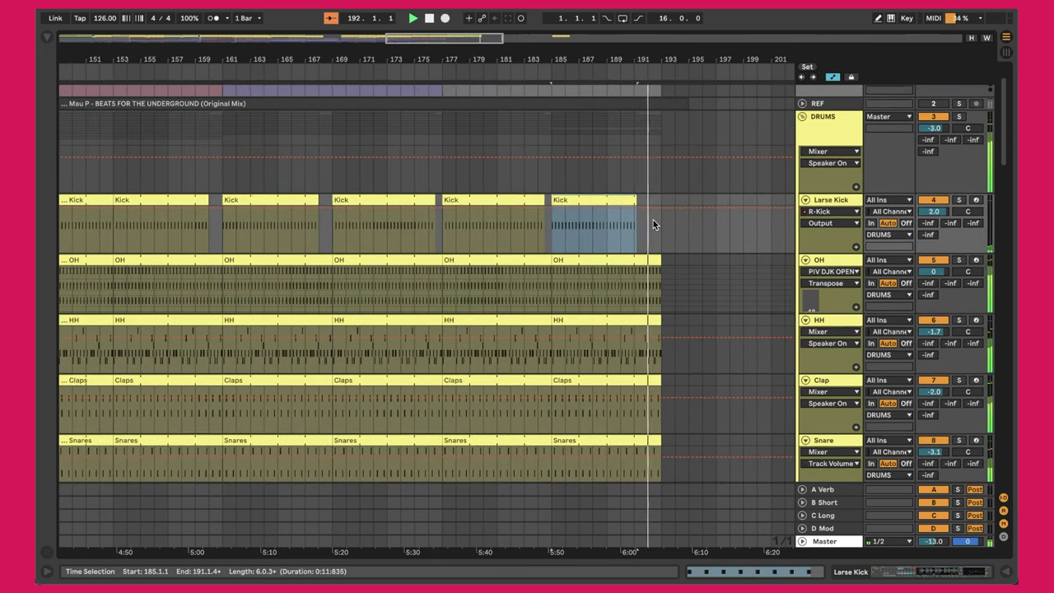
scroll(653, 220, "down", 15)
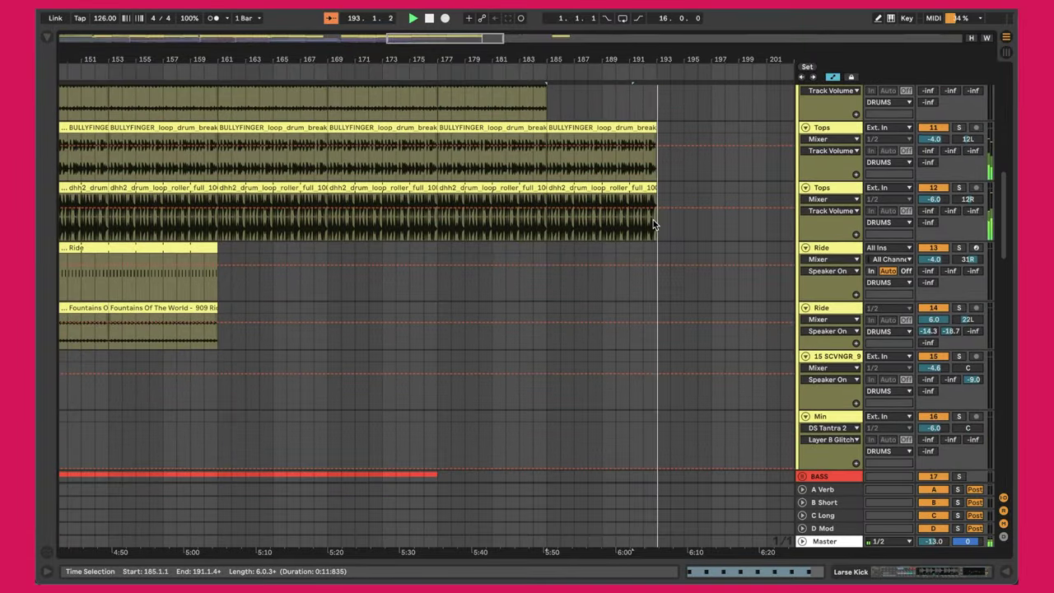
left_click_drag(407, 59, 411, 115)
scroll(560, 228, "up", 4)
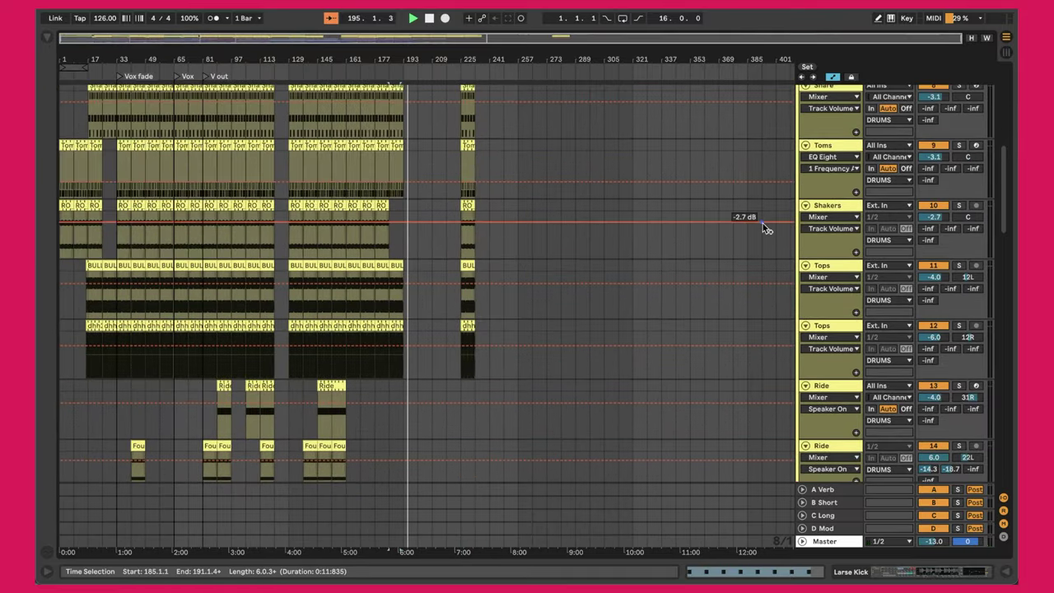
scroll(806, 221, "up", 10)
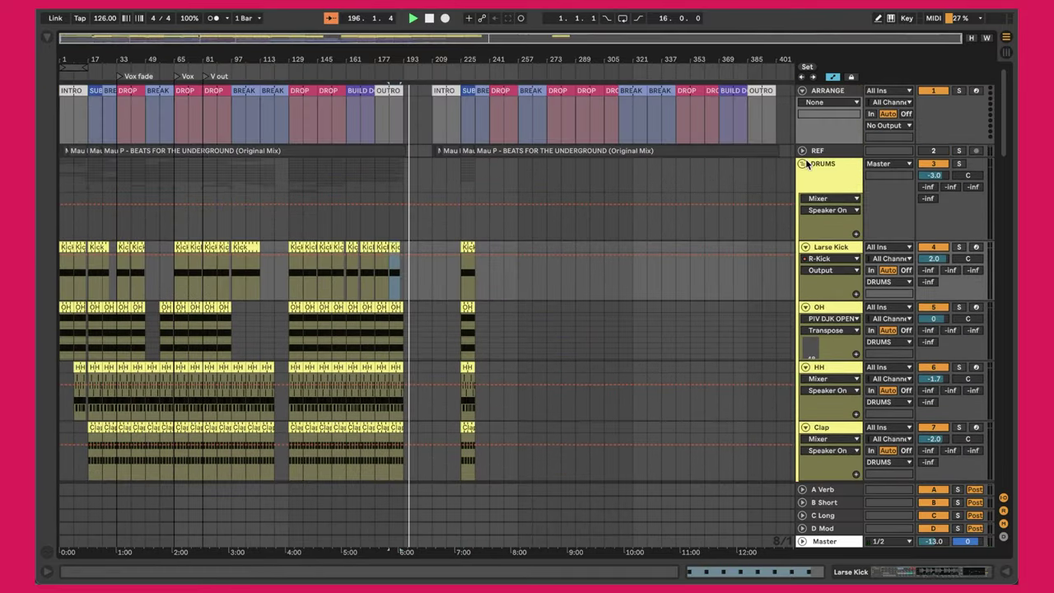
left_click(803, 164)
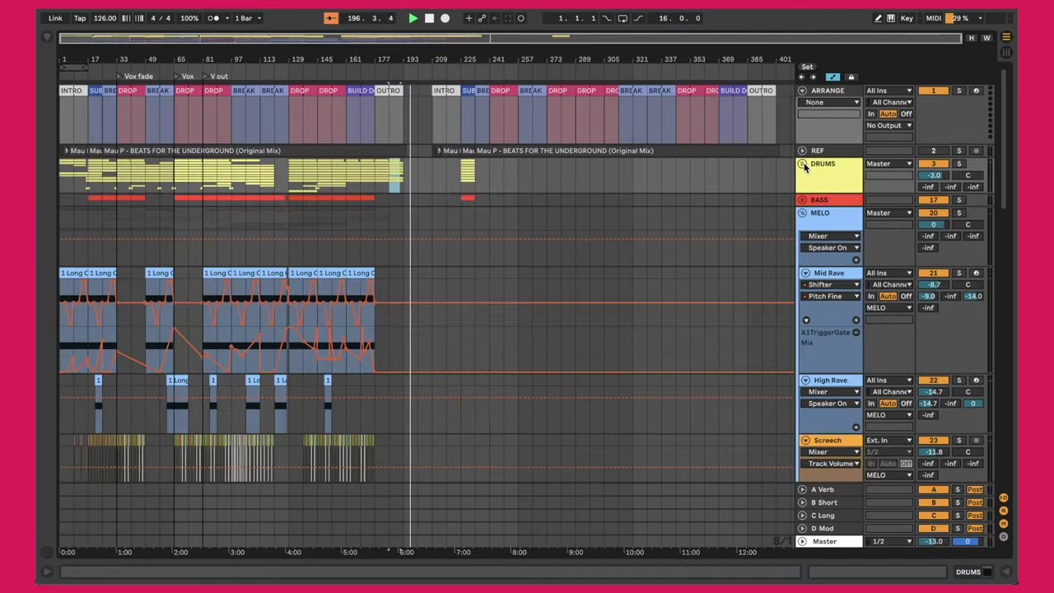
left_click(802, 213)
left_click(802, 238)
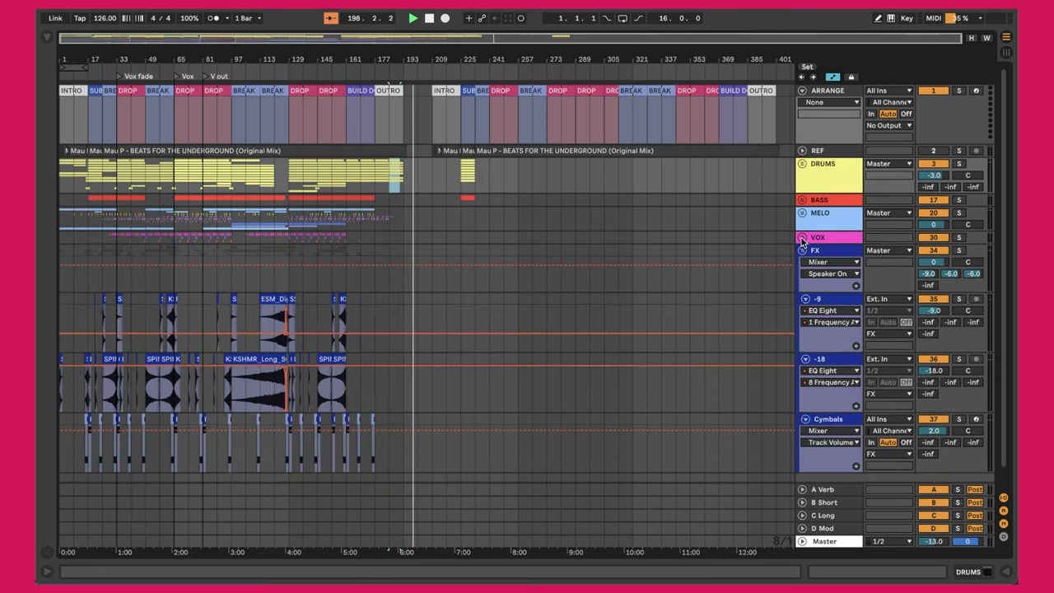
left_click(802, 251)
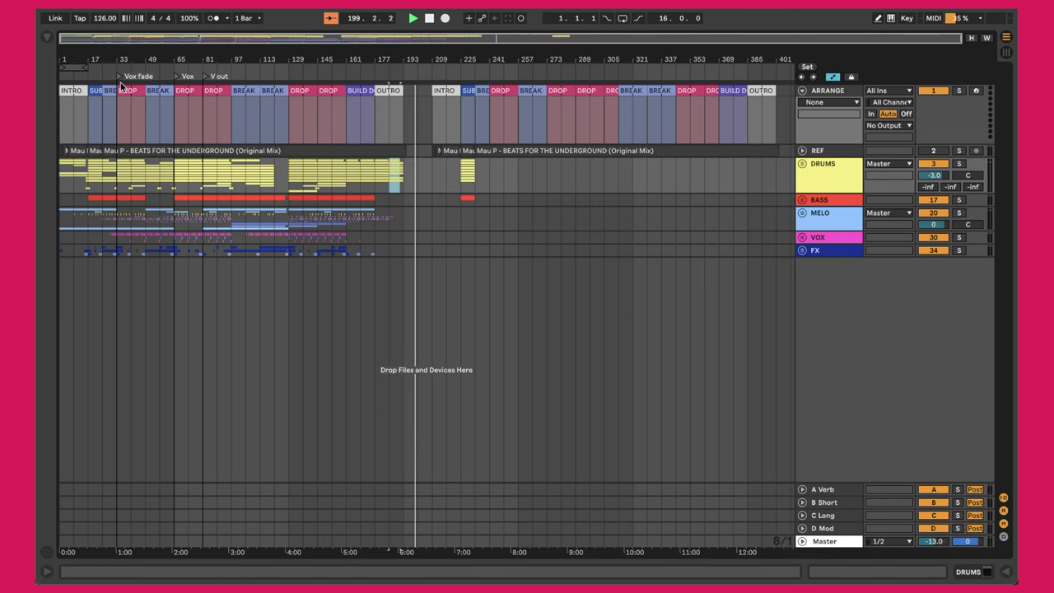
left_click_drag(73, 60, 73, 90)
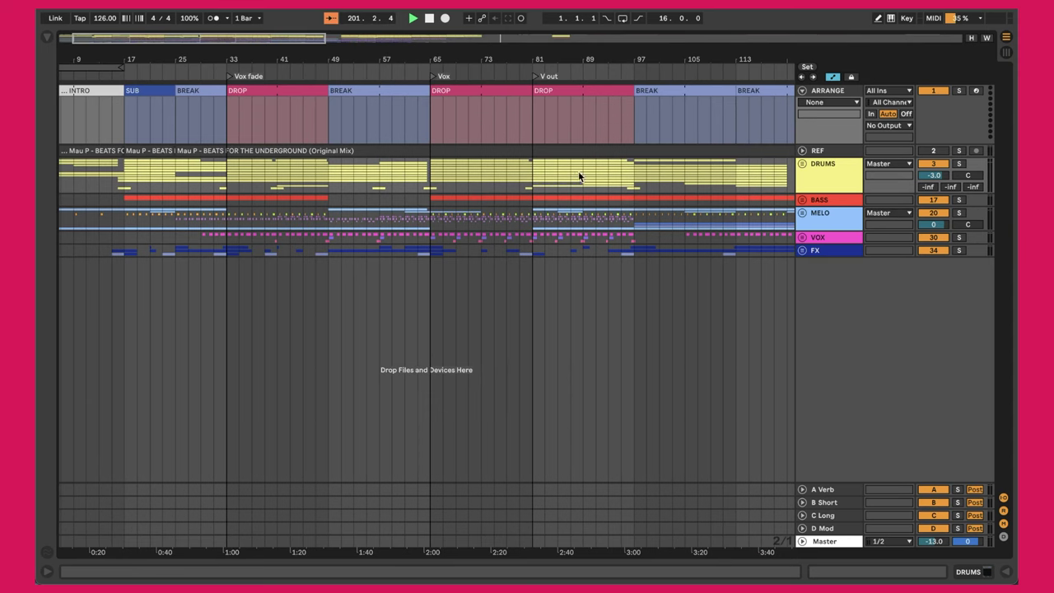
left_click_drag(73, 90, 284, 57)
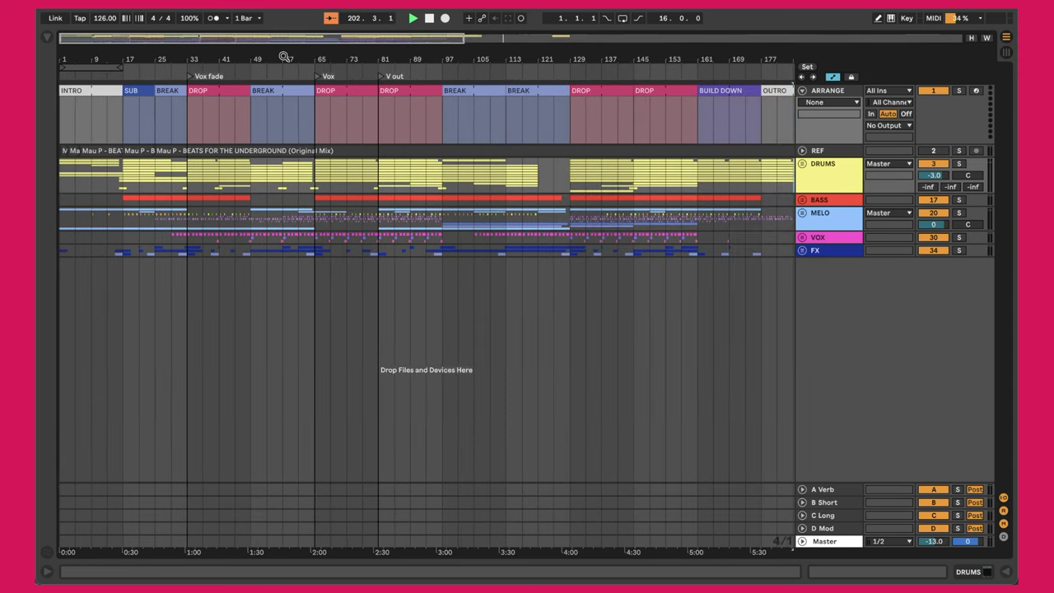